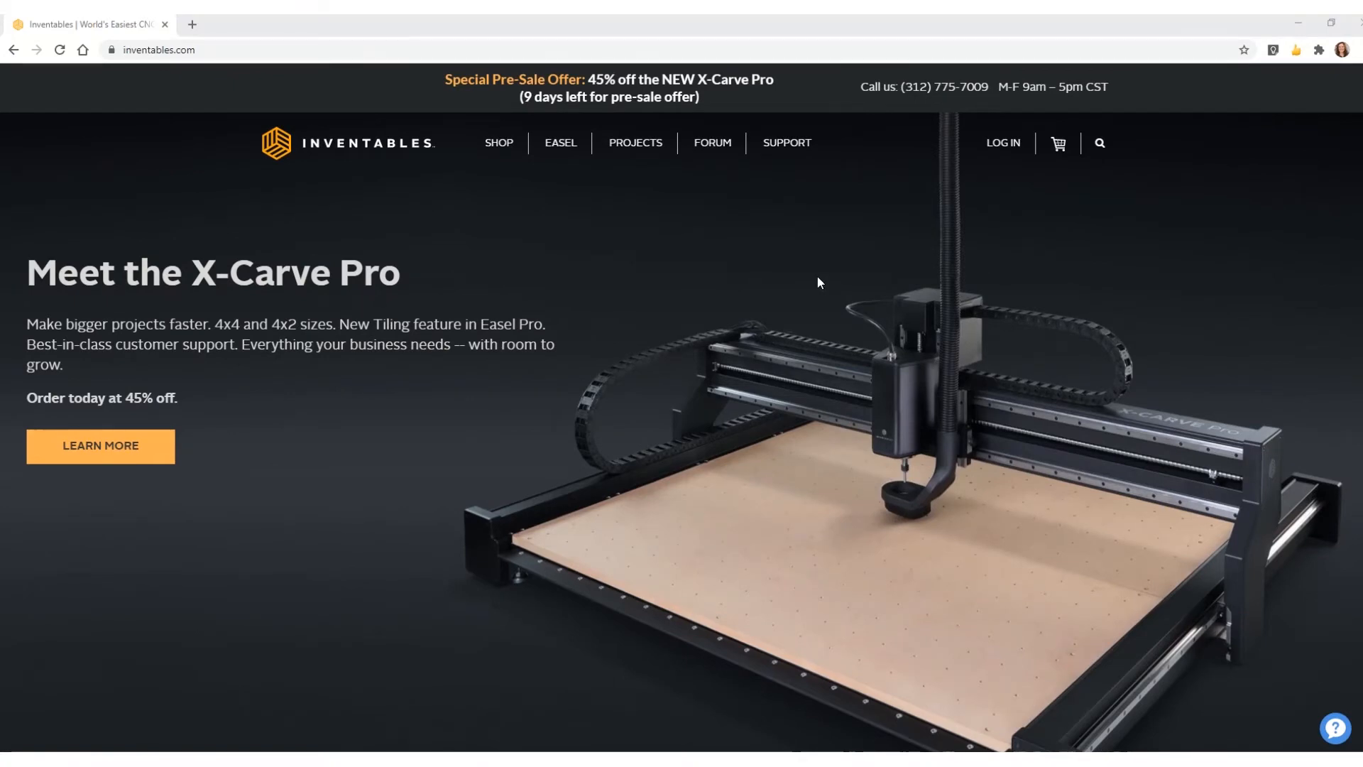
- Sign in to the Inventables account and go to the Easel 'CNC Carving Made Easy' page
click(1002, 145)
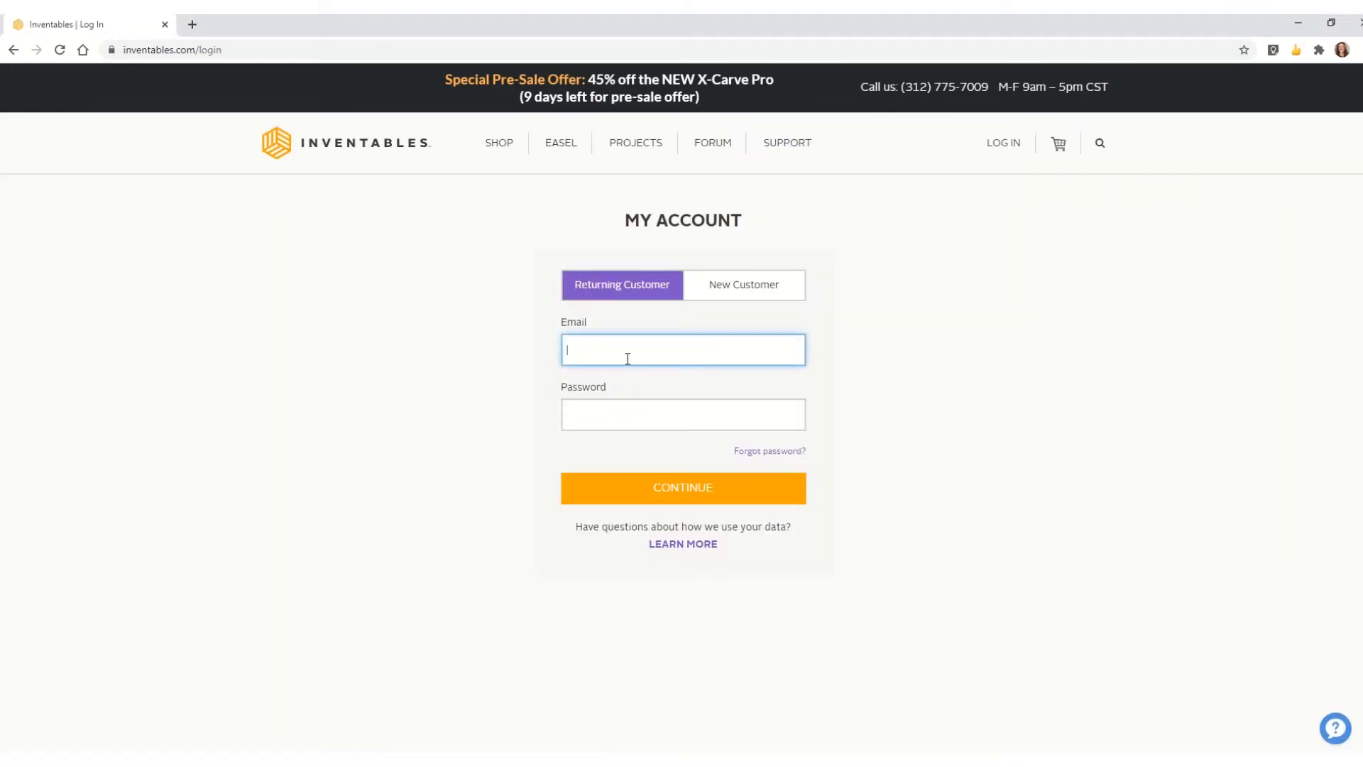
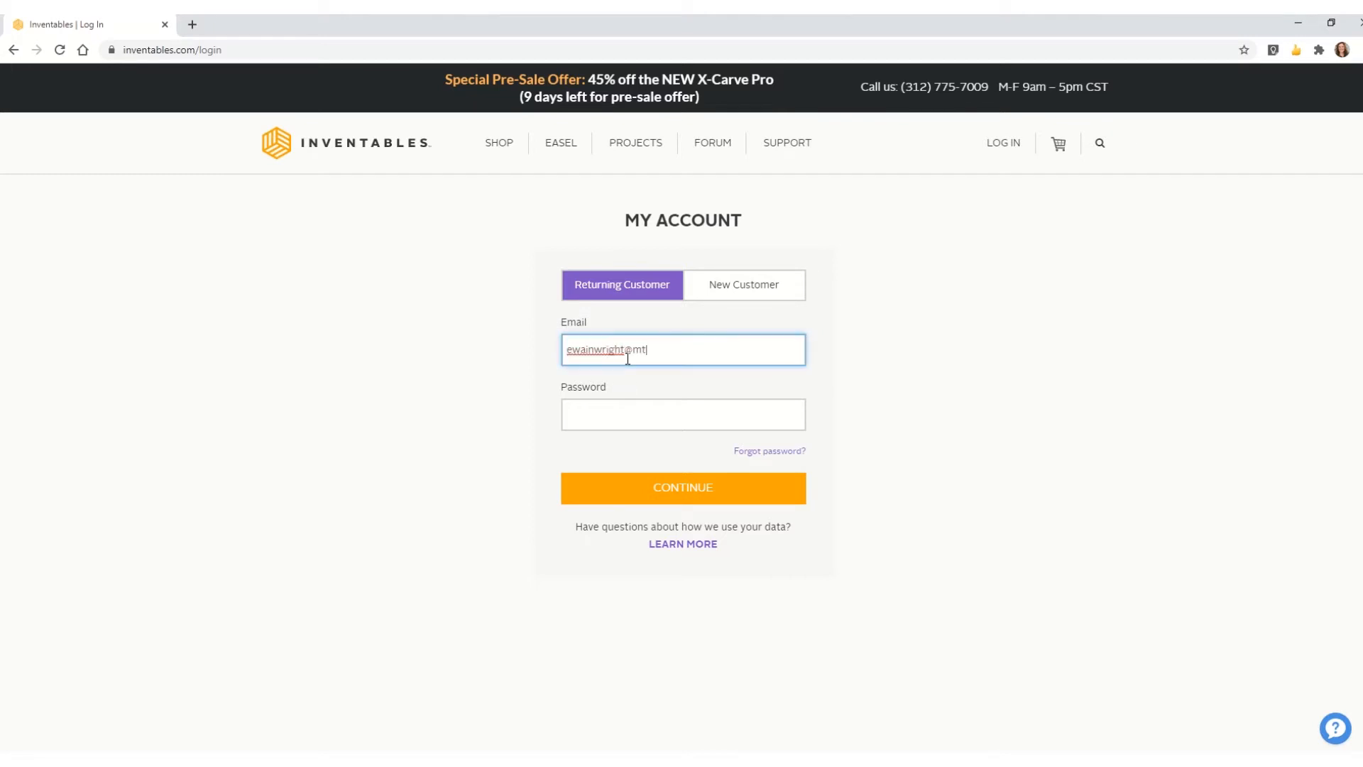
key(Tab)
text(*******)
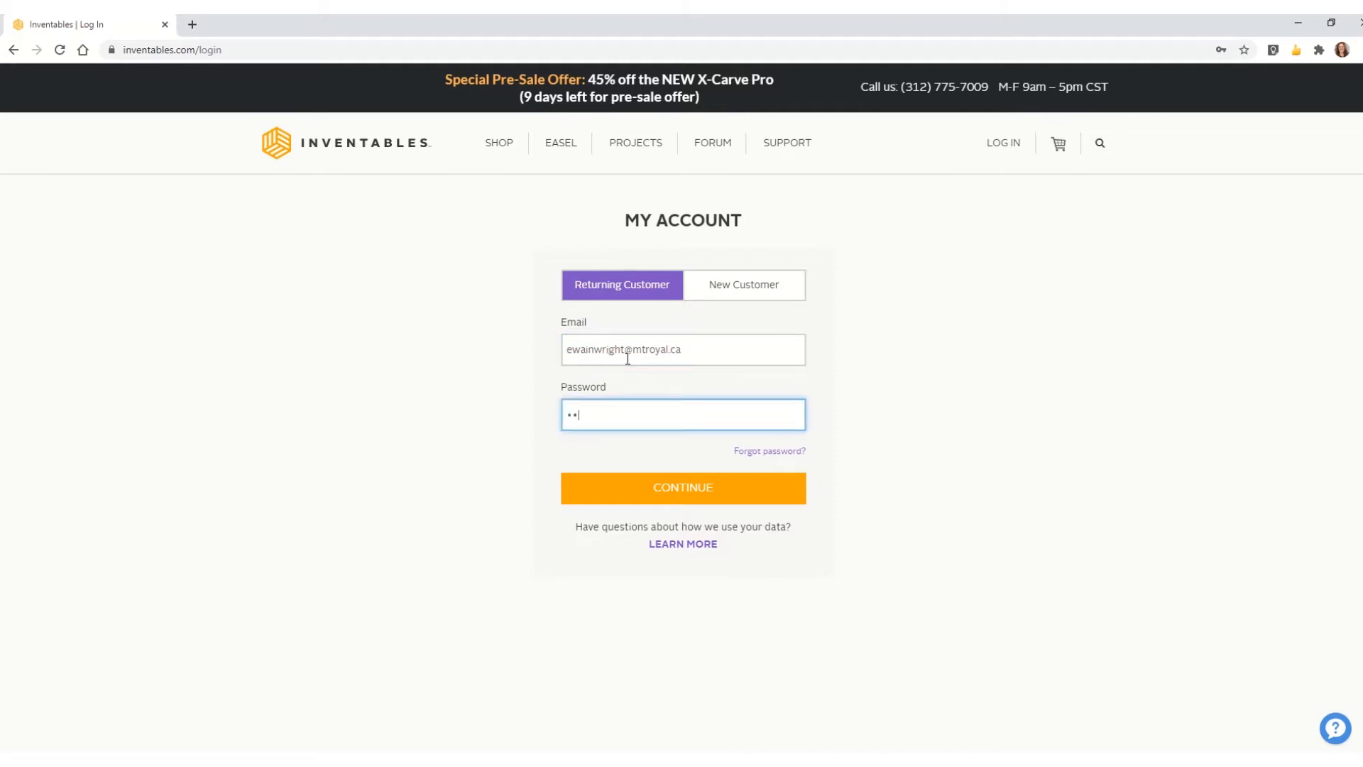
text(**)
key(Return)
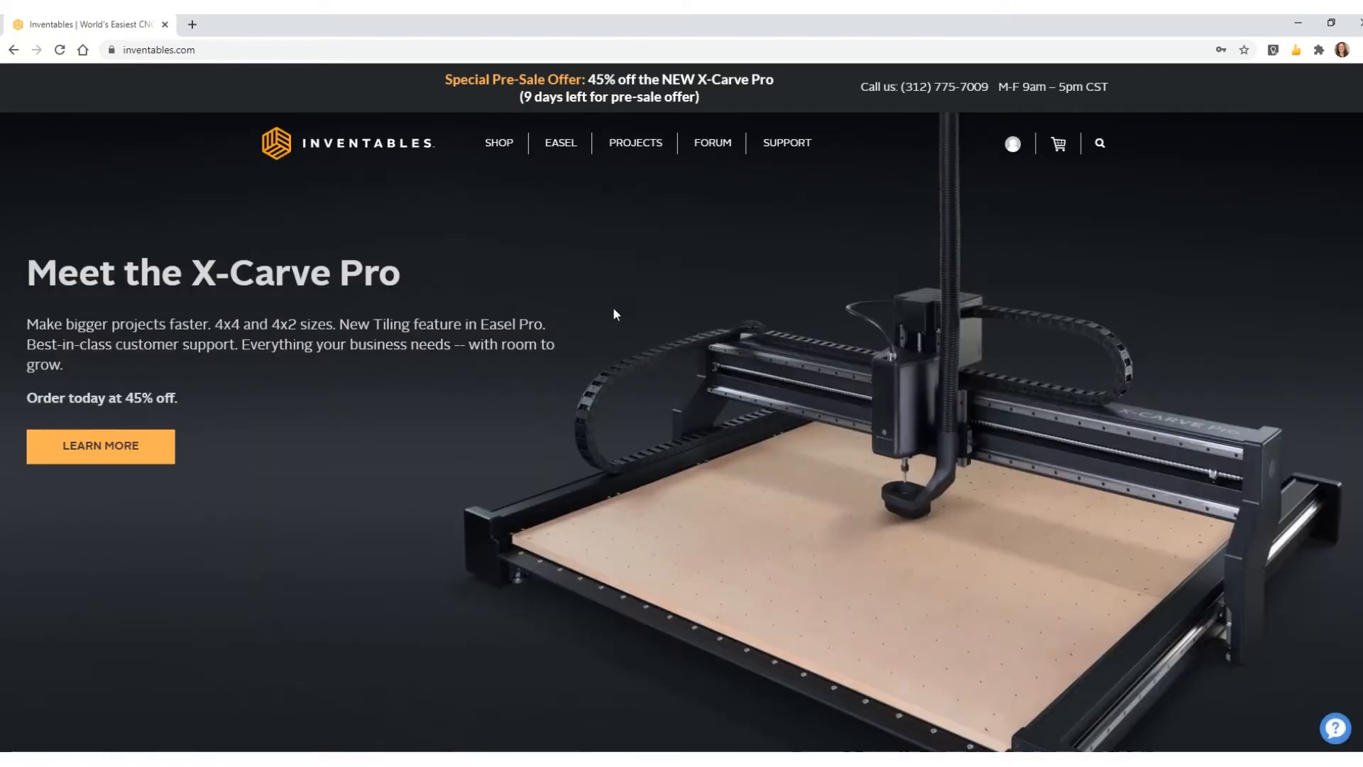
click(559, 144)
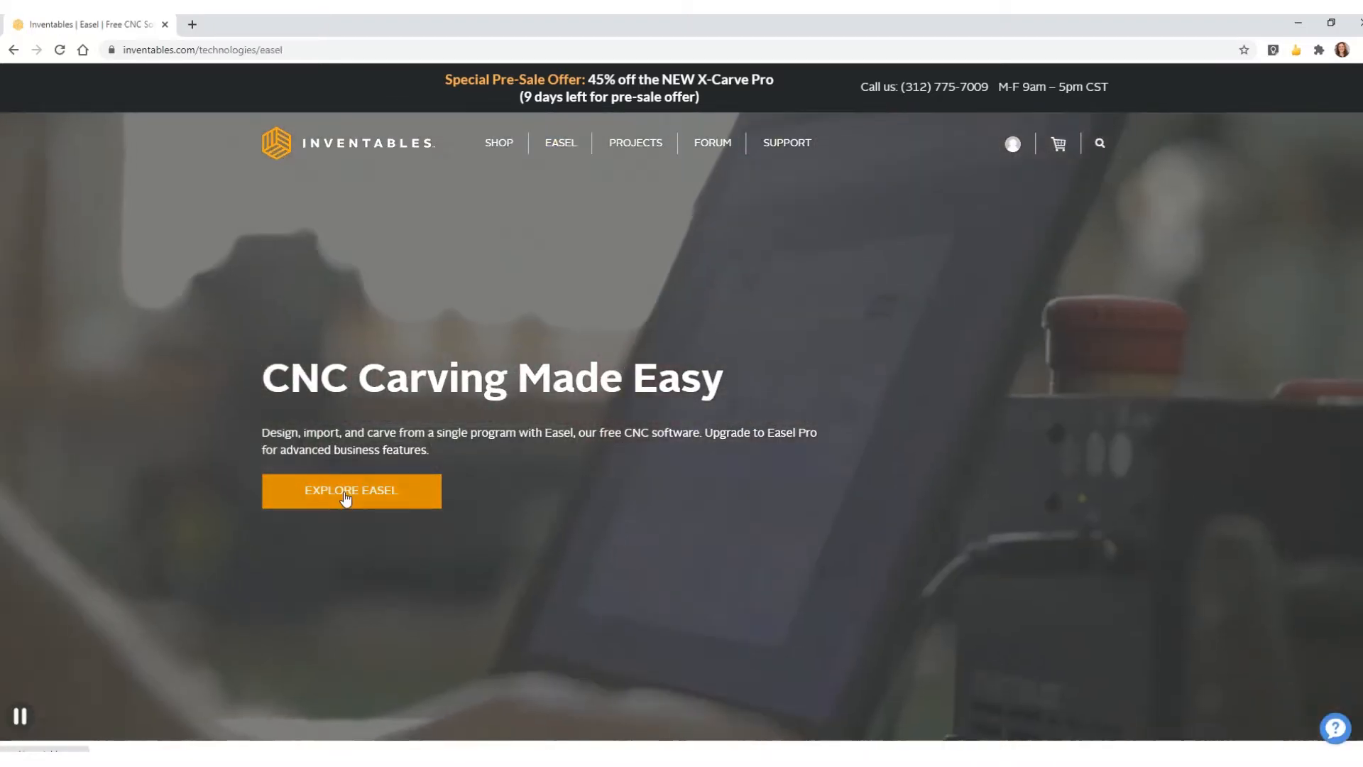
- Launch Easel and start a new untitled project on the 12 × 8 × 0.5 in Birch Plywood board
click(346, 497)
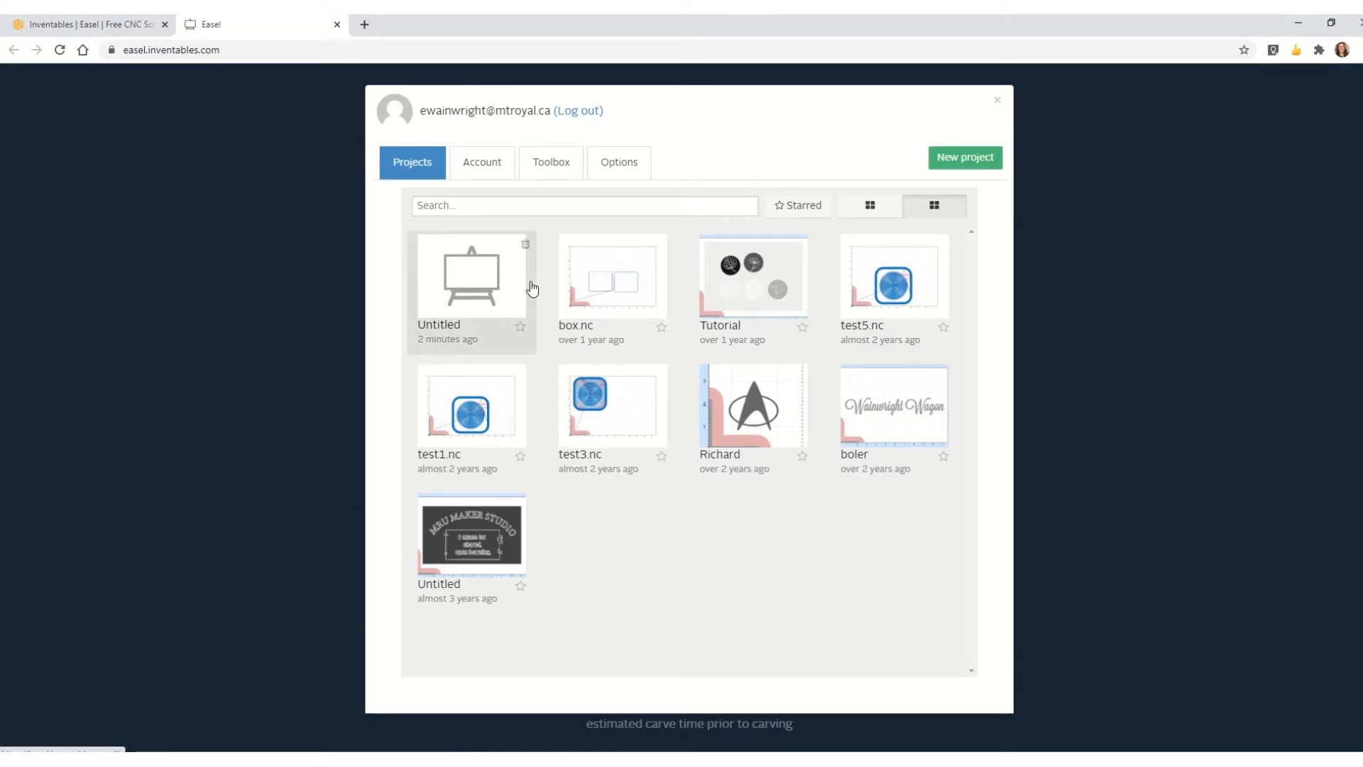
click(964, 166)
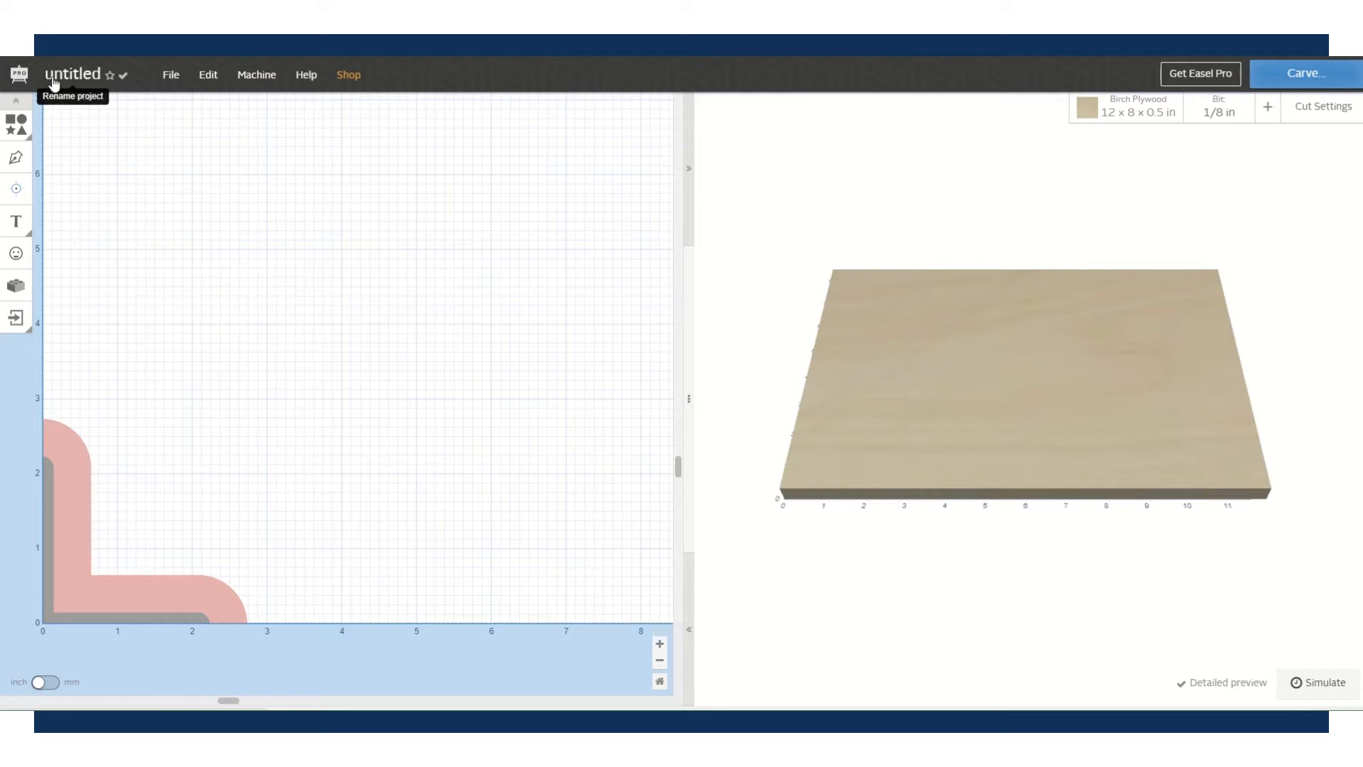
- Rename the untitled project to 'Tutorial'
click(81, 76)
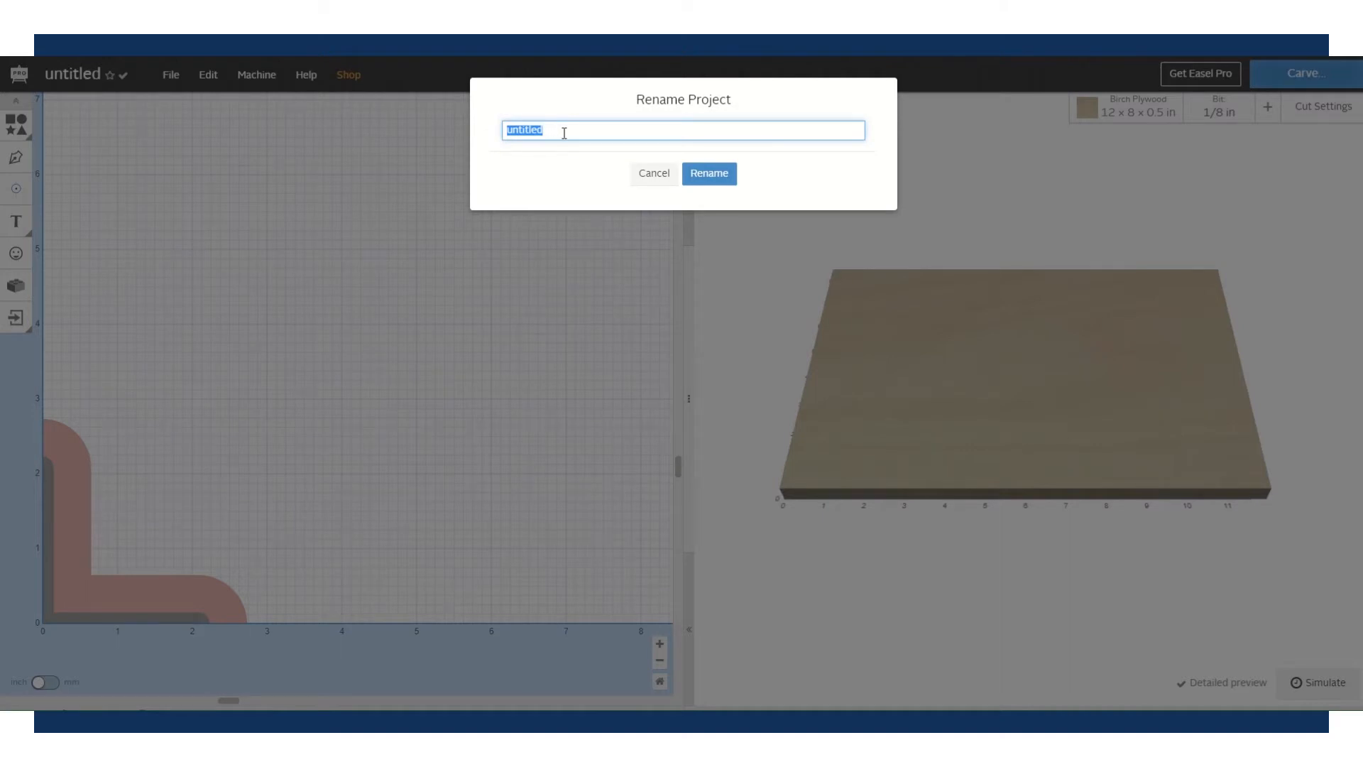
text(Tutorial)
click(692, 175)
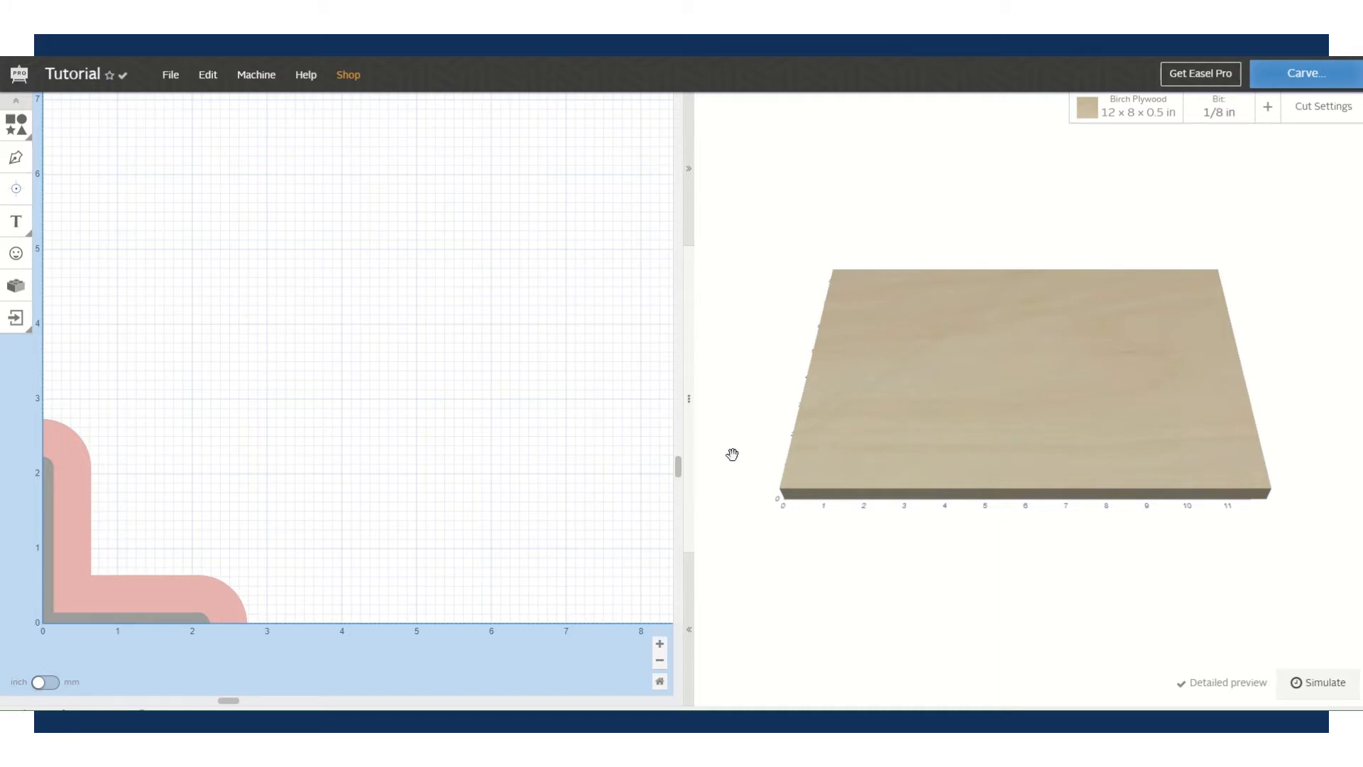
click(256, 81)
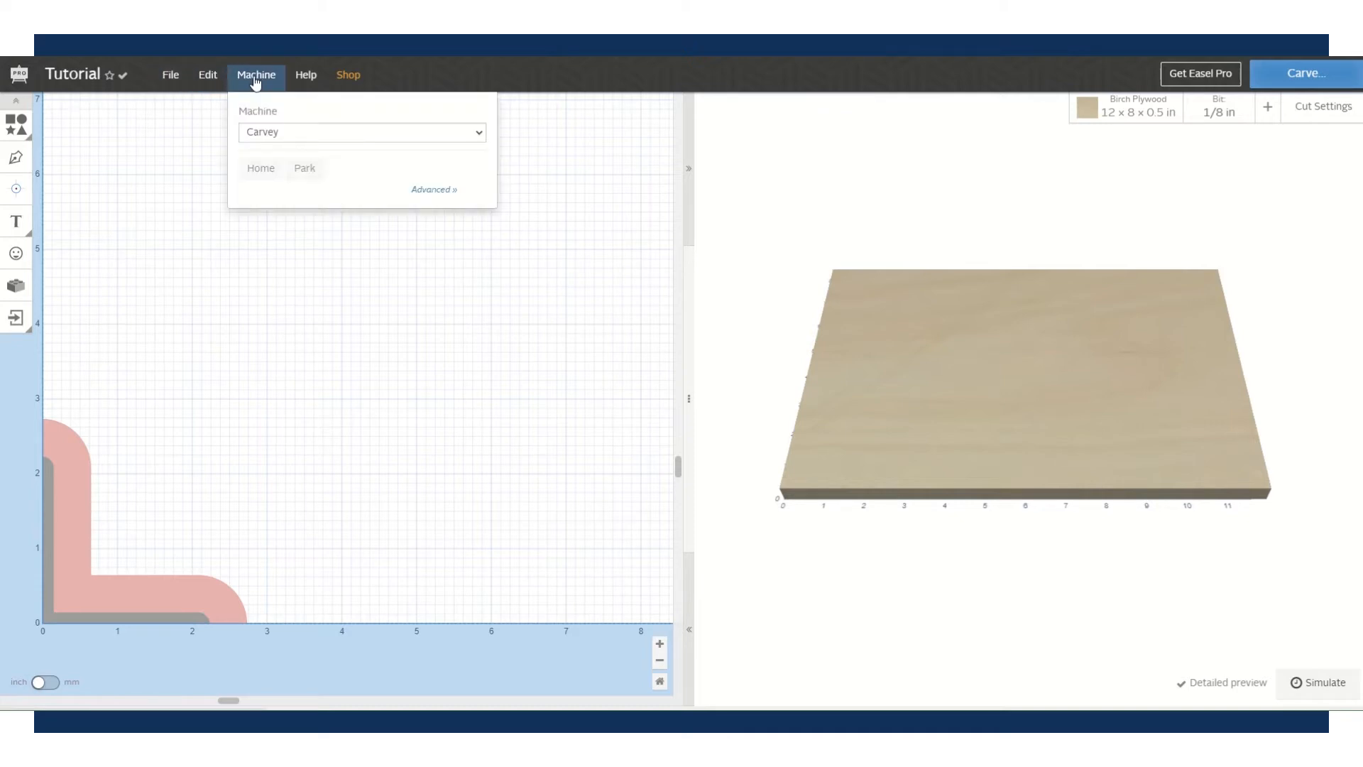
click(480, 132)
click(408, 147)
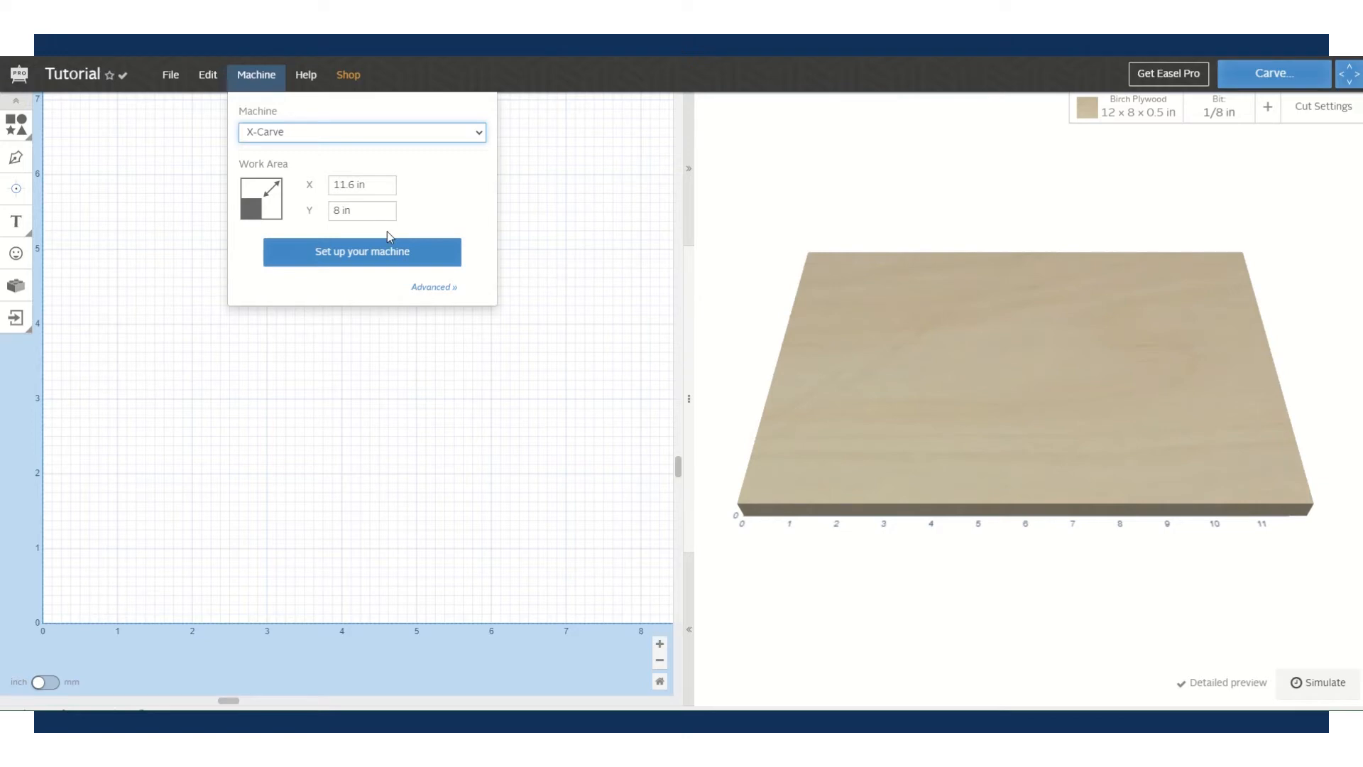
click(480, 132)
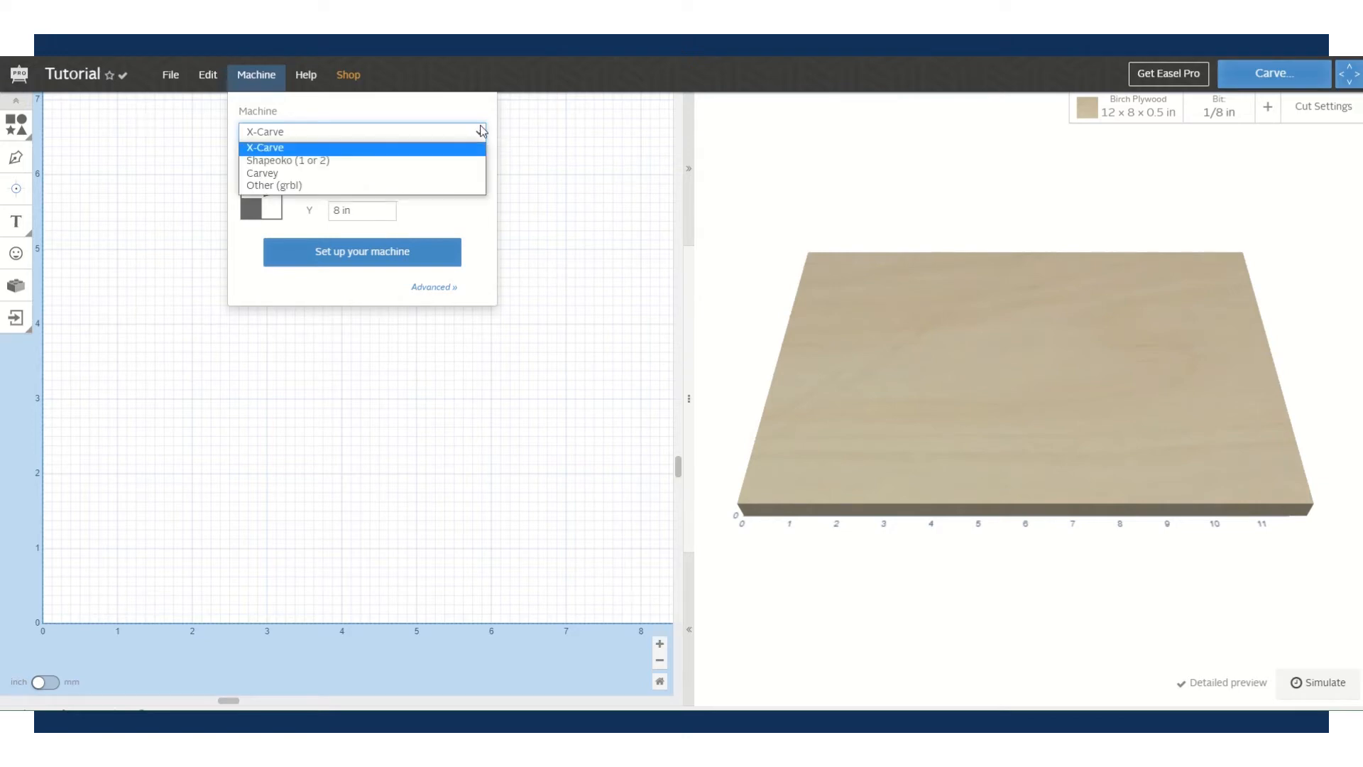
click(351, 173)
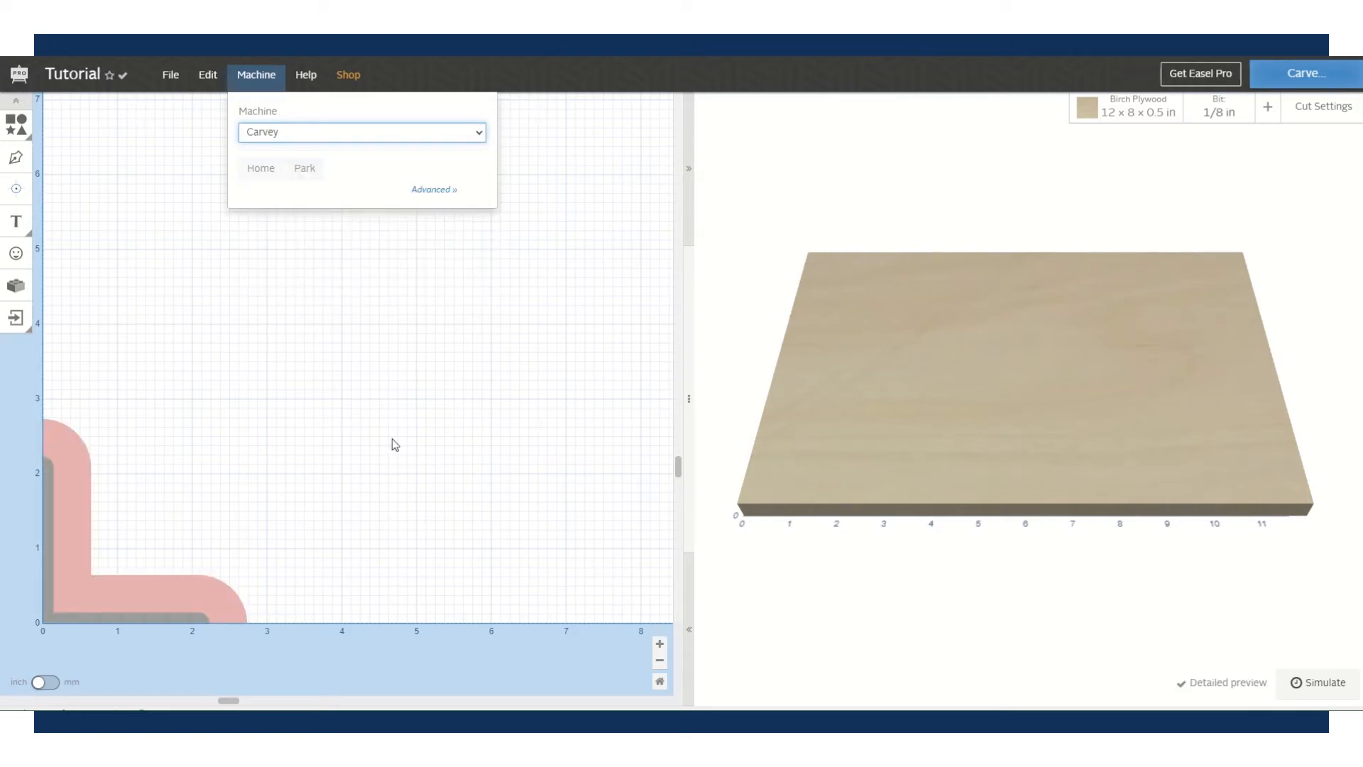
click(529, 149)
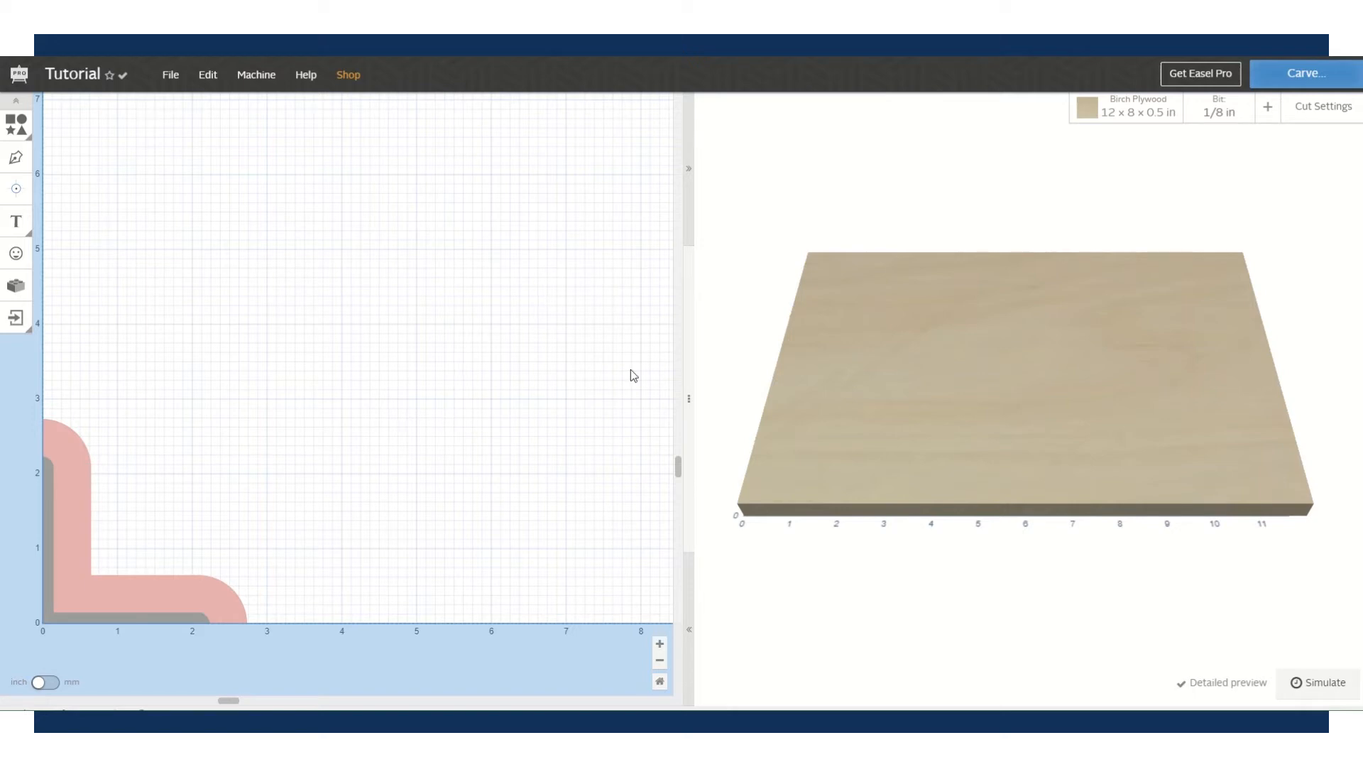
- Zoom the design canvas out to fit the whole 12 × 8 in board, leaving units in inches
mouse_move(680, 464)
mouse_down()
mouse_move(679, 342)
mouse_move(662, 463)
mouse_up()
drag(231, 700, 293, 700)
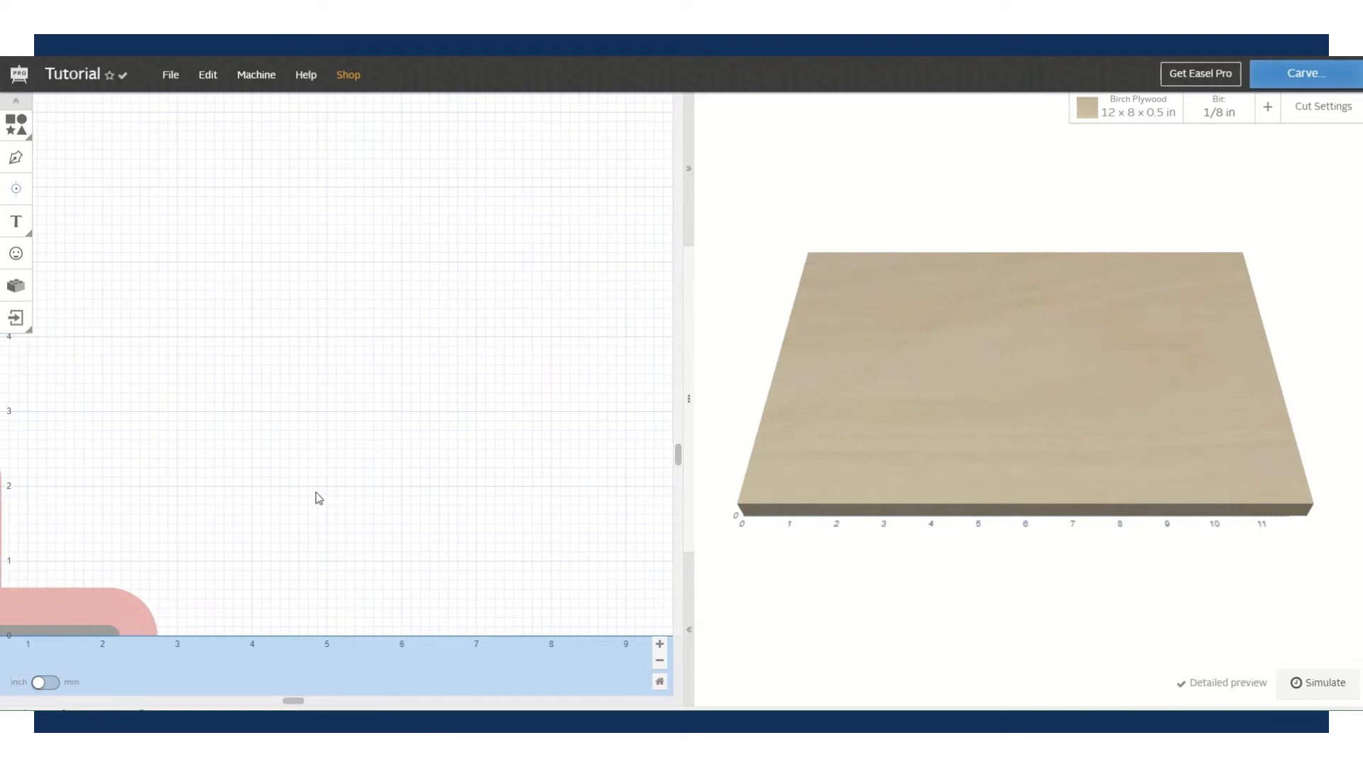
click(661, 661)
click(660, 661)
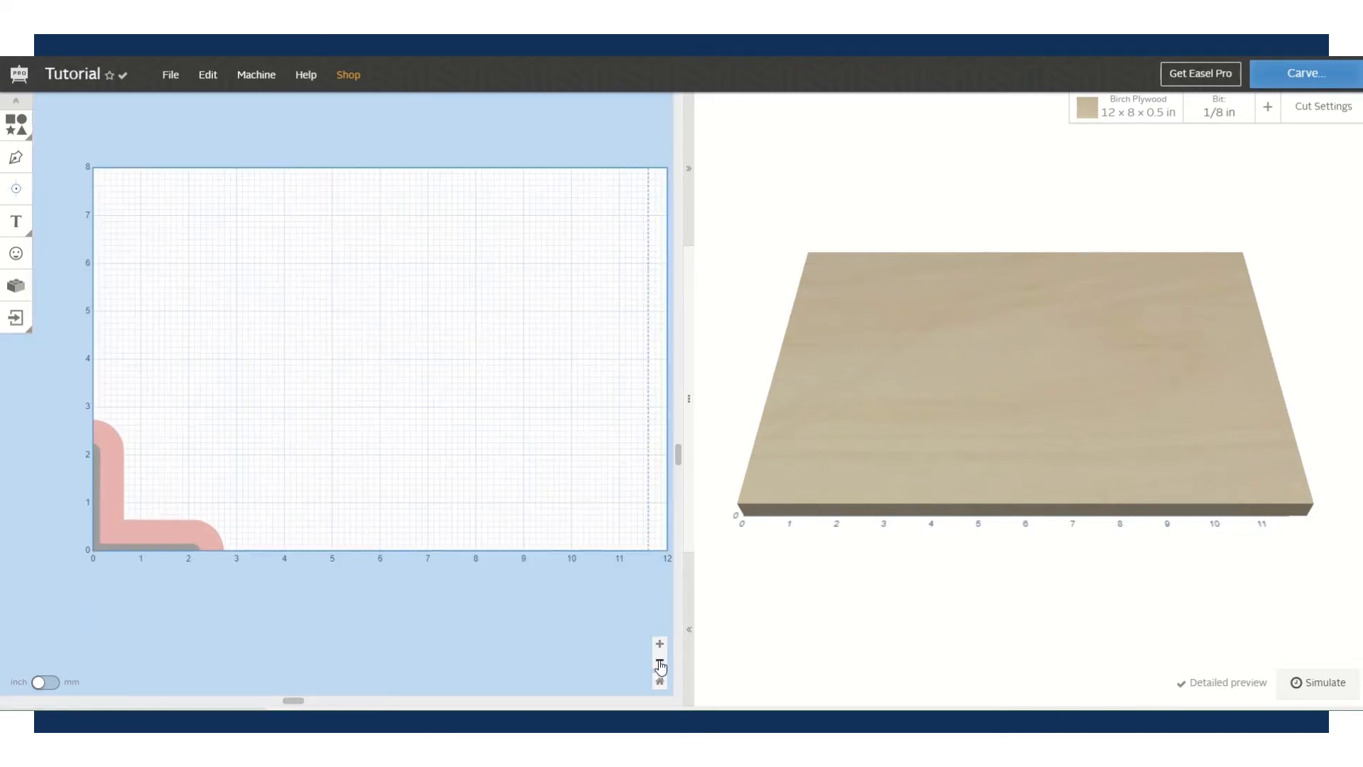
drag(293, 701, 315, 700)
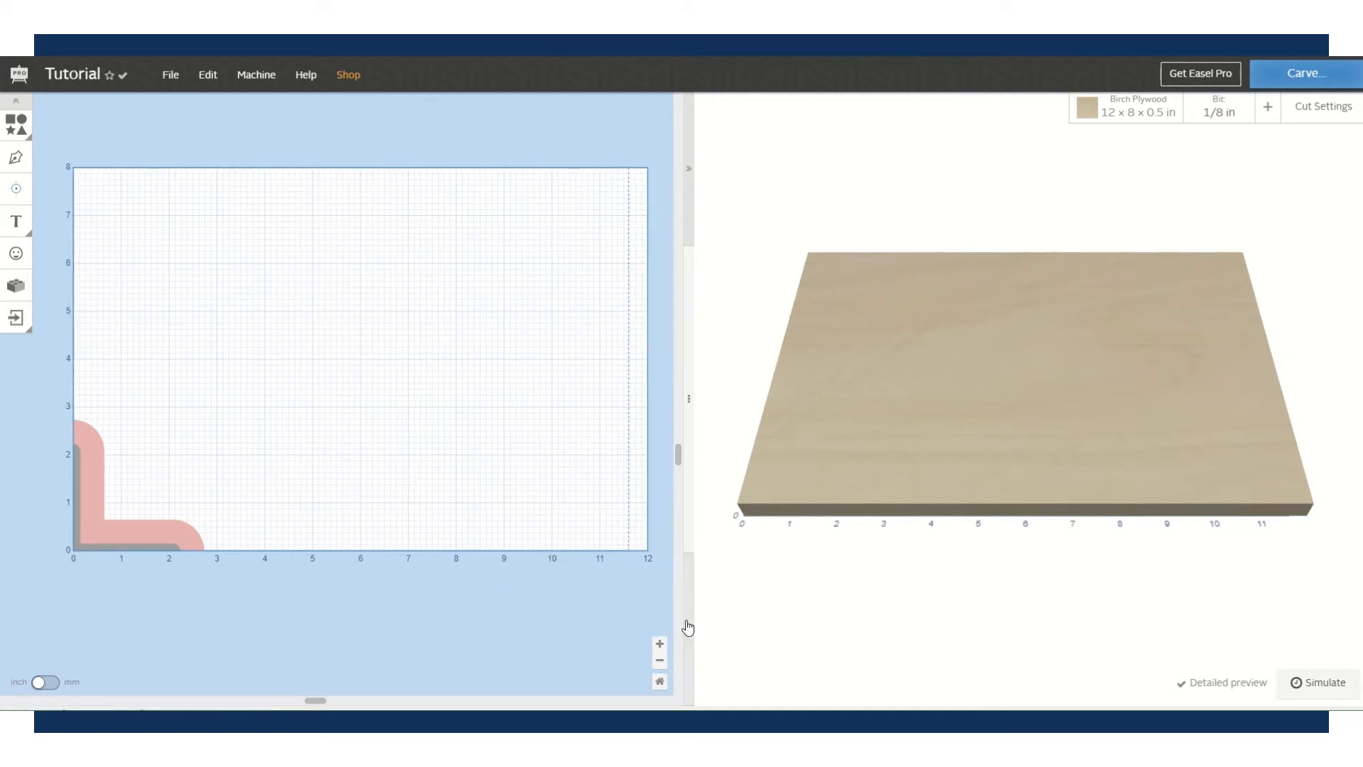
click(660, 661)
click(661, 662)
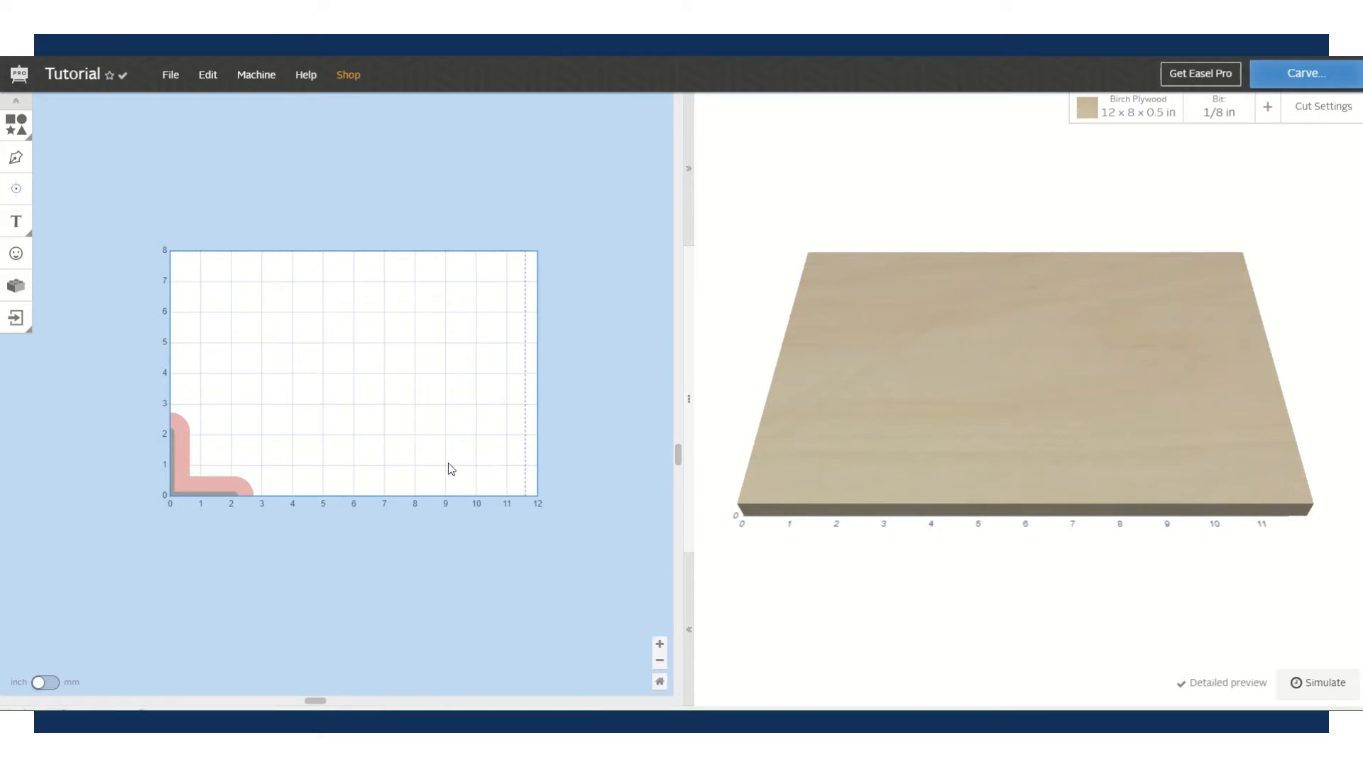
click(660, 682)
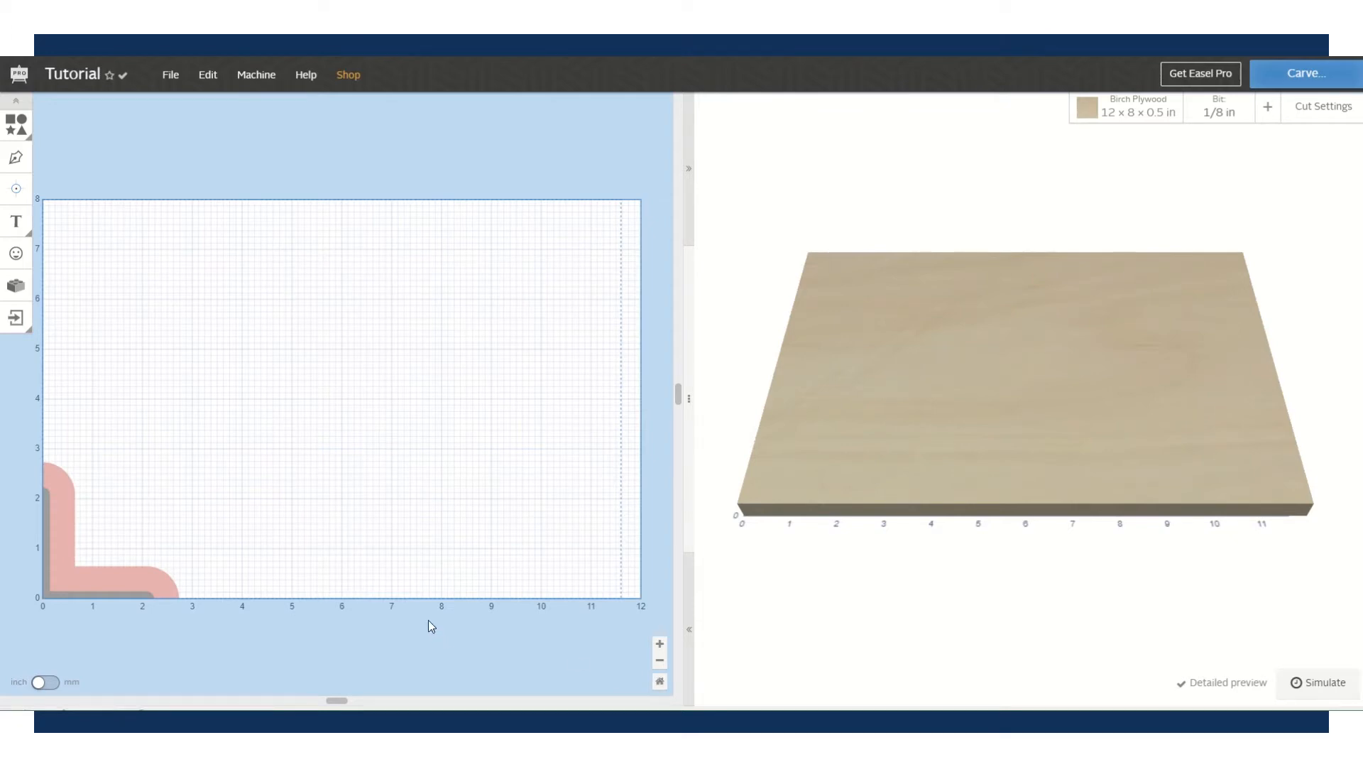
click(41, 685)
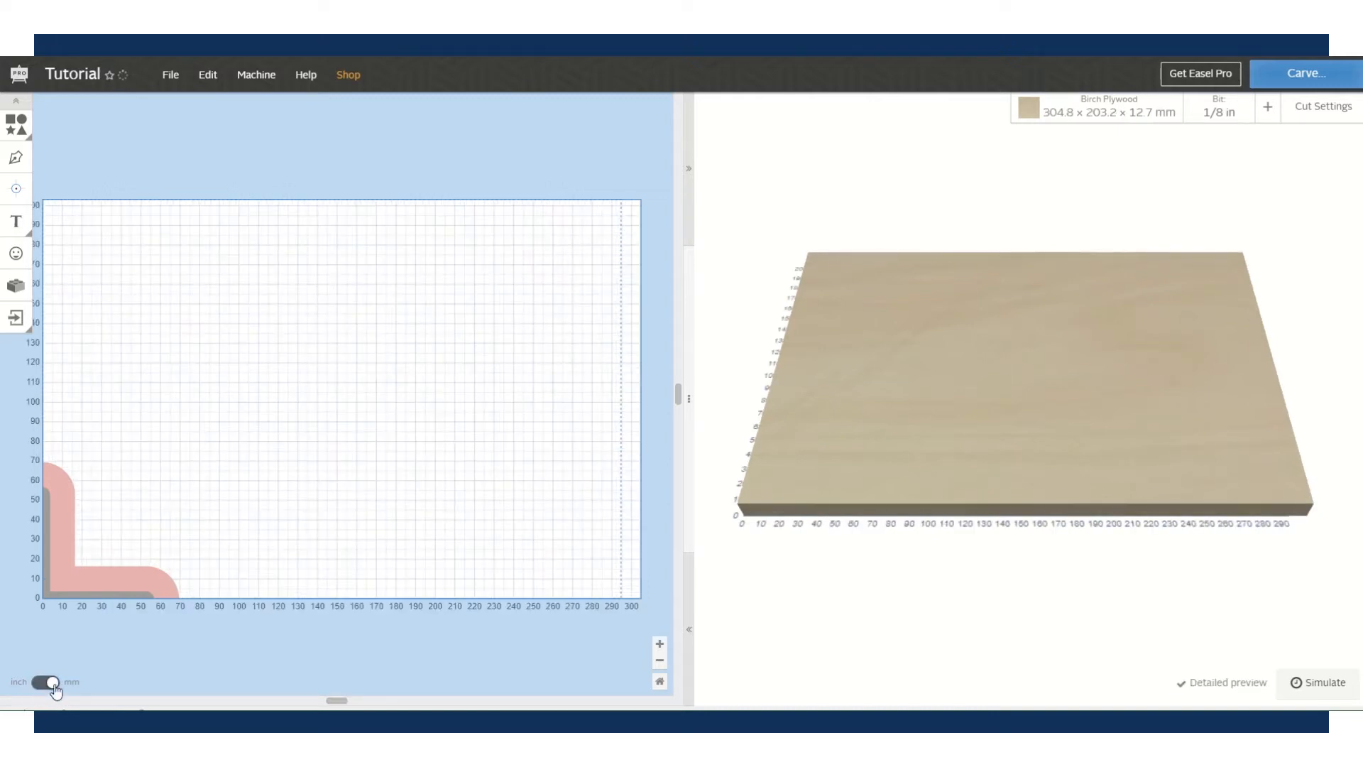
click(49, 686)
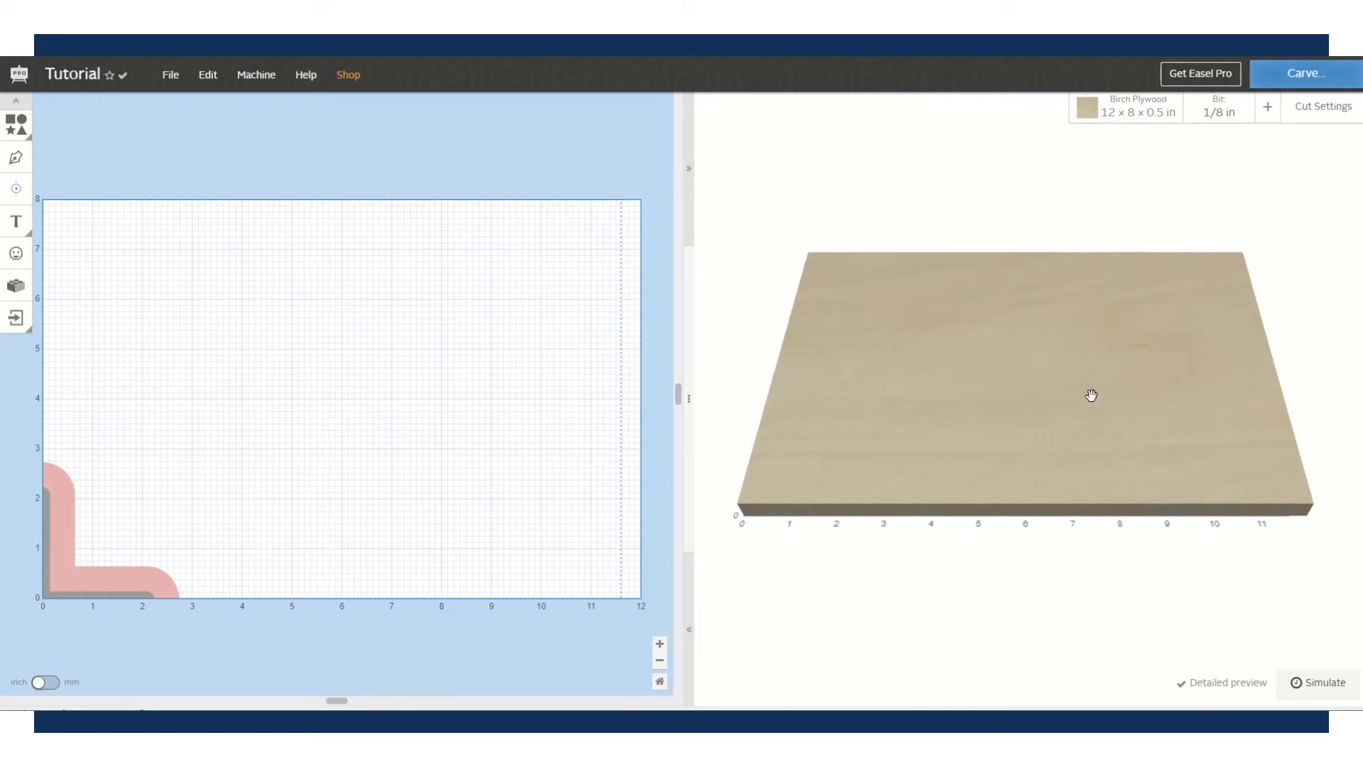
- Orbit, pan and zoom the 3D preview to reorient the board
drag(1086, 384, 1067, 433)
drag(1104, 386, 1084, 395)
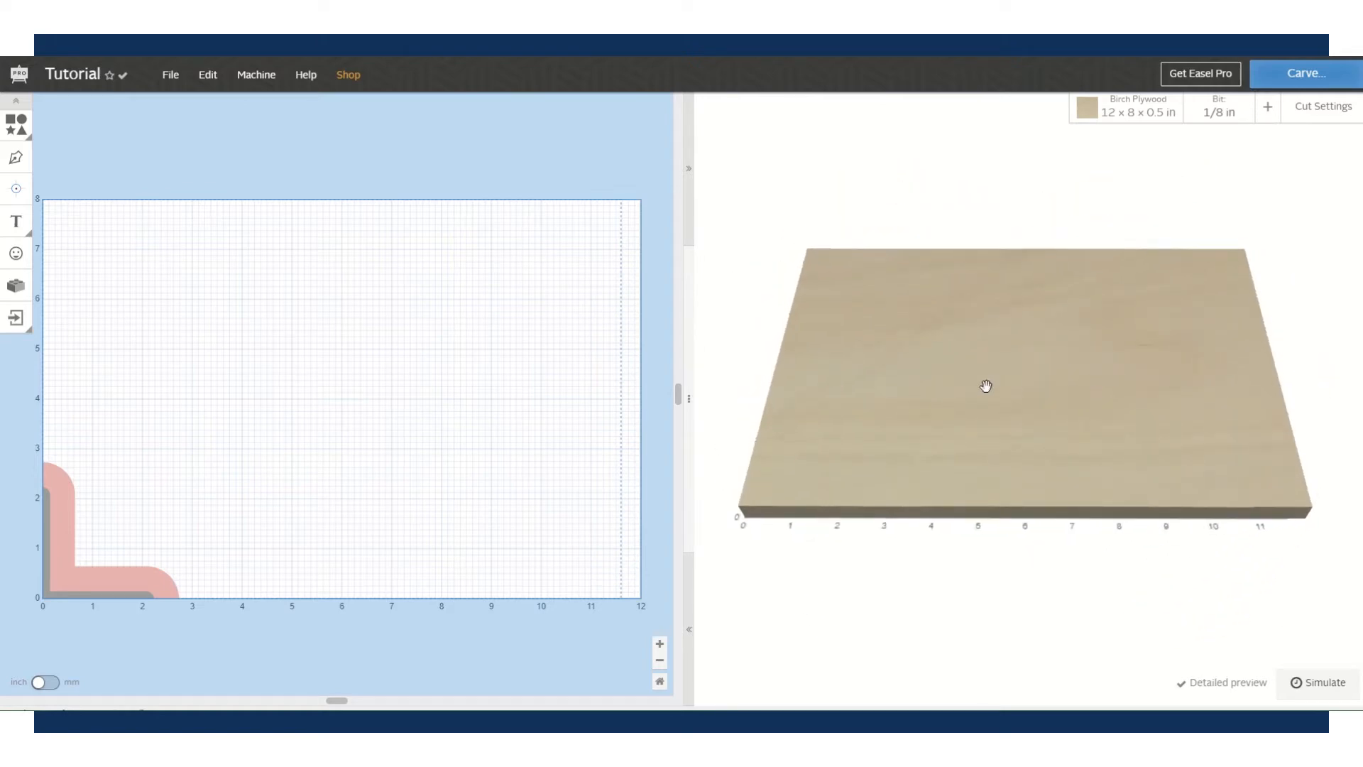
mouse_move(977, 386)
right_down()
mouse_move(1063, 386)
mouse_move(913, 386)
mouse_move(1080, 393)
mouse_move(892, 380)
mouse_move(1010, 396)
mouse_move(973, 381)
mouse_move(983, 414)
mouse_move(991, 379)
right_up()
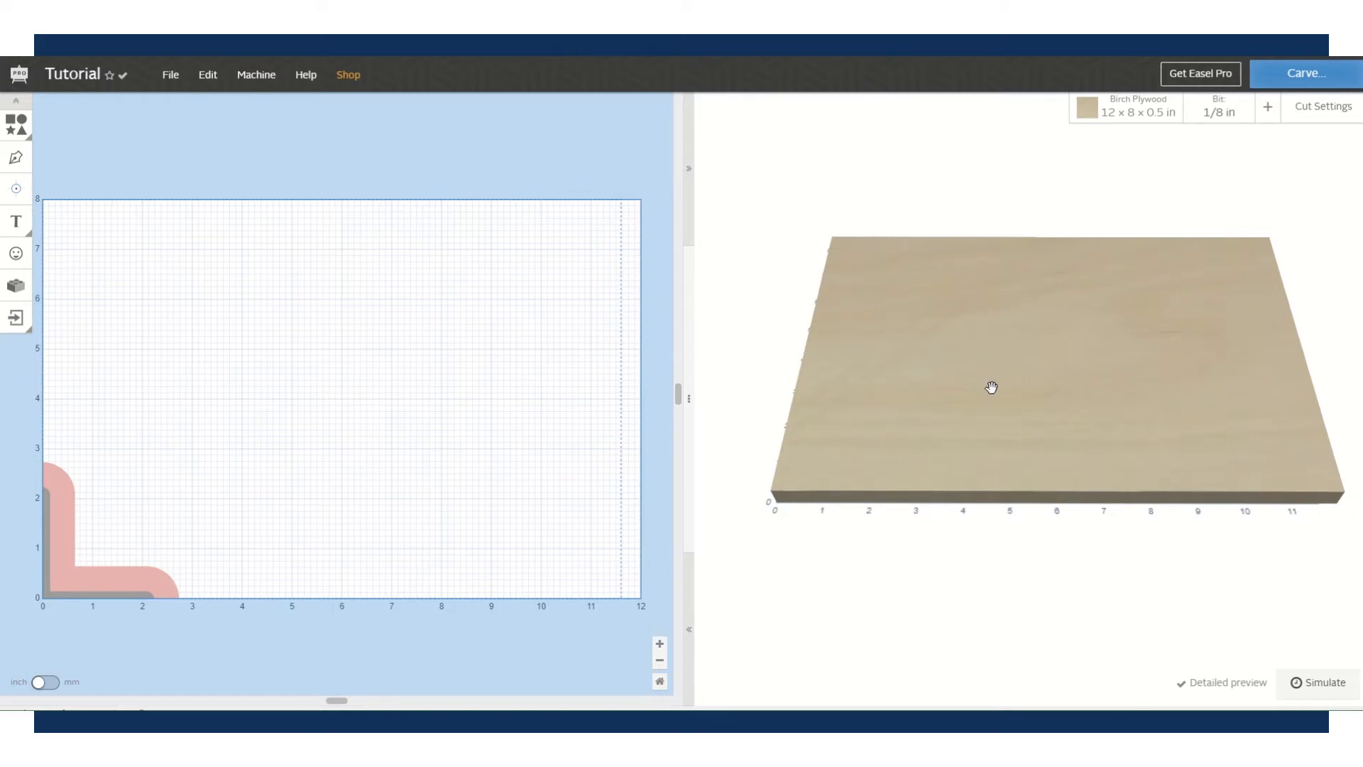
scroll(991, 387, down, 5)
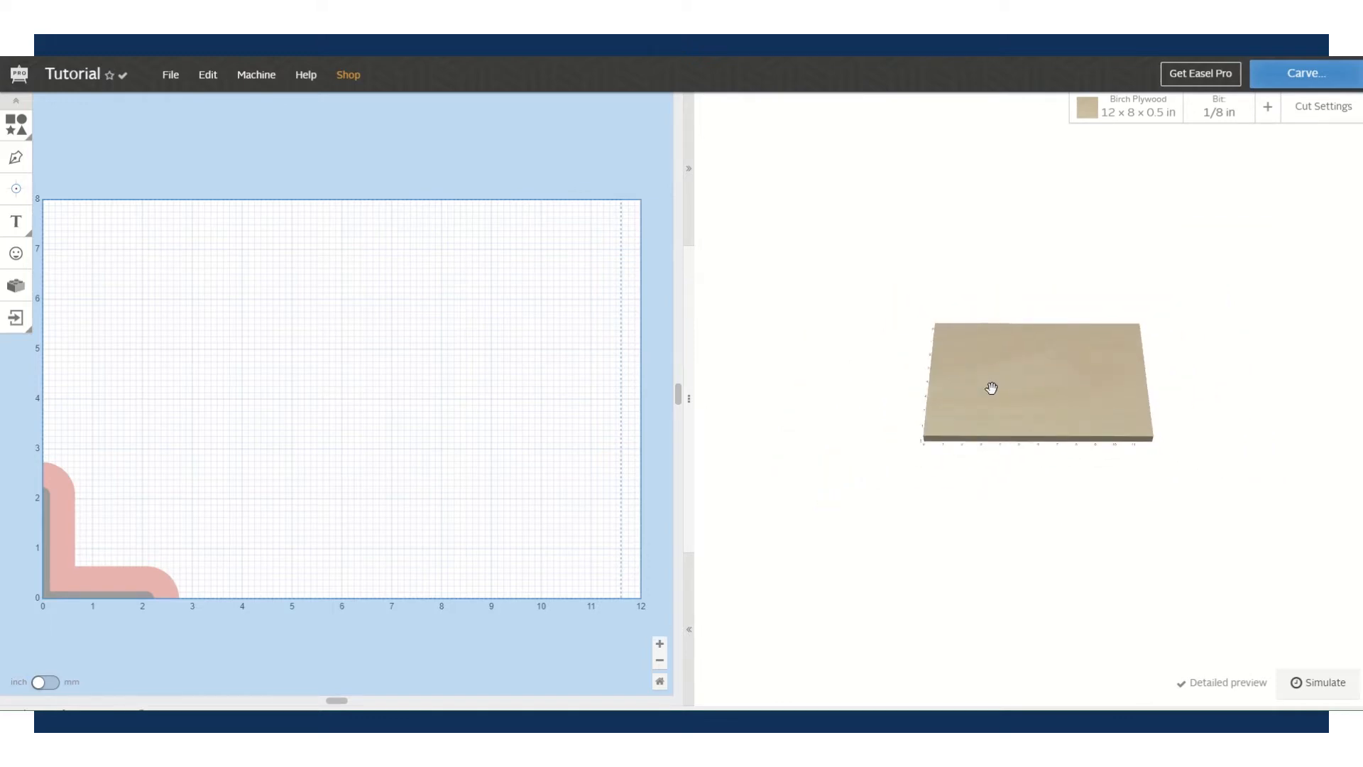
scroll(991, 387, up, 6)
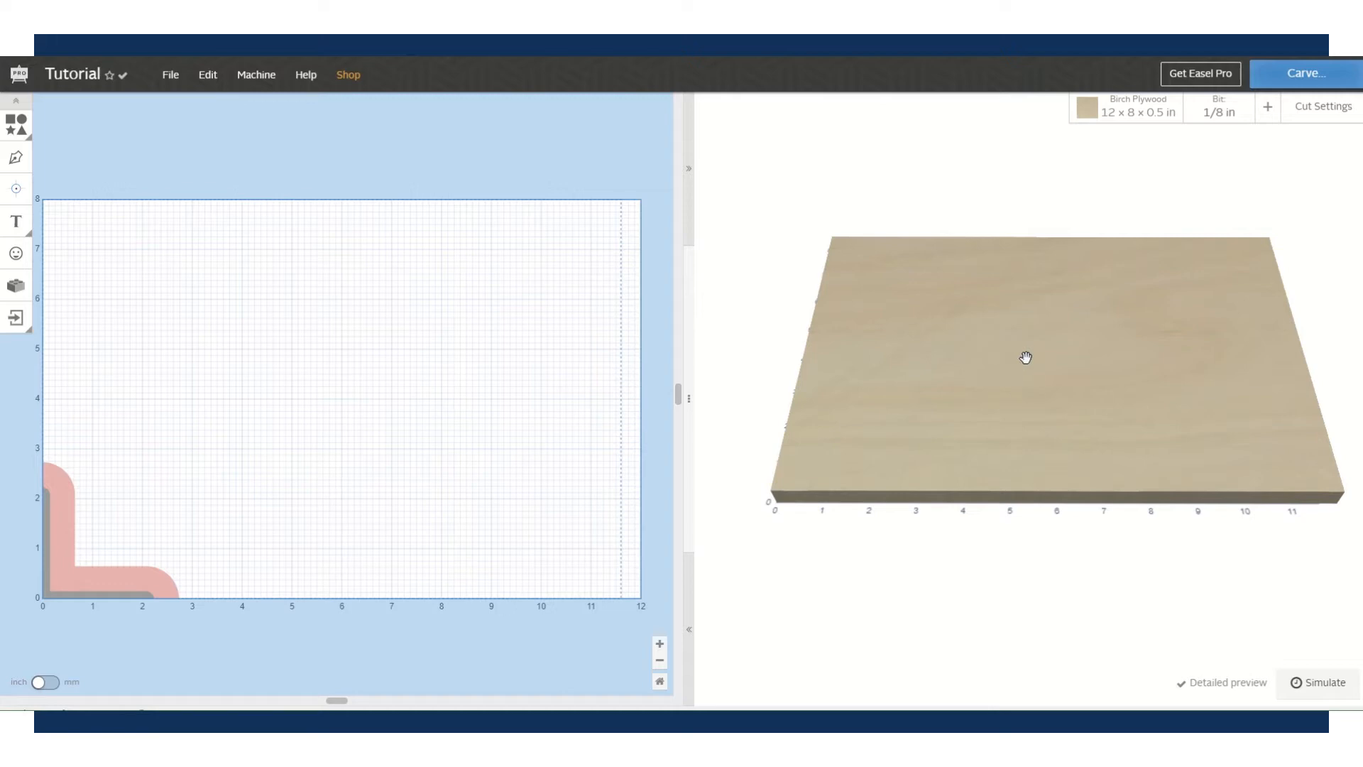
- Change the workpiece material to Soft Maple
click(1137, 107)
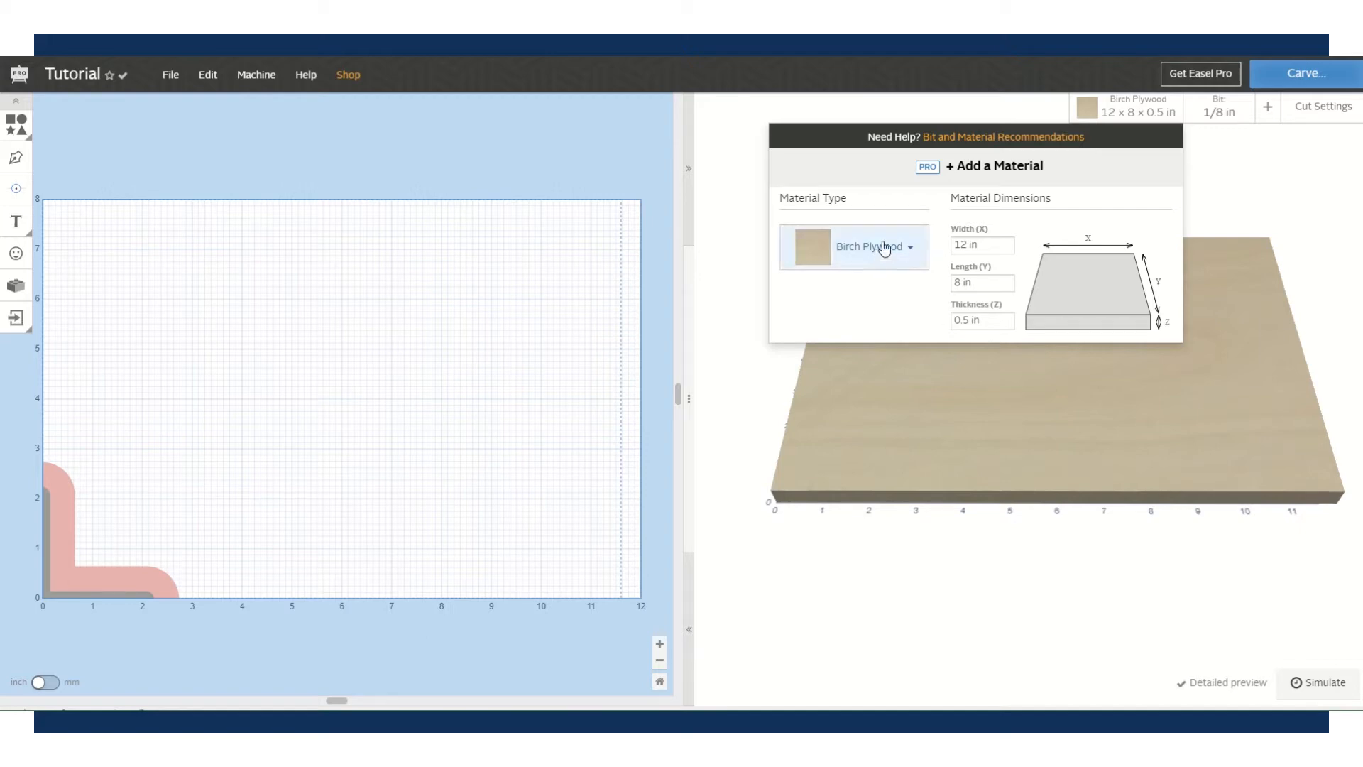
click(916, 252)
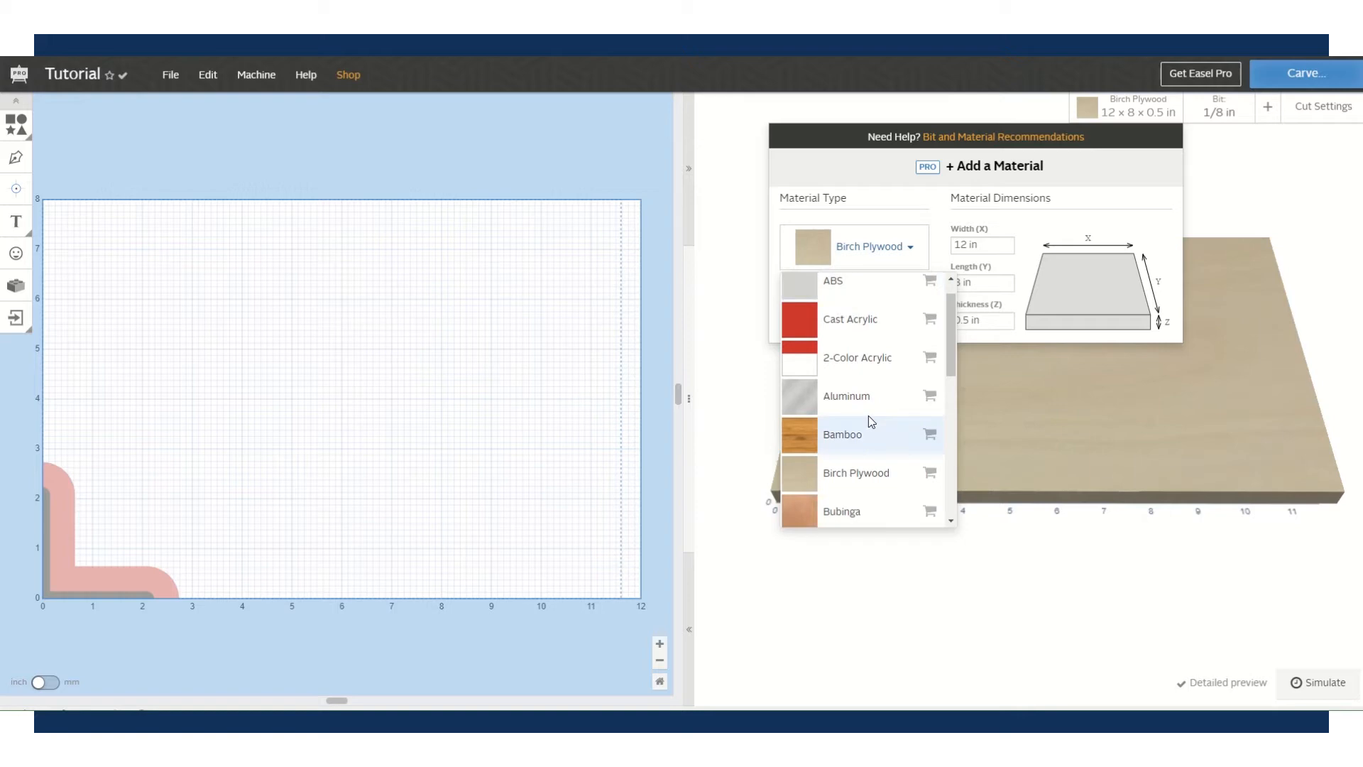
scroll(872, 421, down, 4)
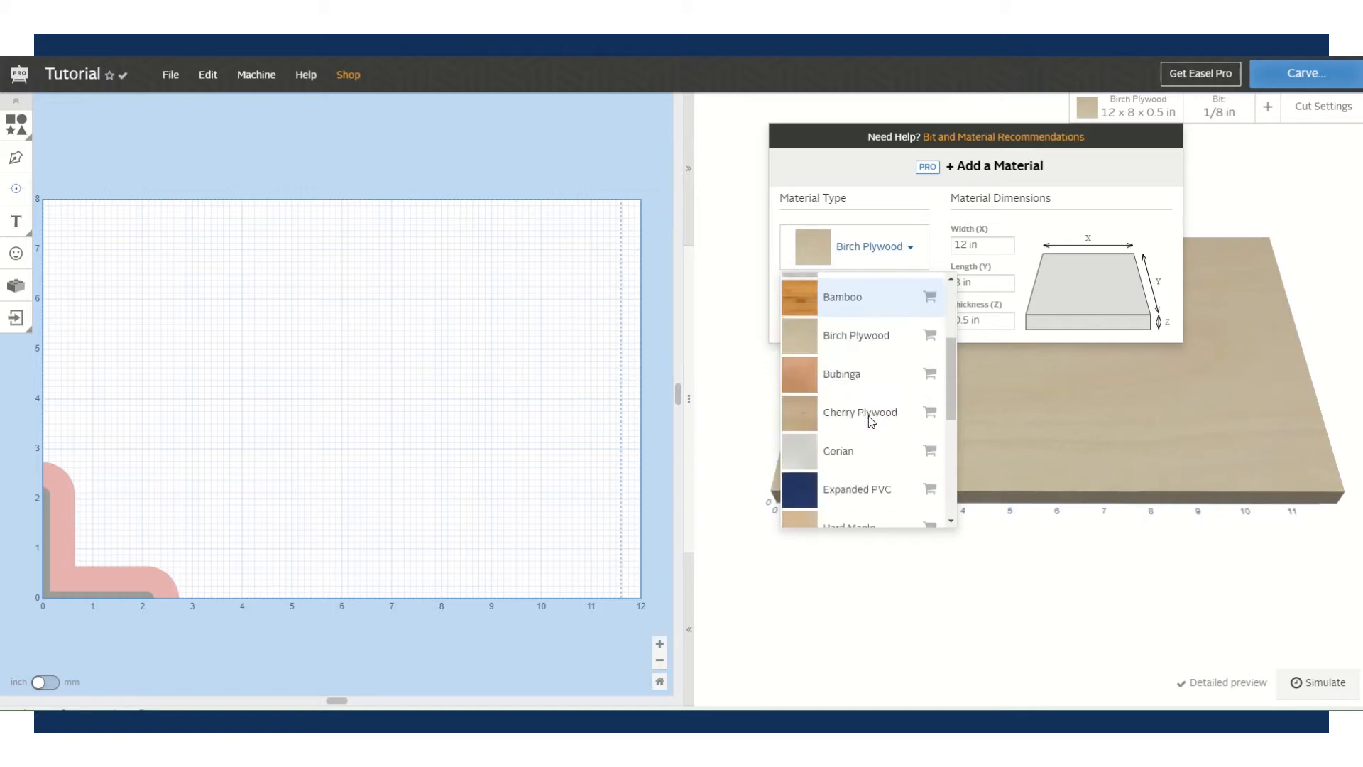
scroll(869, 419, down, 2)
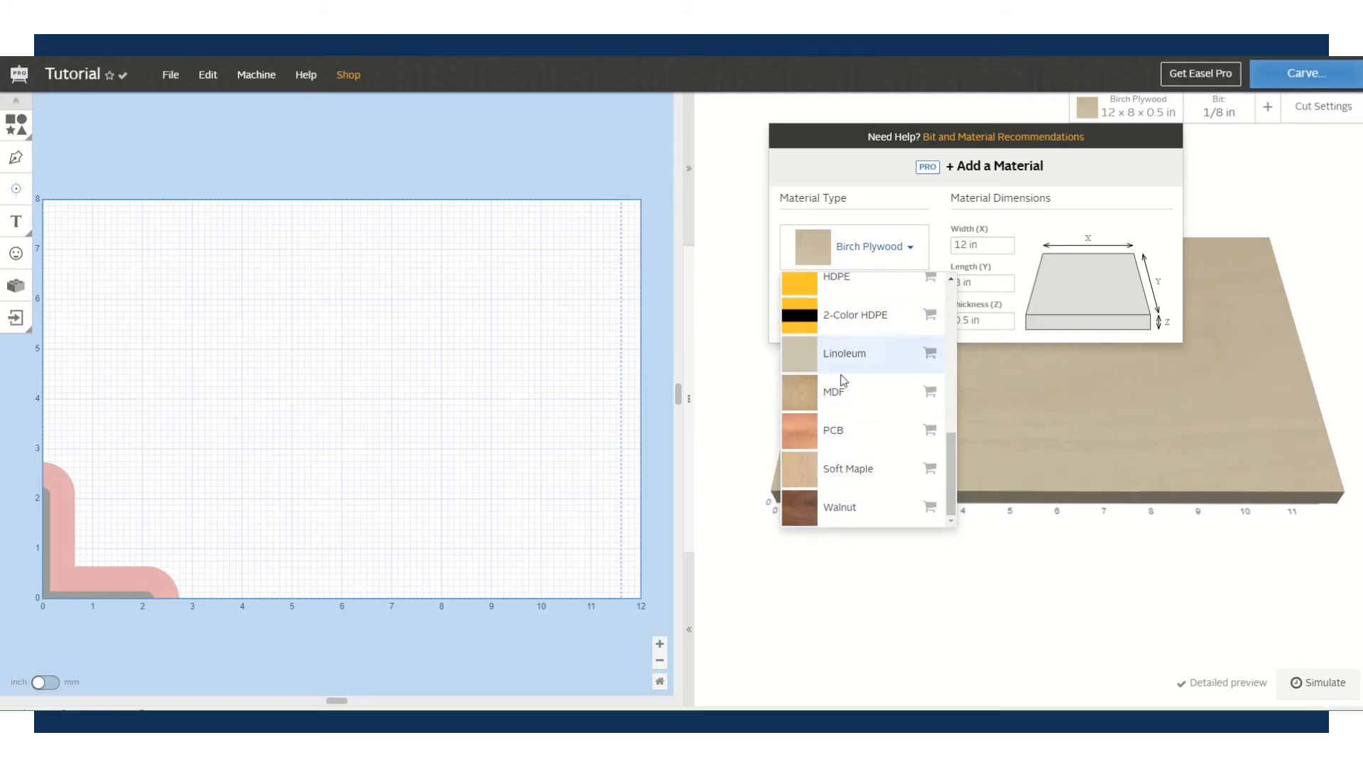
click(860, 470)
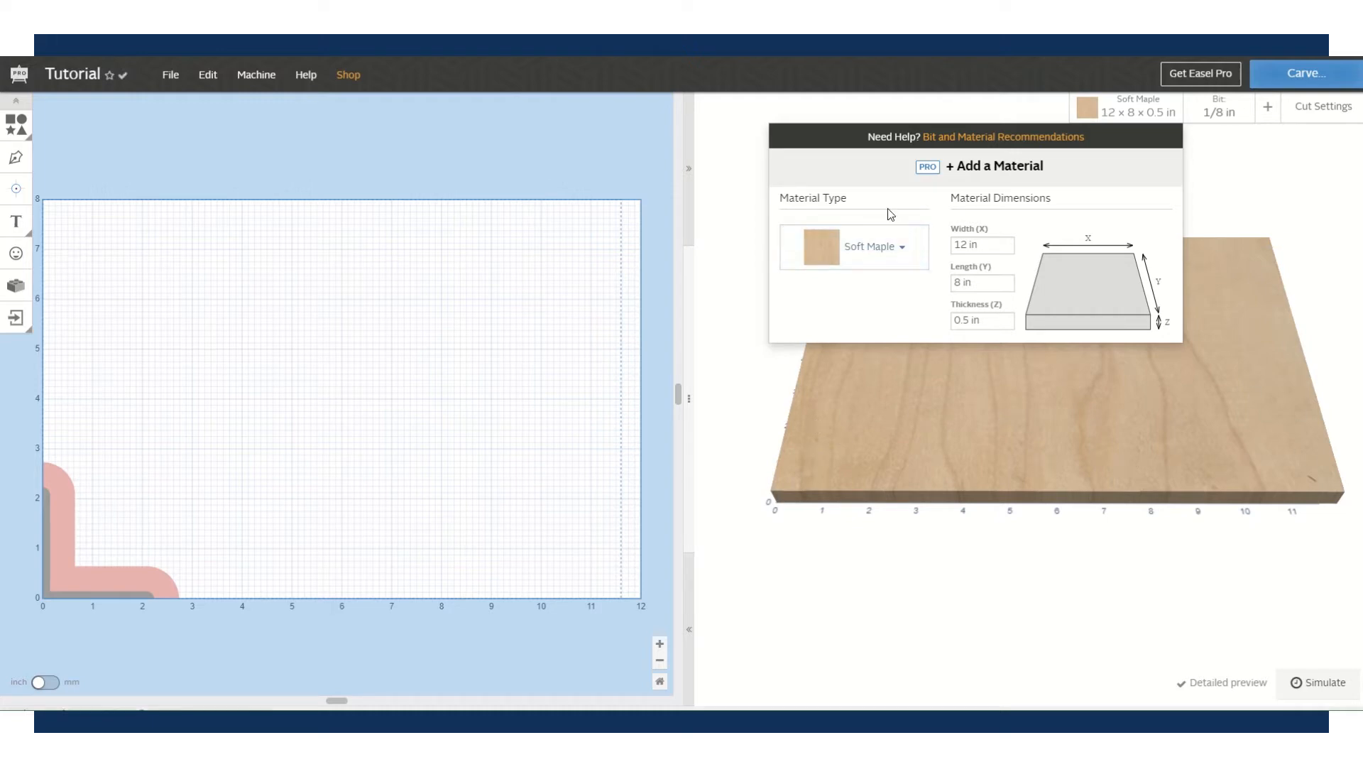
- Set the board to 8 in wide, 6 in long and 0.75 in thick
click(991, 247)
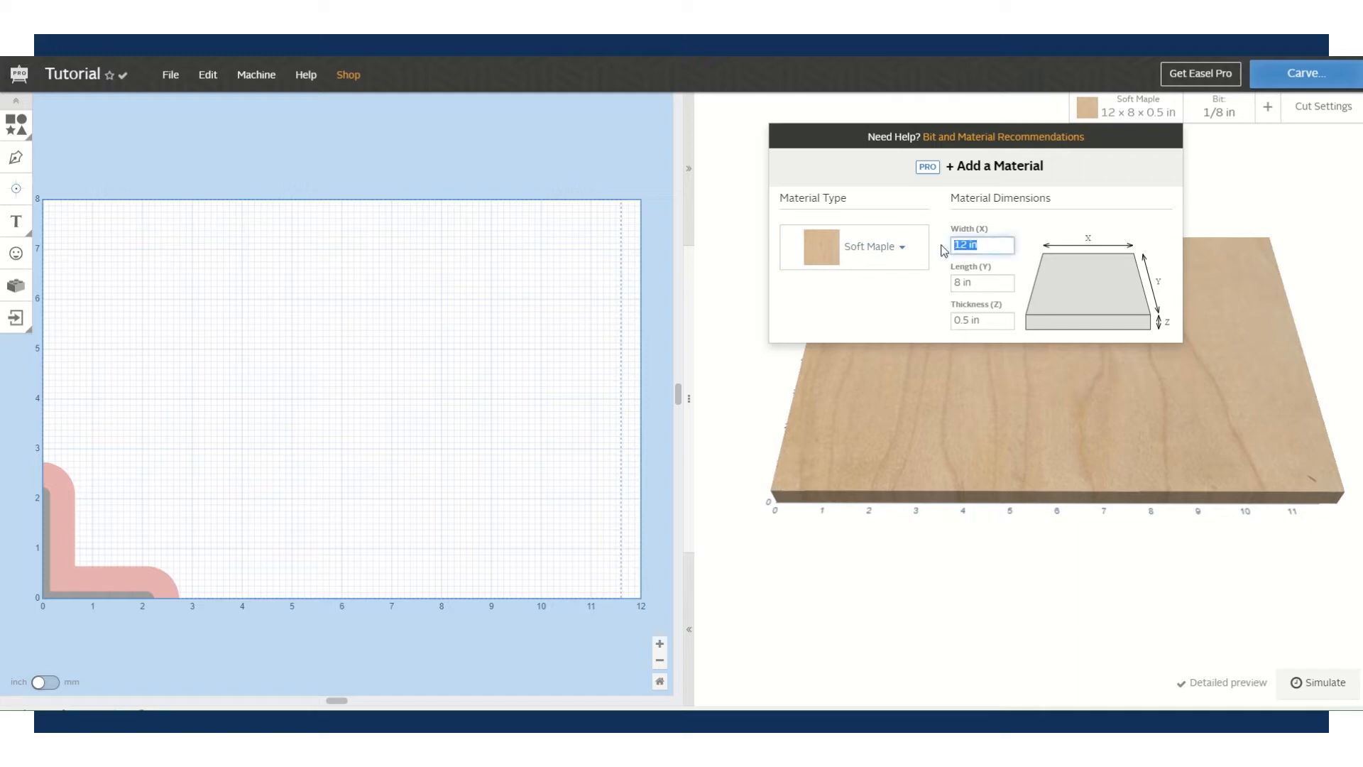
text(8)
key(Tab)
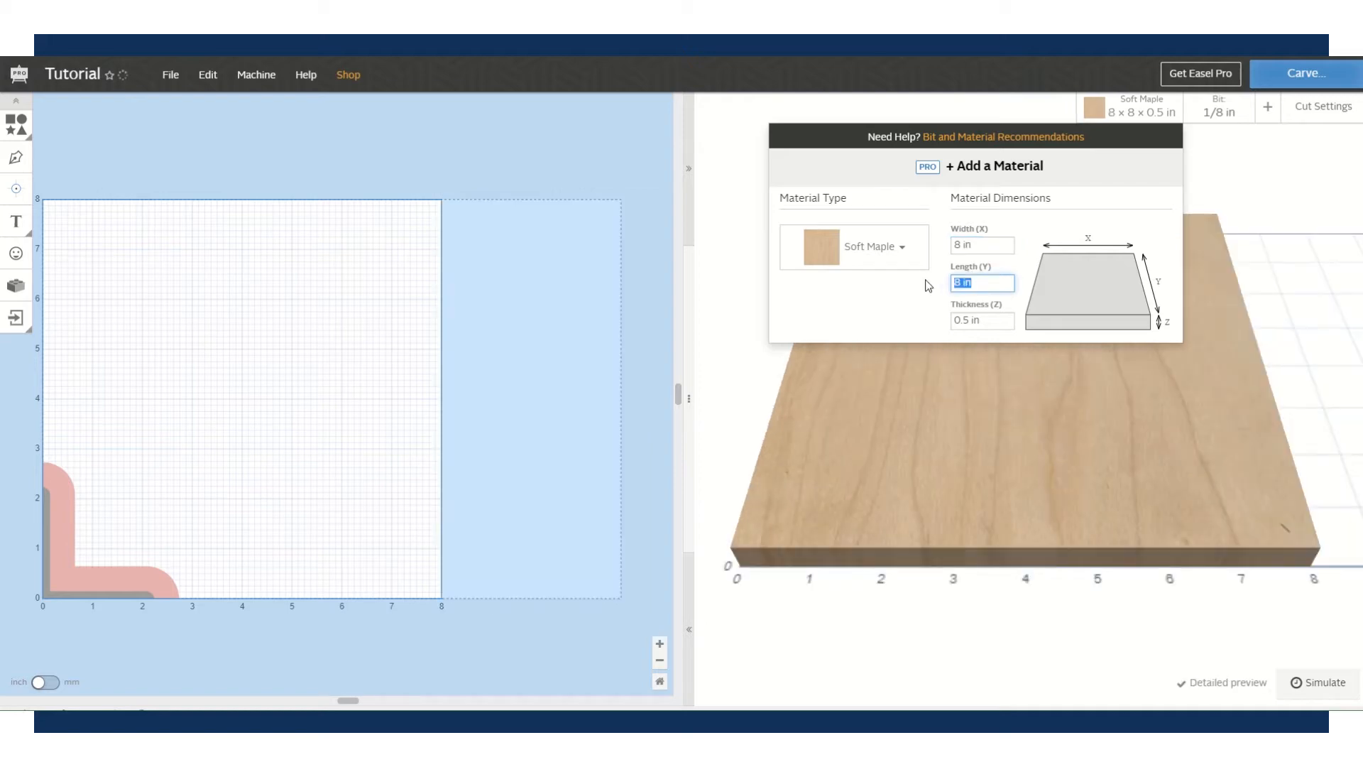
text(6)
key(Tab)
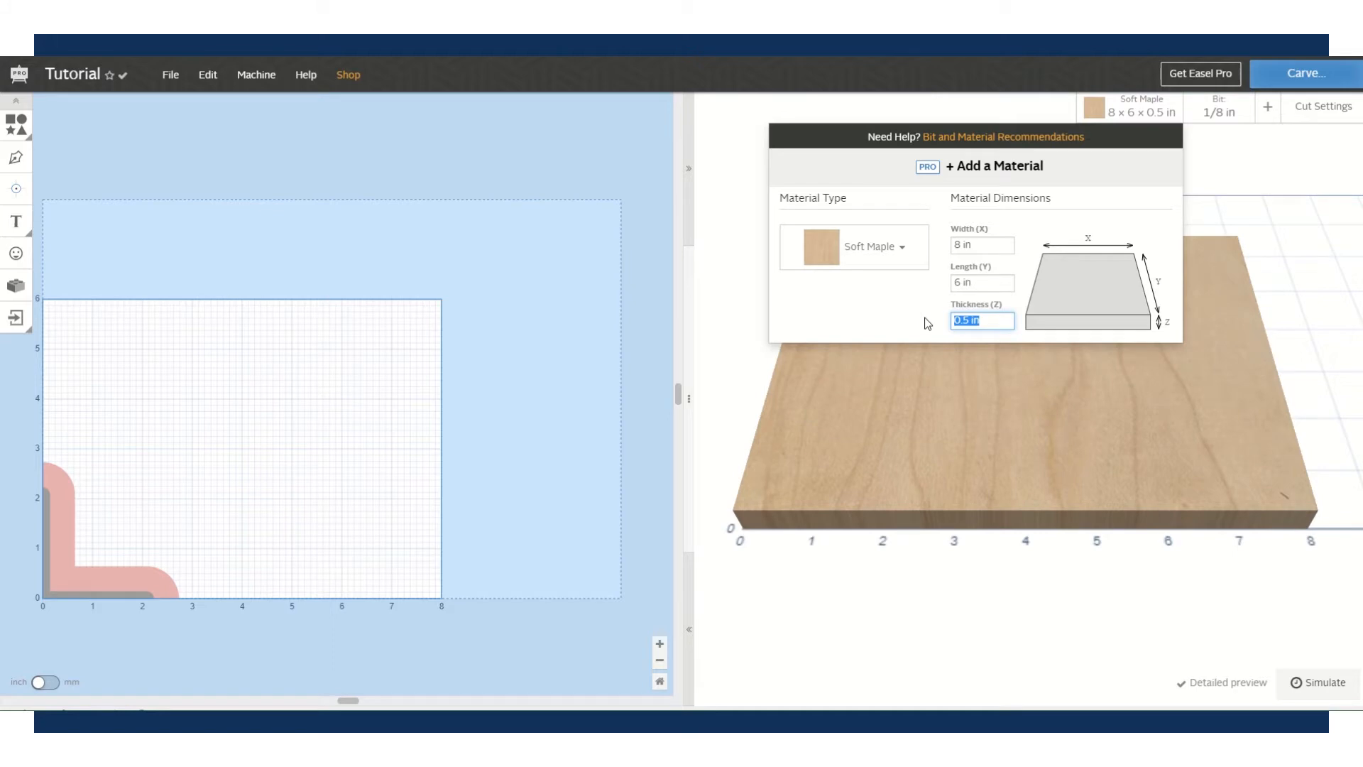
text(.75)
click(1079, 210)
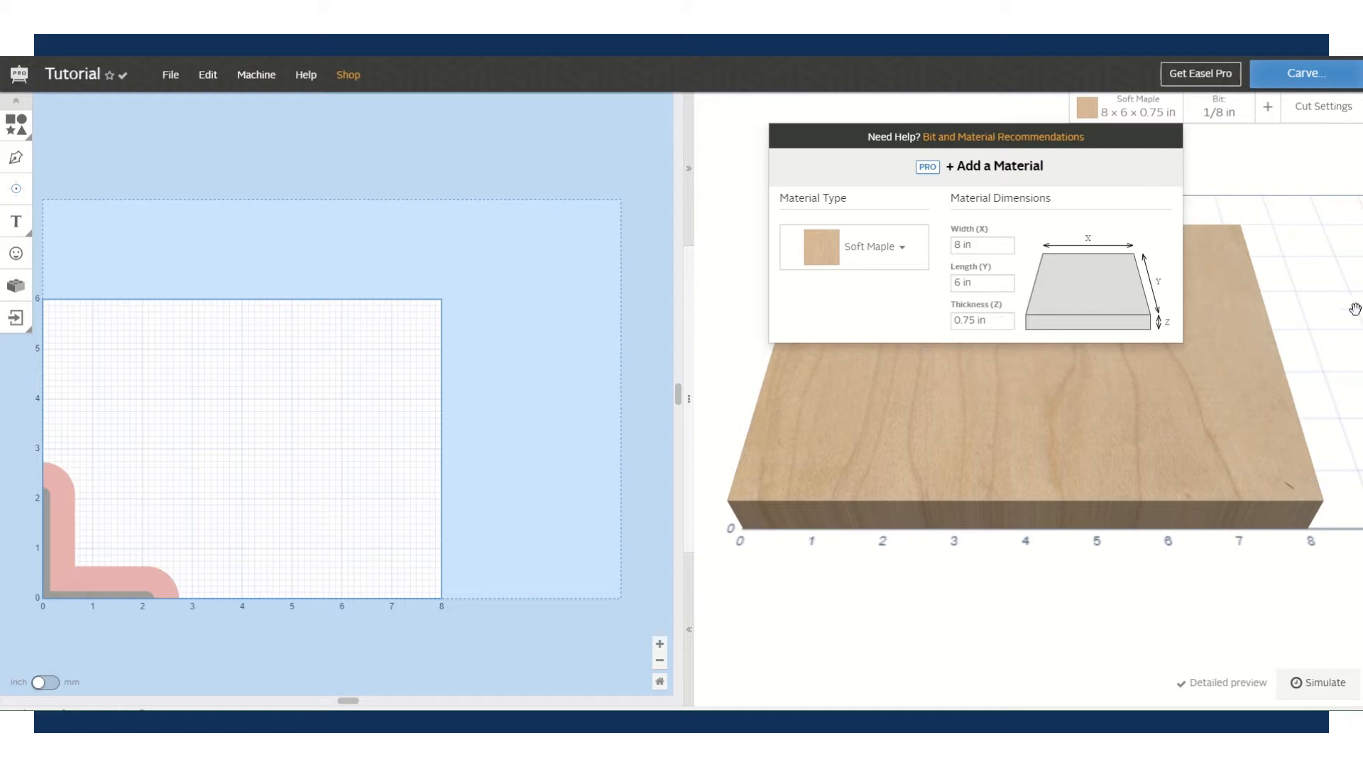
click(1308, 310)
drag(995, 411, 992, 375)
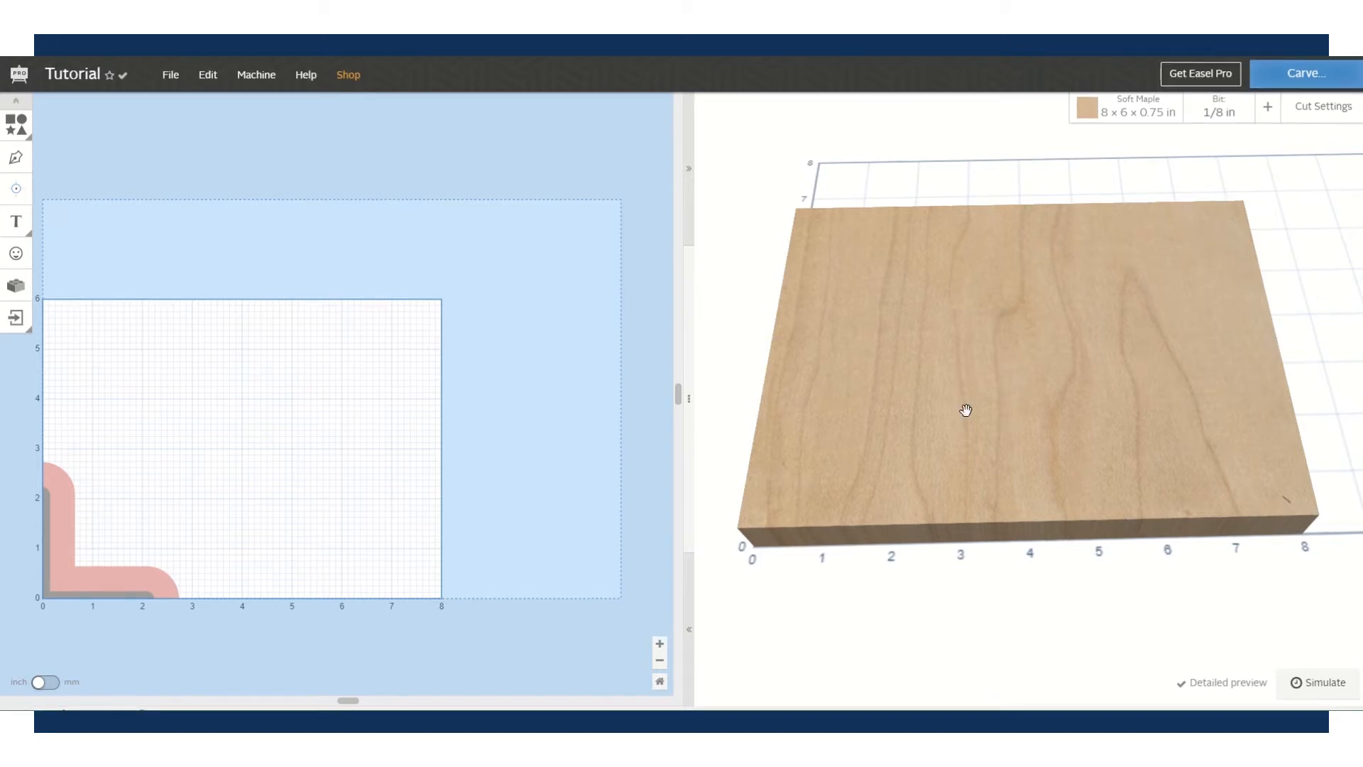
- Review the available V bits and end mills, checking the Bit and Material Recommendations page
click(1220, 115)
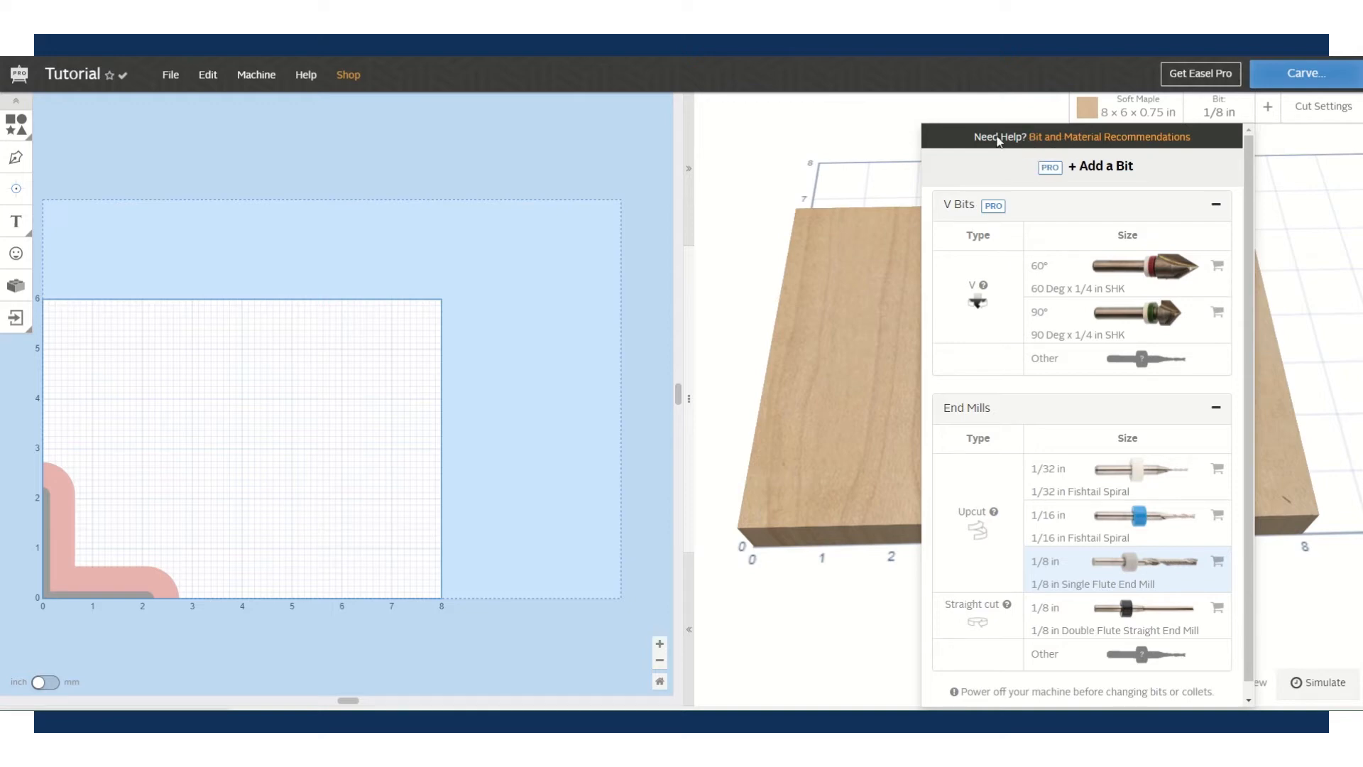
click(1158, 138)
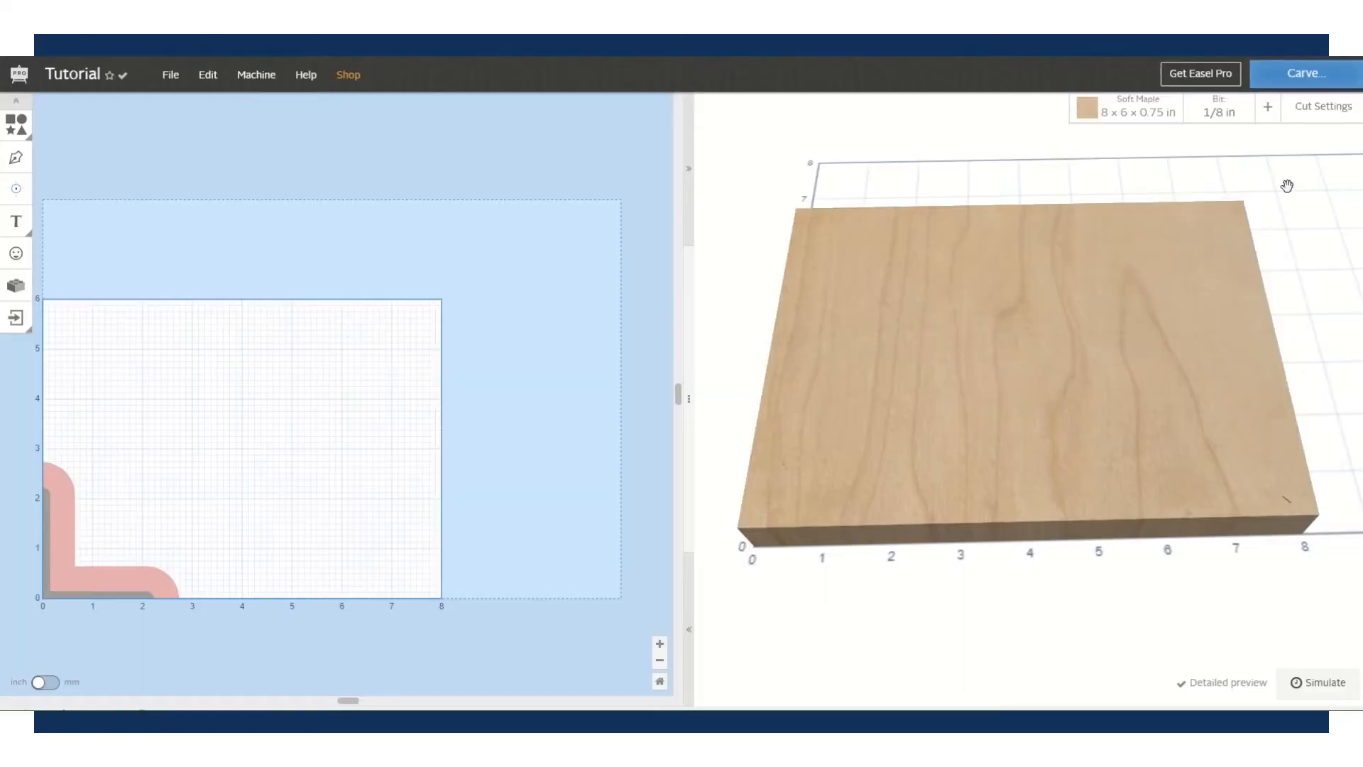
click(1219, 112)
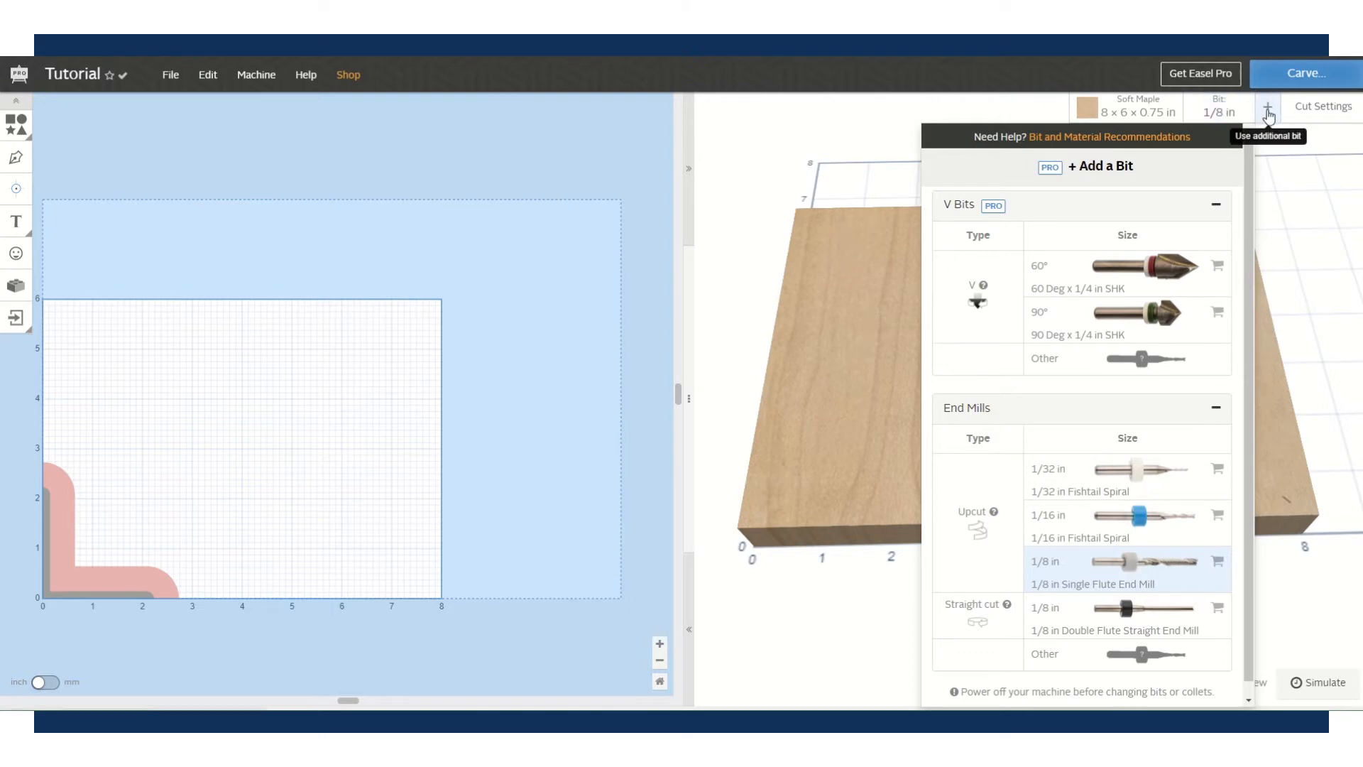
- Add a 1/16 in Fishtail Spiral detail bit alongside the 1/8 in Single Flute End Mill
click(1267, 110)
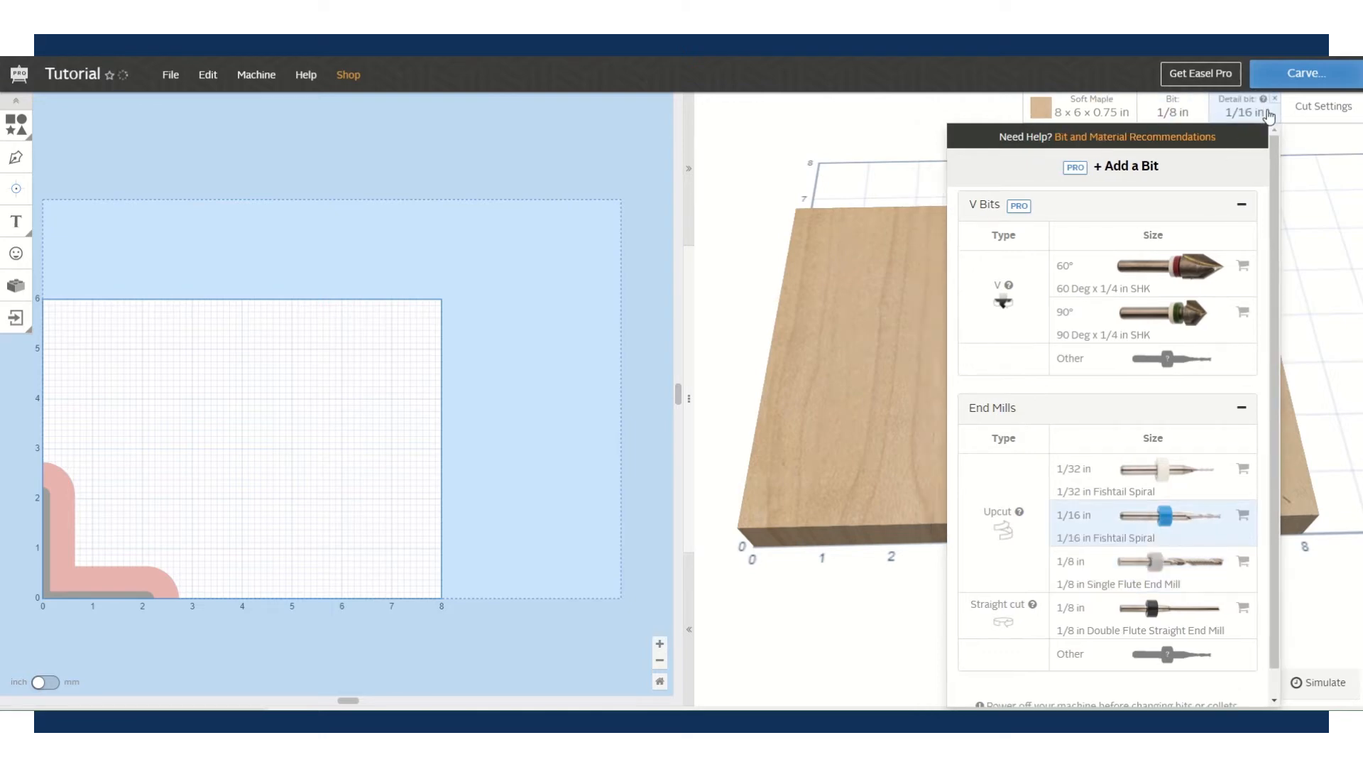
click(1178, 112)
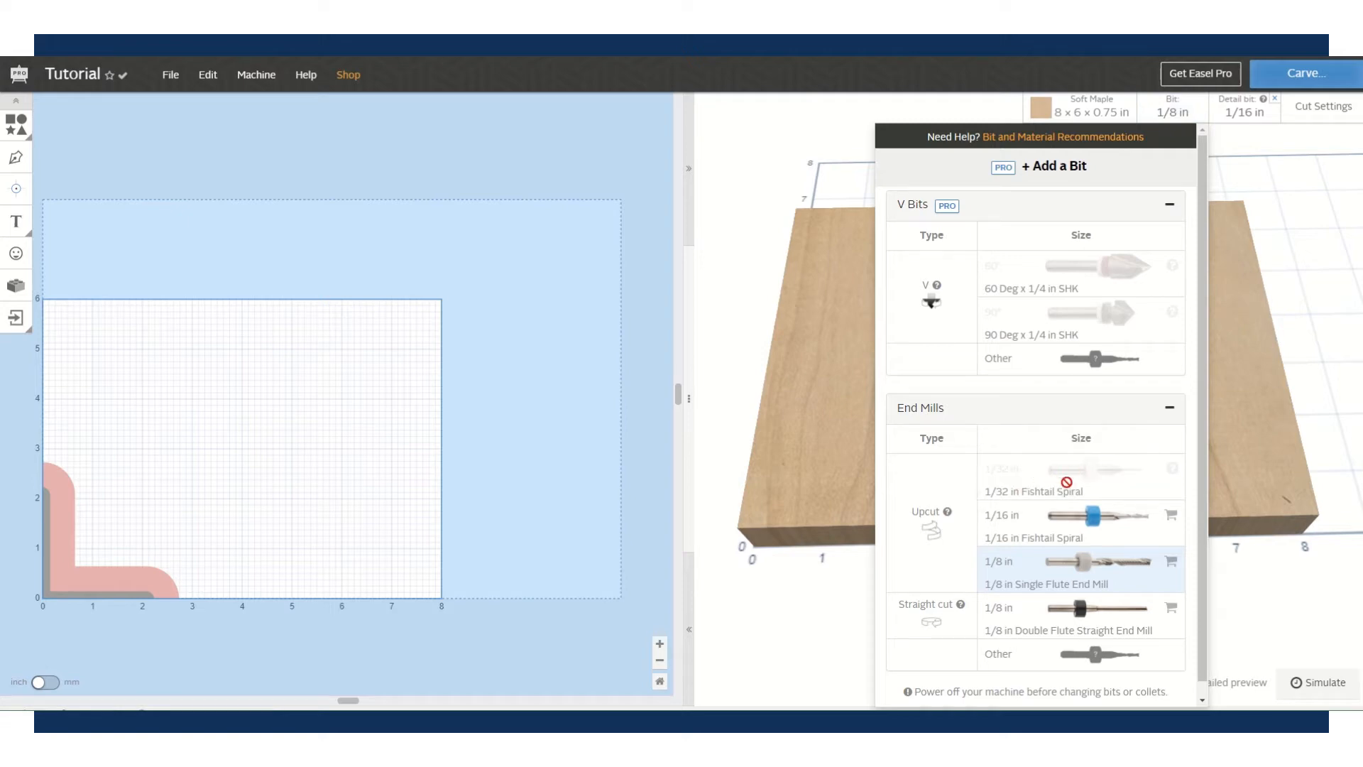
mouse_move(1167, 329)
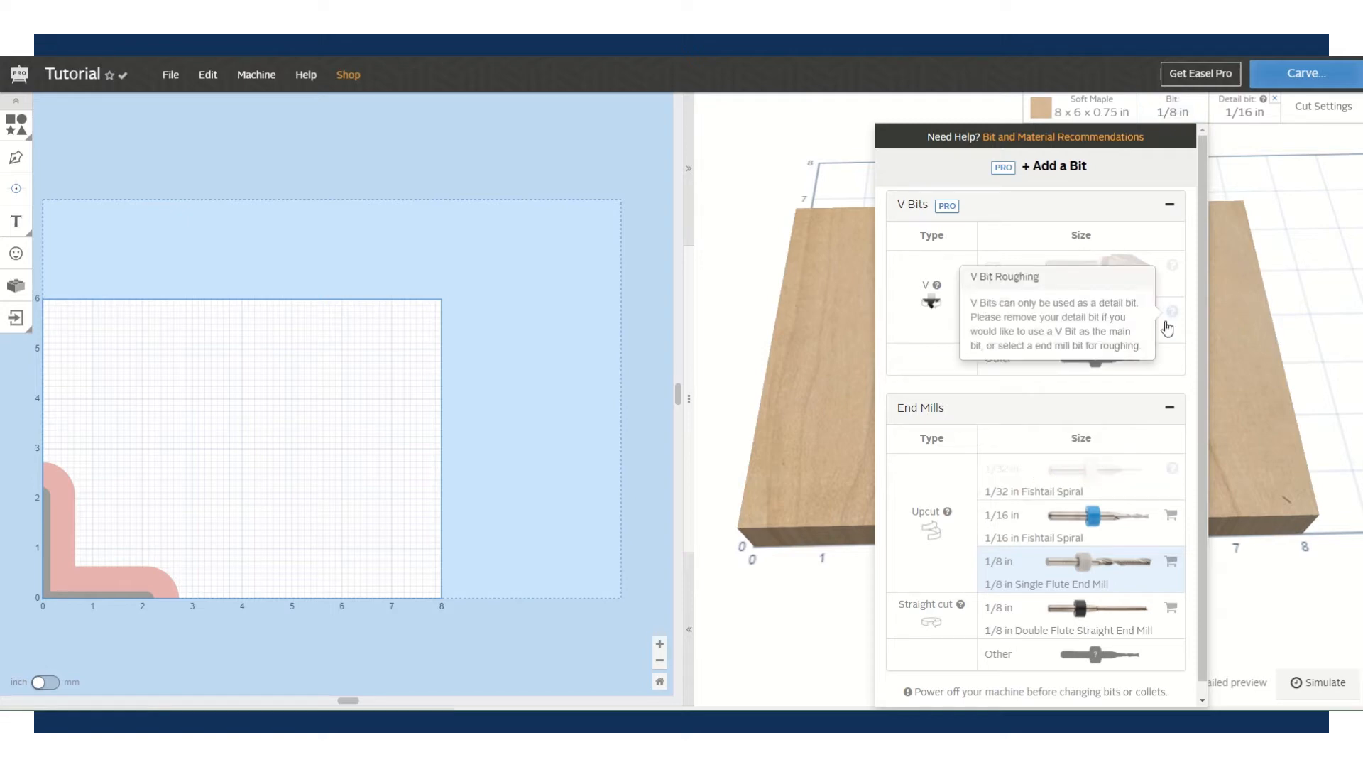
click(1124, 572)
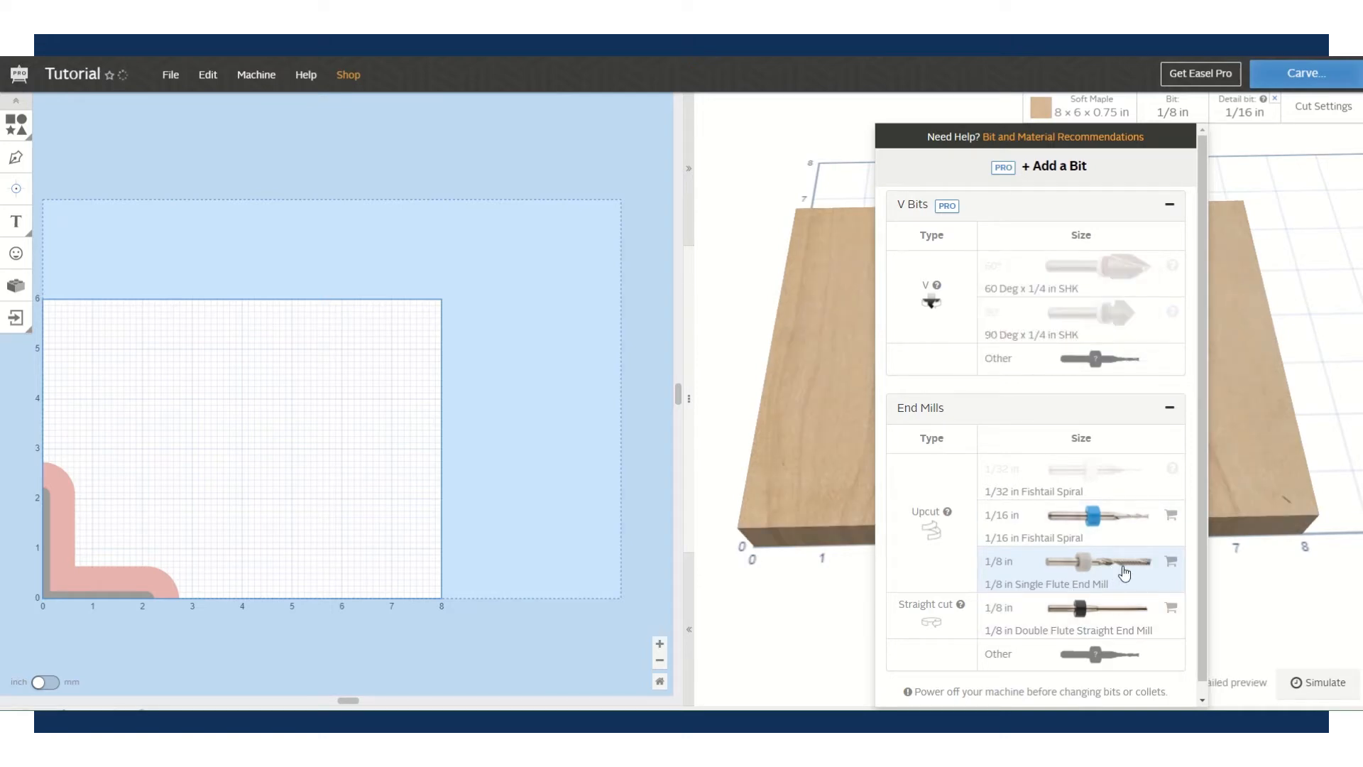
click(1237, 113)
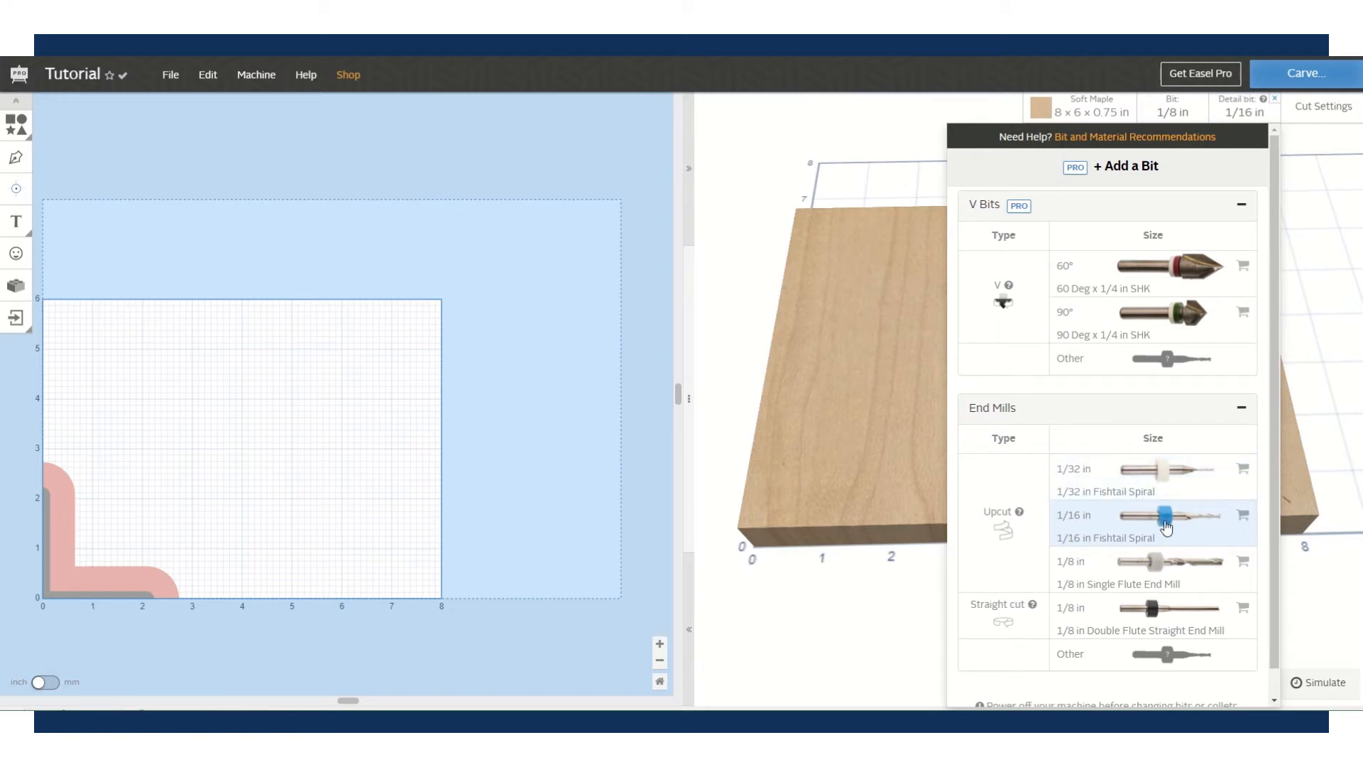
click(1167, 527)
click(1275, 104)
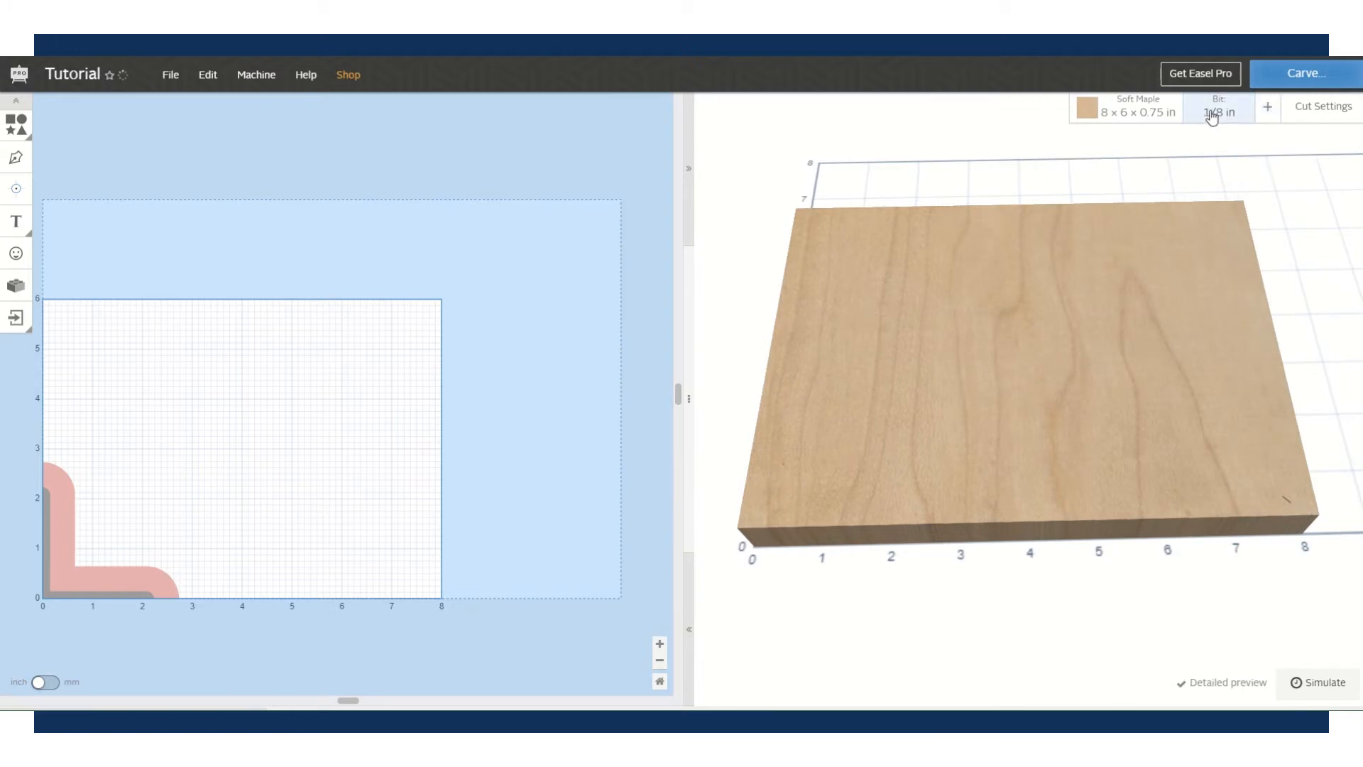
click(1268, 110)
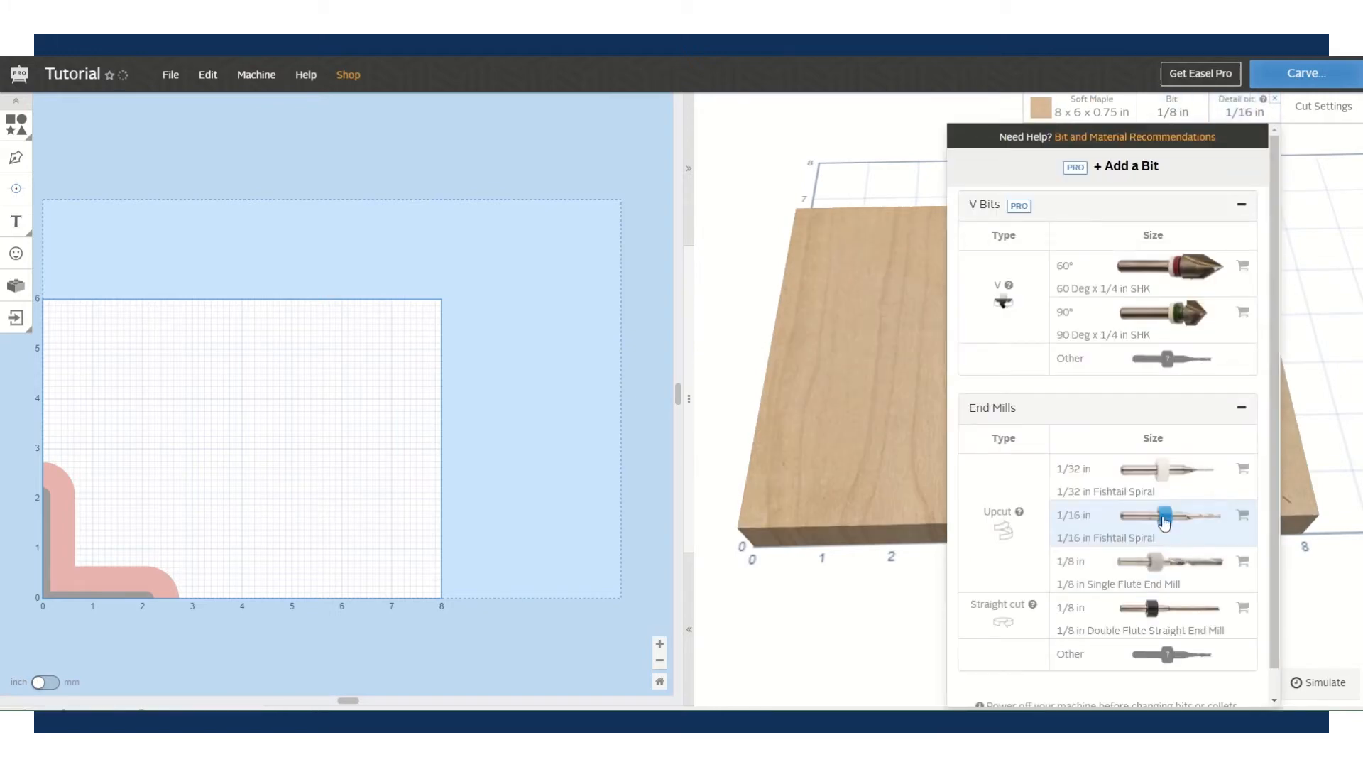
click(1300, 245)
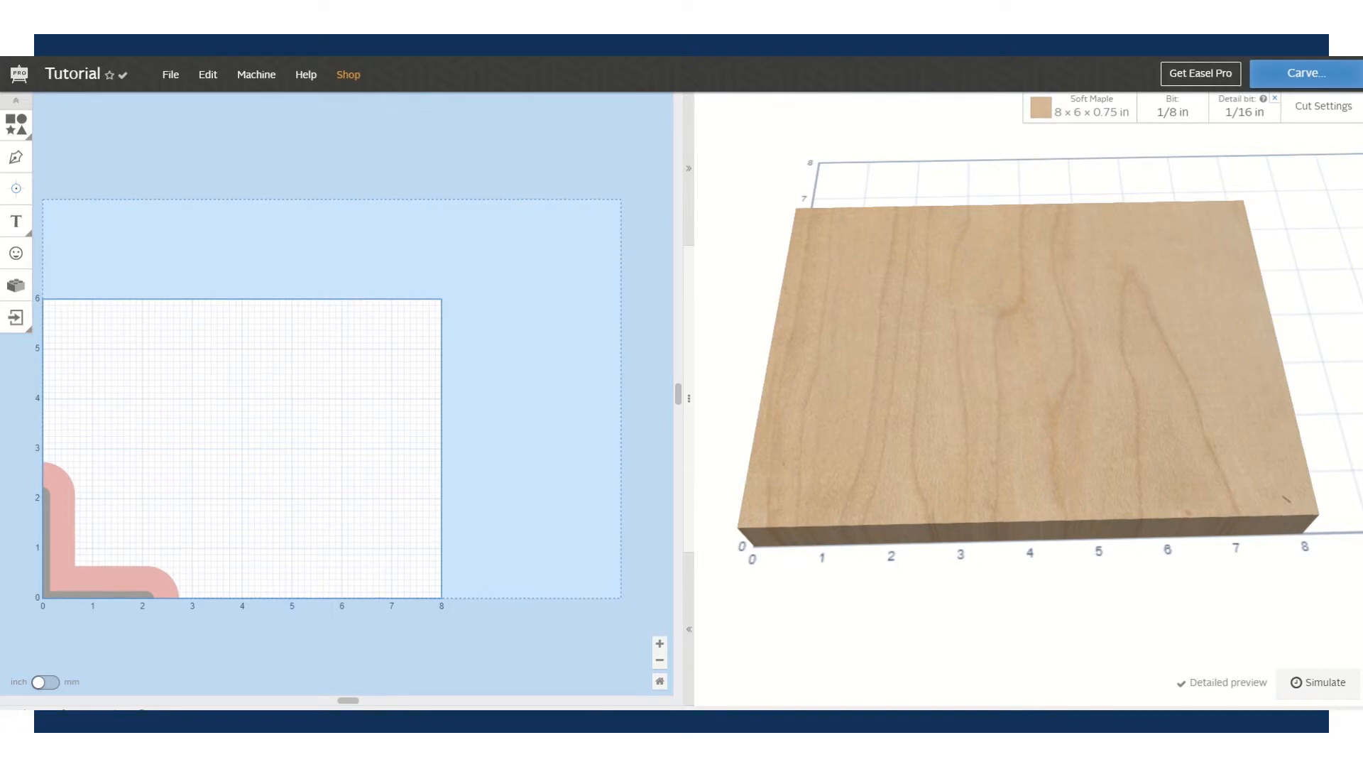
- Switch roughing cut settings from Manual to Automatic recommended feed, plunge and depth values
click(1319, 124)
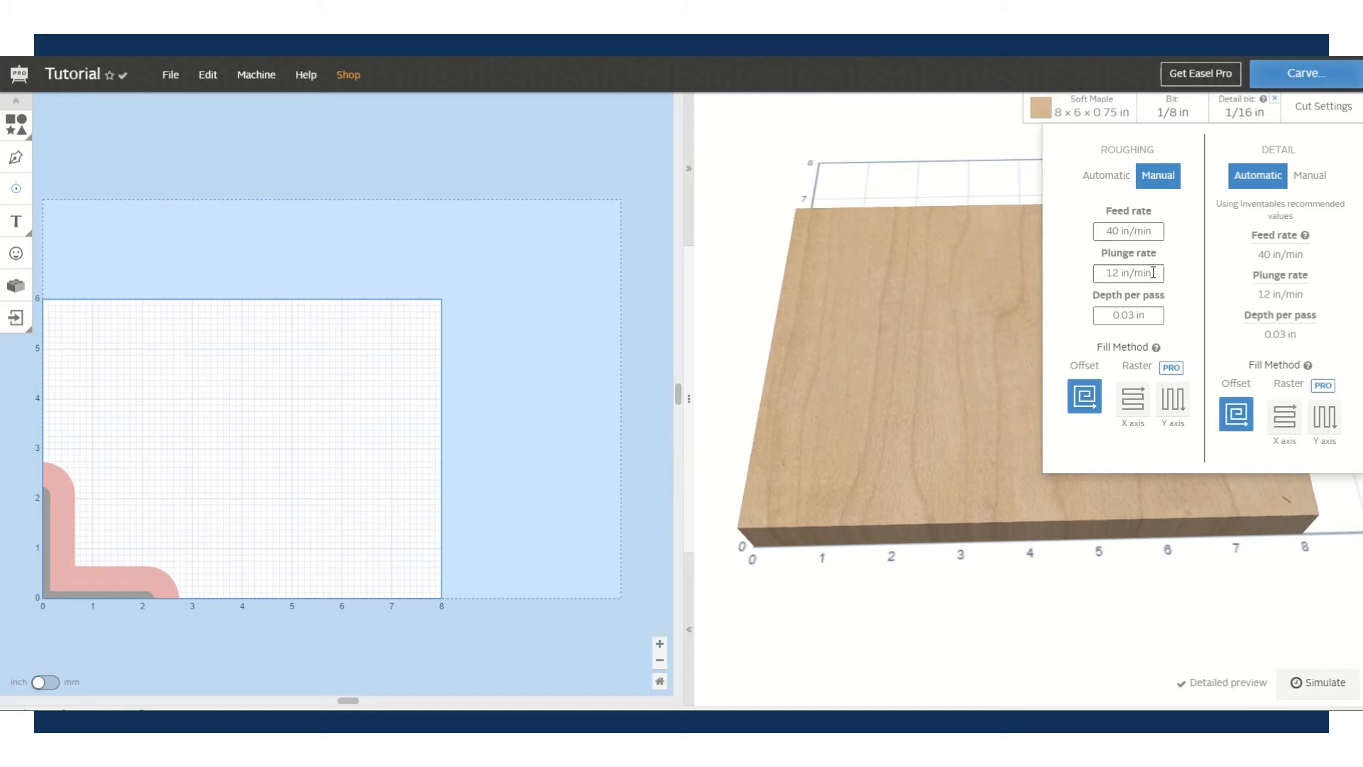
click(1104, 179)
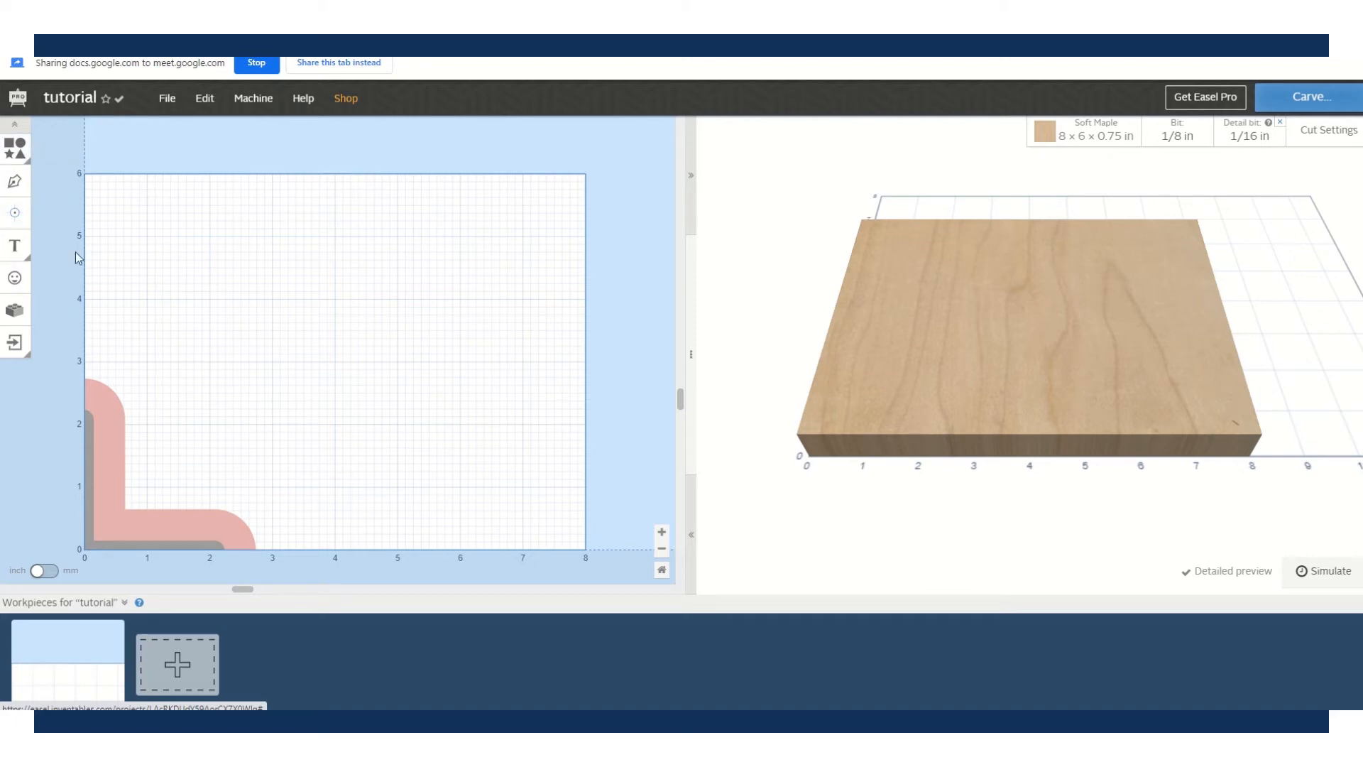
- Add a star shape near the board's upper-left corner
click(10, 156)
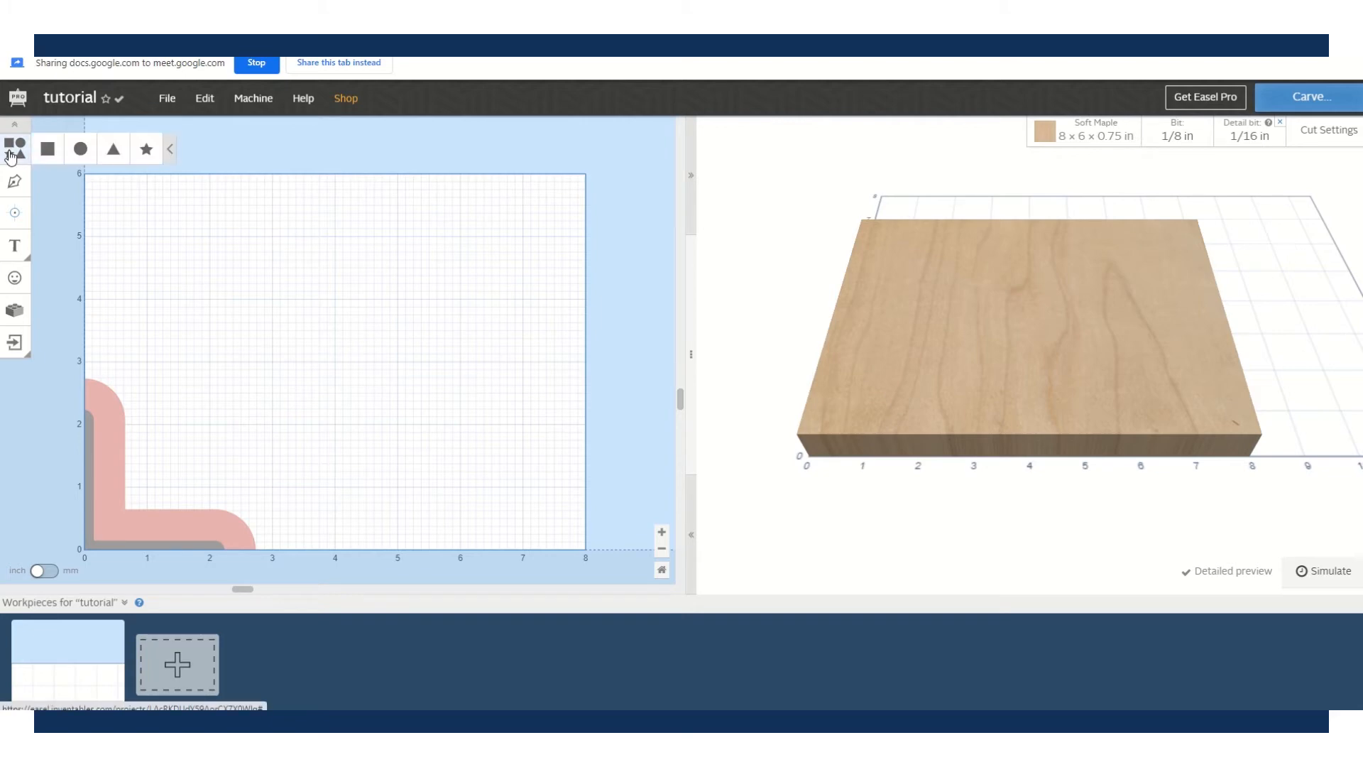
click(150, 152)
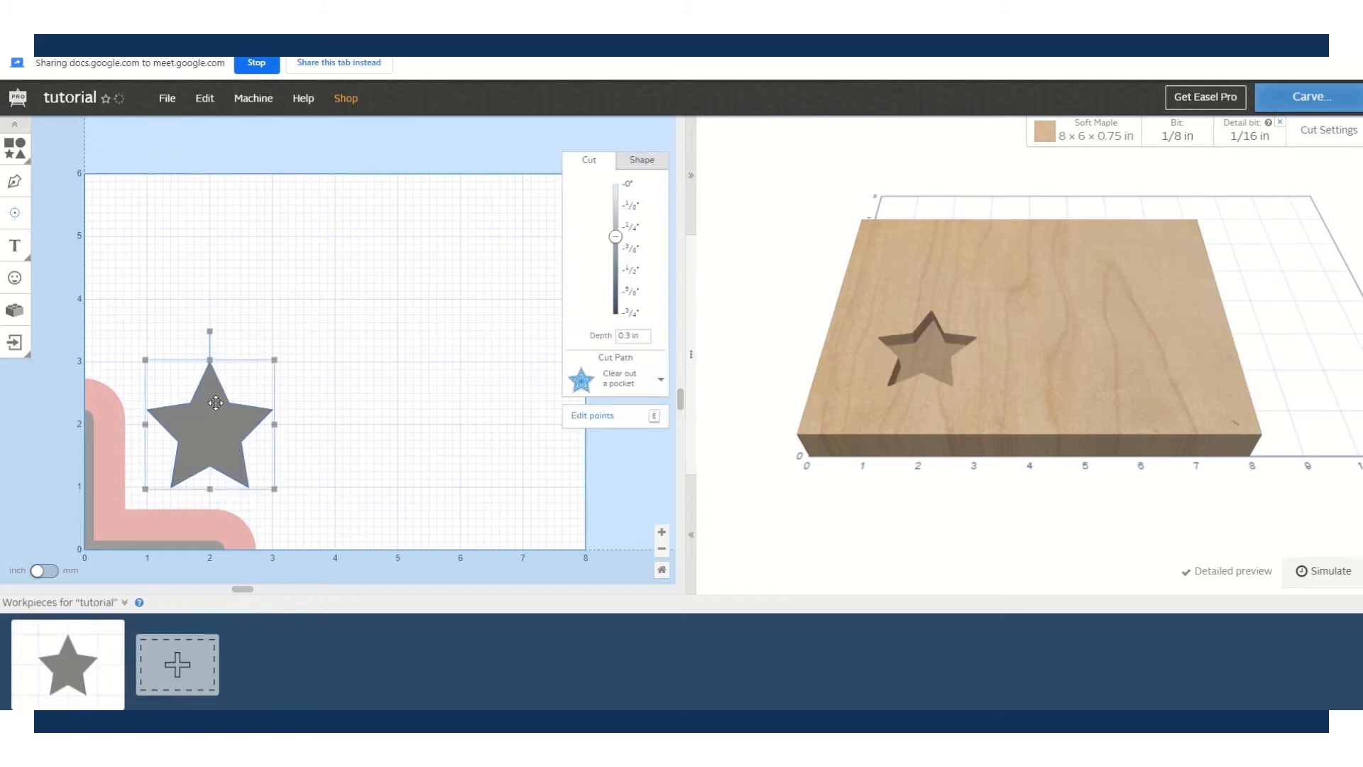
drag(223, 380, 201, 234)
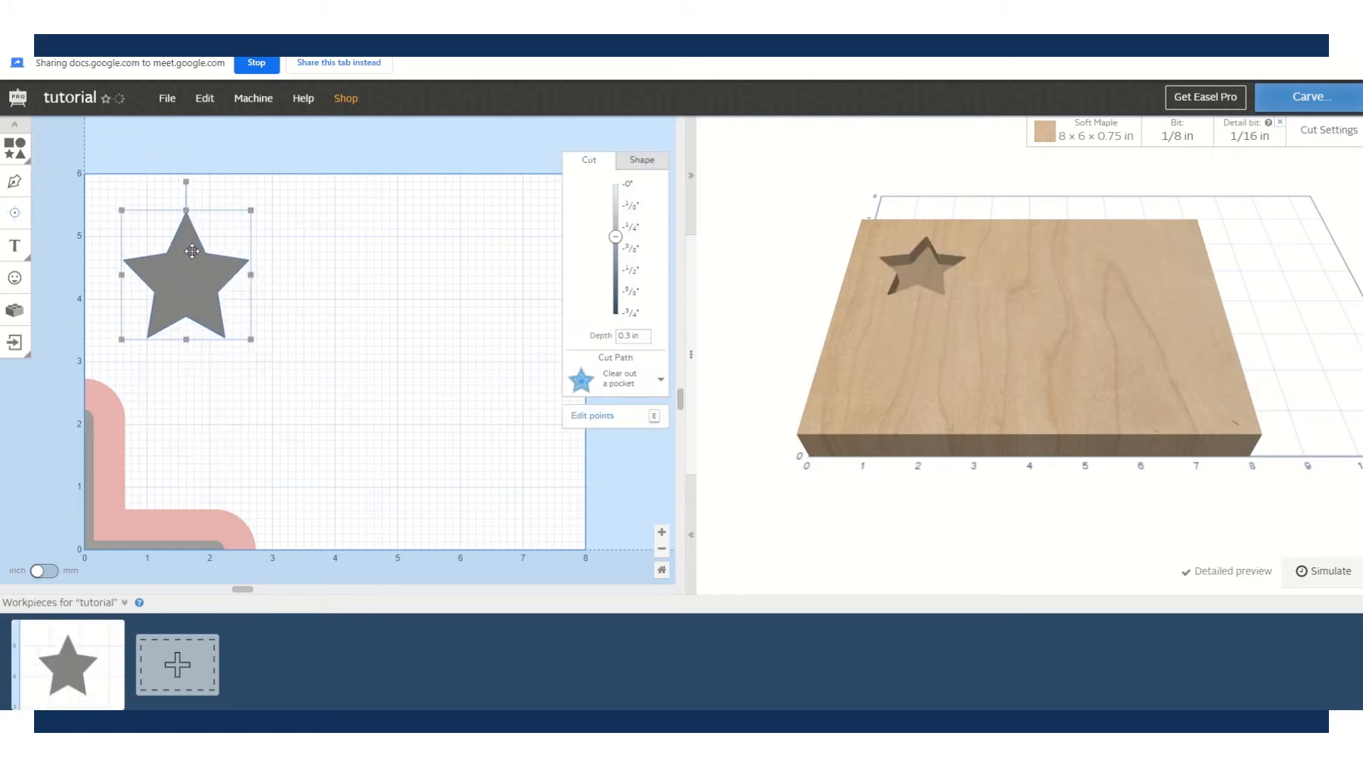
- Draw a closed four-sided outline with the Pen tool to the right of the star
click(15, 183)
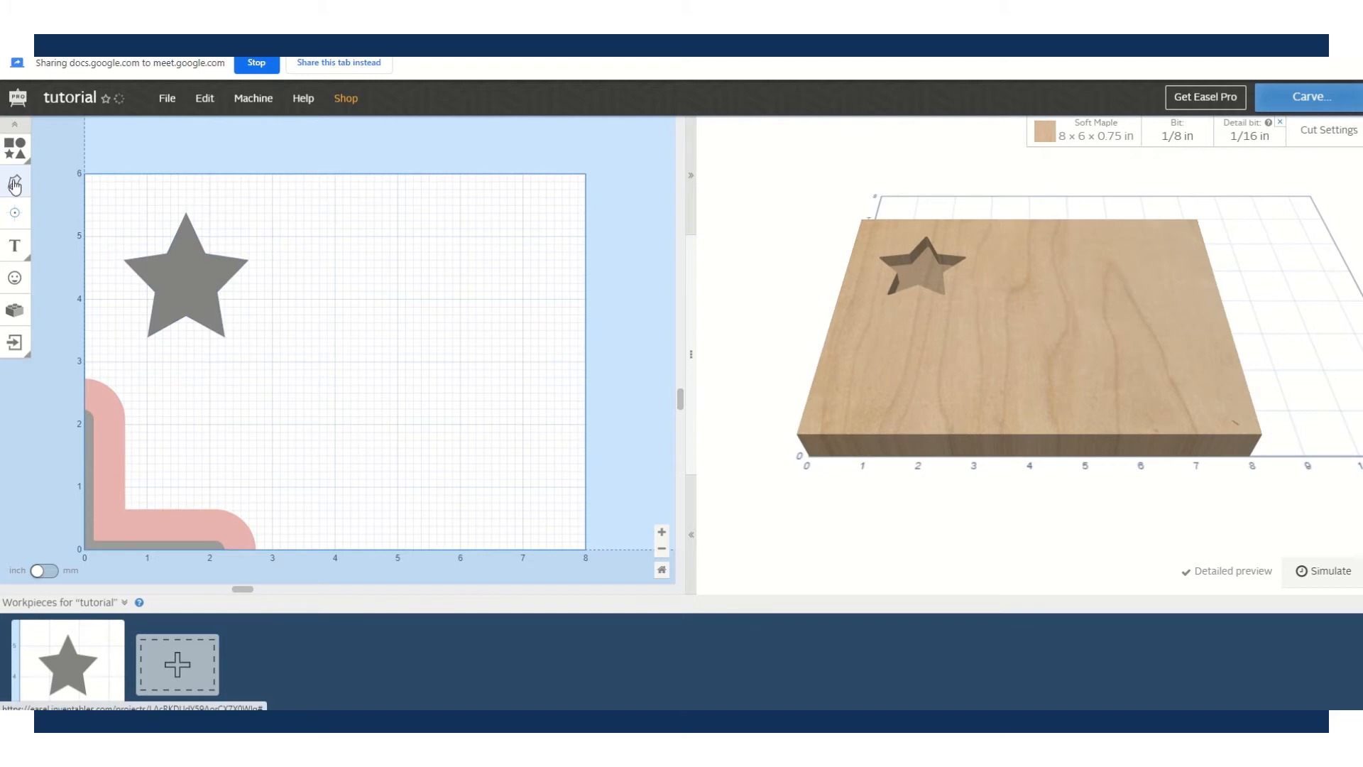
click(363, 239)
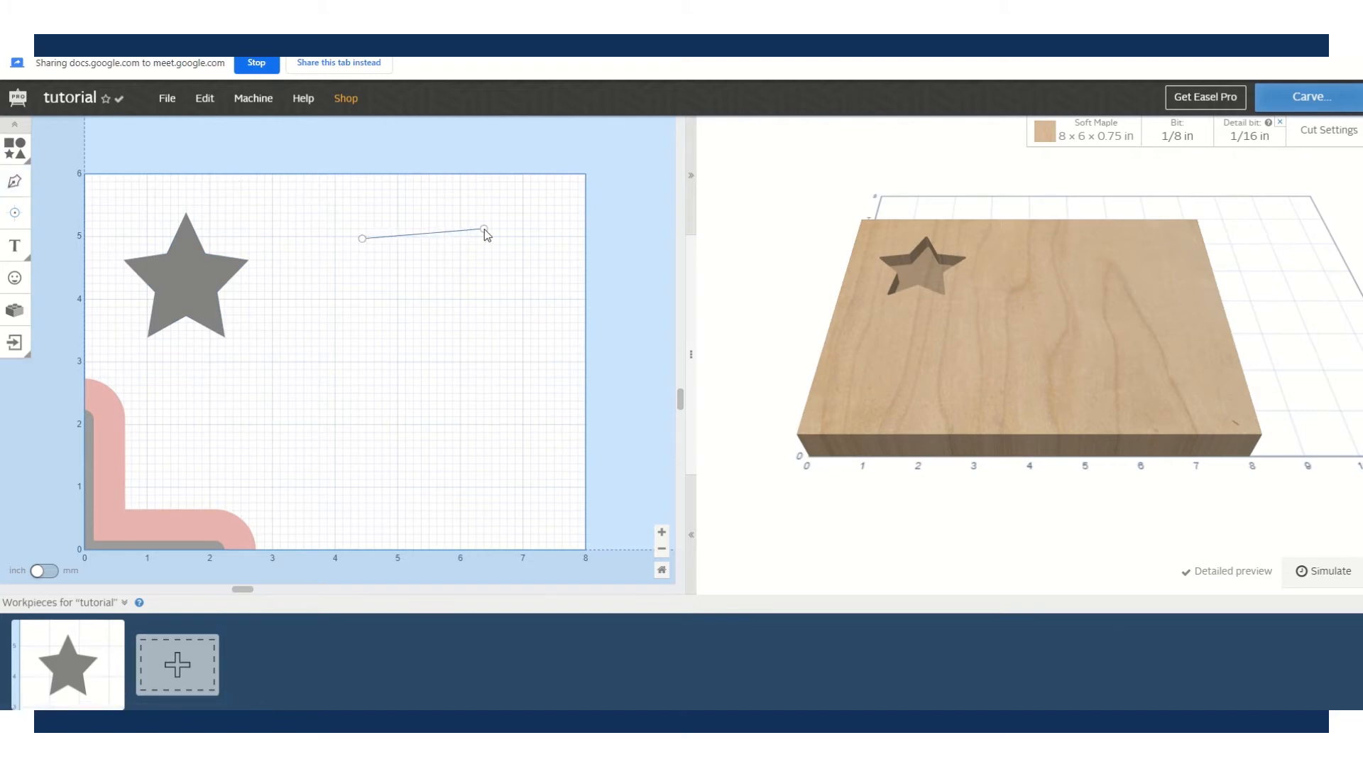
click(484, 230)
click(484, 352)
click(346, 328)
click(363, 240)
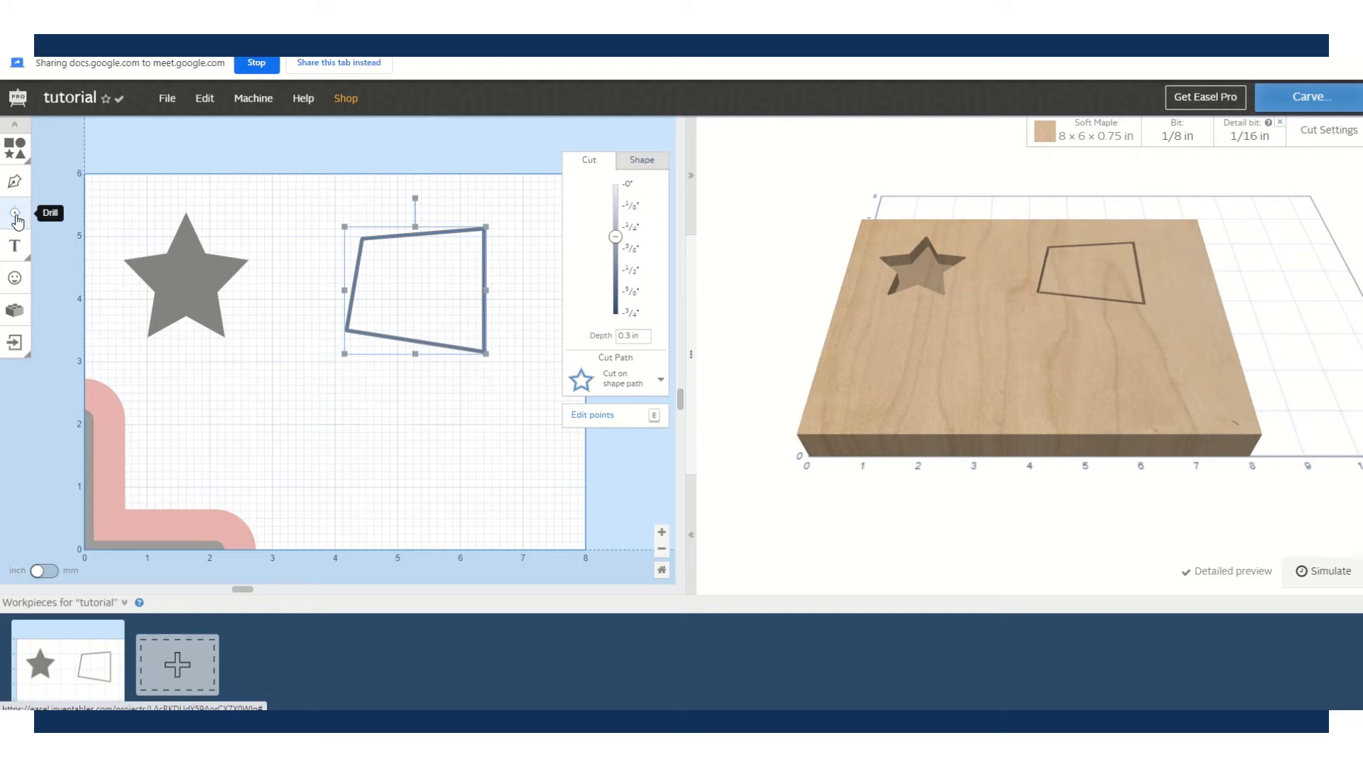
- Place a 0.75 in deep drill hole on the star's top point
click(16, 215)
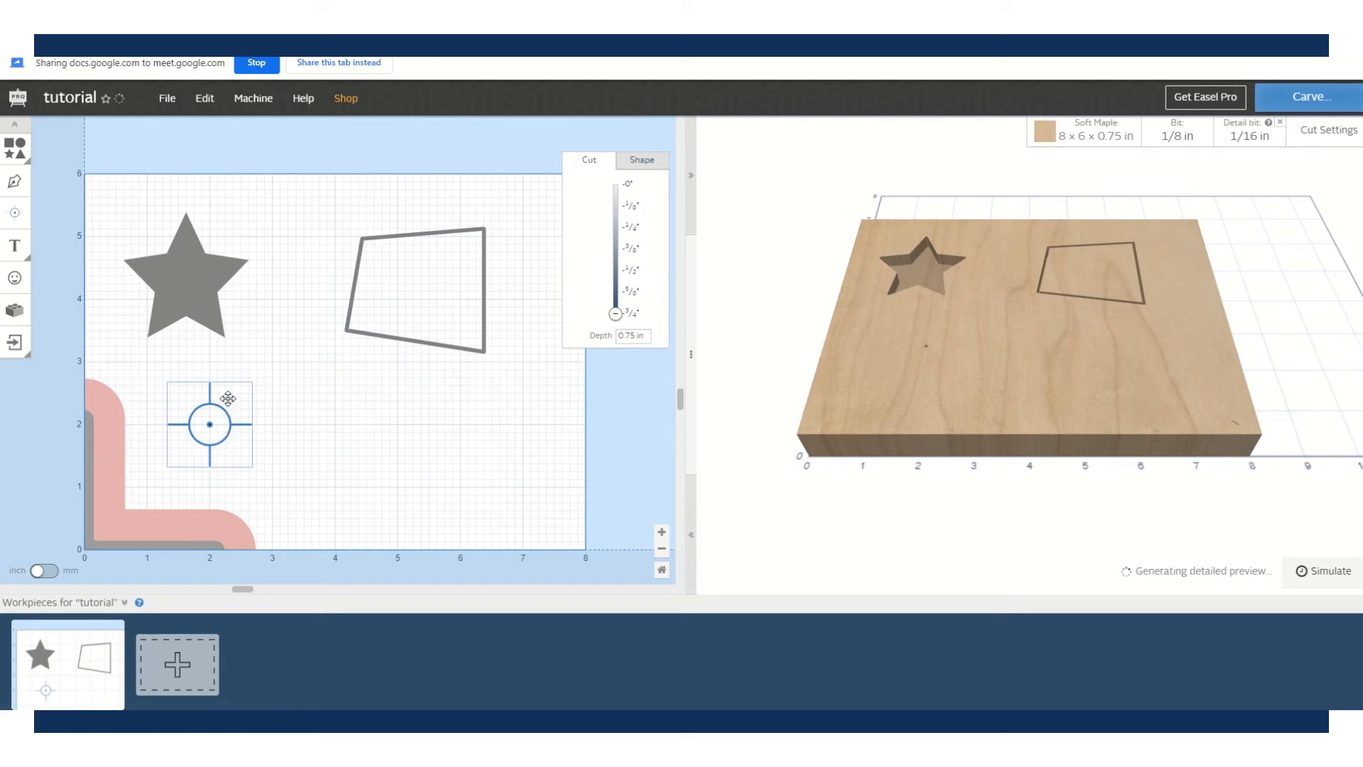
drag(217, 400, 252, 193)
drag(193, 196, 198, 221)
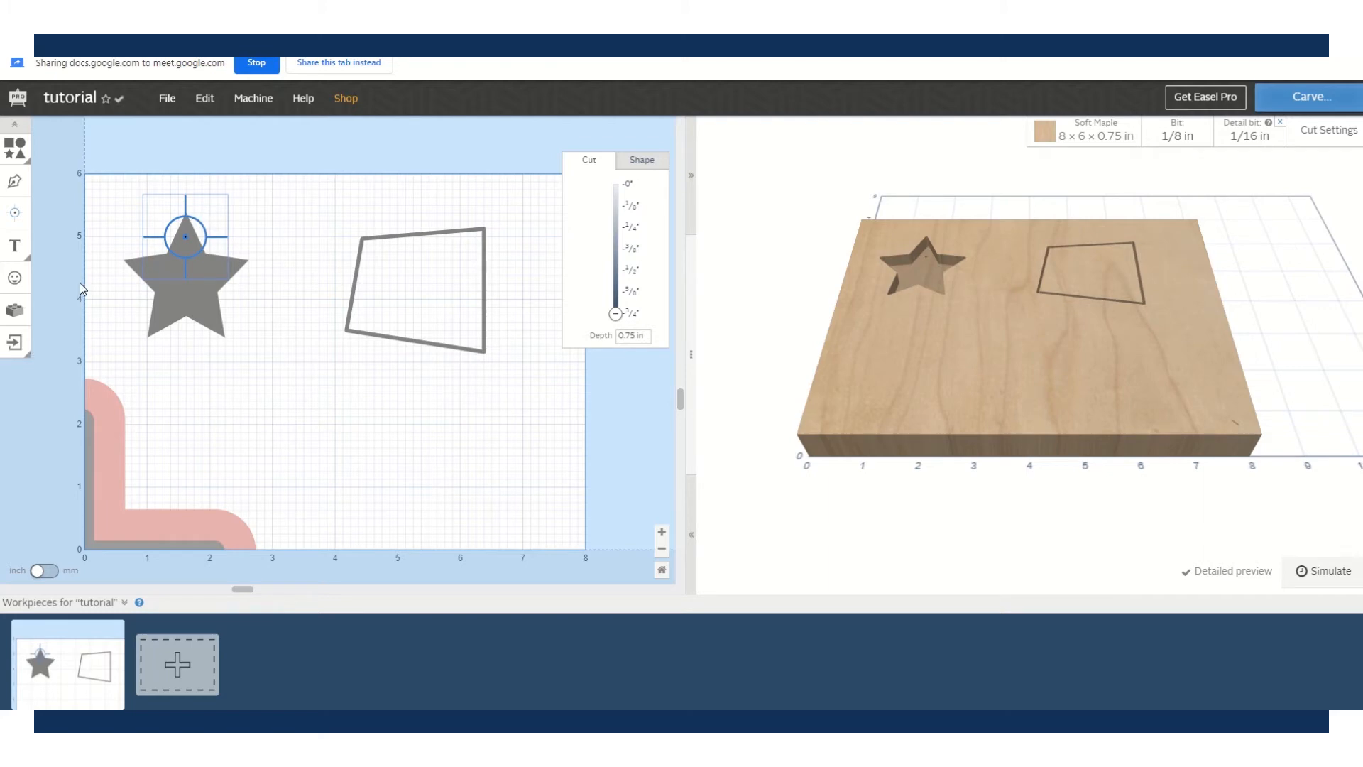
click(5, 254)
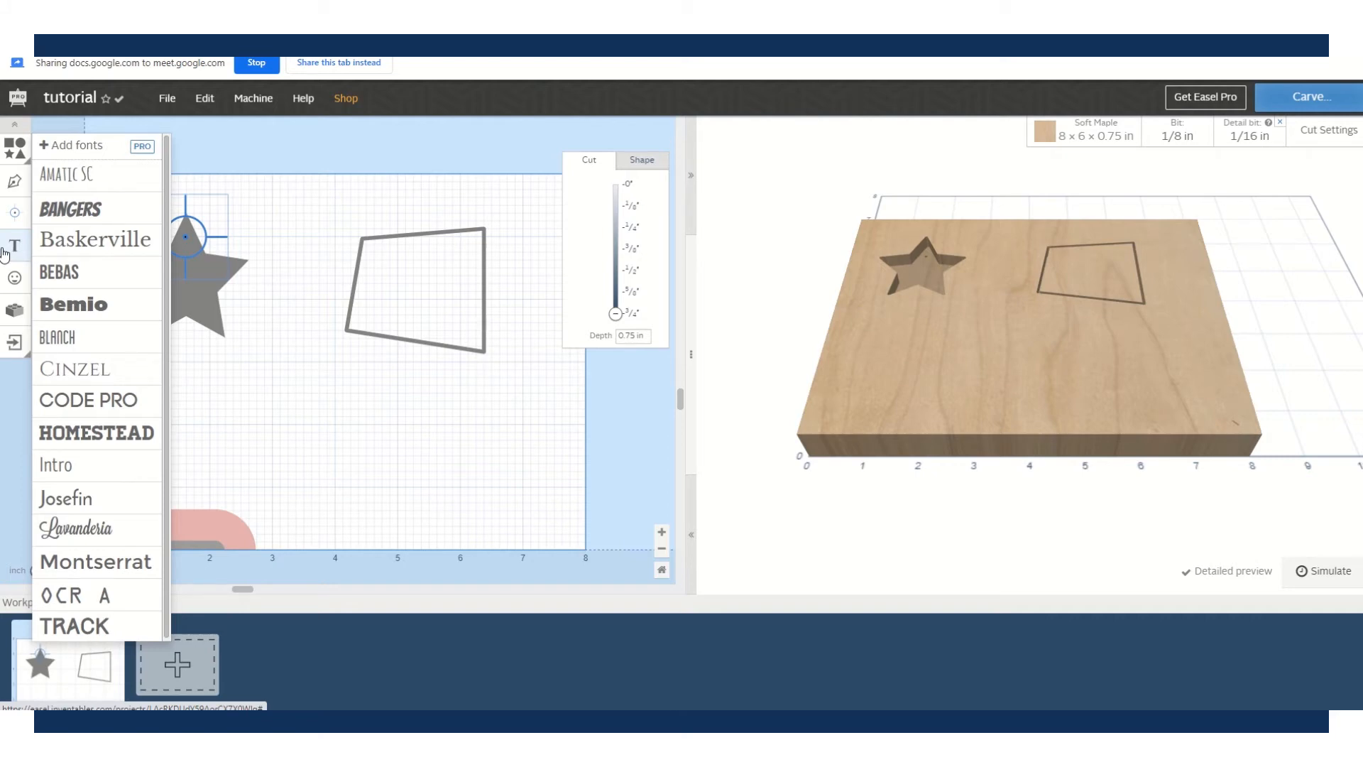
- Replace the word 'Text' in the Baskerville text object with a first name
click(96, 239)
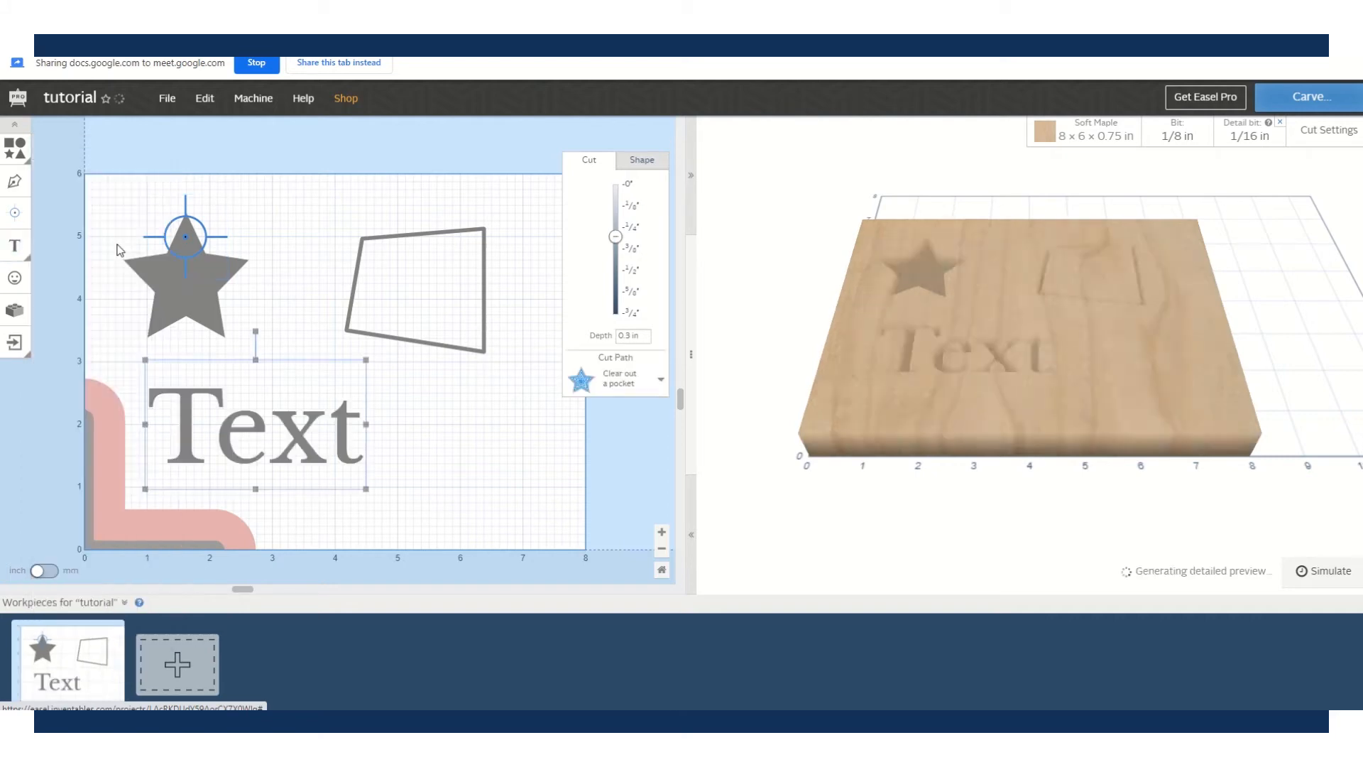
double_click(215, 446)
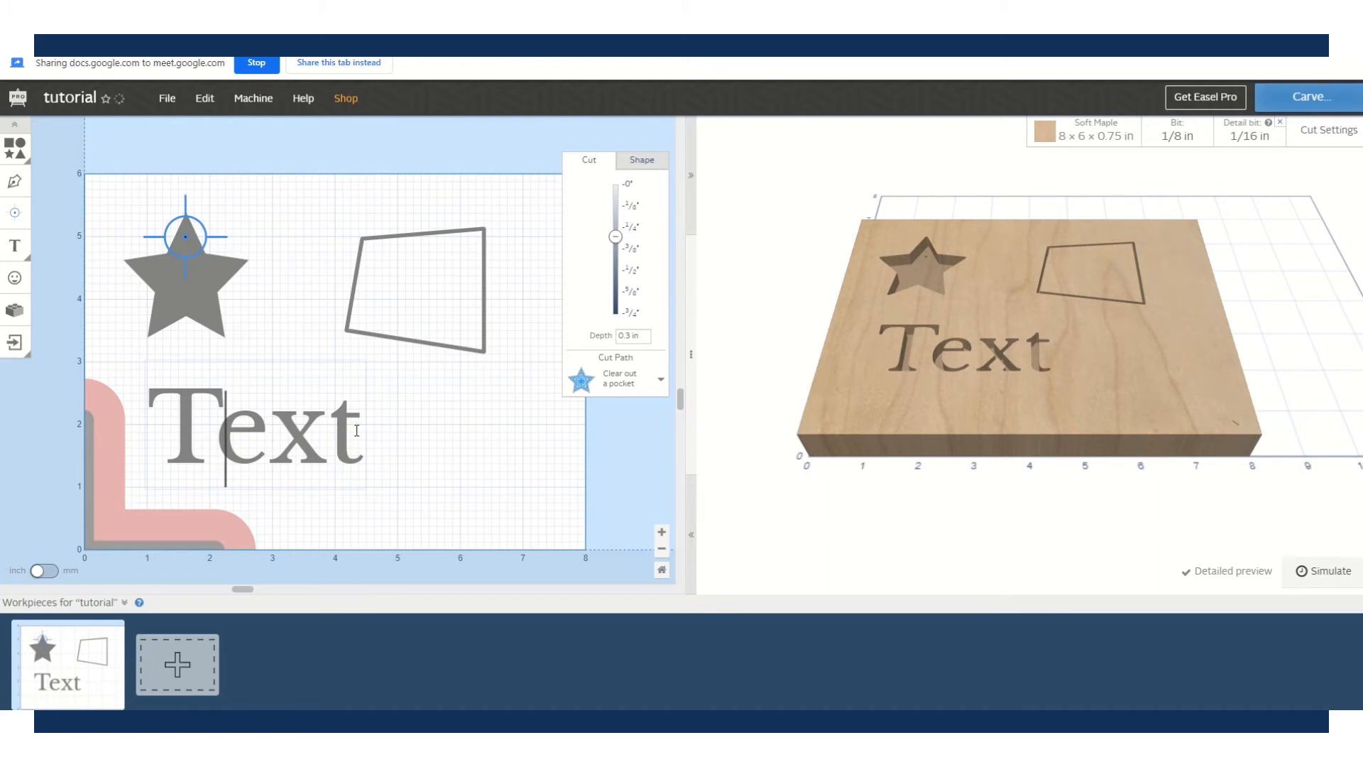
drag(376, 433, 174, 435)
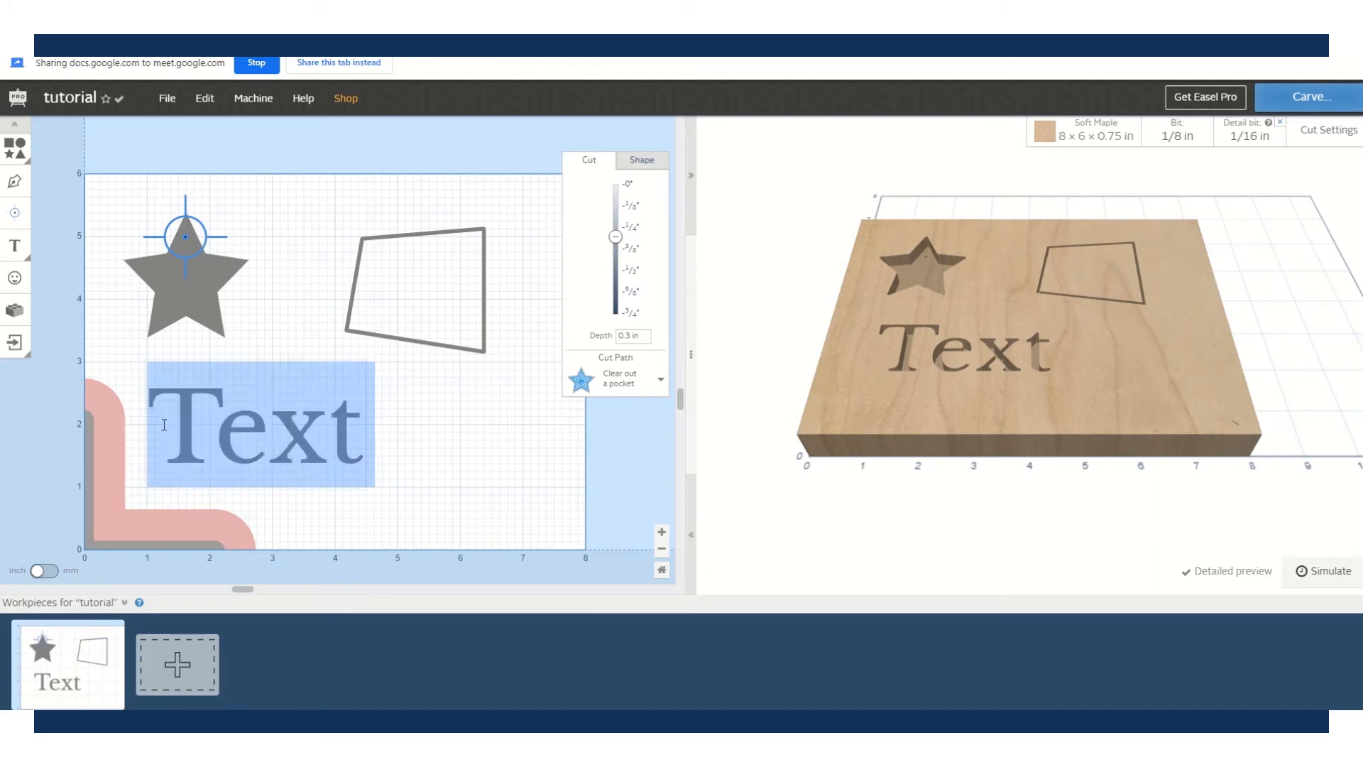
text(Erin)
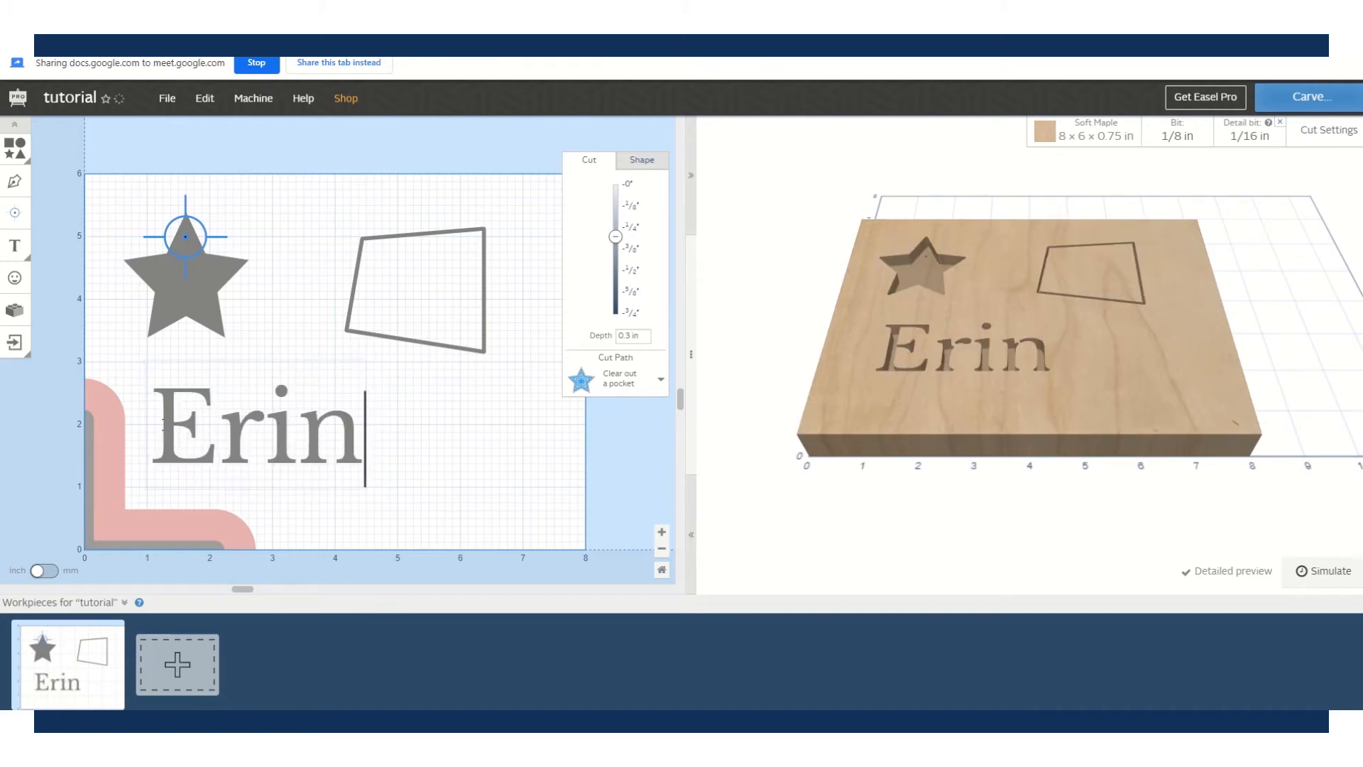
click(421, 416)
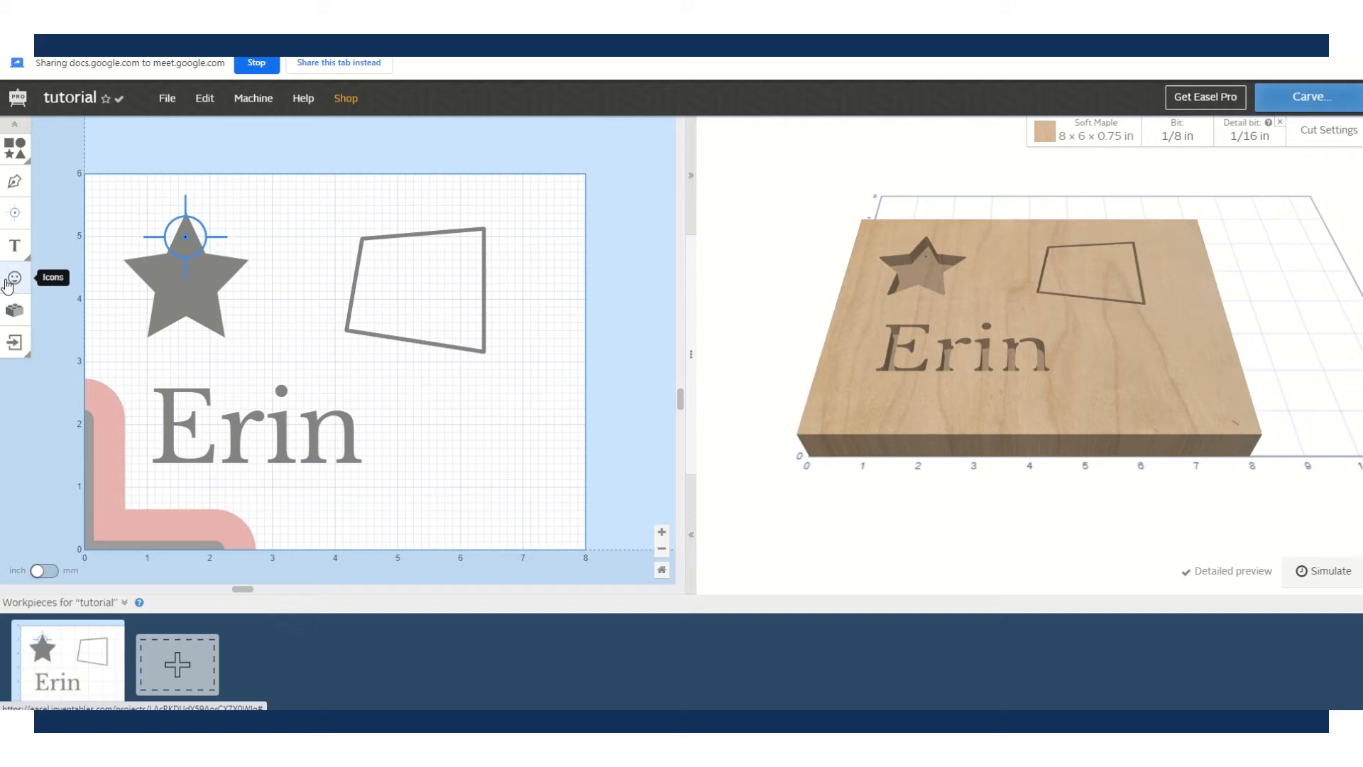
- Add the leafy tree design from a 'tree' icon search and place it right of the name
click(15, 278)
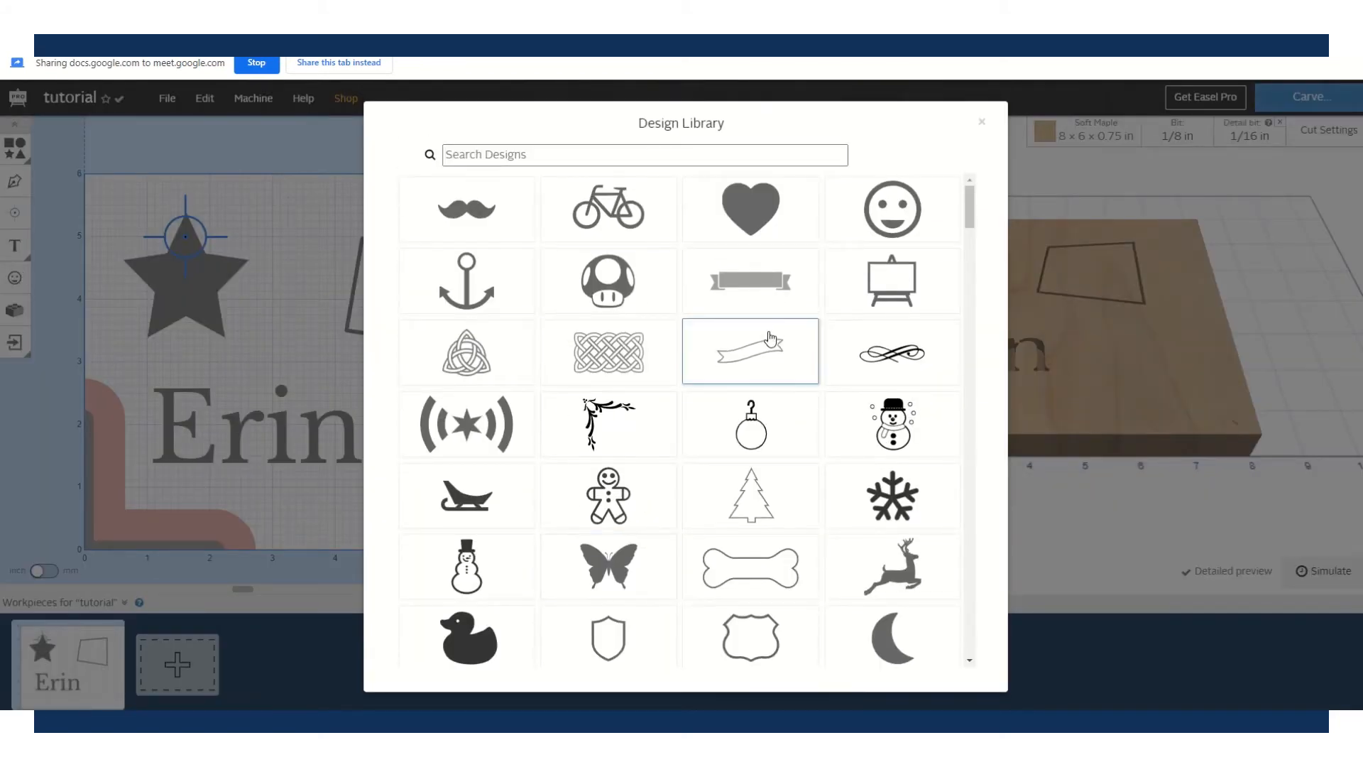
click(514, 150)
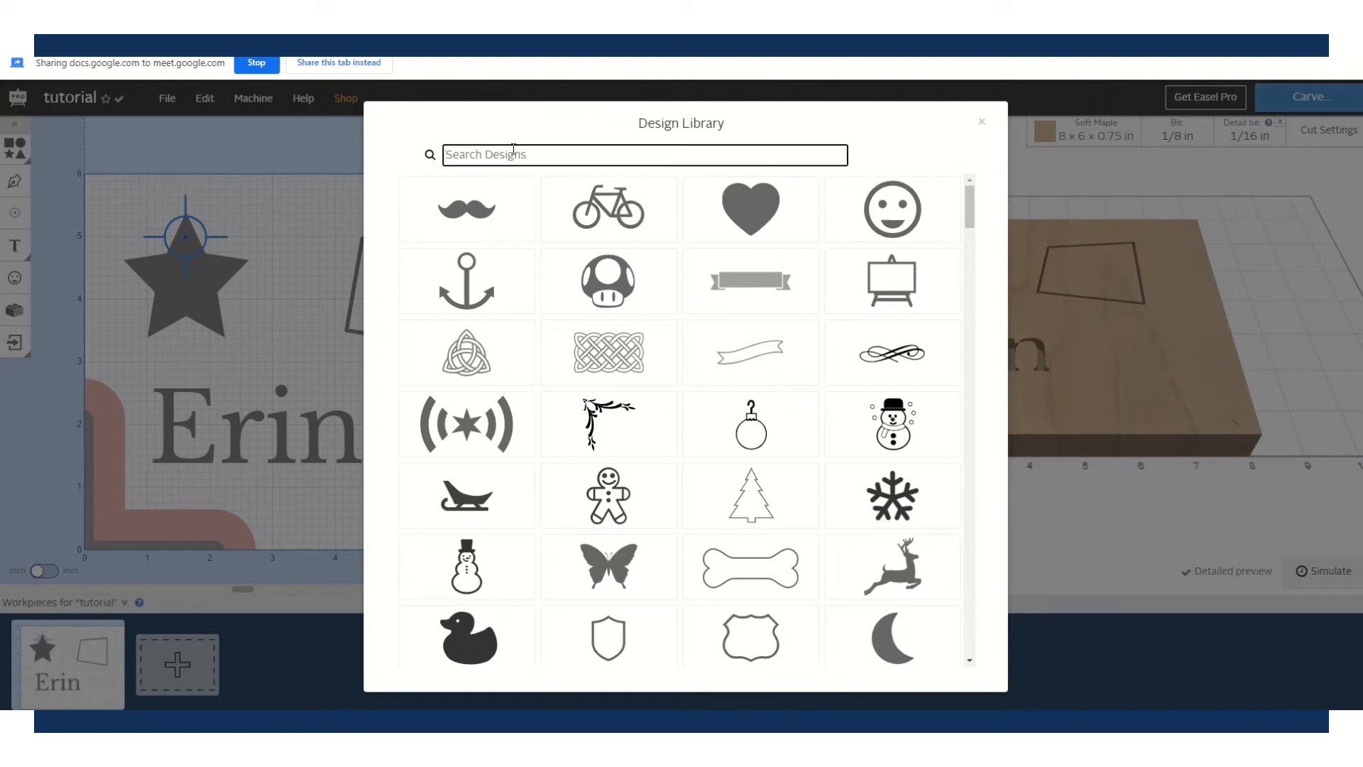
text(tree)
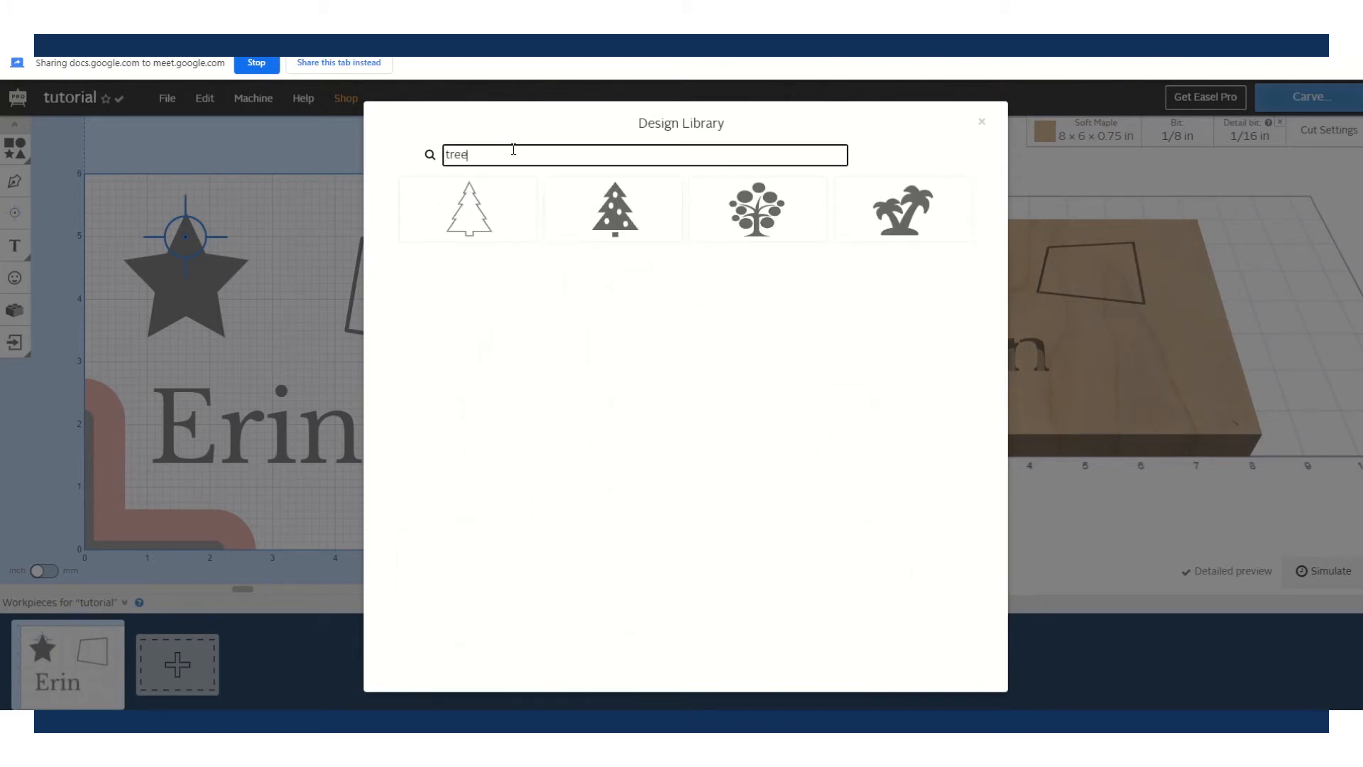
click(779, 220)
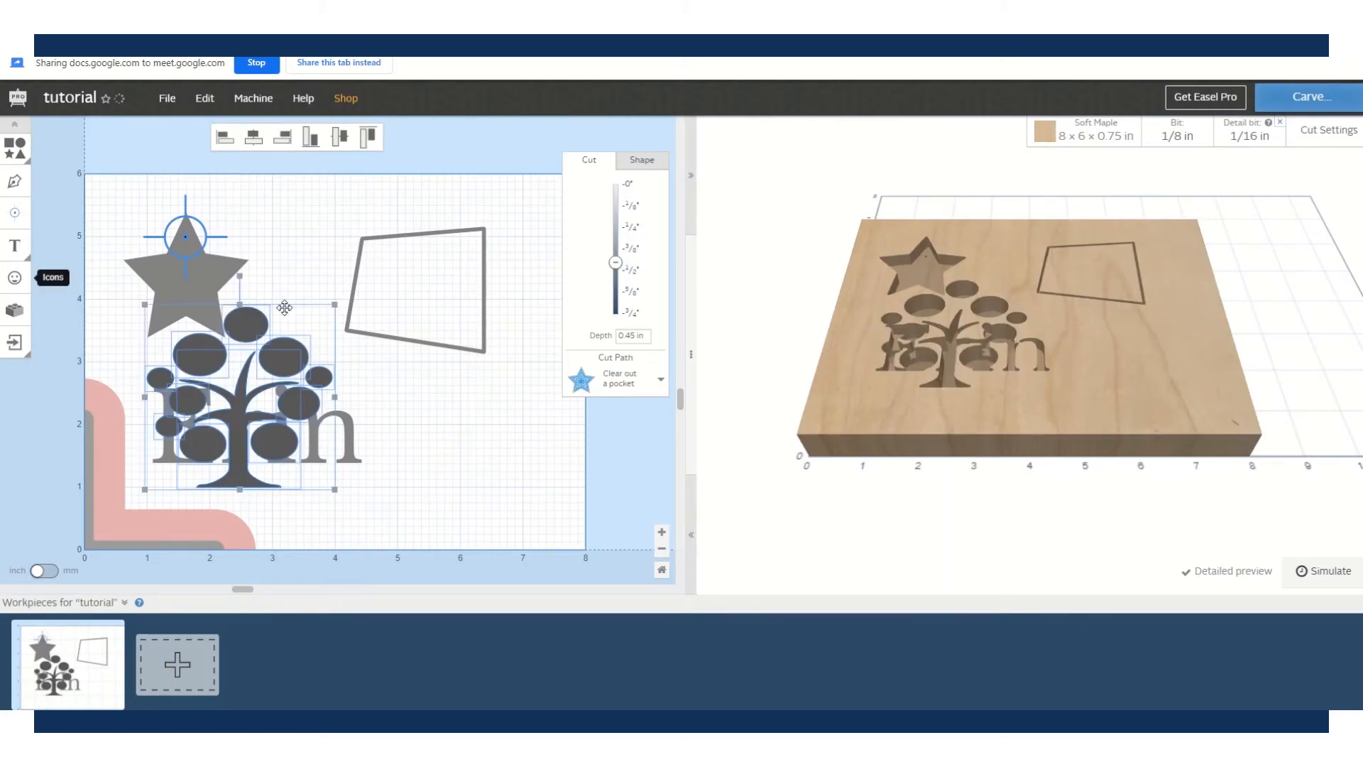
drag(289, 308, 512, 317)
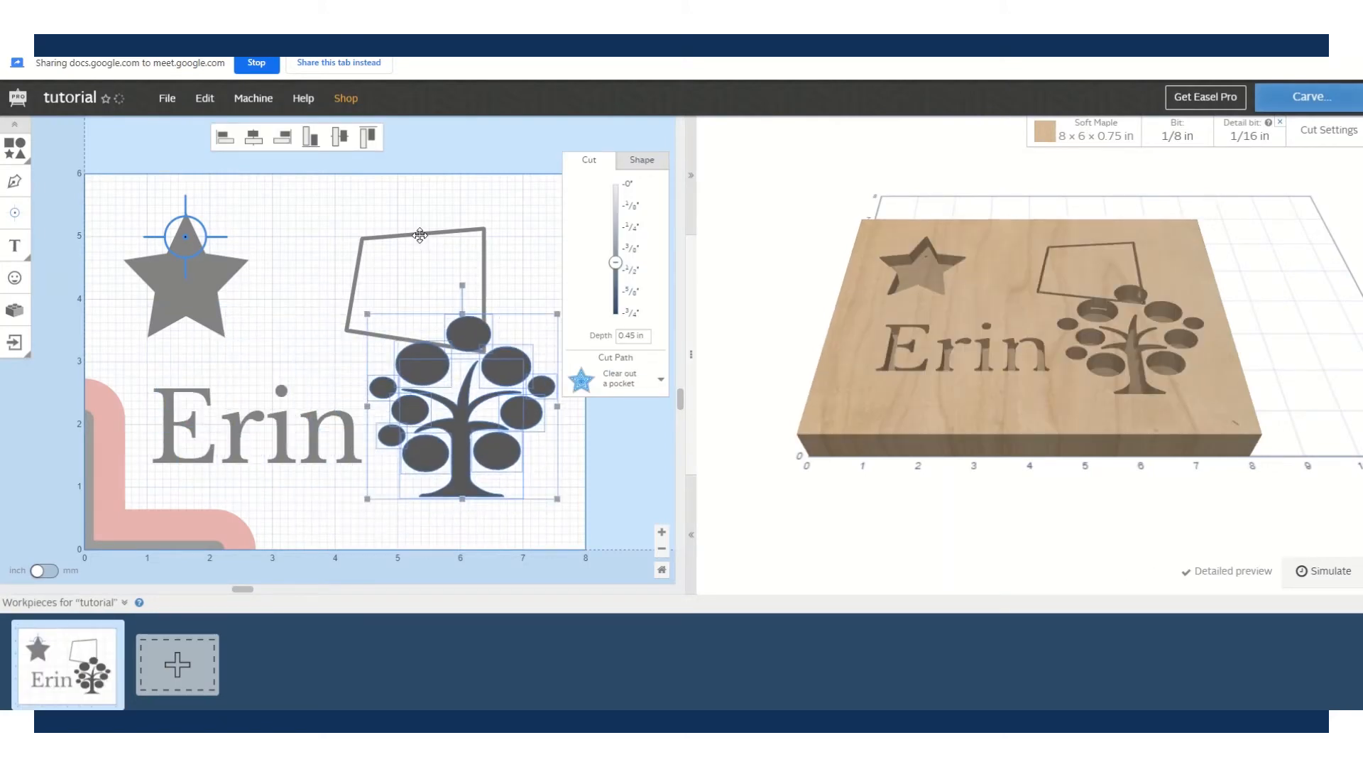
drag(412, 232, 333, 200)
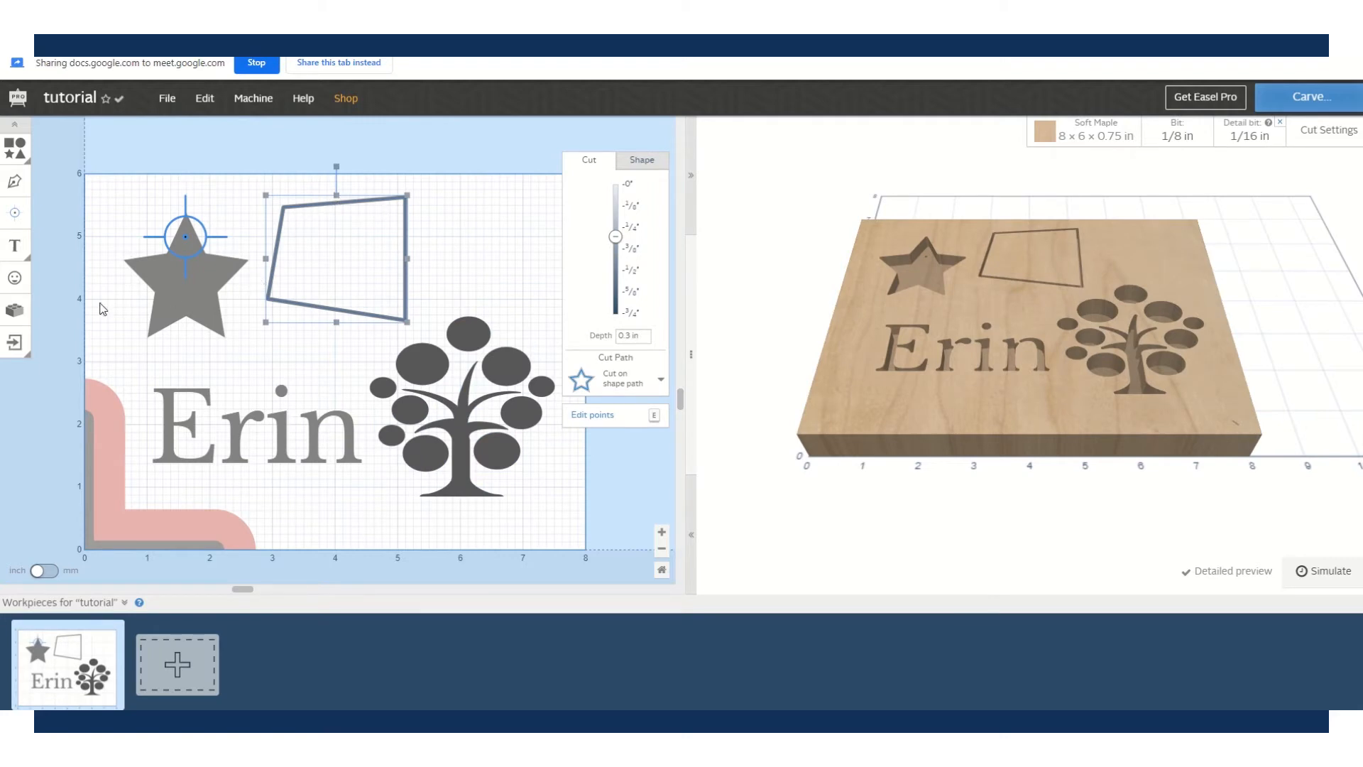
- Open the App Library from the Apps icon in the left toolbar
click(16, 312)
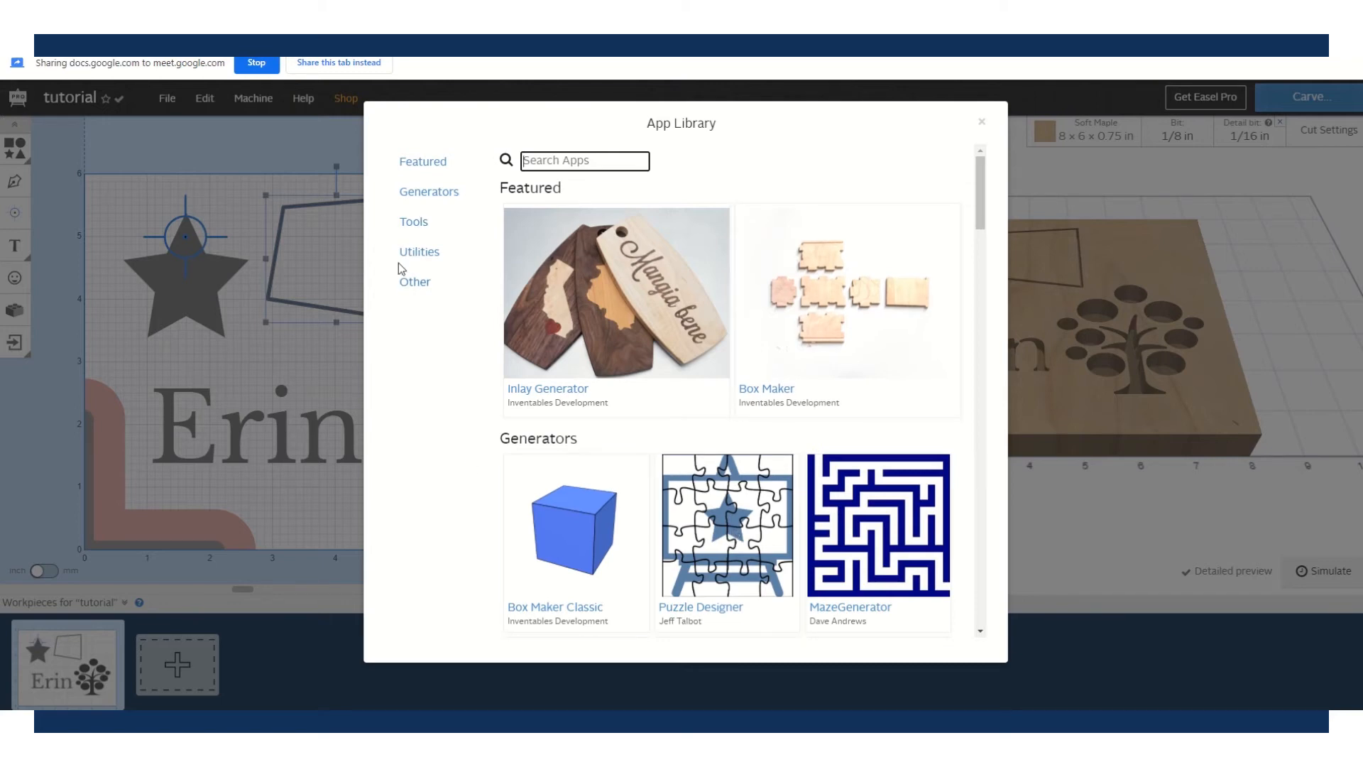
click(982, 122)
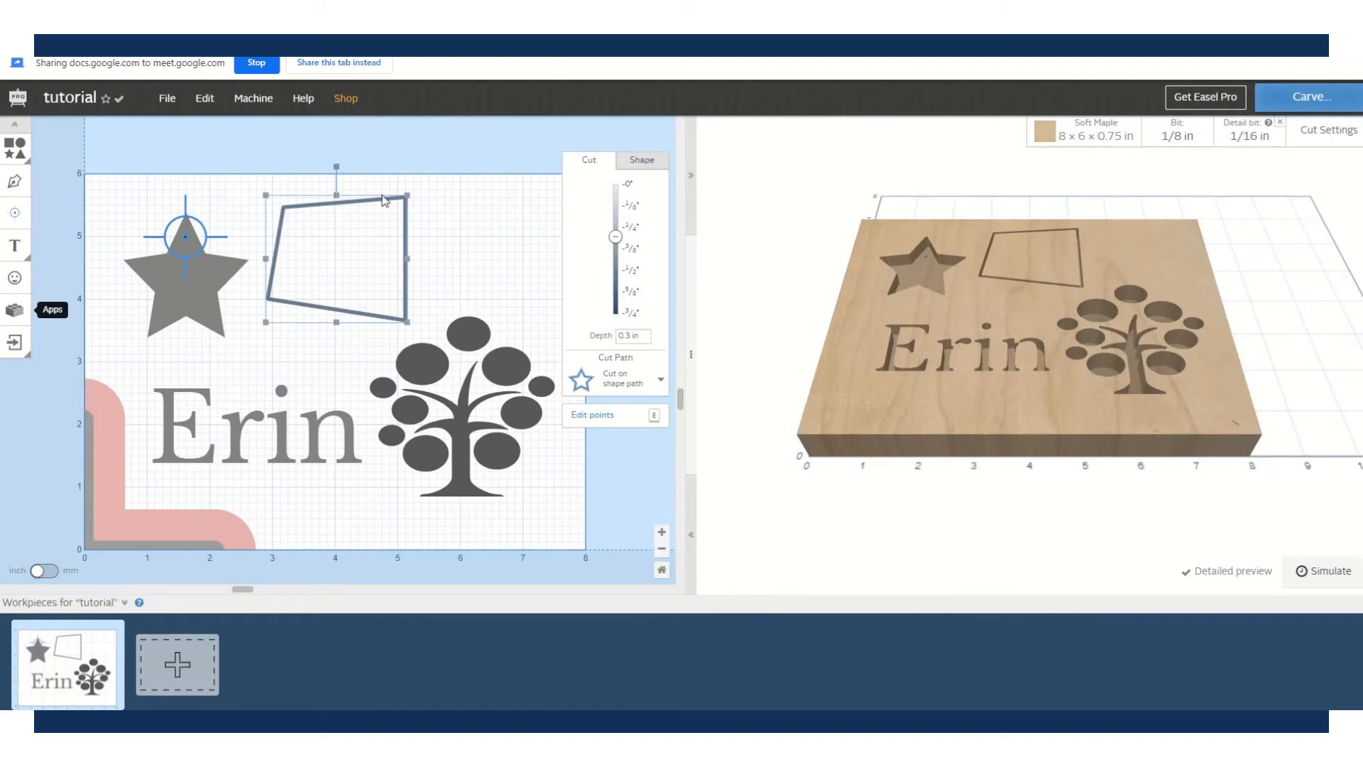
click(271, 361)
click(527, 227)
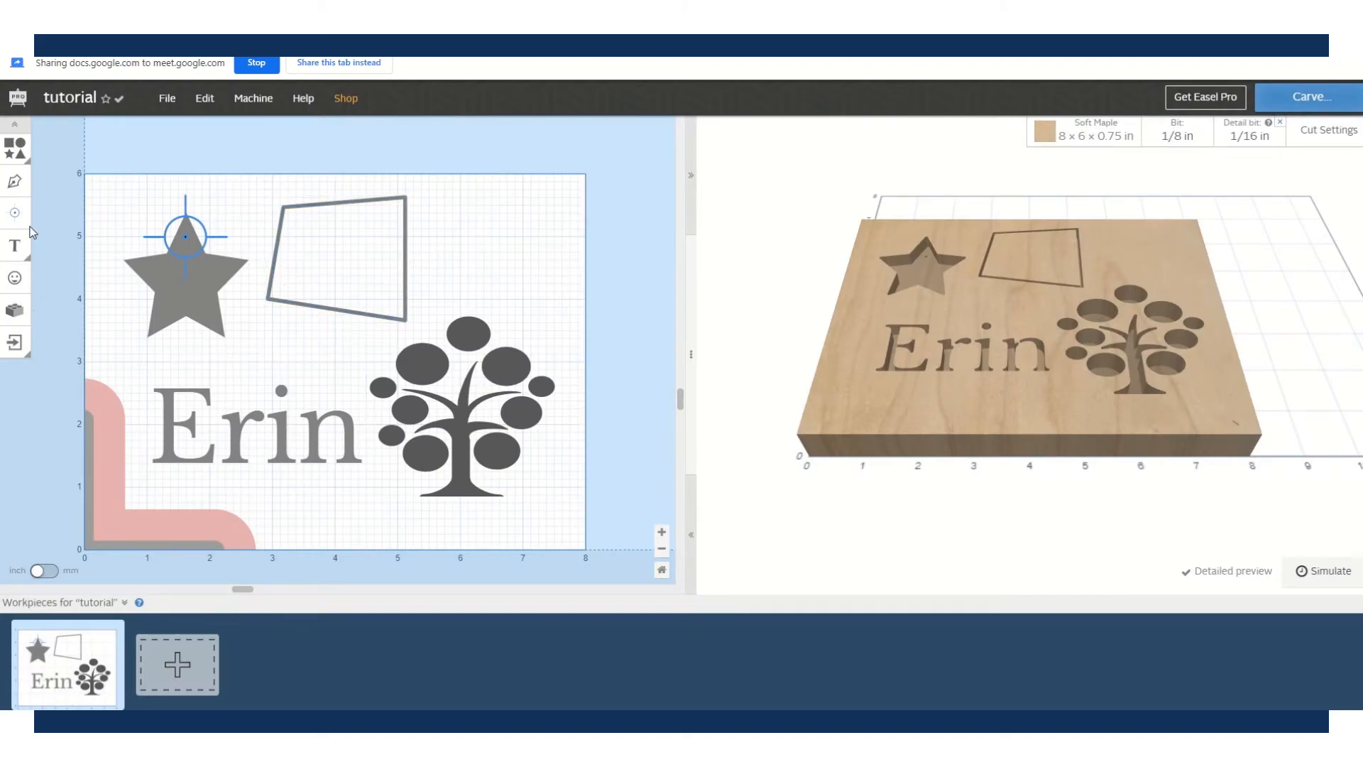
click(14, 277)
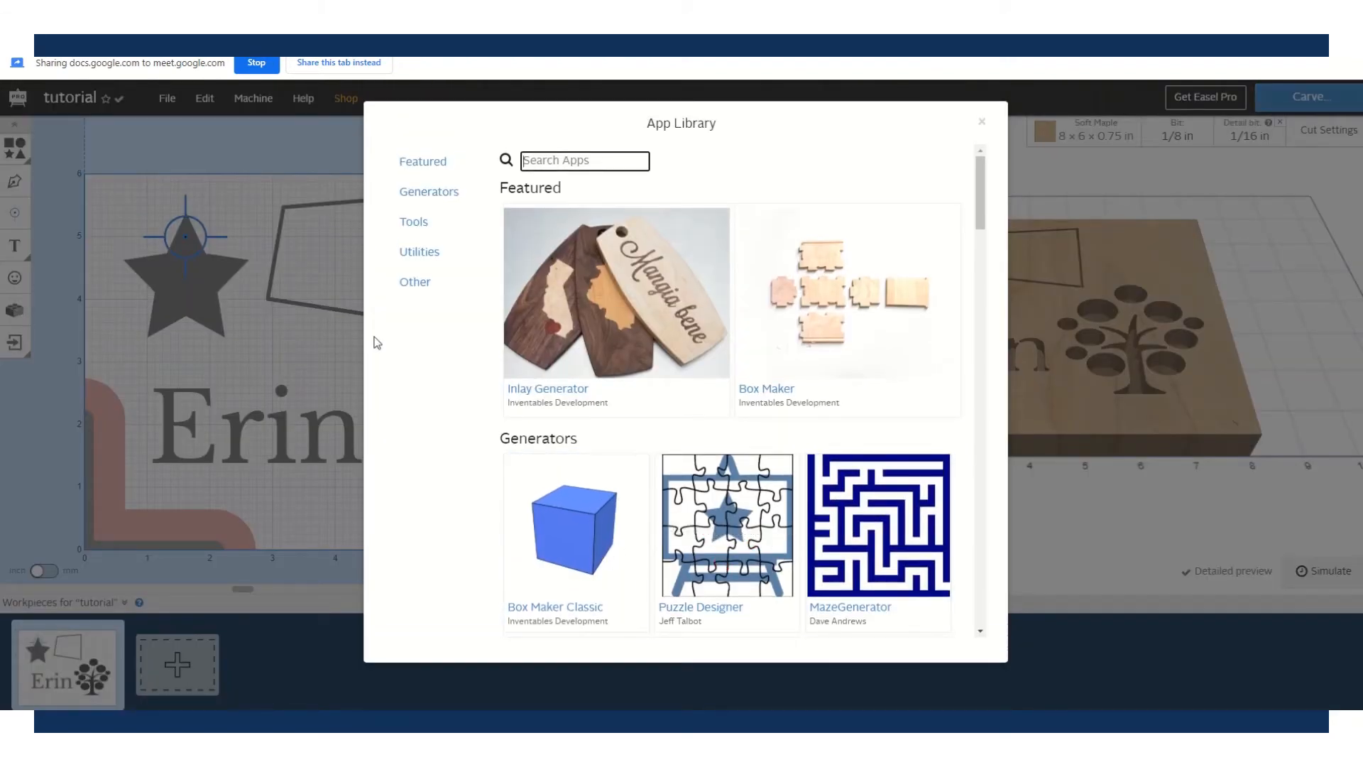
click(252, 352)
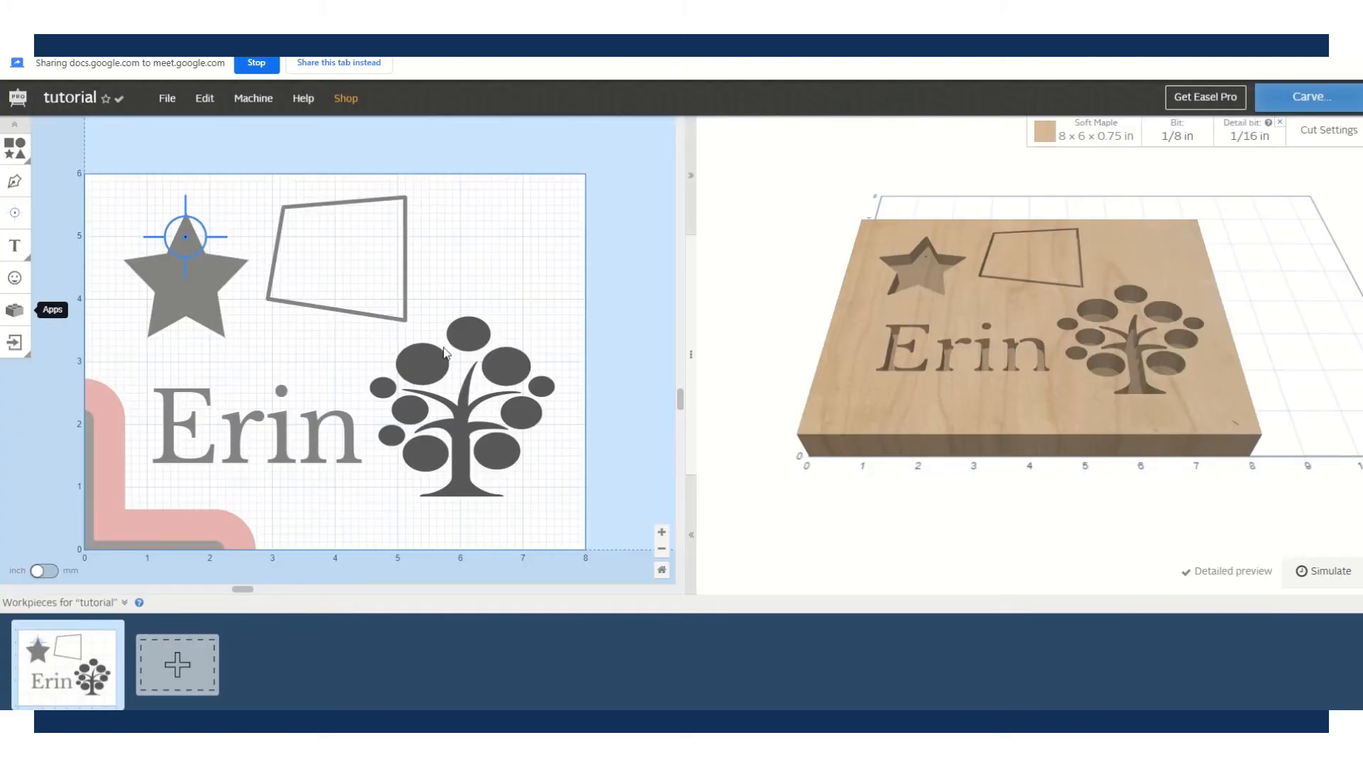
click(155, 389)
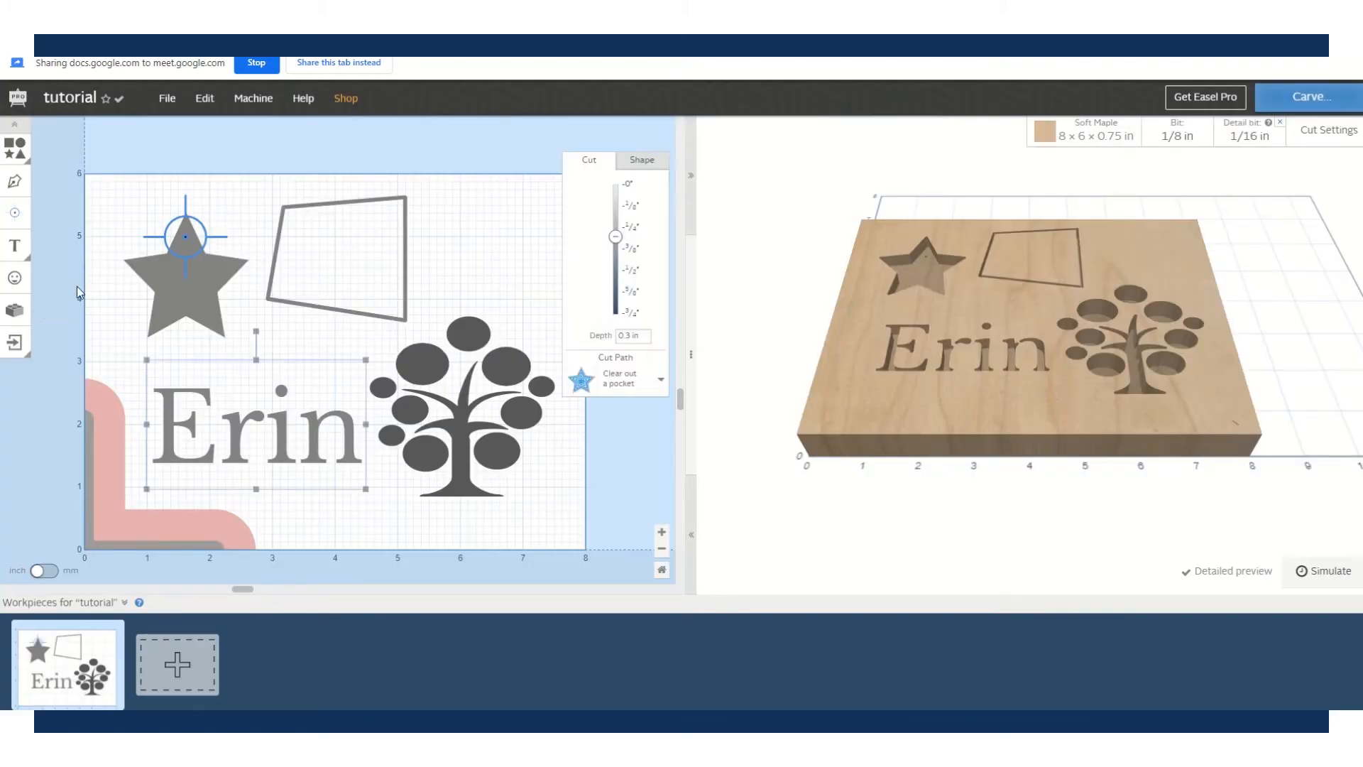
click(16, 312)
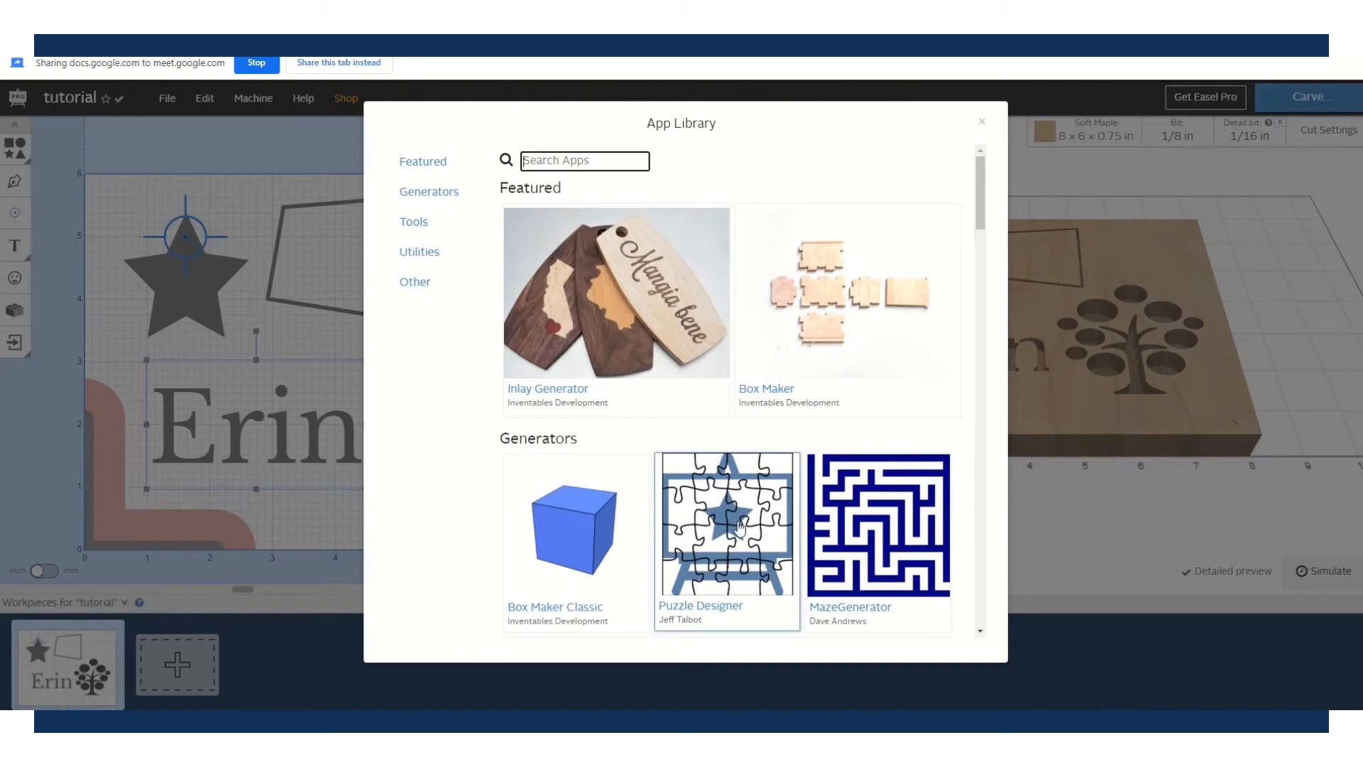
click(739, 524)
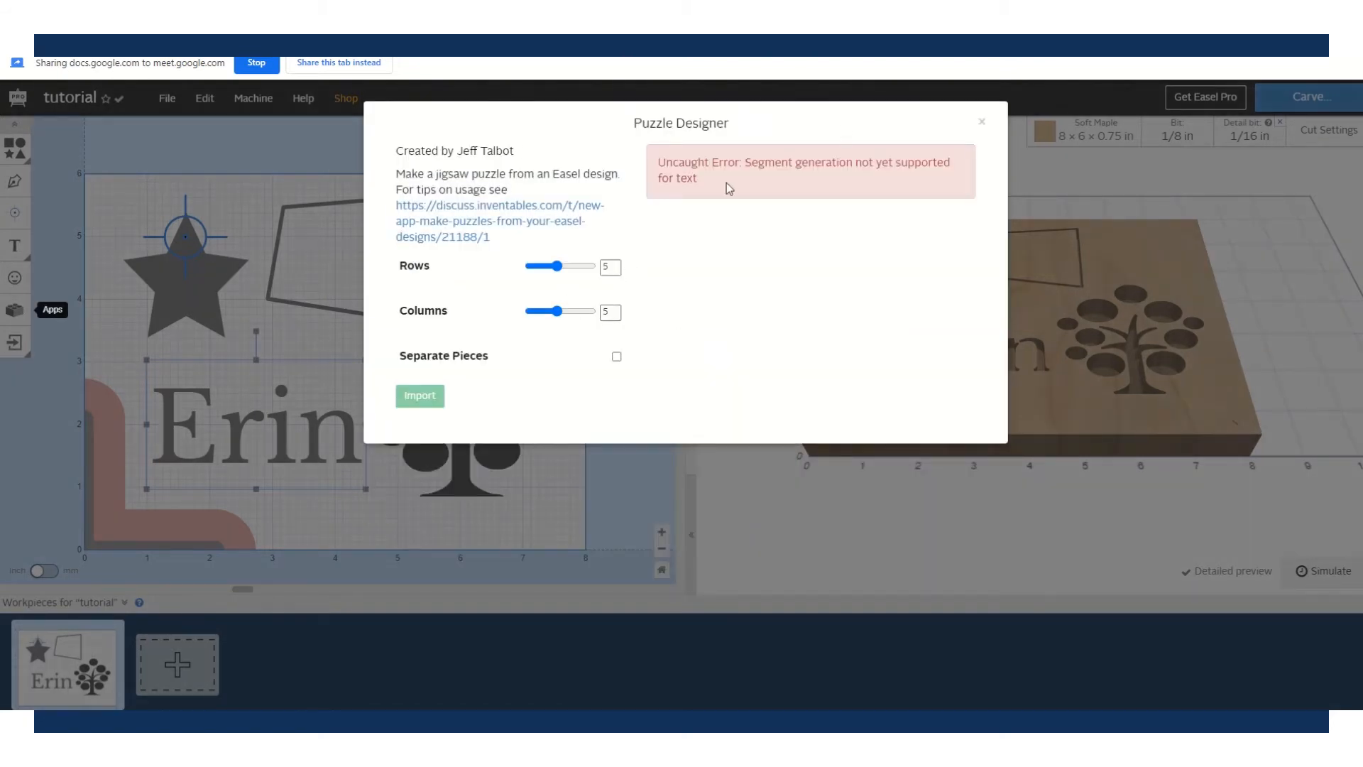
click(982, 122)
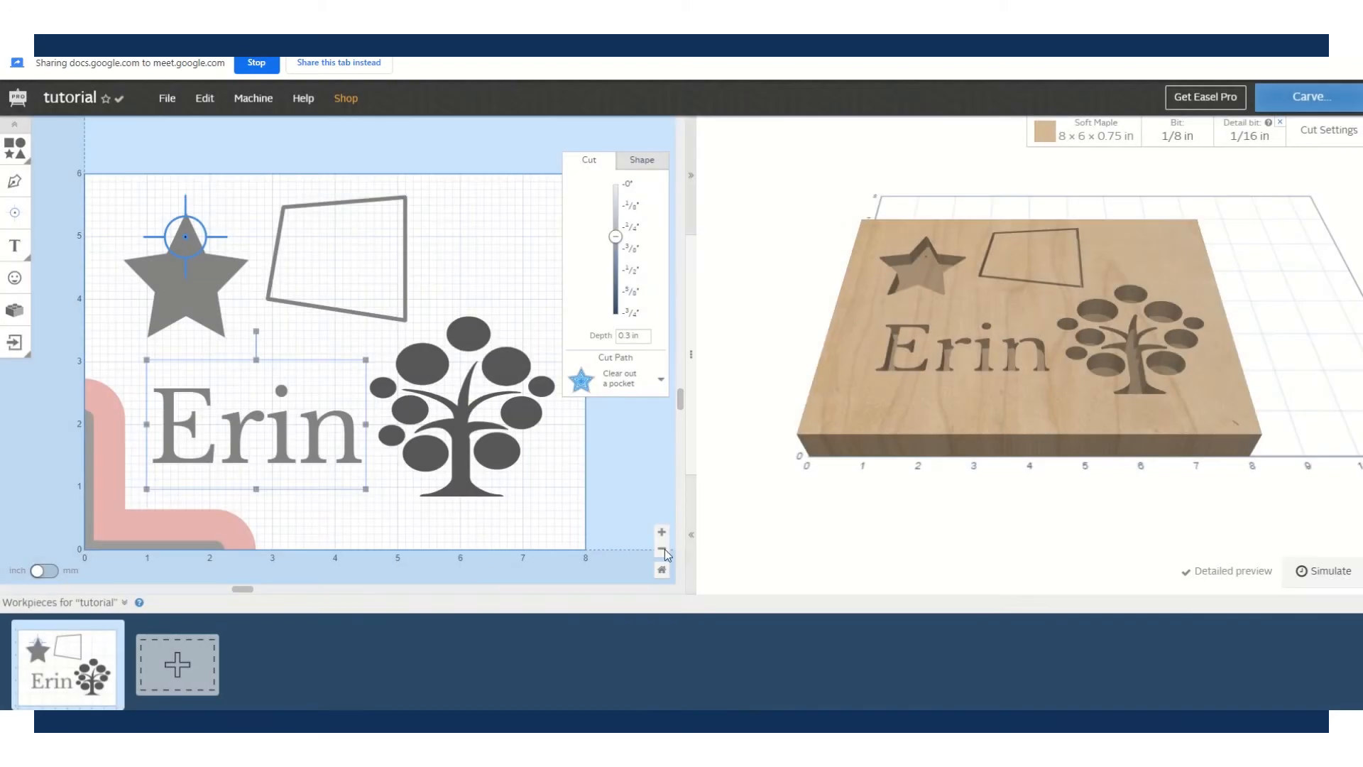
click(221, 313)
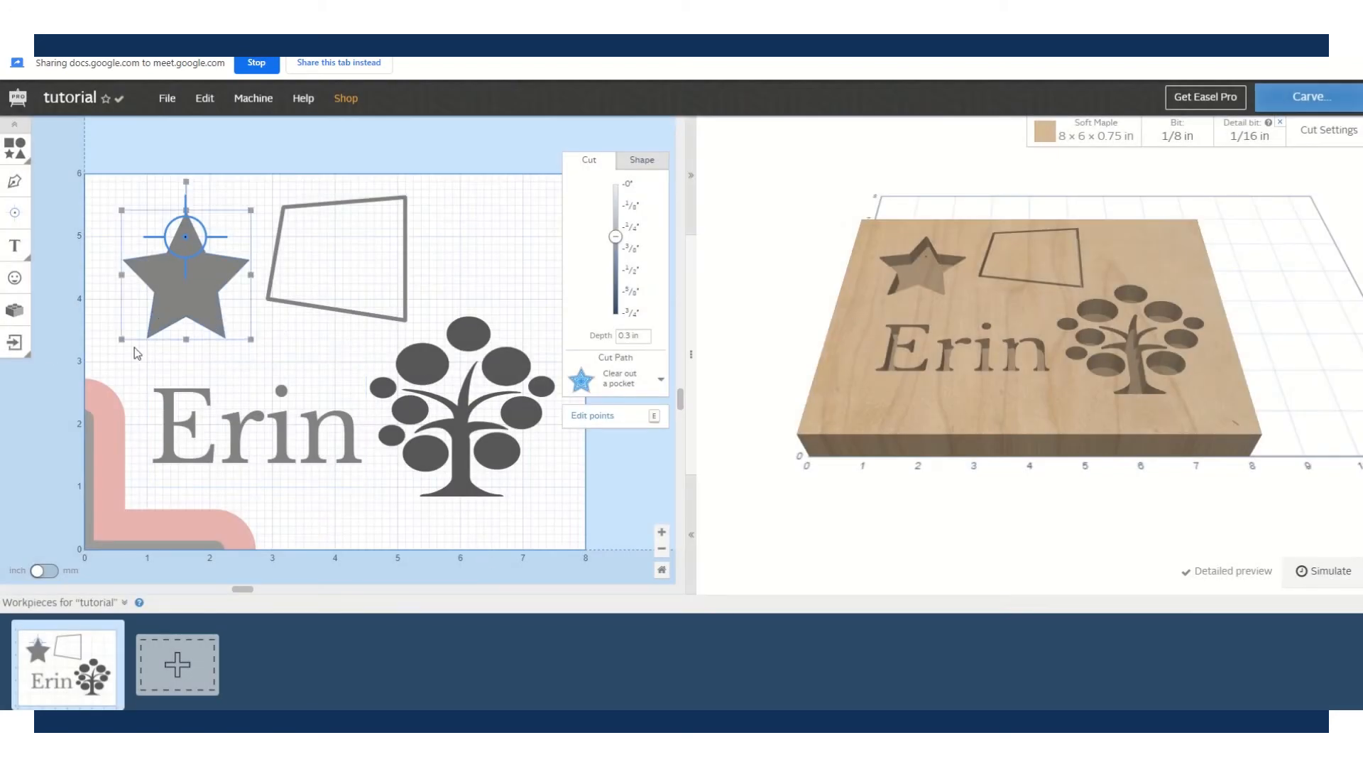
click(14, 317)
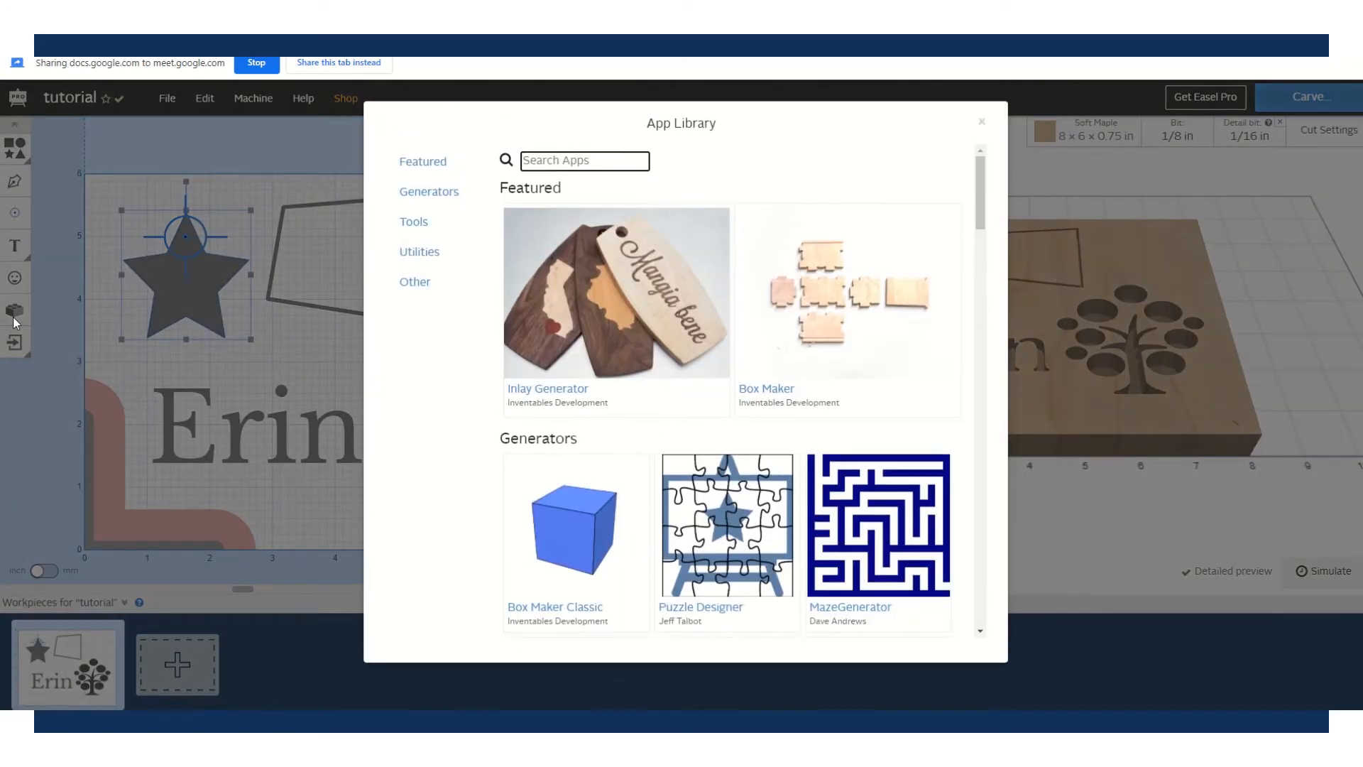
- Replace the star with a 7 x 7 Puzzle Designer jigsaw pattern and import it
click(726, 572)
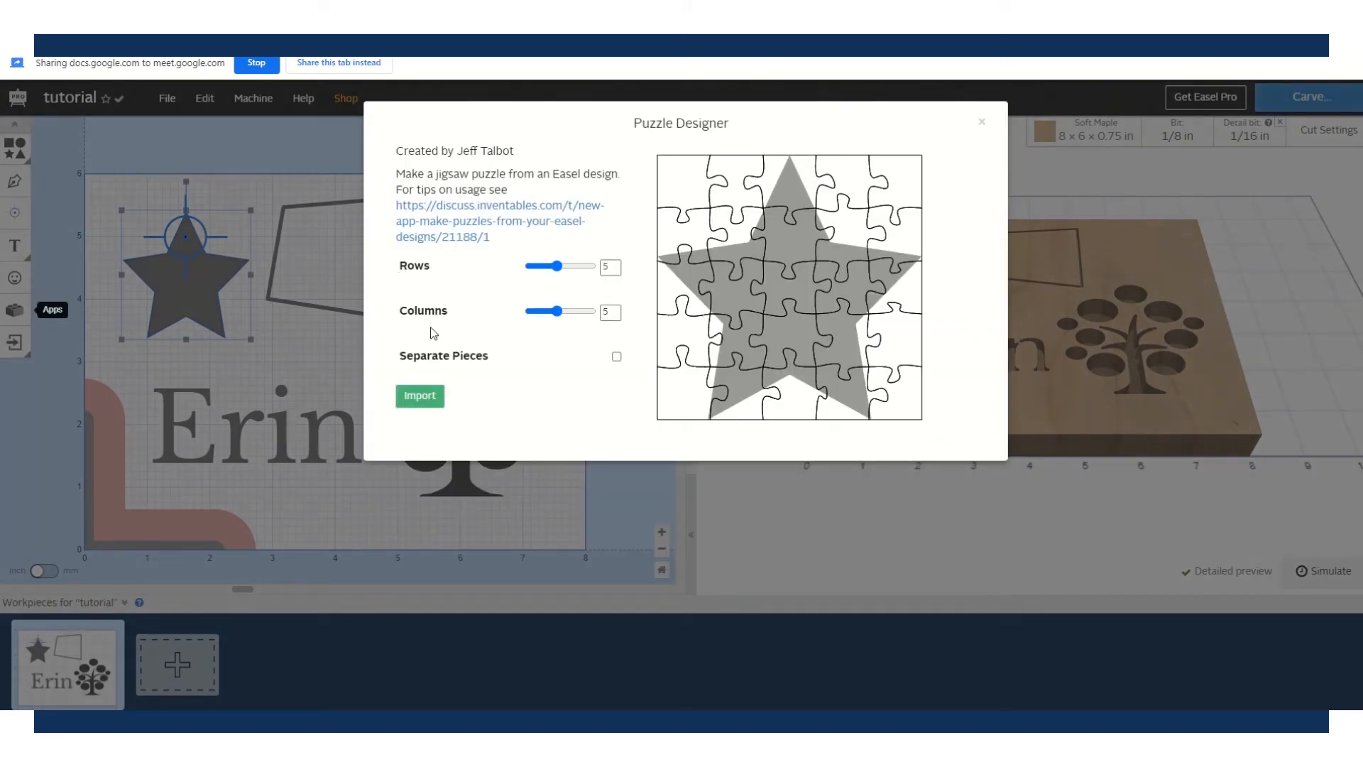
drag(557, 268, 570, 268)
drag(555, 317, 571, 315)
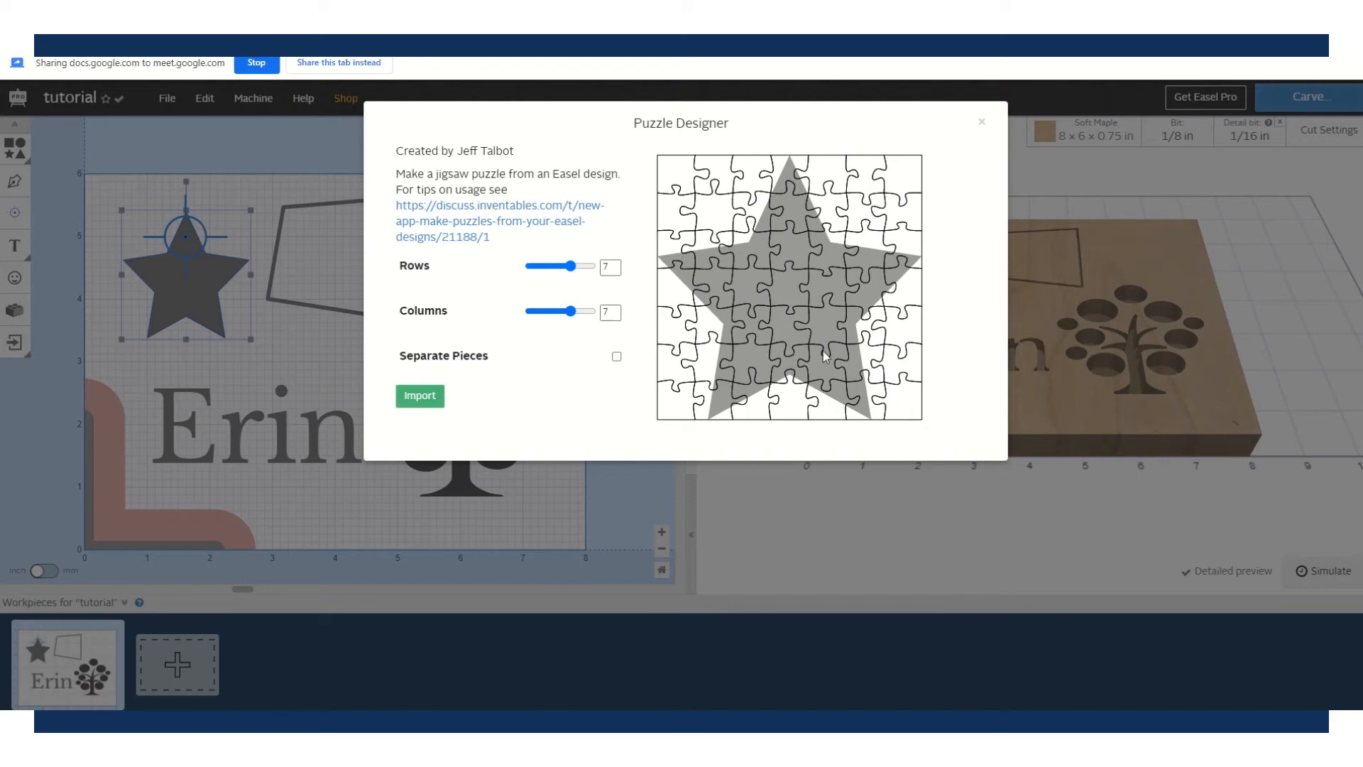
click(416, 399)
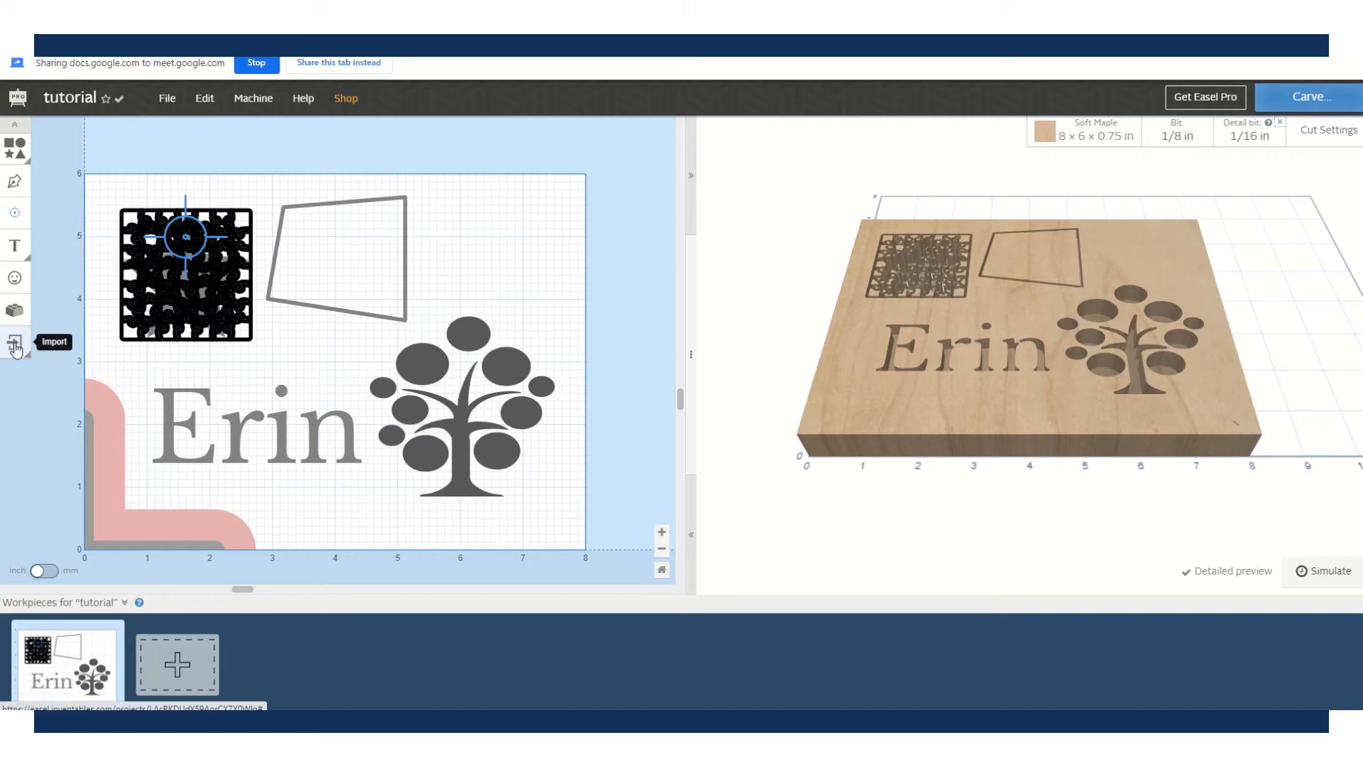
click(16, 348)
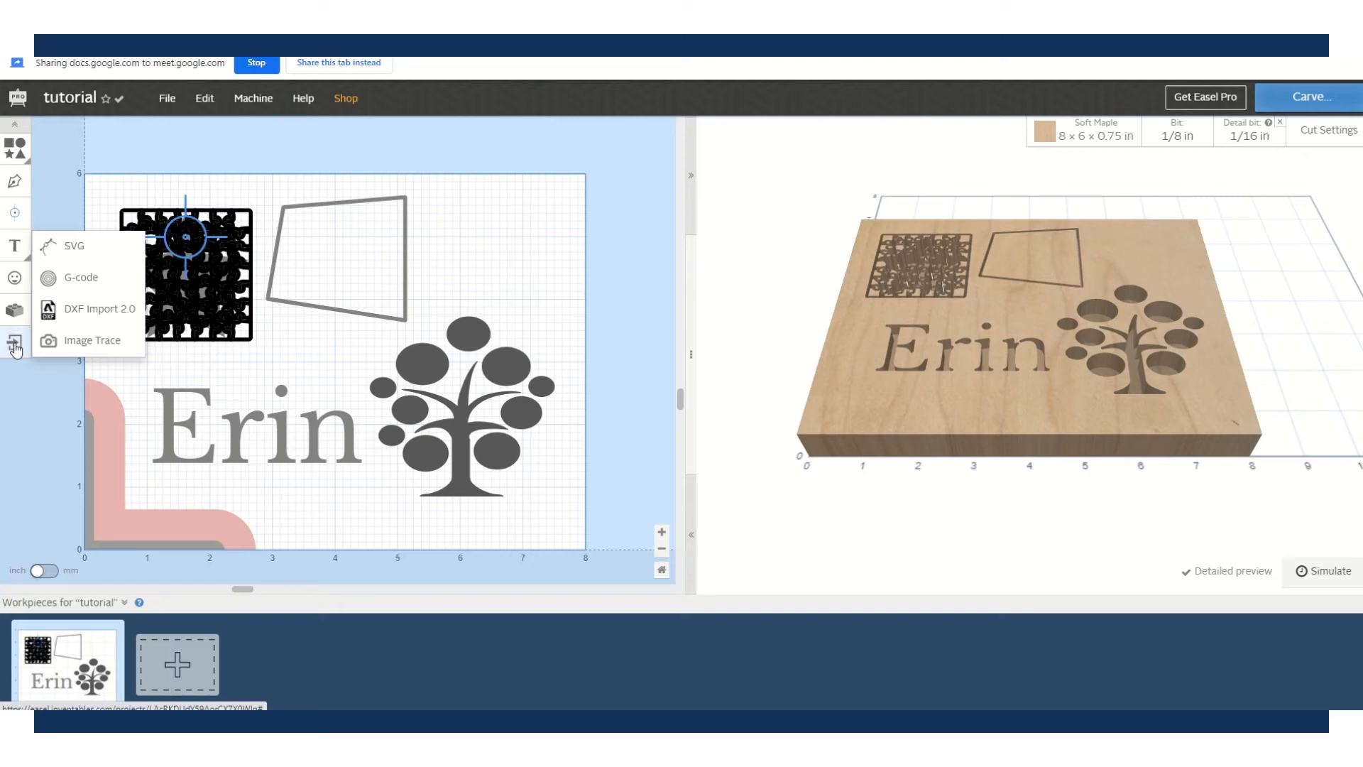
- Open the Image Trace importer to view its settings, then close it without tracing
click(96, 341)
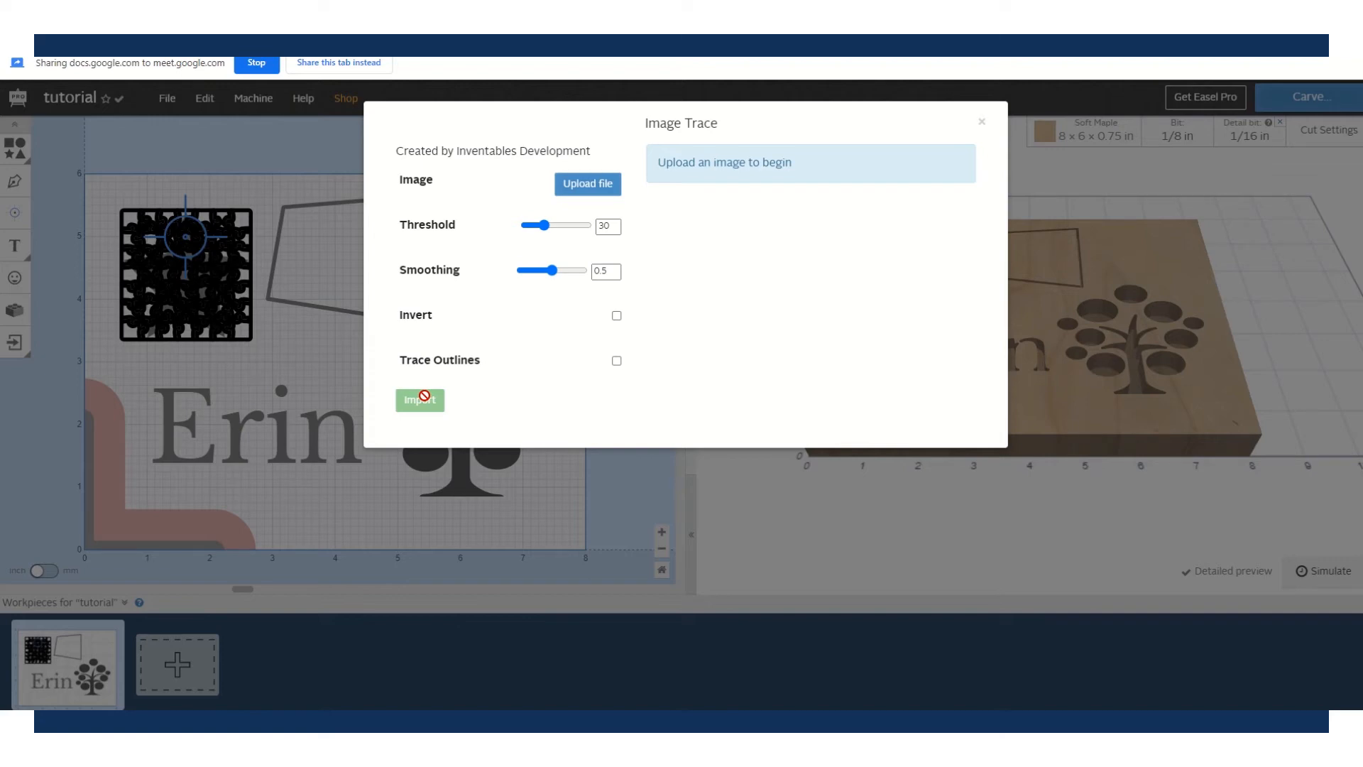
click(983, 121)
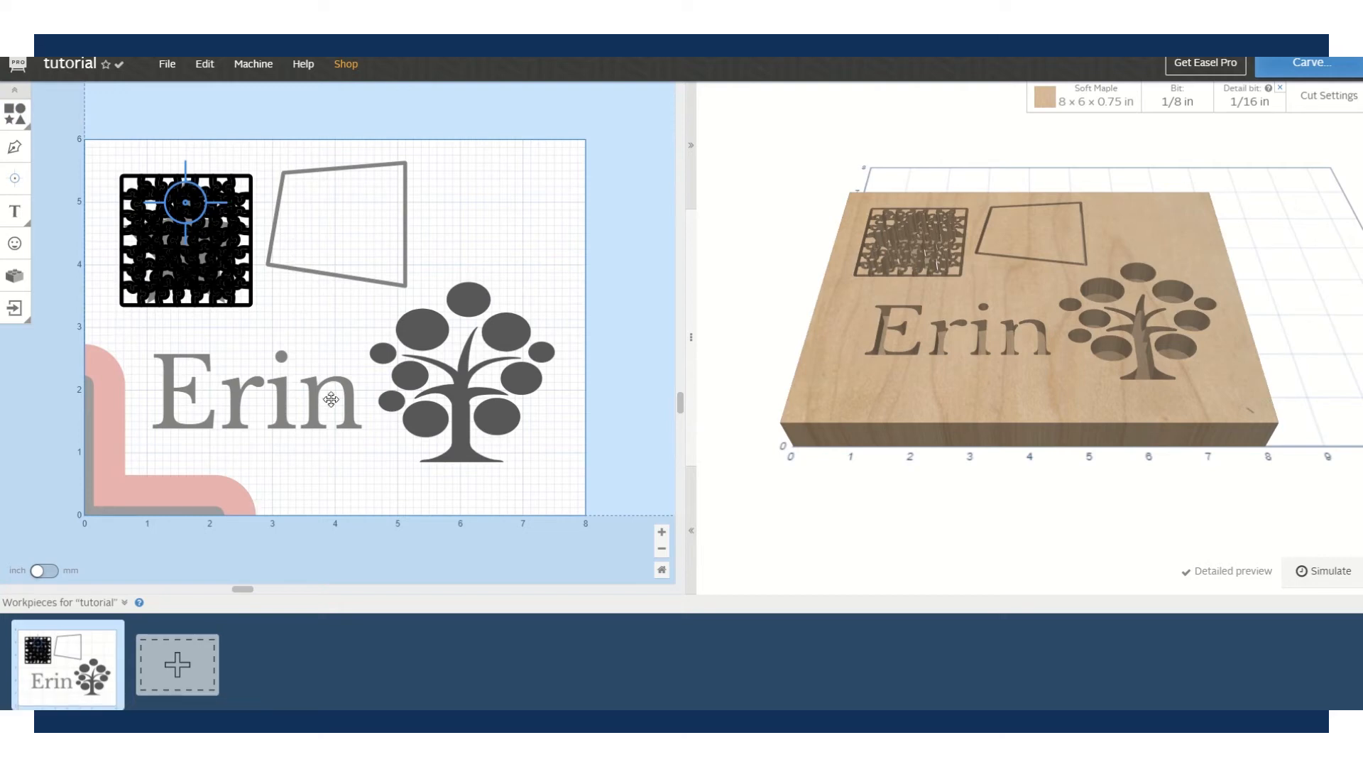
- Rotate and resize the tree's upper-left ellipse, then undo to restore its original place
click(429, 333)
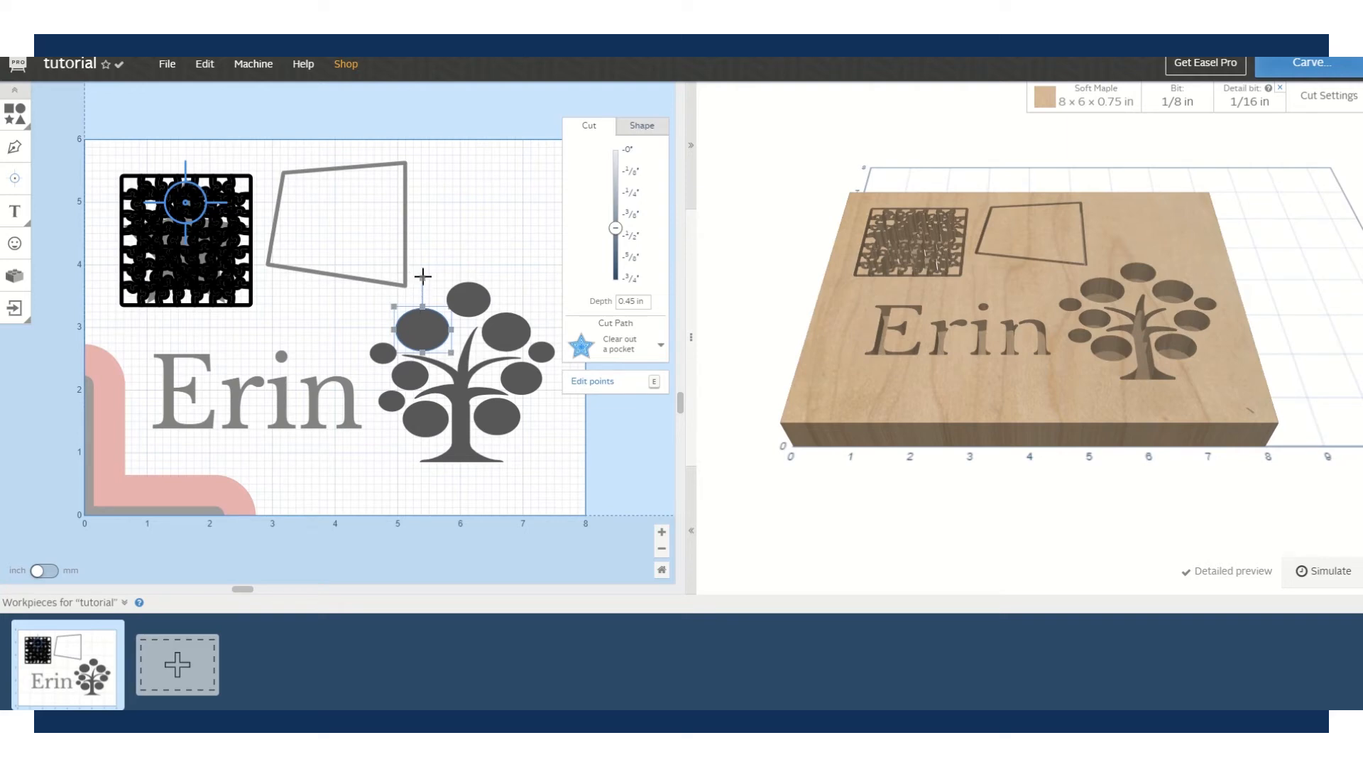
mouse_move(423, 275)
mouse_down()
mouse_move(468, 295)
mouse_move(485, 355)
mouse_move(478, 284)
mouse_move(422, 259)
mouse_up()
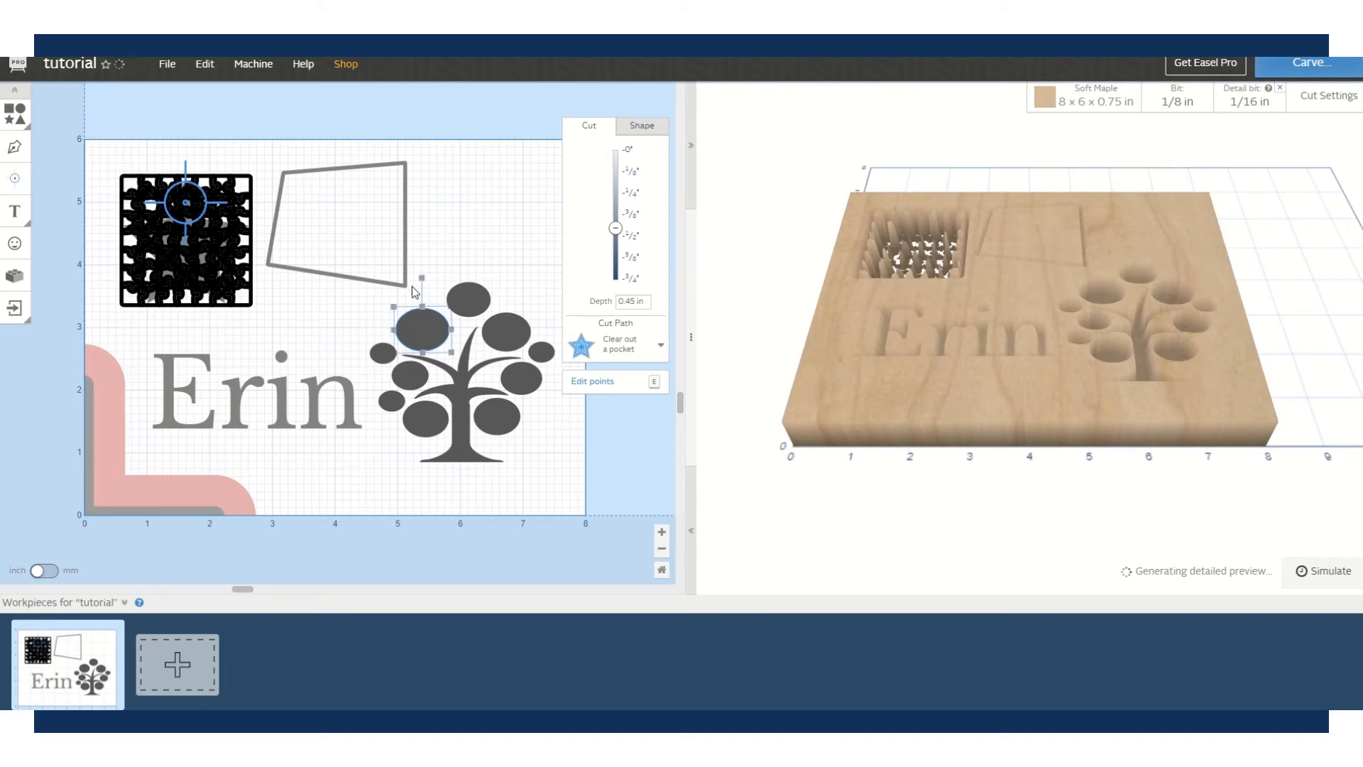
drag(391, 306, 473, 213)
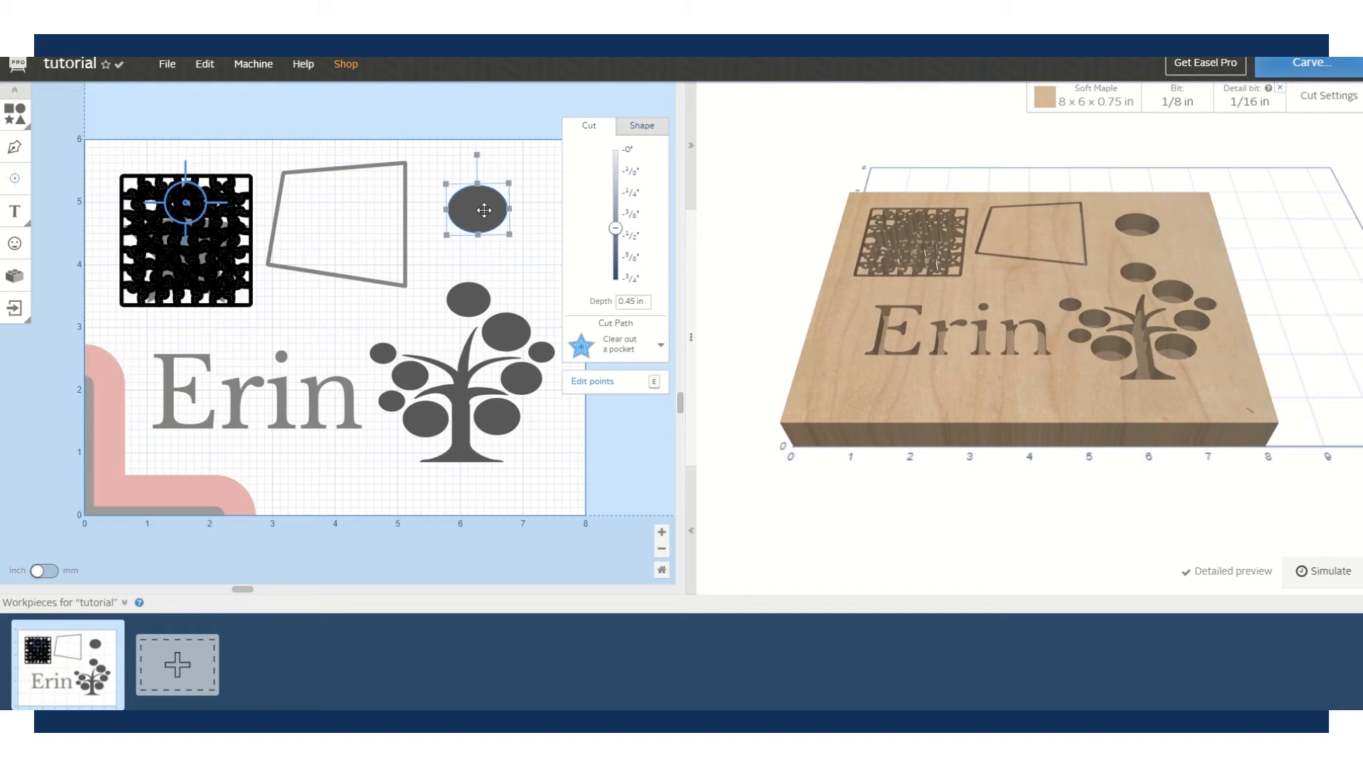
key(ctrl+z)
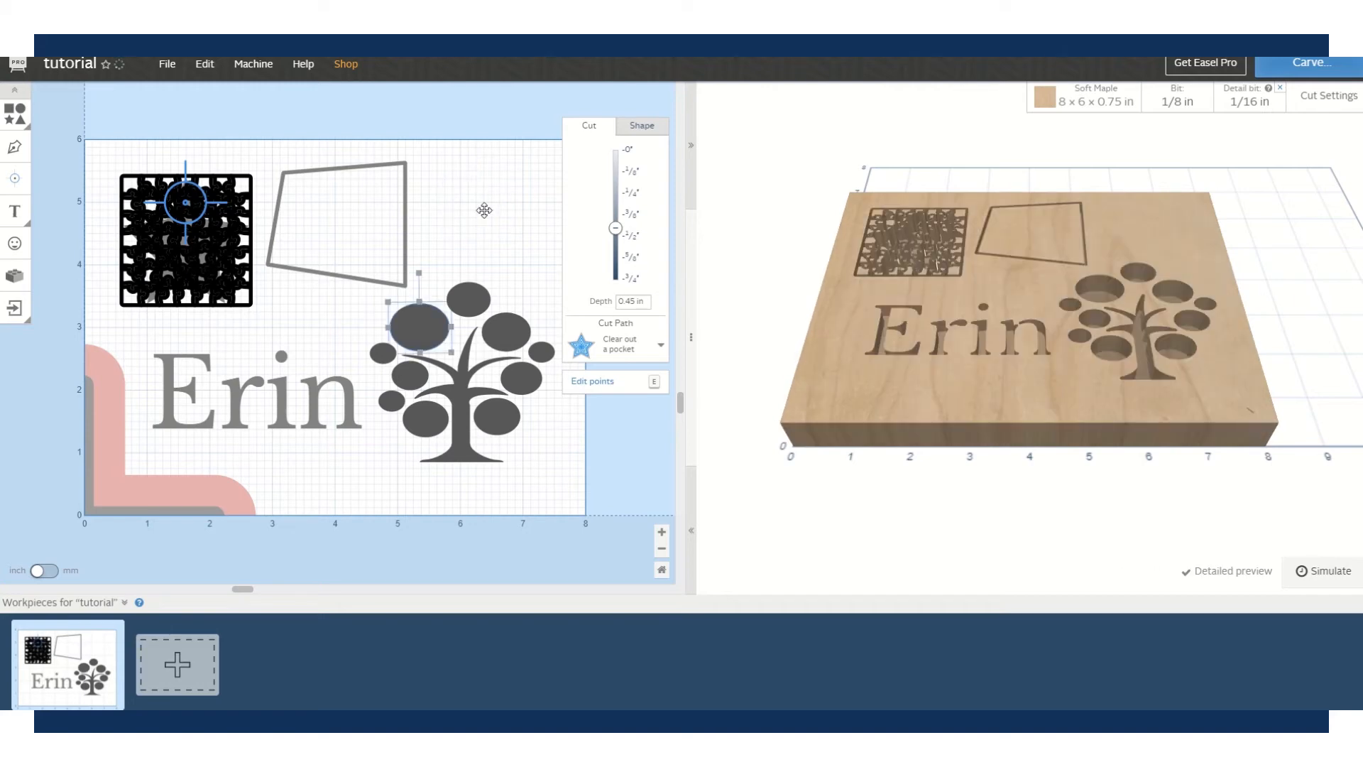
- Browse the Edit menu and ellipse context menu, then reselect the tree's upper-left ellipse
click(210, 72)
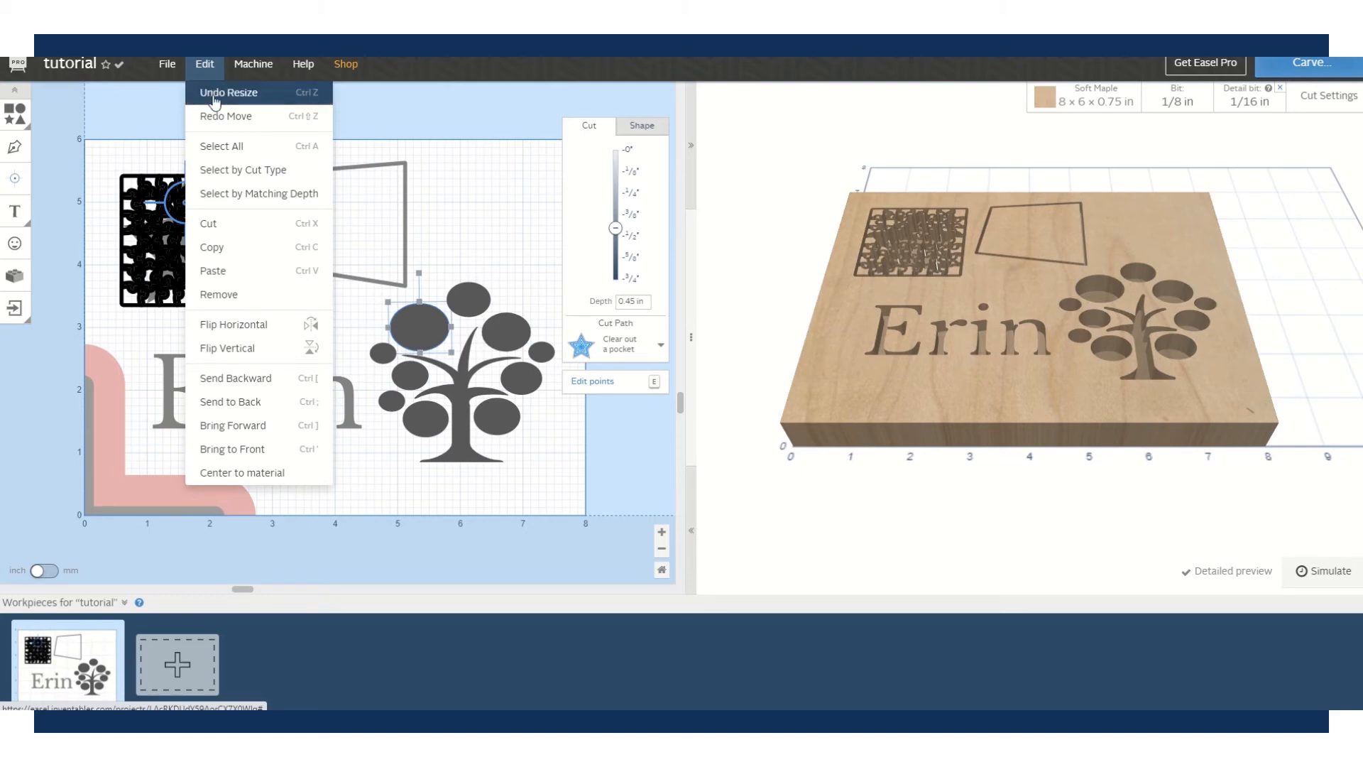
right_click(422, 331)
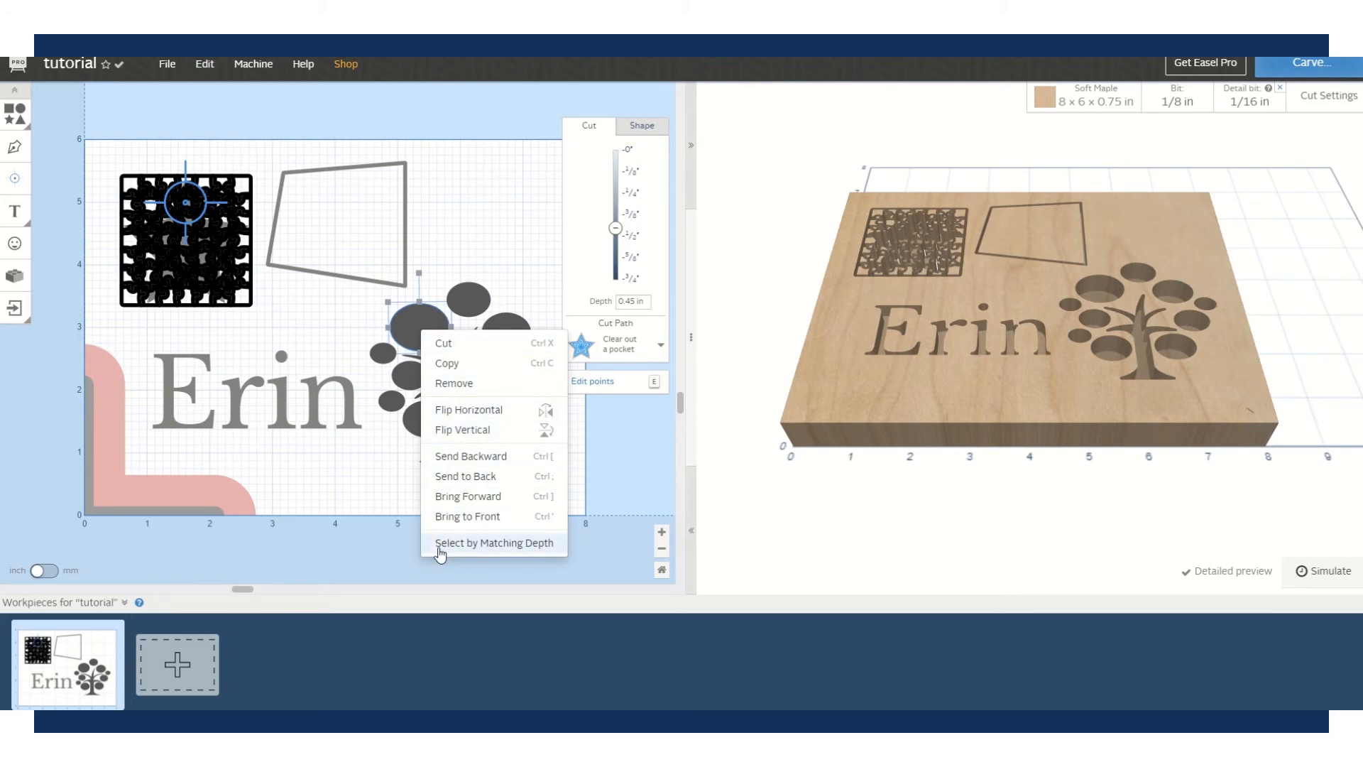
click(442, 236)
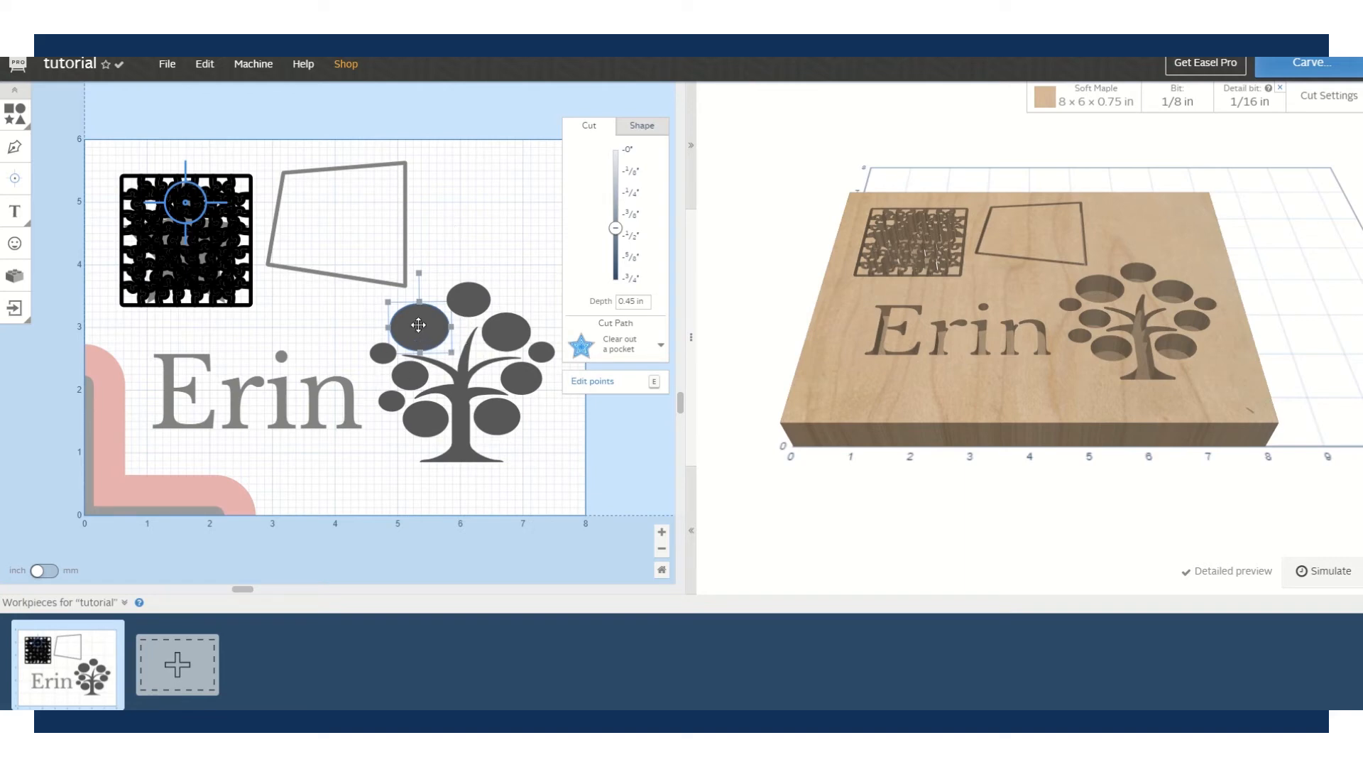
click(207, 66)
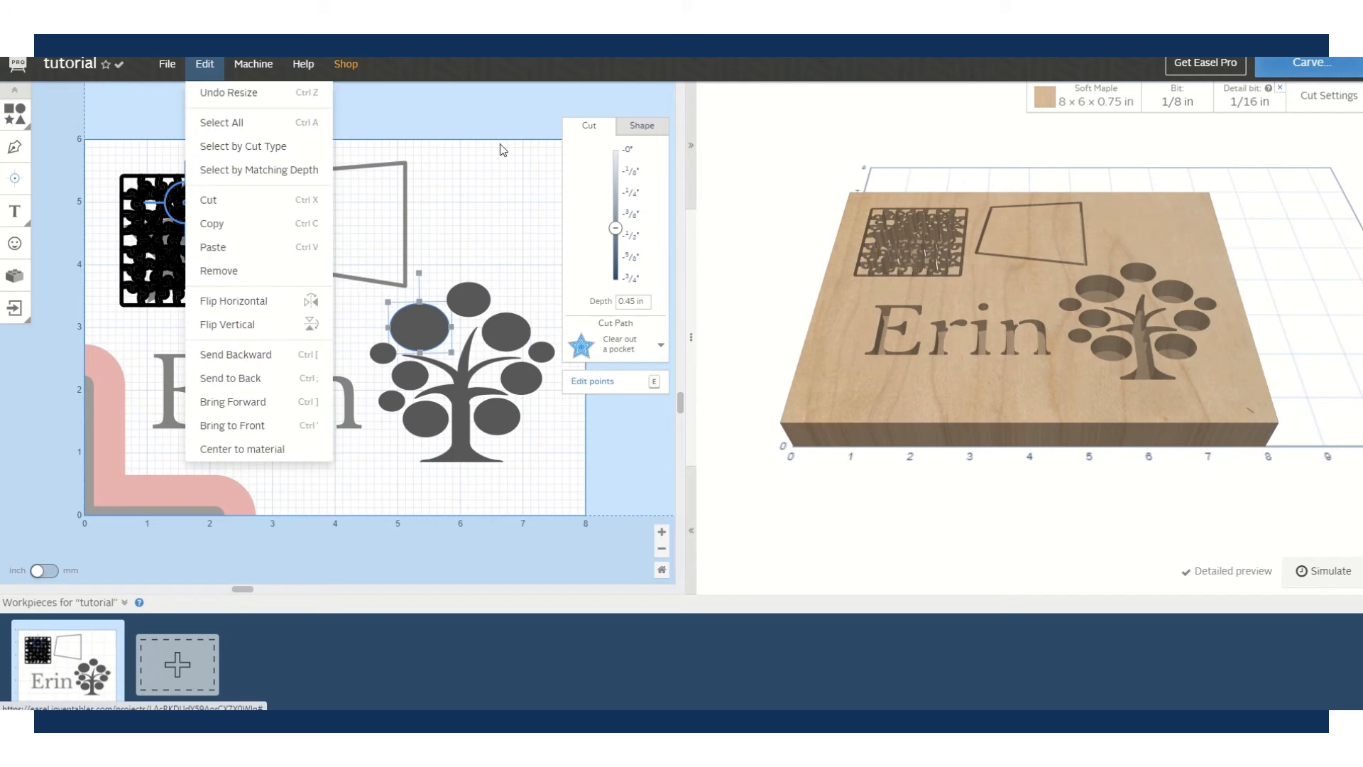
click(483, 228)
click(429, 332)
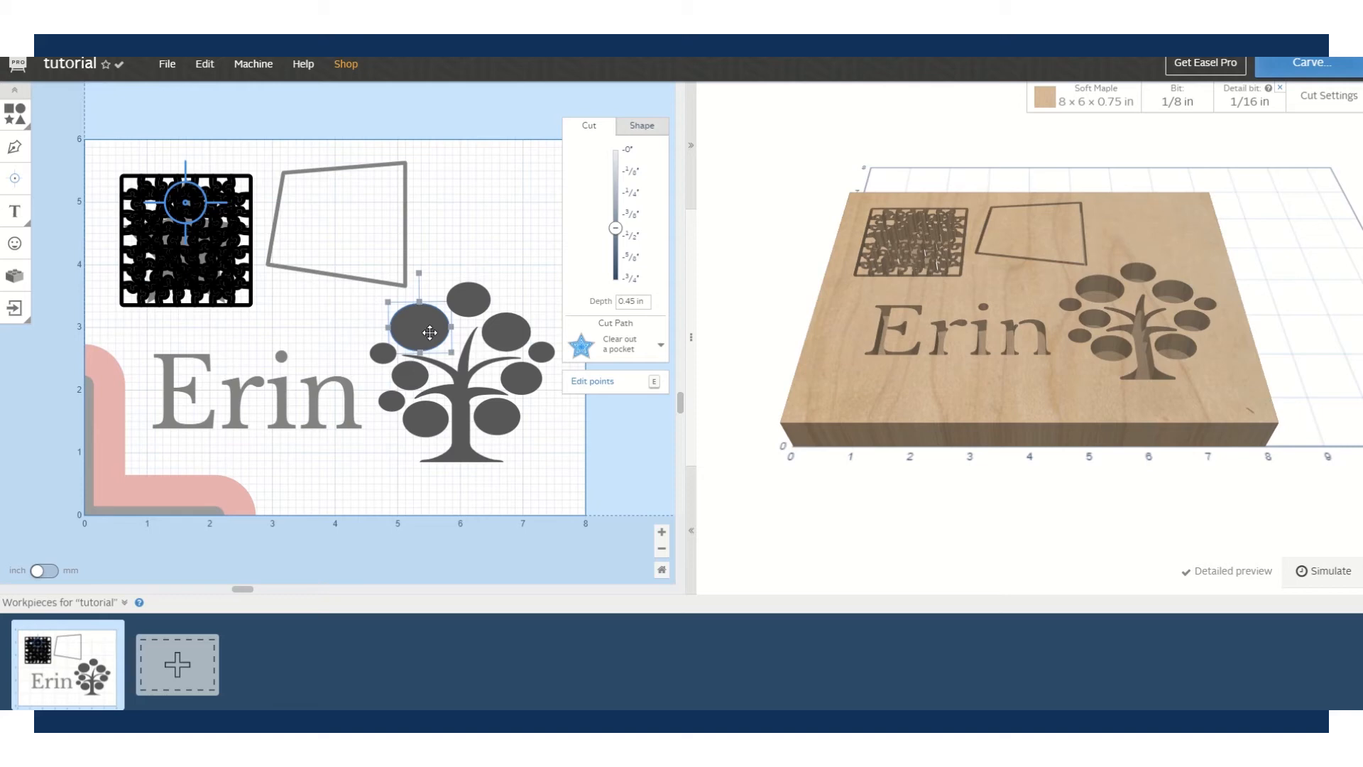
- Centre the ellipse on the material with Edit > Center to material
drag(430, 332, 470, 329)
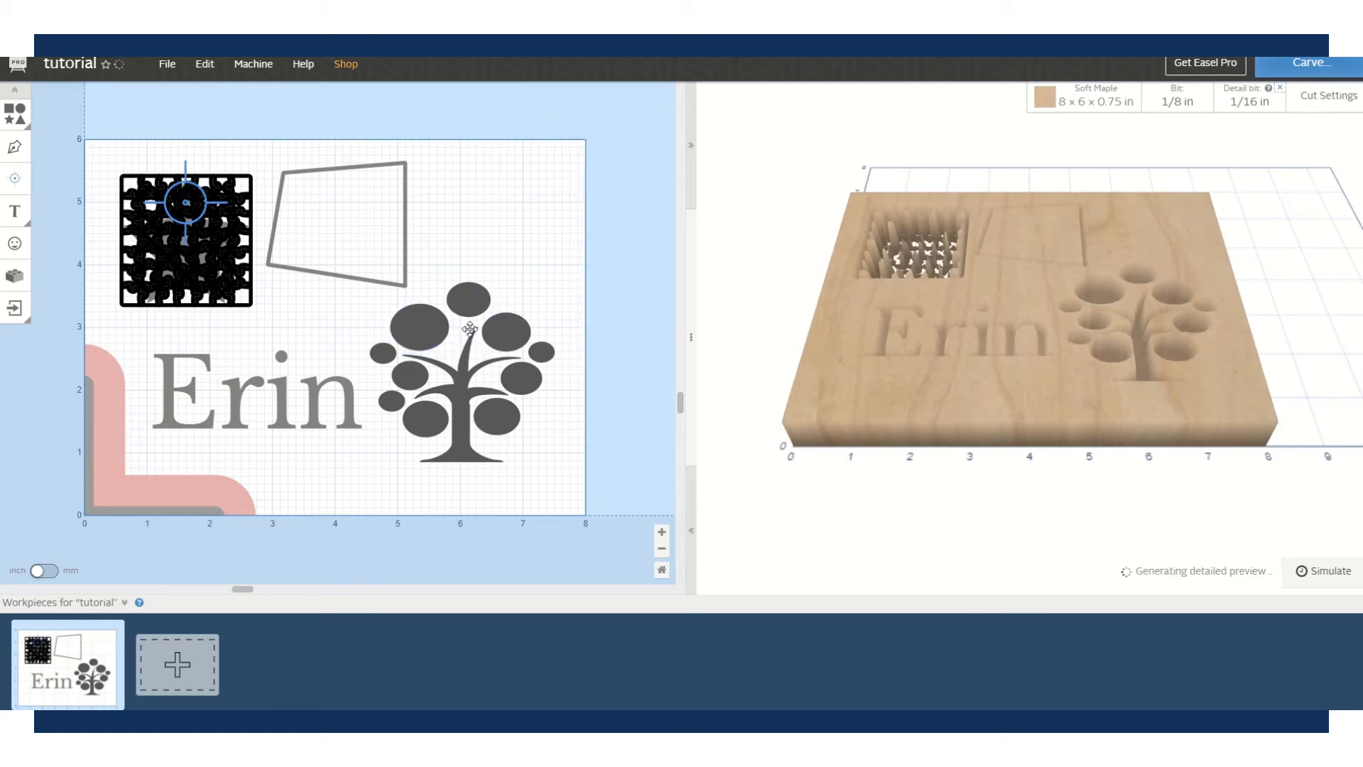
drag(470, 329, 420, 324)
right_click(421, 328)
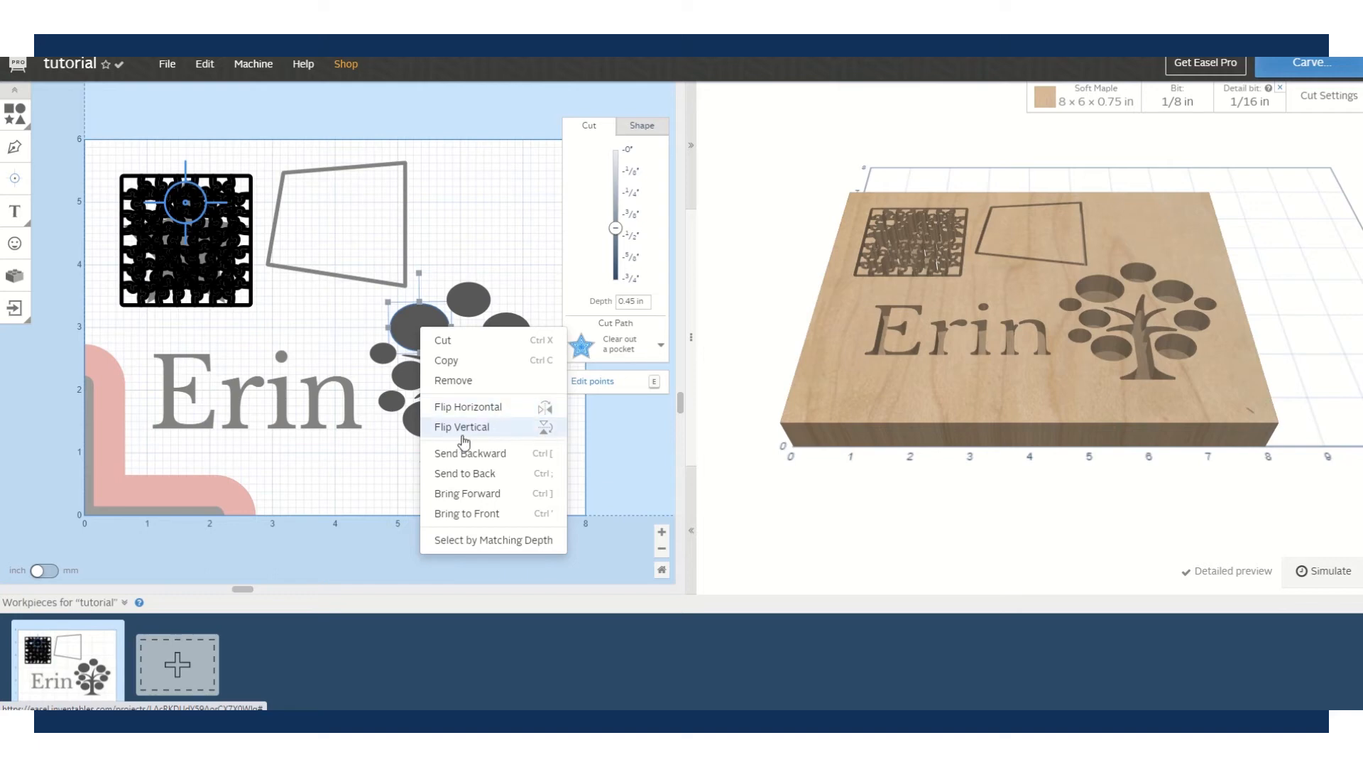
click(207, 64)
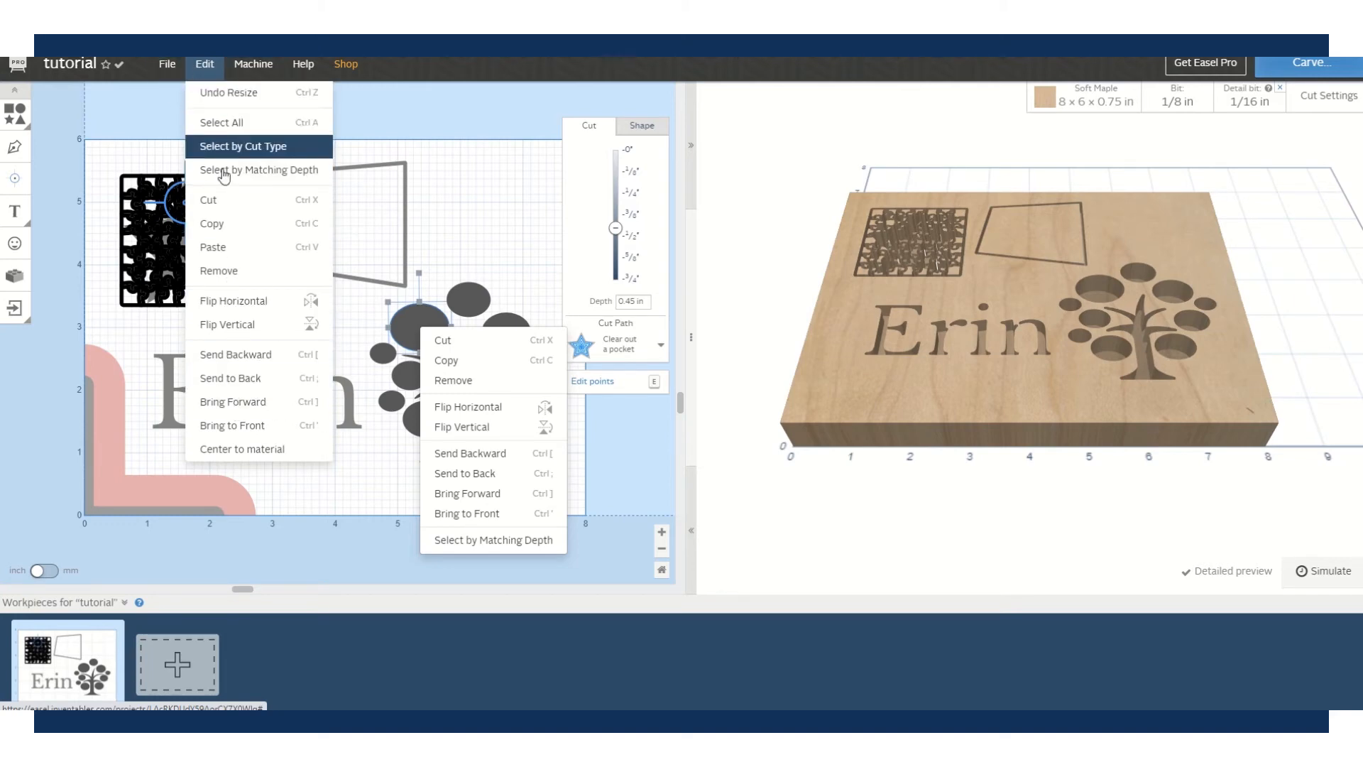
click(228, 460)
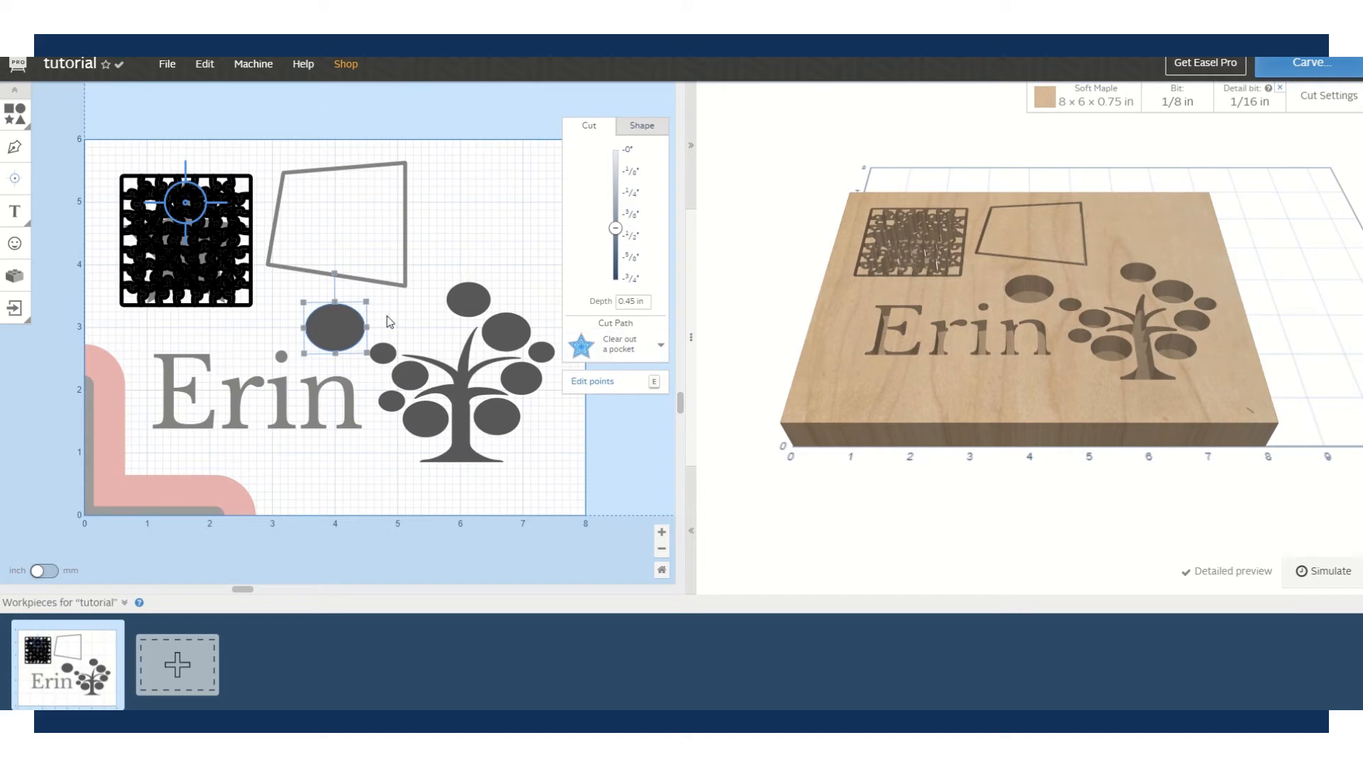
- Drag the ellipse back to the upper left of the tree crown
click(207, 64)
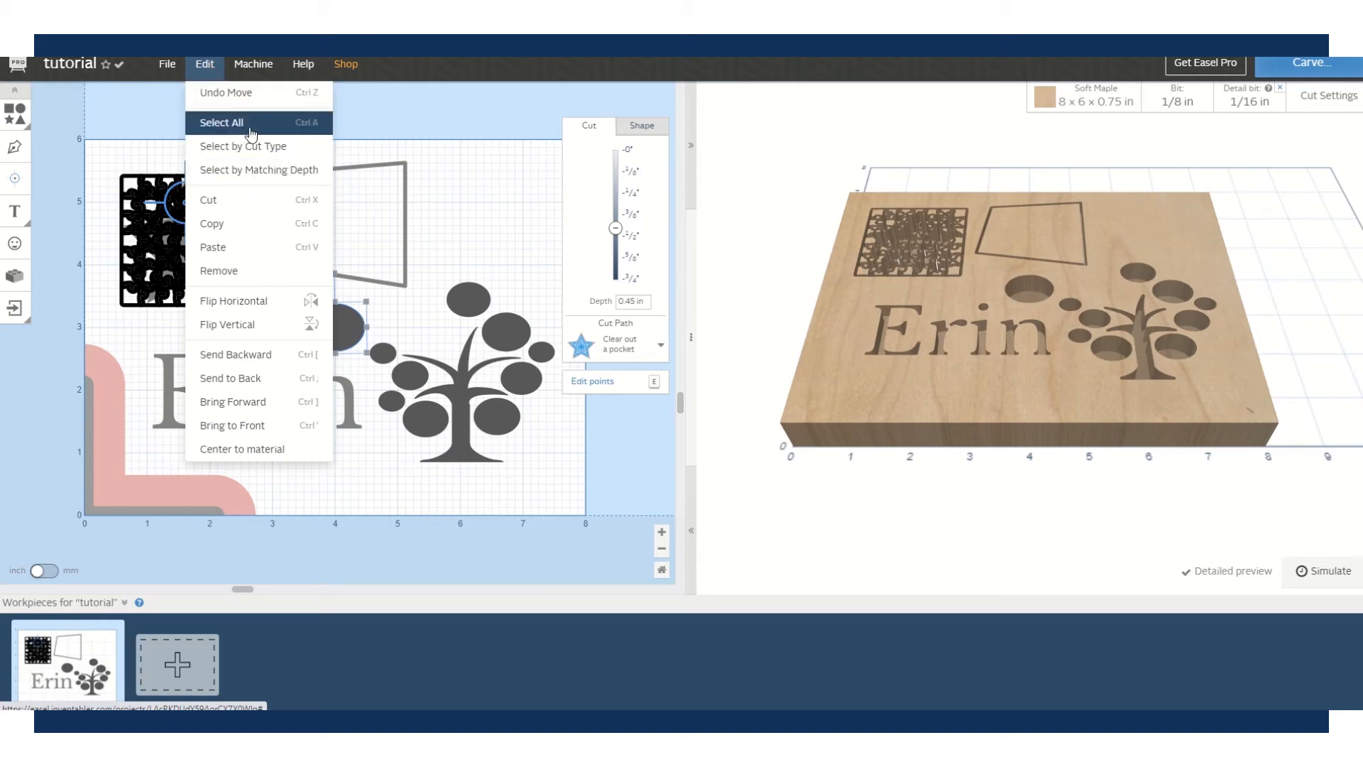
click(423, 264)
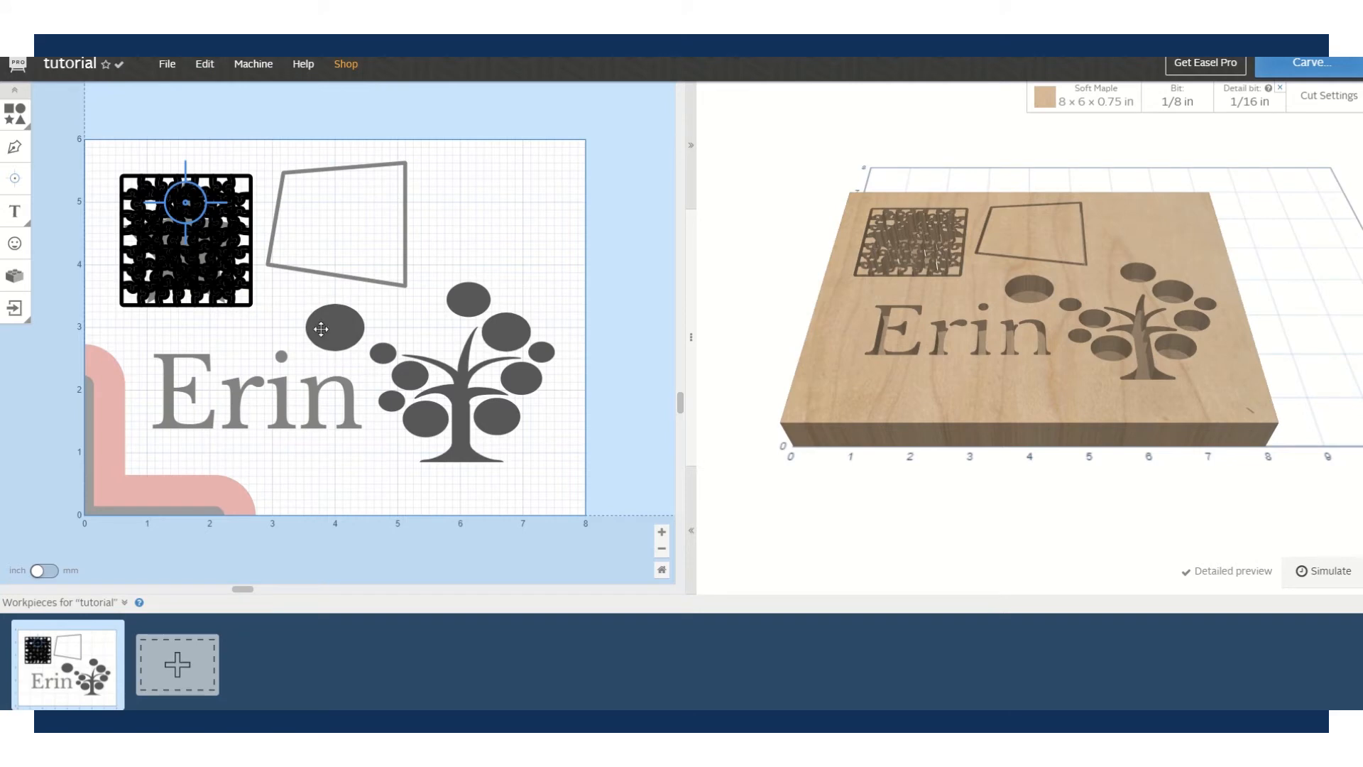
drag(321, 324, 412, 330)
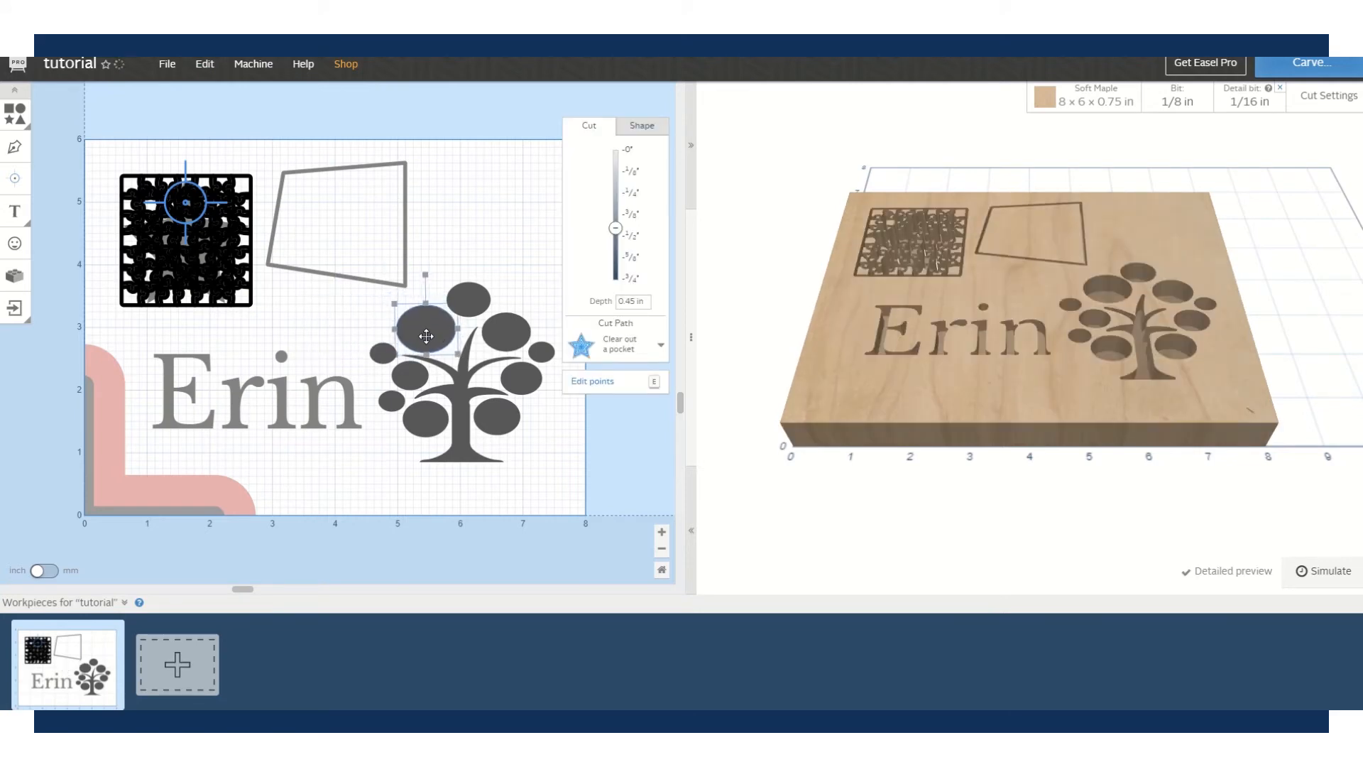
- Multi-select the ellipse with the top and right tree circles, then box-select the top circles
click(450, 227)
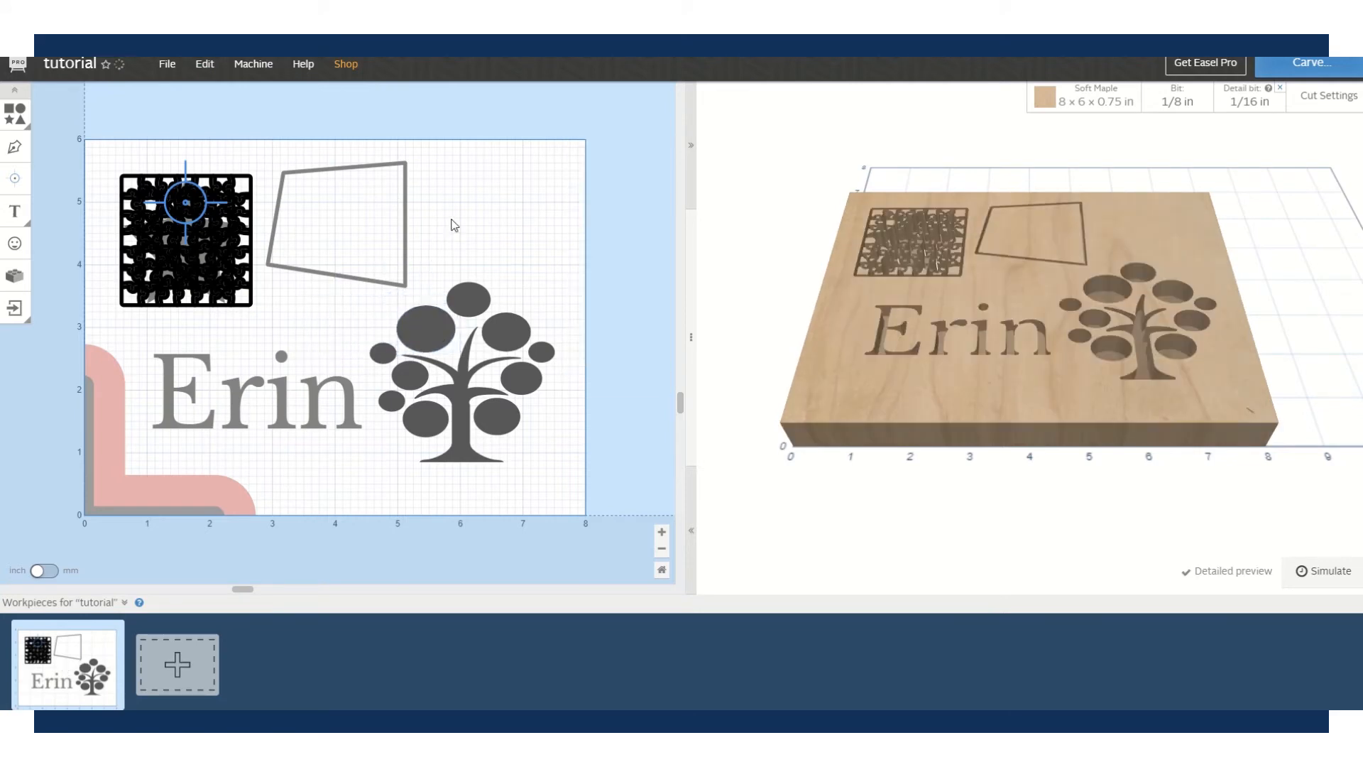
click(419, 327)
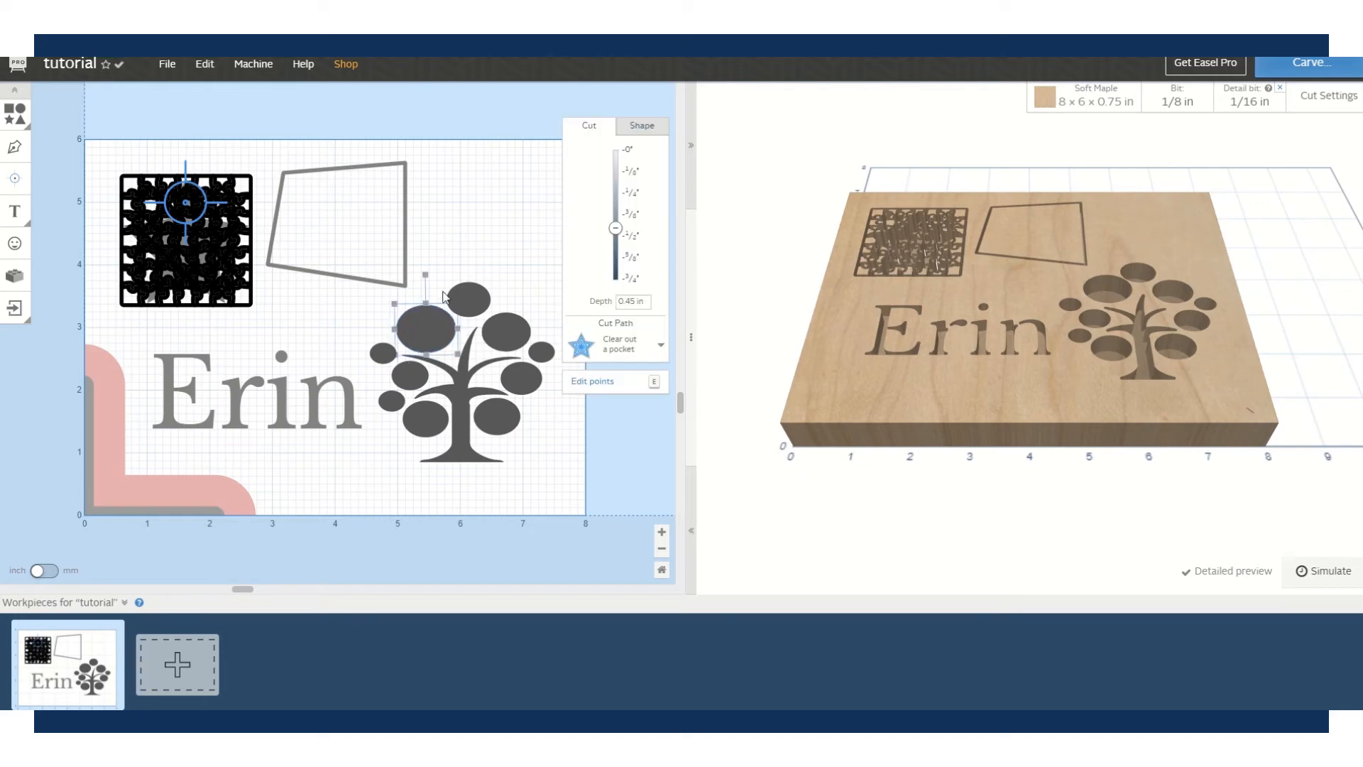
shift+click(466, 299)
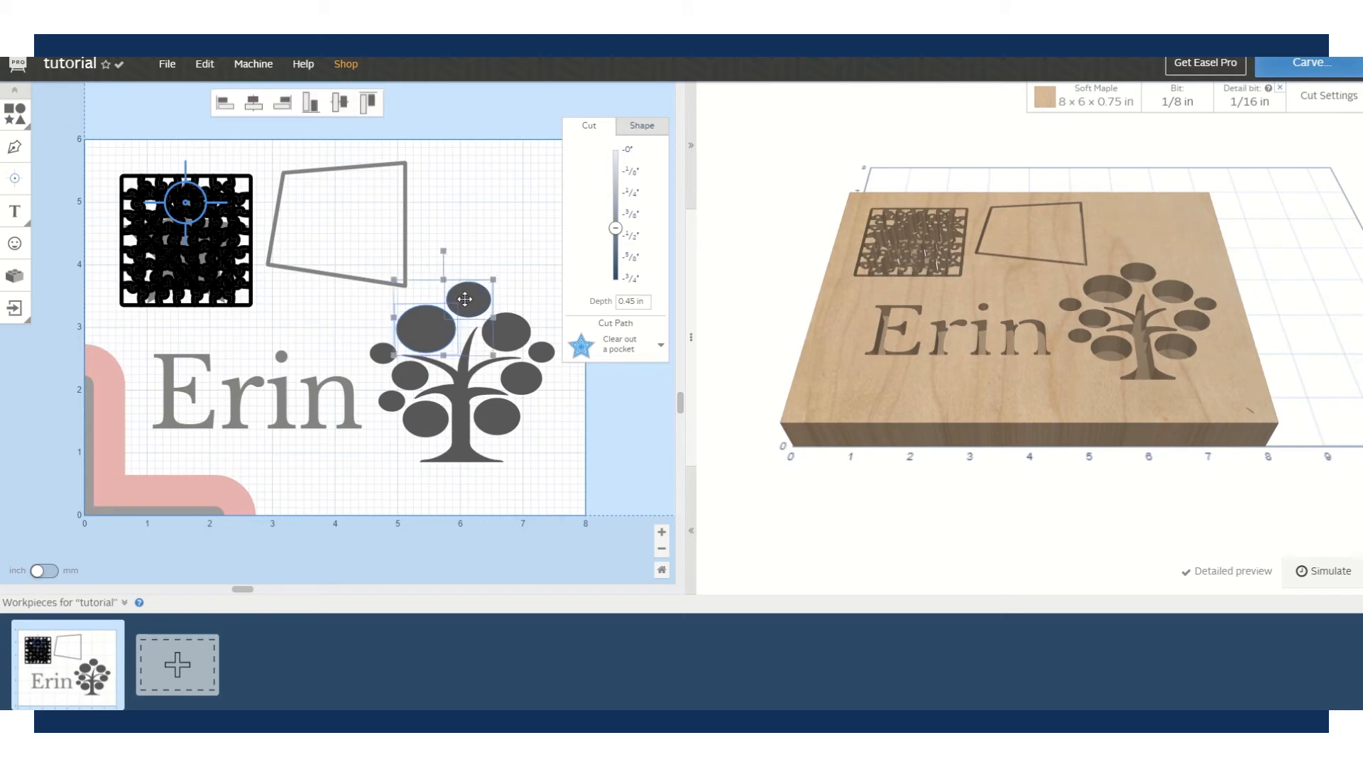
shift+click(511, 328)
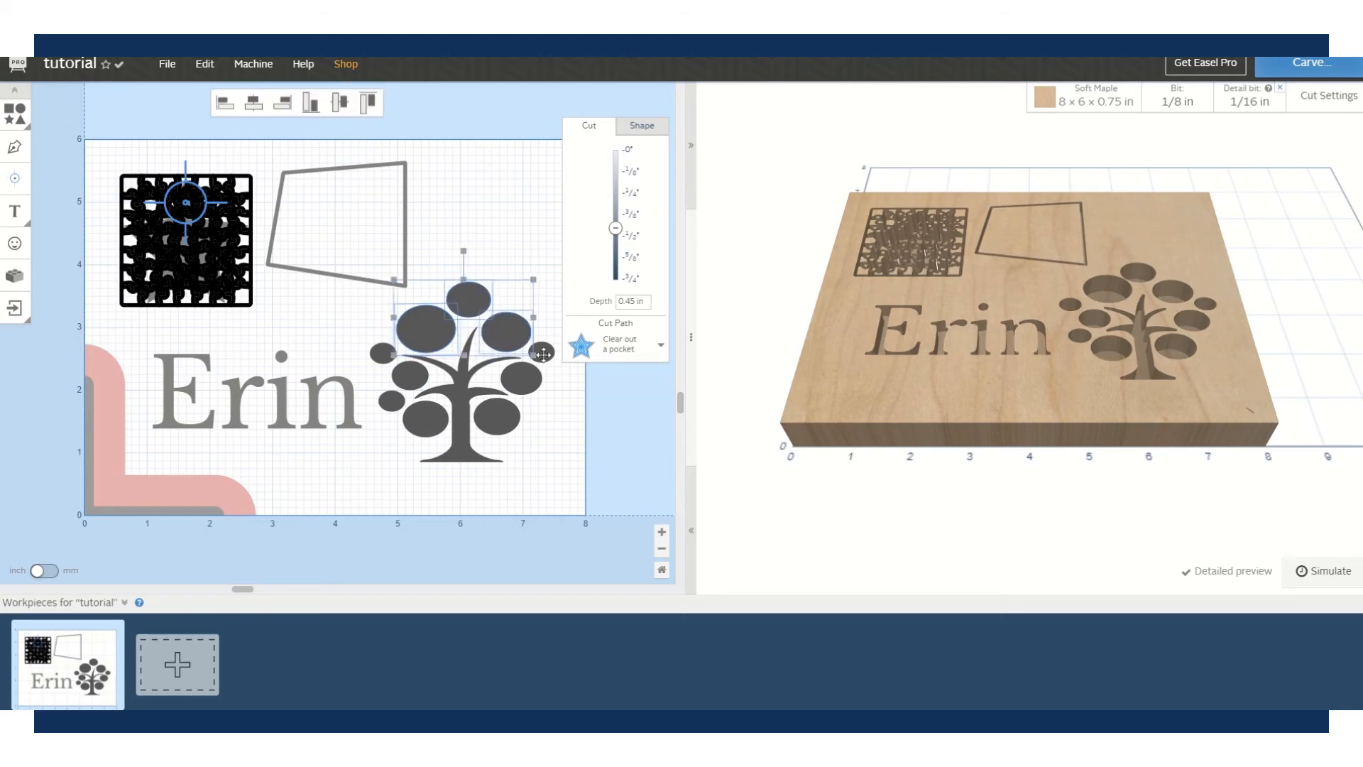
click(437, 247)
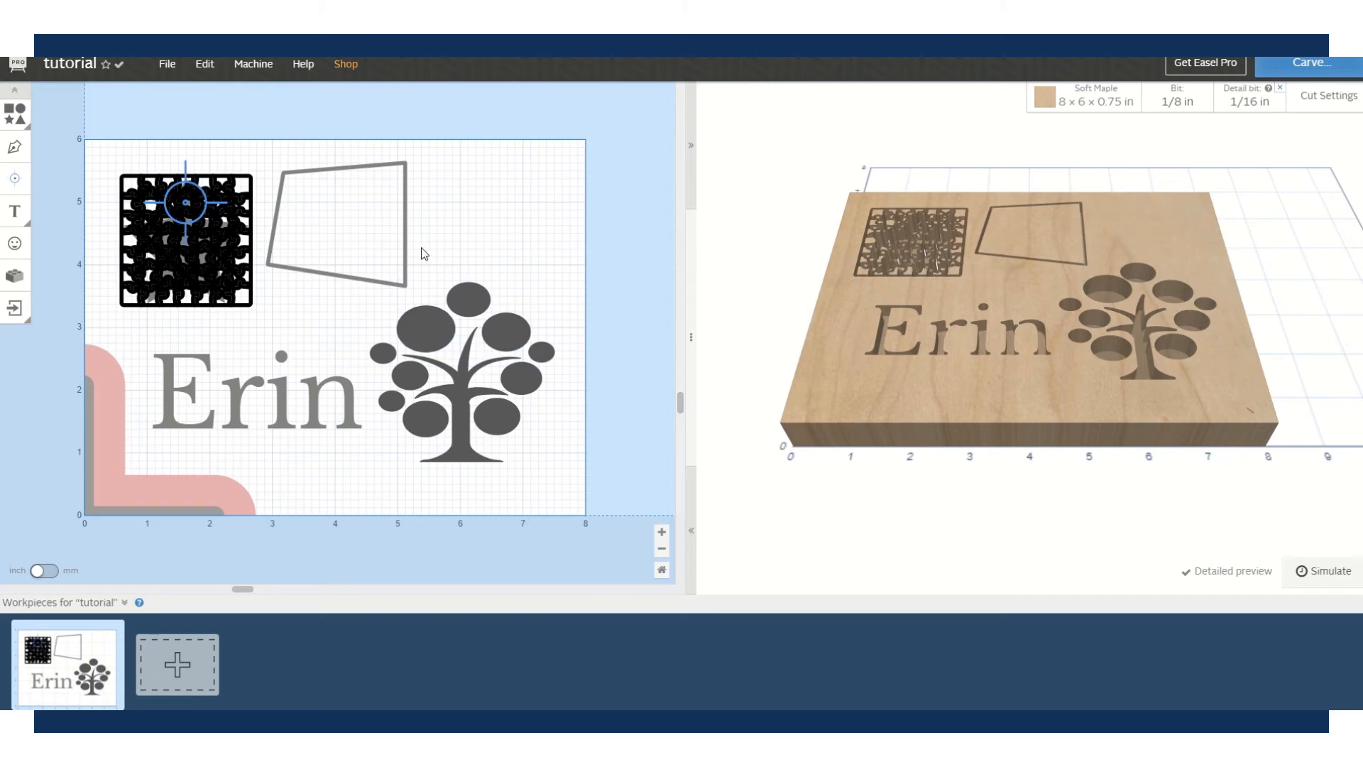
drag(421, 247, 520, 340)
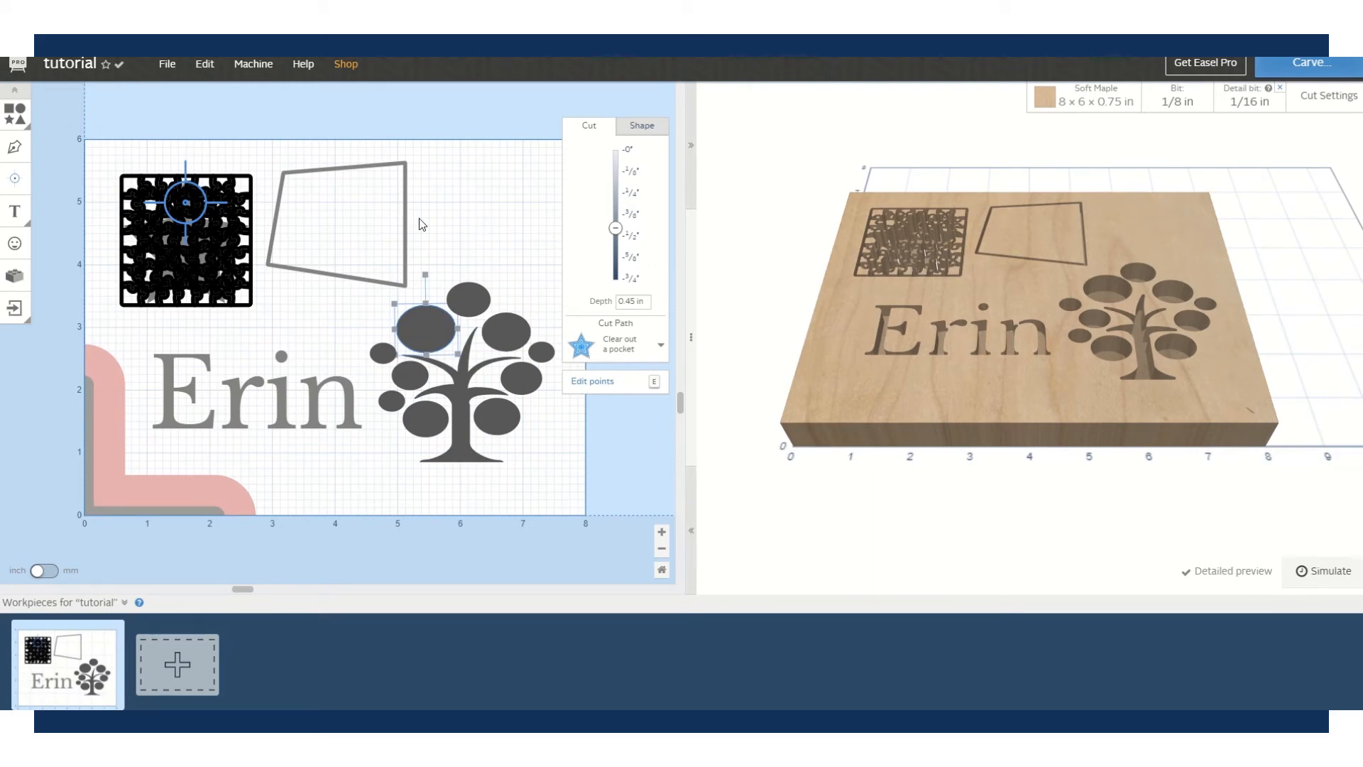
- Enter point editing on the upper-left circle and pull its top point up into a teardrop
double_click(422, 333)
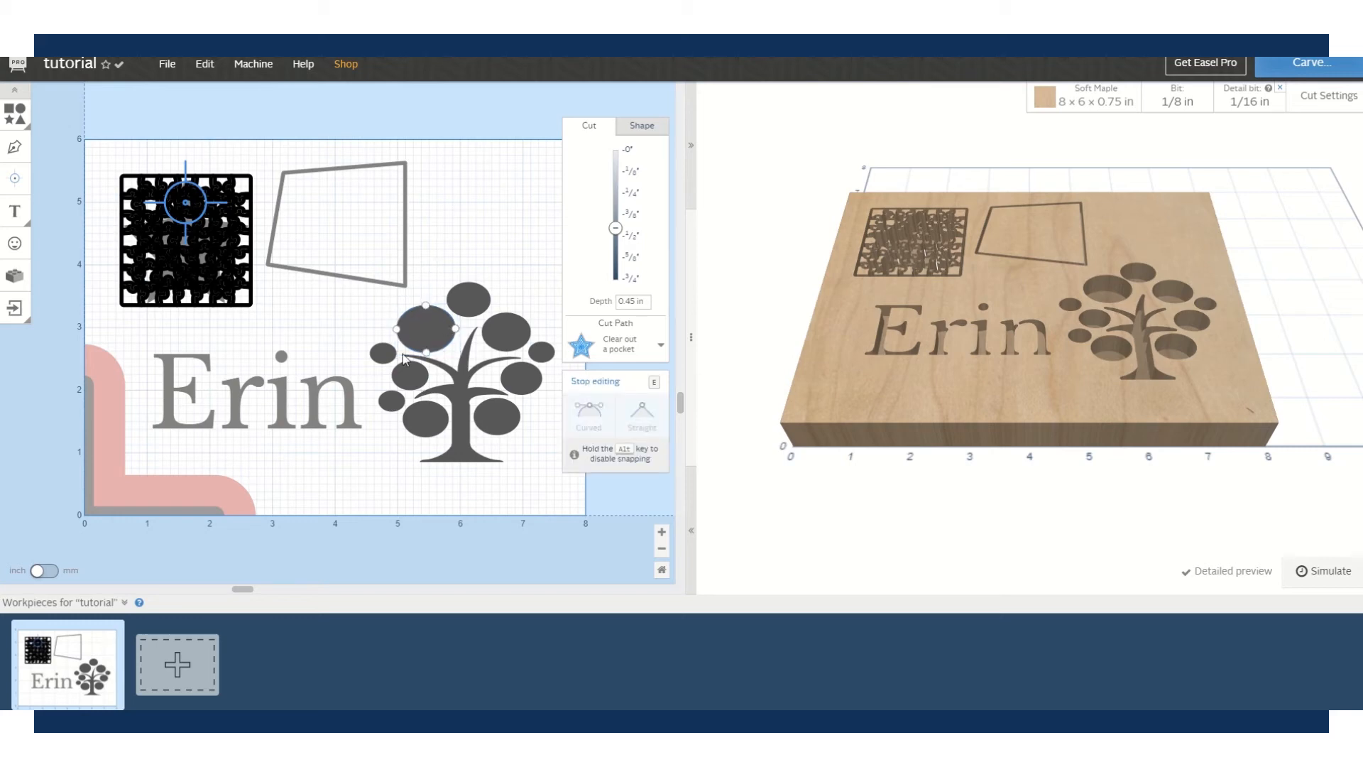
key(e)
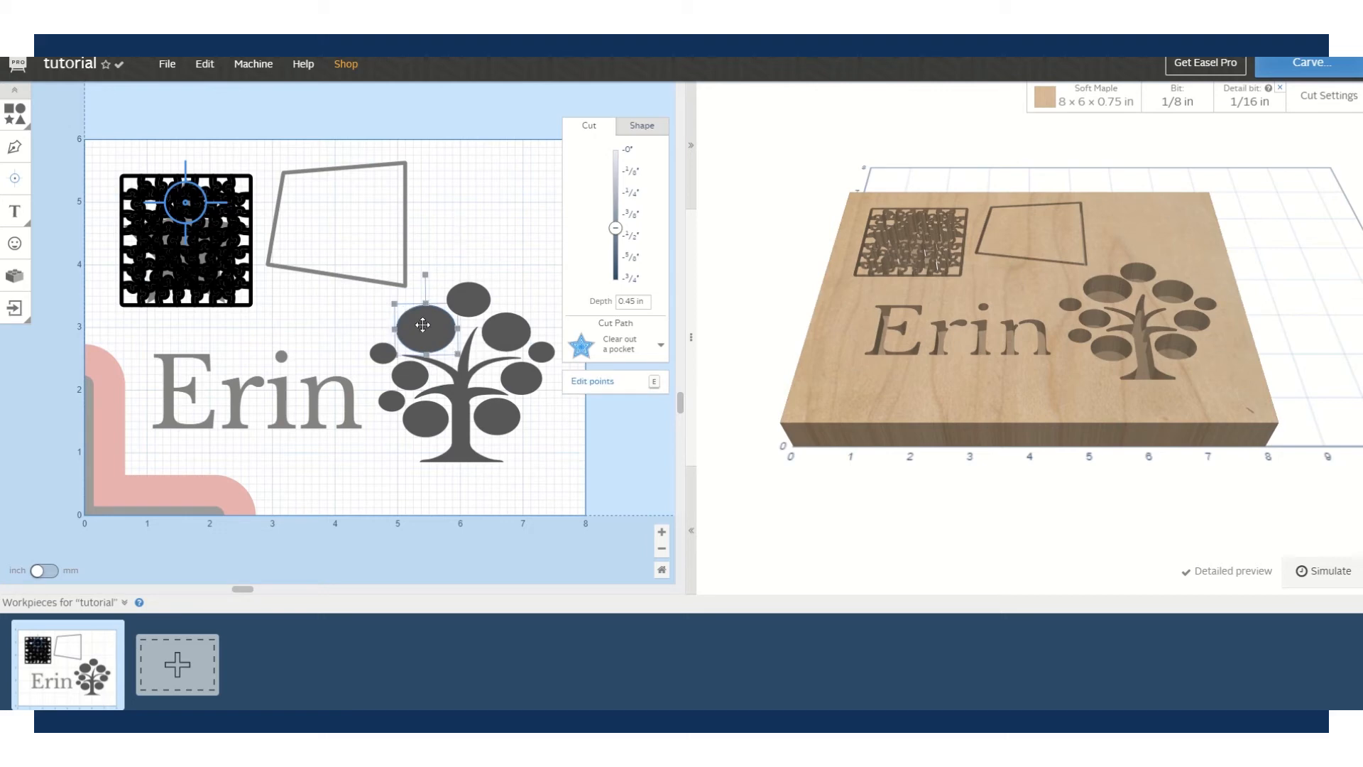
click(588, 383)
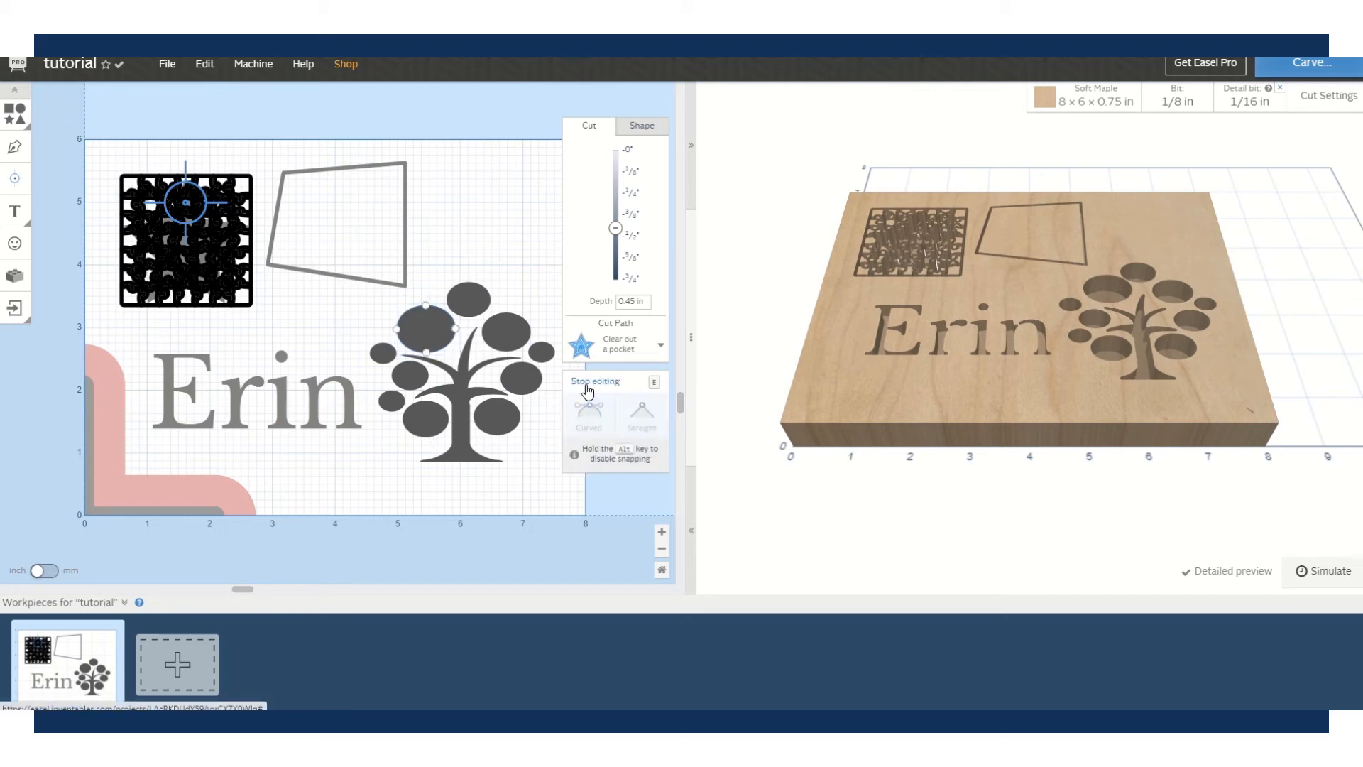
click(425, 305)
drag(424, 306, 403, 227)
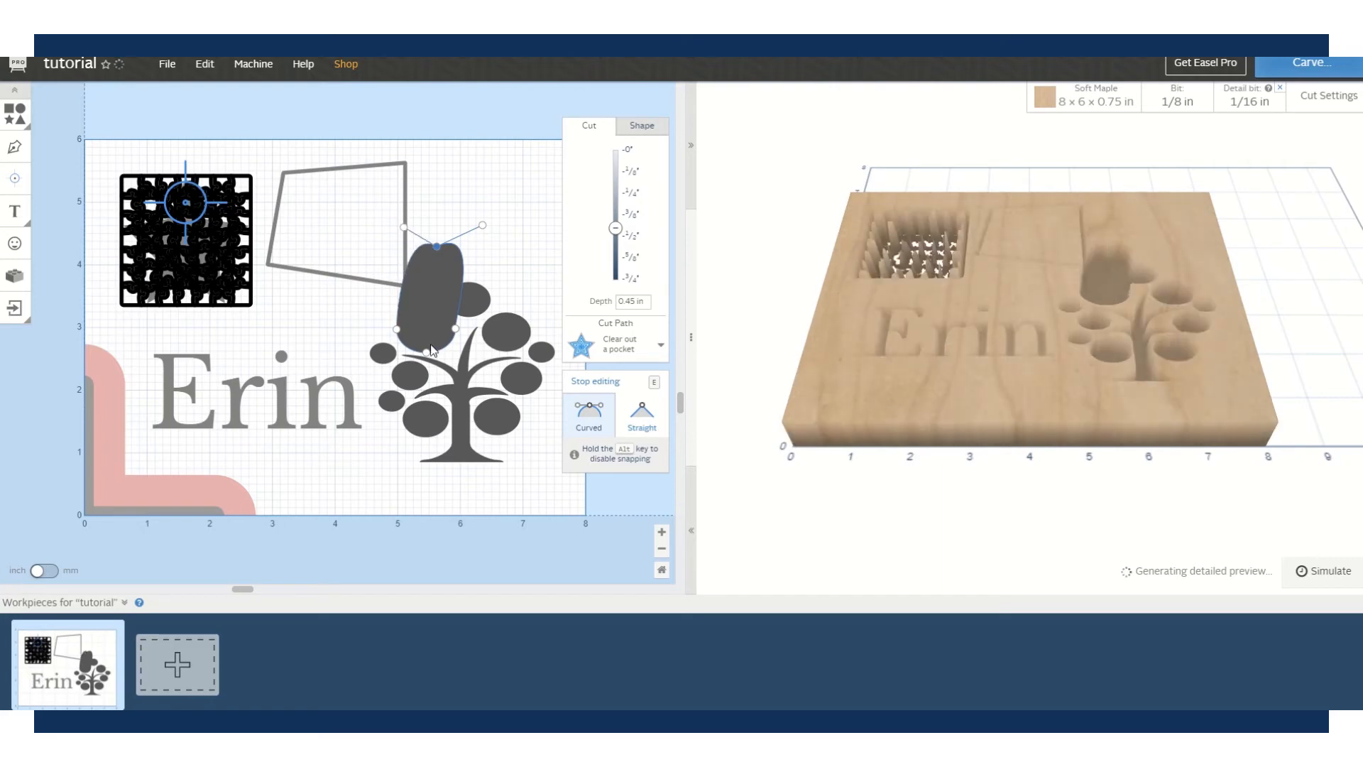
- Make the top point a sharp Straight corner and shorten the tip into a leaf
click(642, 415)
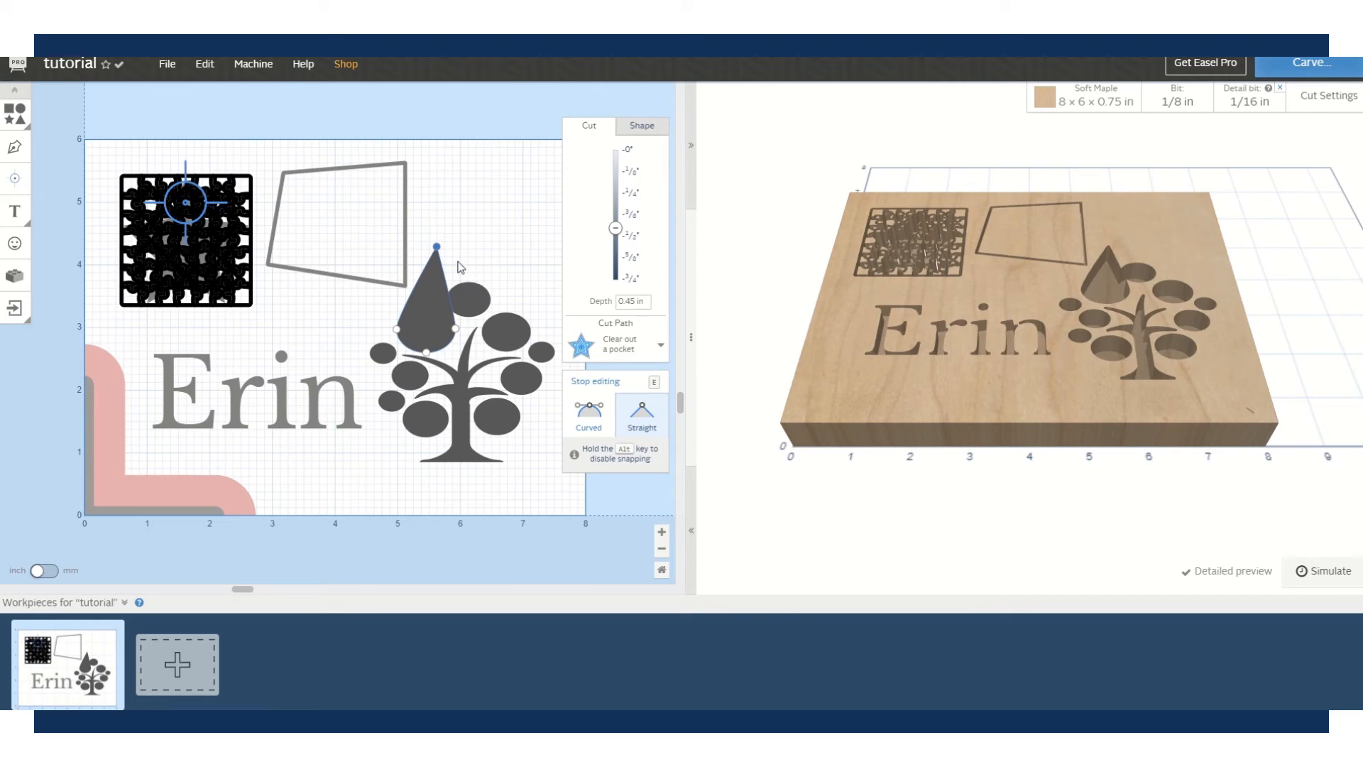
drag(437, 246, 437, 218)
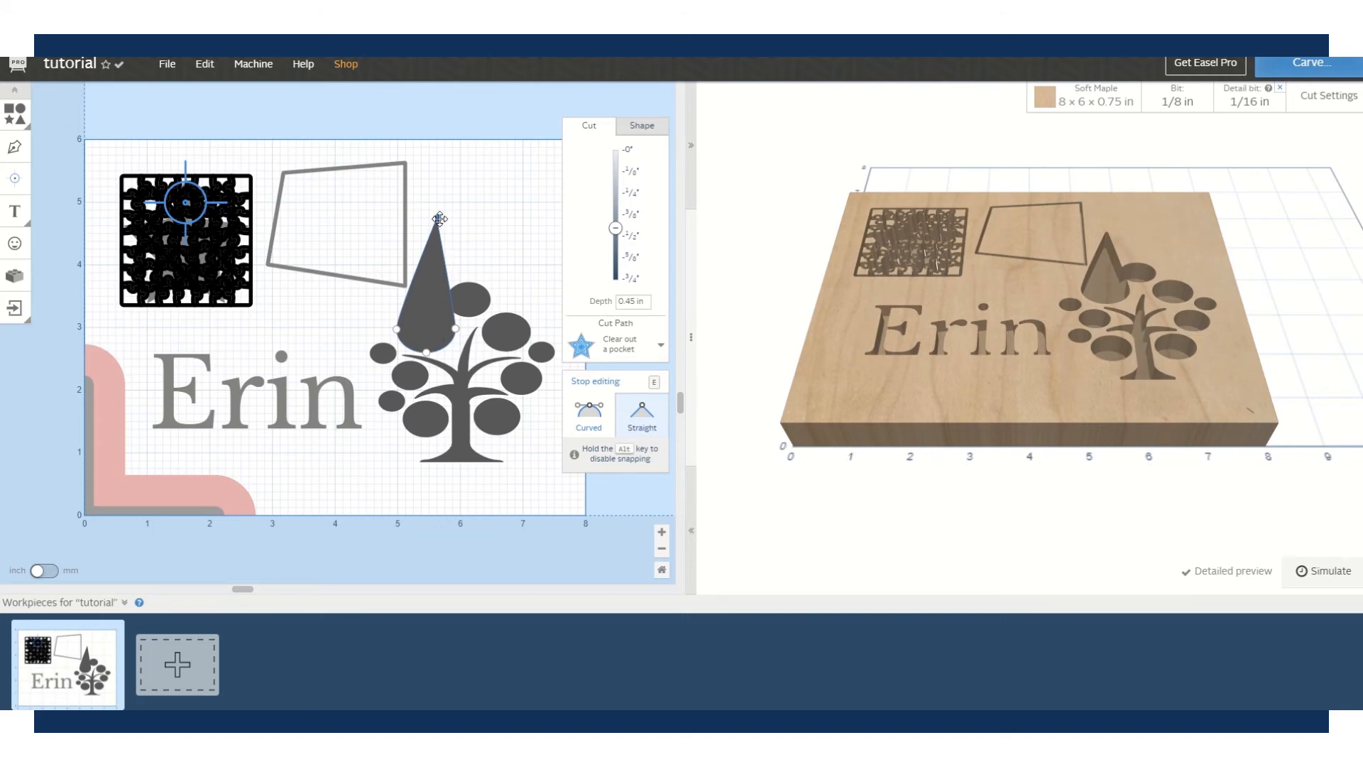
drag(436, 218, 432, 292)
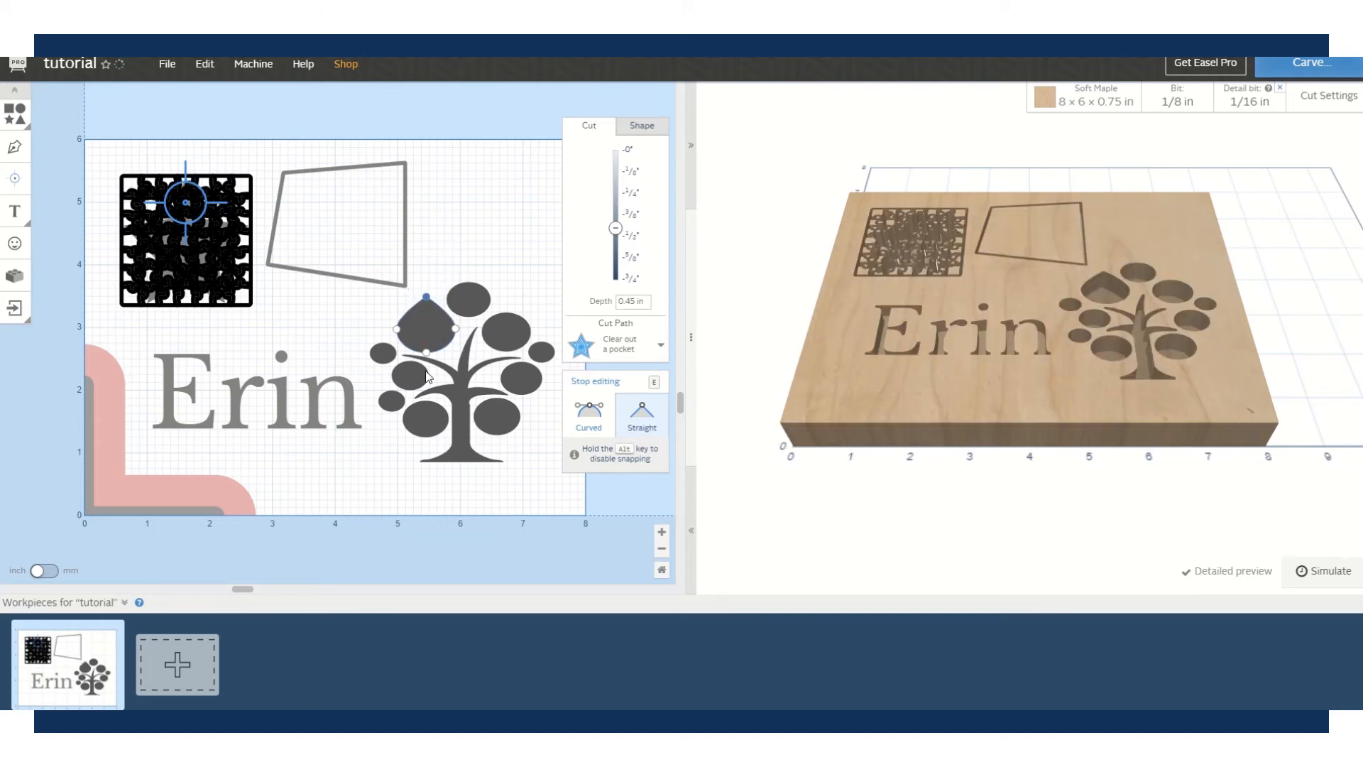
click(595, 381)
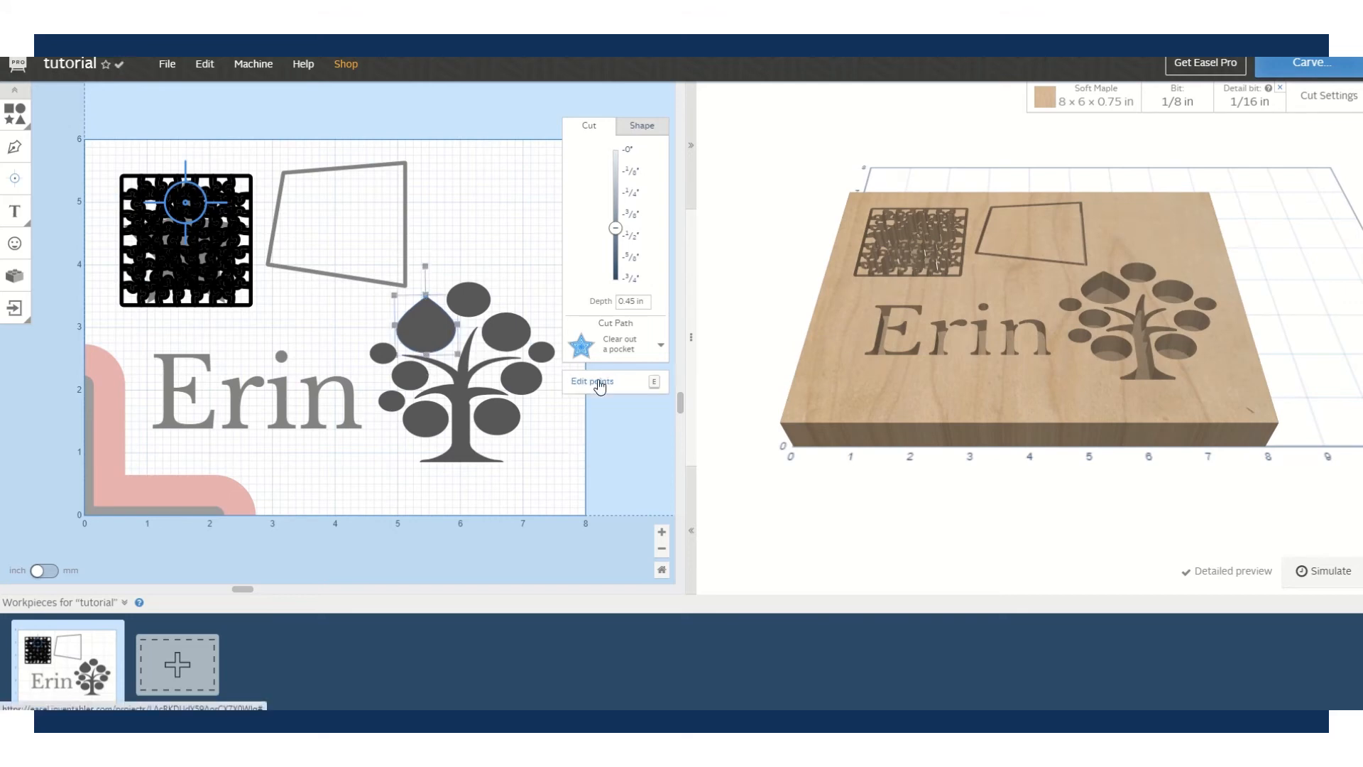
click(445, 250)
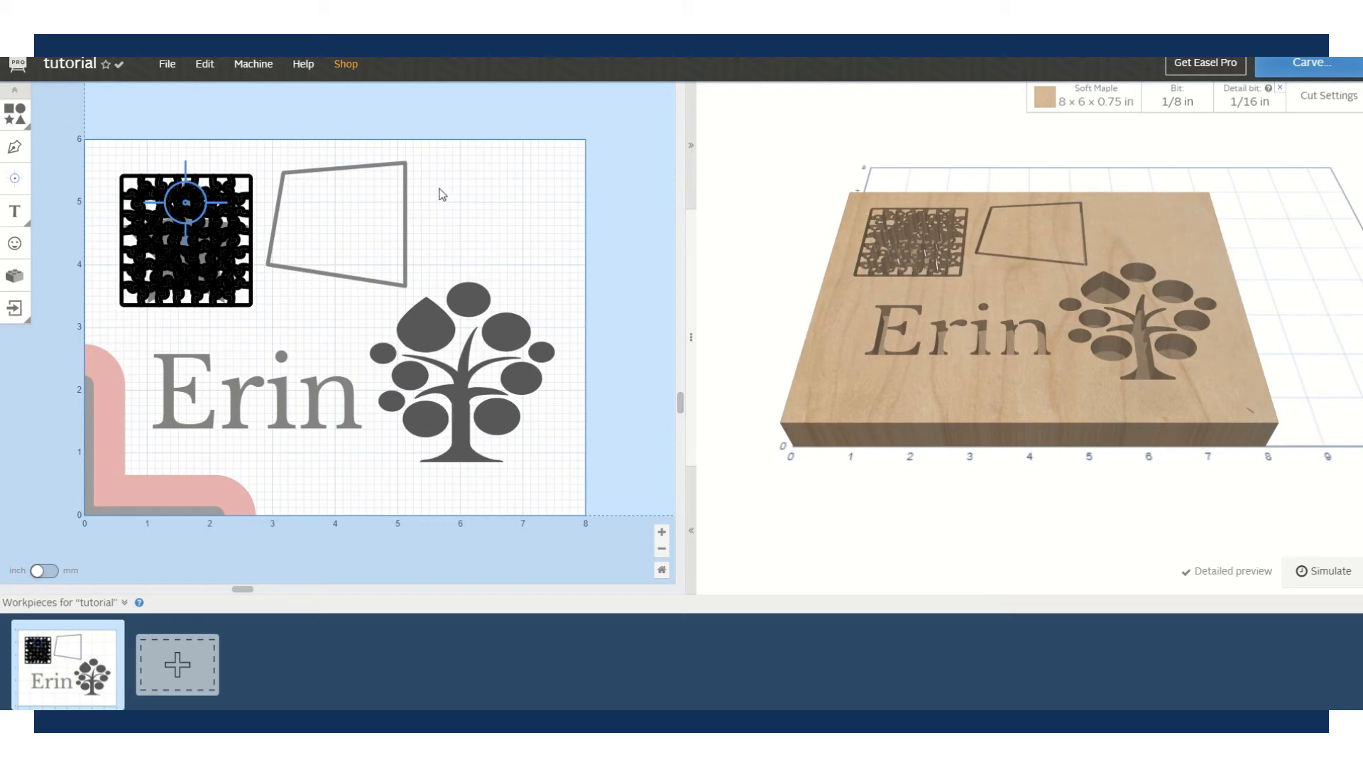
click(241, 399)
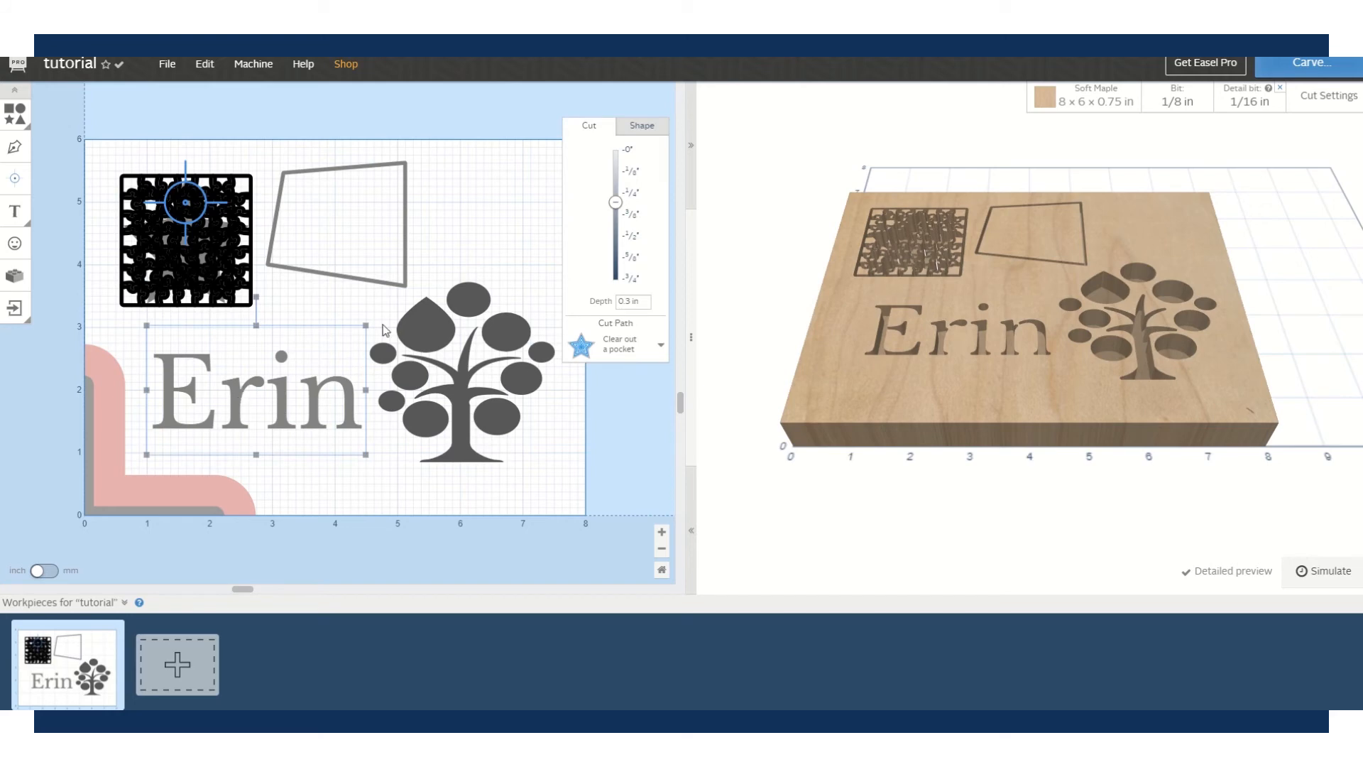
drag(366, 325, 304, 330)
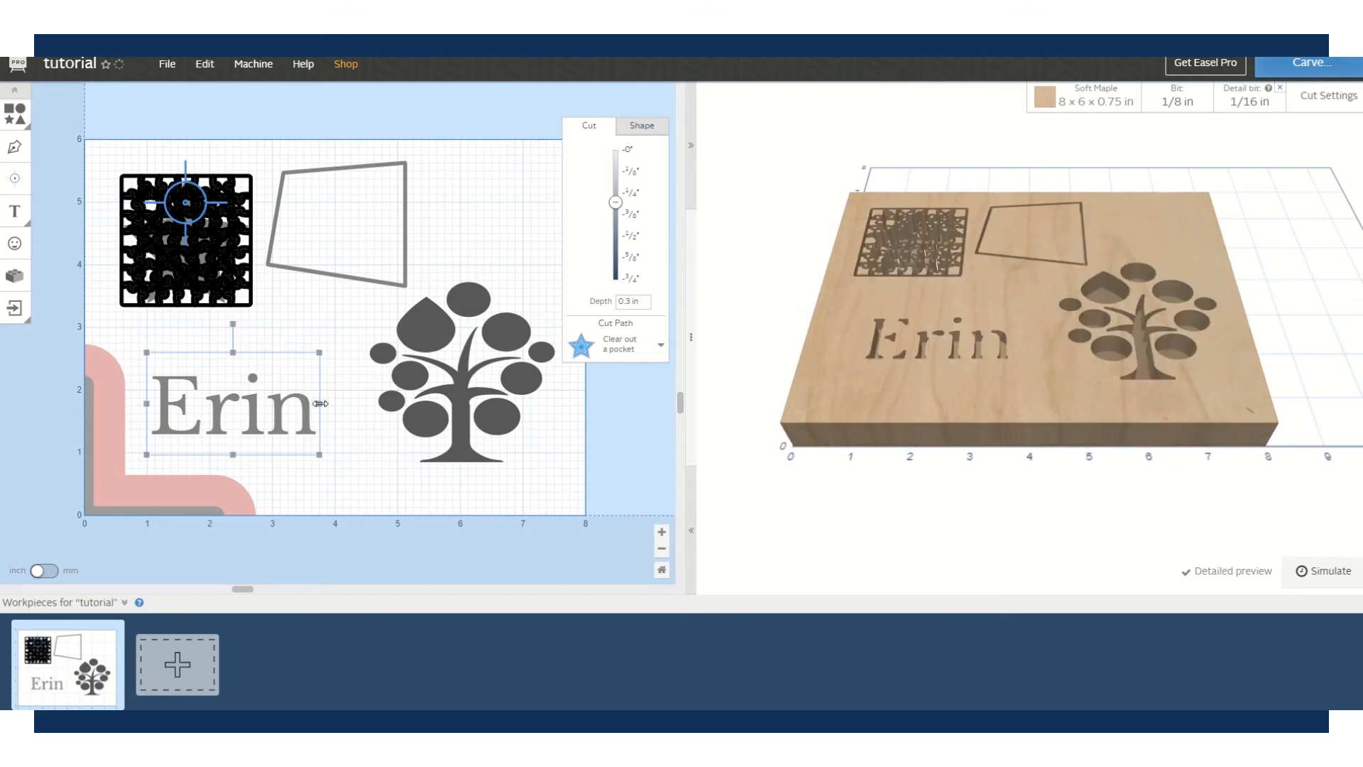
mouse_move(320, 403)
mouse_down()
mouse_move(387, 403)
mouse_move(299, 402)
mouse_up()
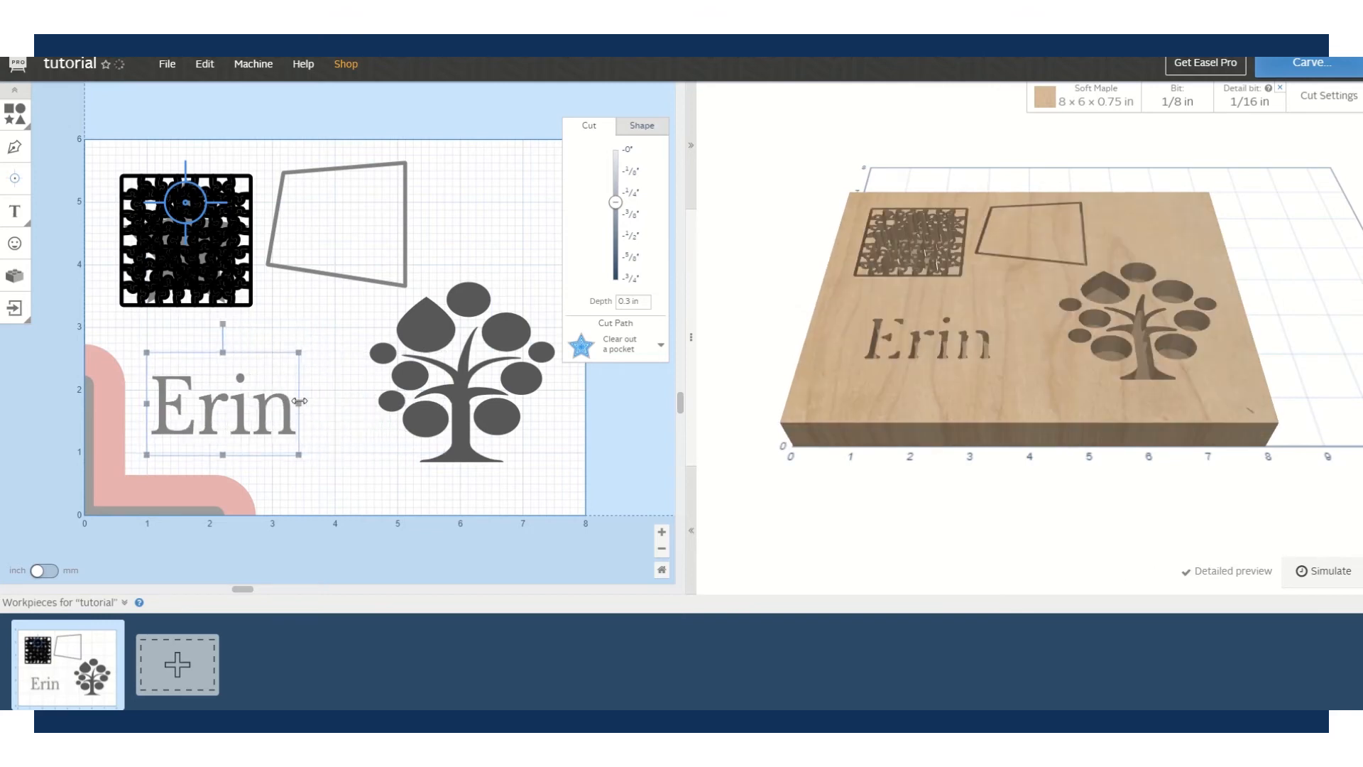
double_click(268, 399)
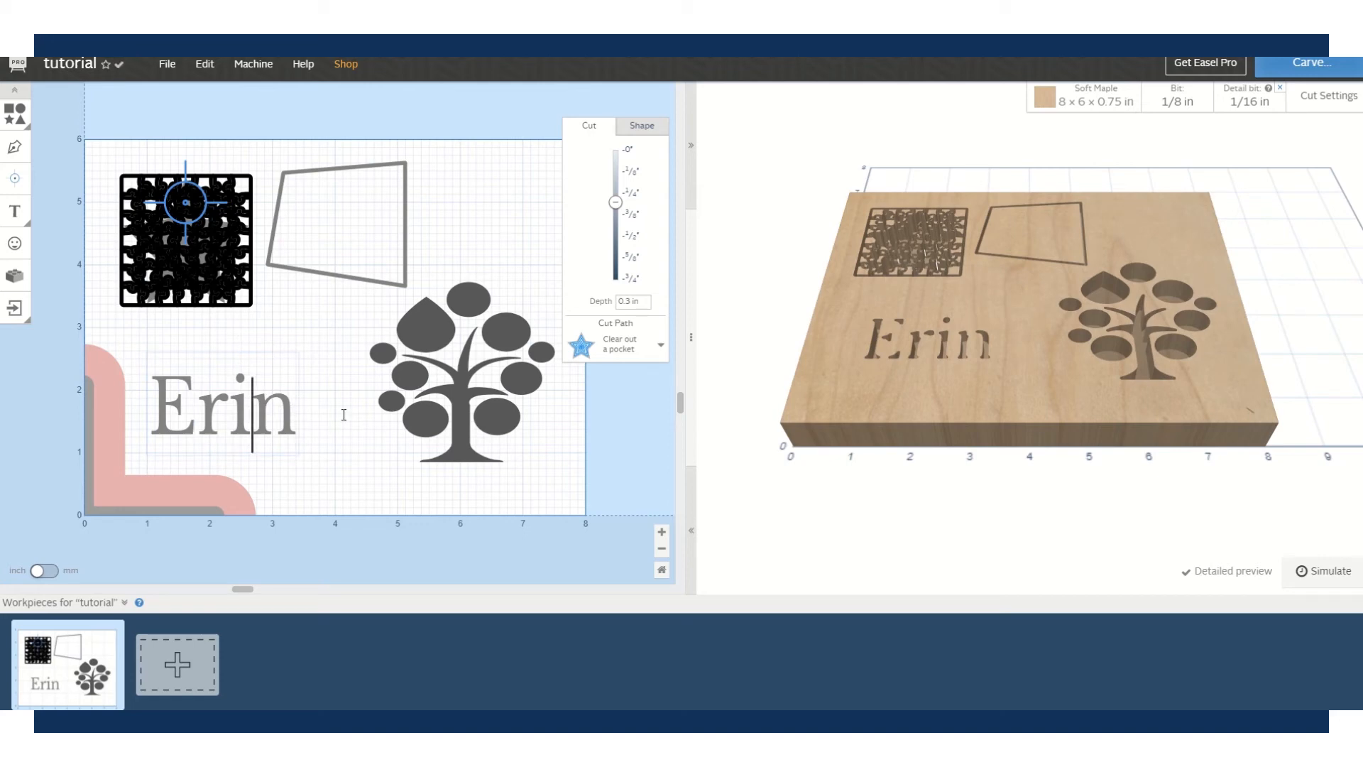
click(381, 447)
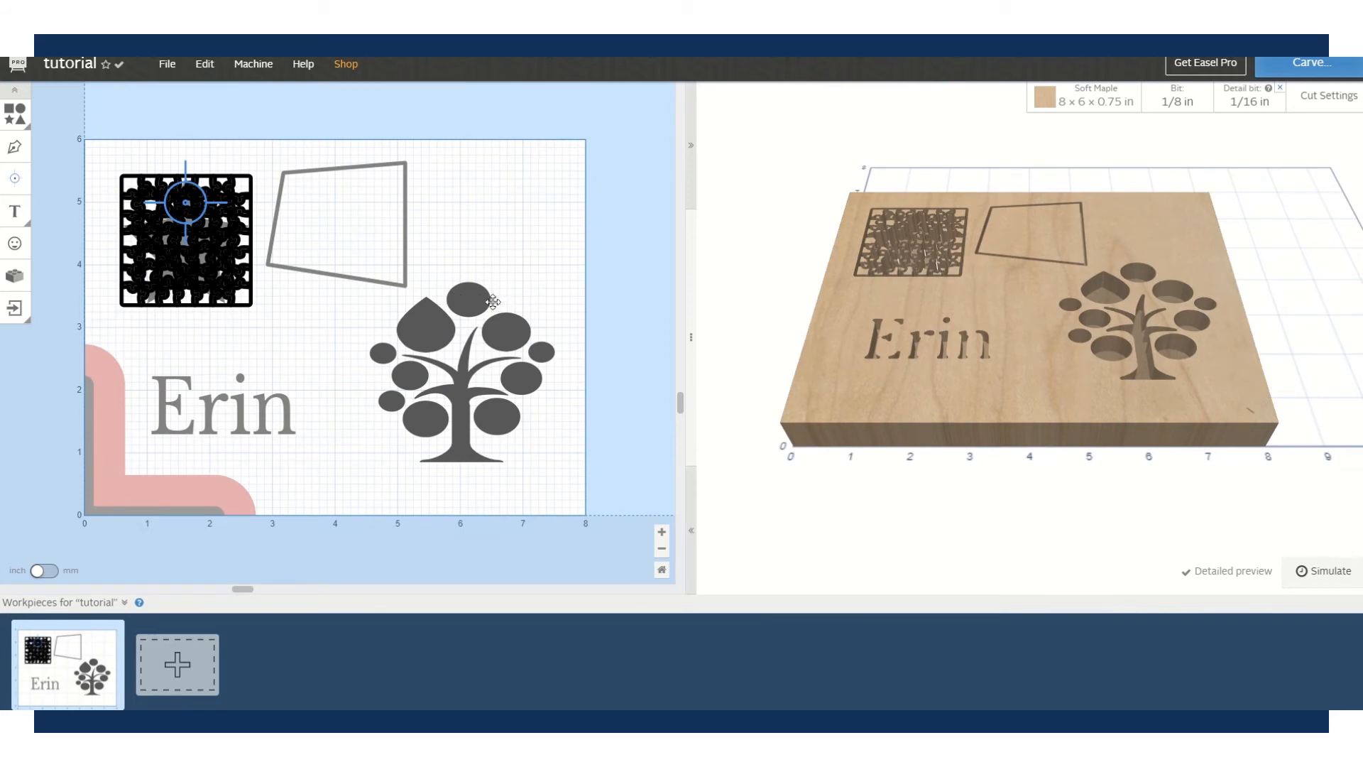
- Delete the quadrilateral outline and try box-selecting the tree's shapes
click(337, 277)
key(Delete)
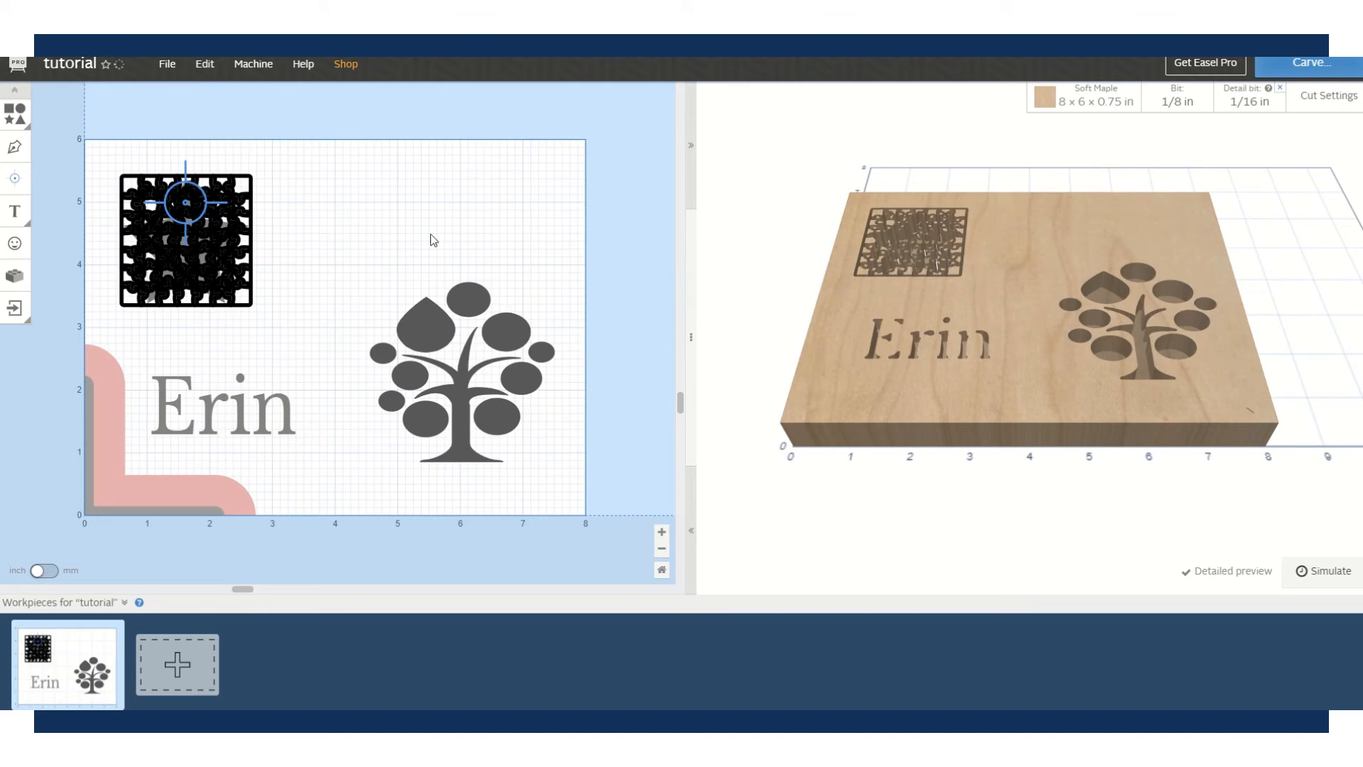
drag(333, 247, 574, 506)
click(387, 194)
- Drag the tree's top circle off, undo it, and marquee-select the whole tree
click(463, 301)
drag(463, 301, 495, 209)
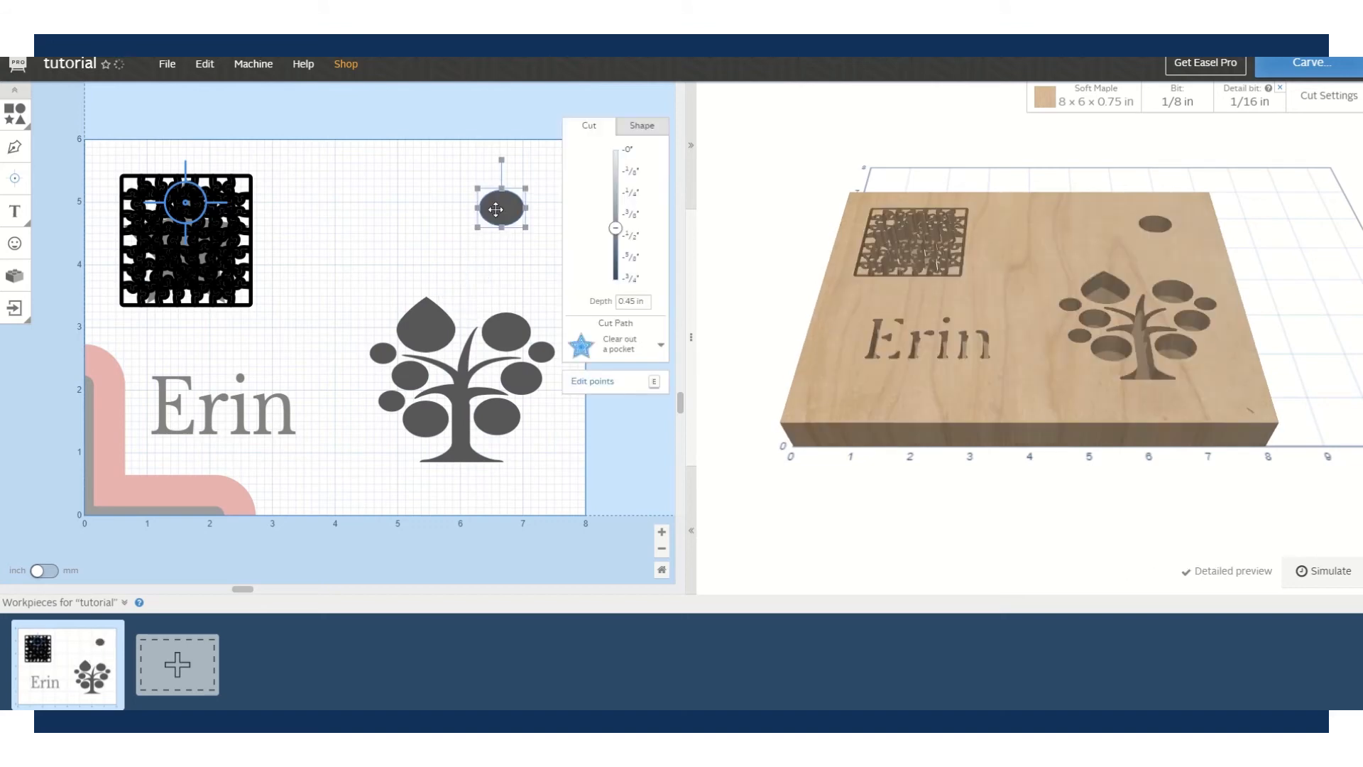
key(ctrl+z)
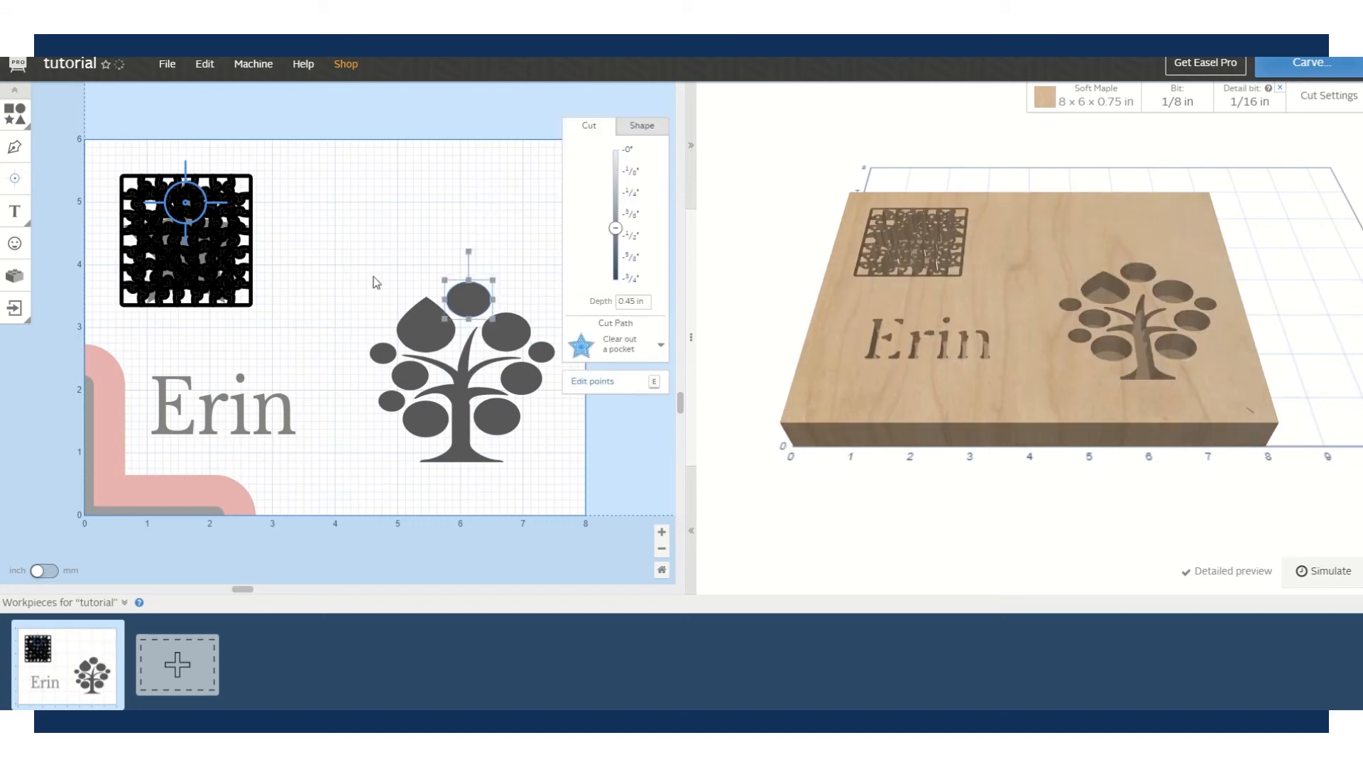
drag(349, 254, 568, 503)
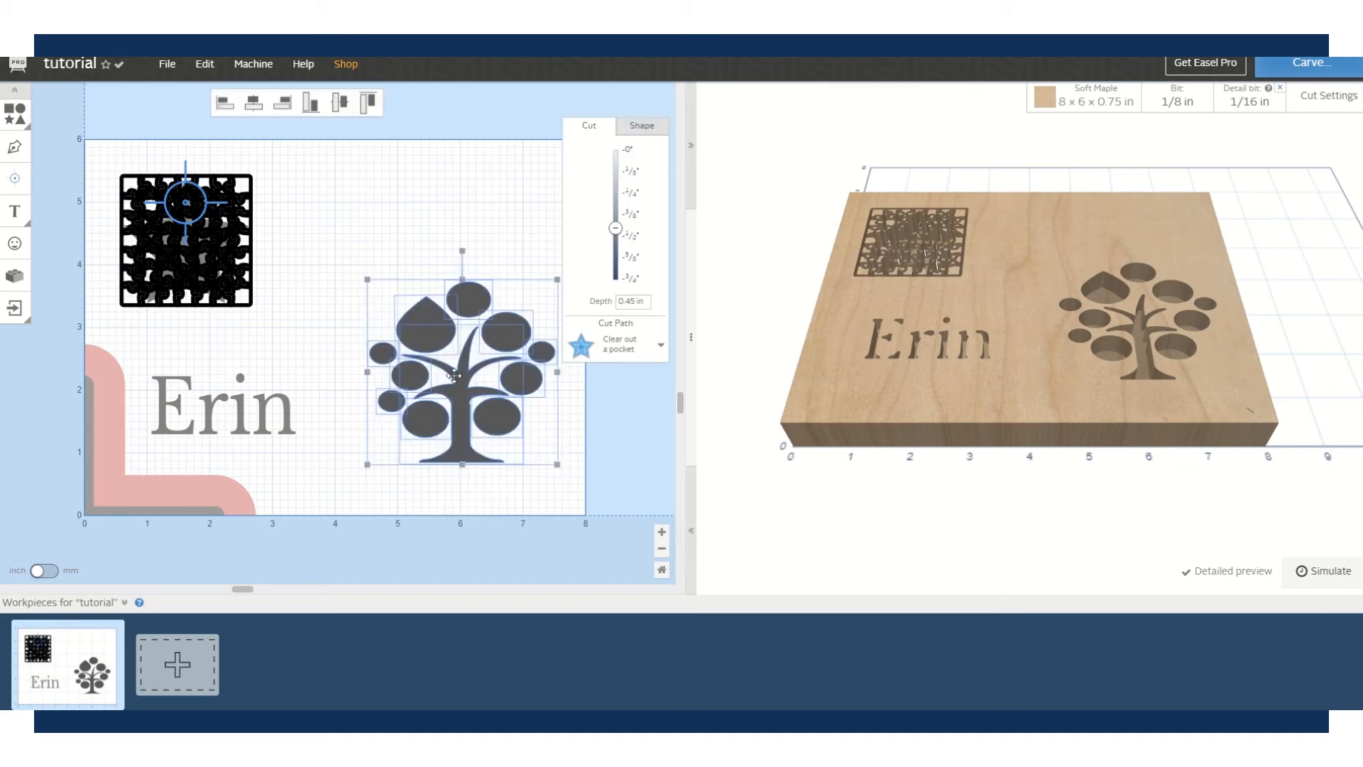
- Merge the tree's circles and trunk into one object with Edit > Combine
click(204, 66)
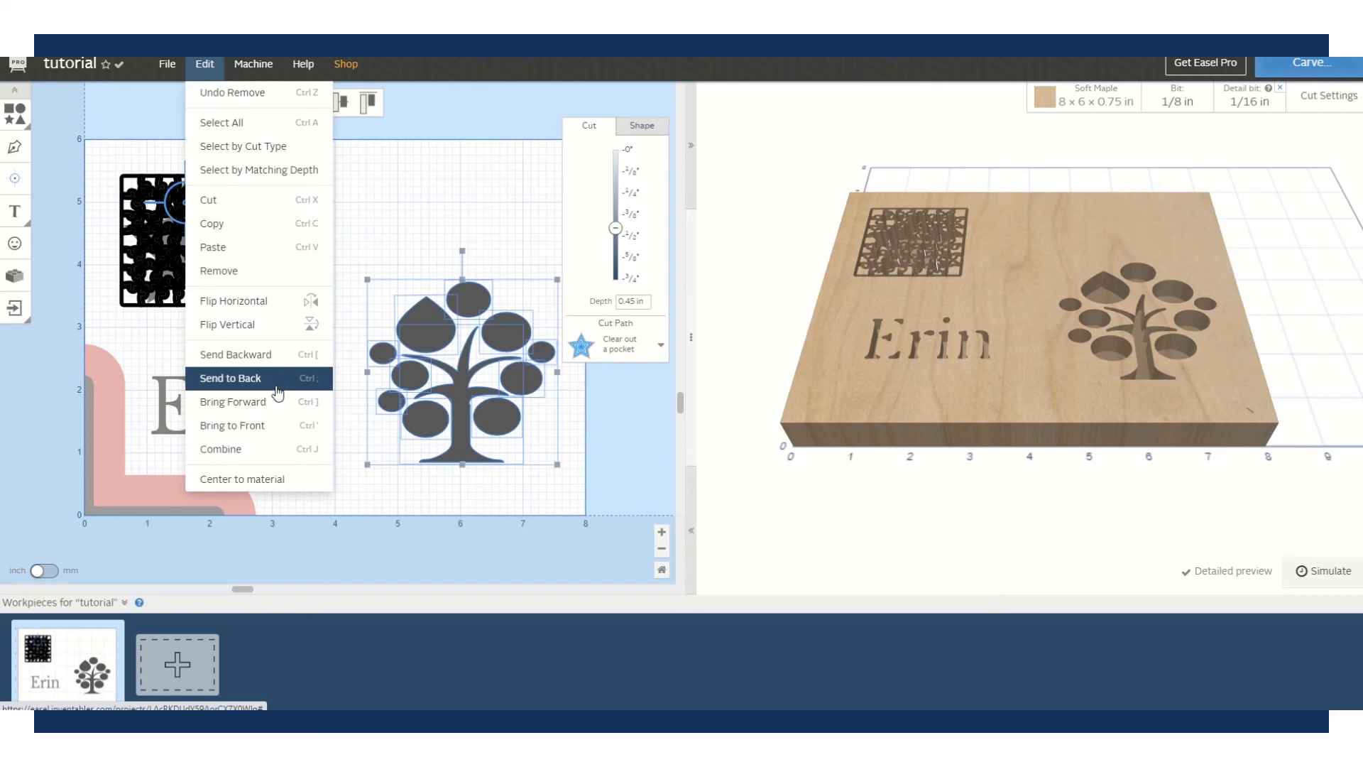
click(269, 448)
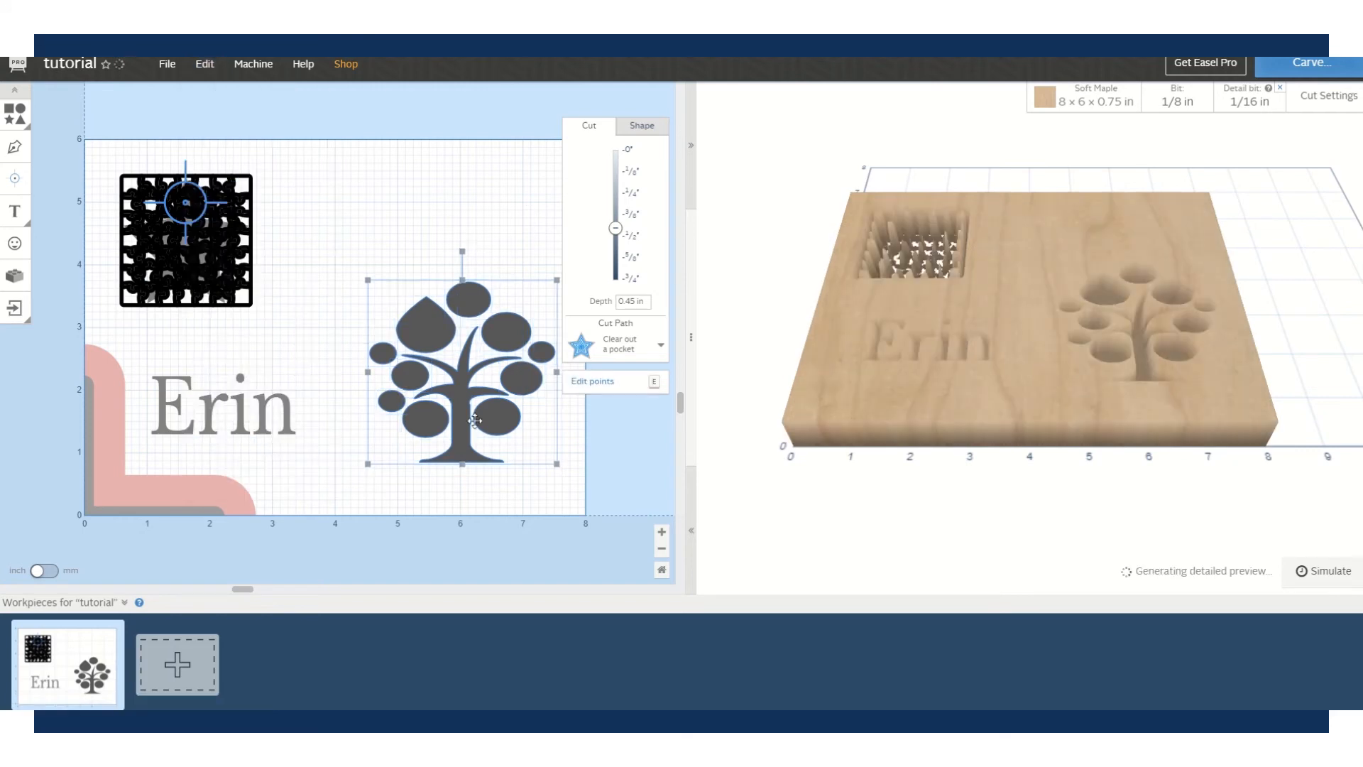
click(401, 207)
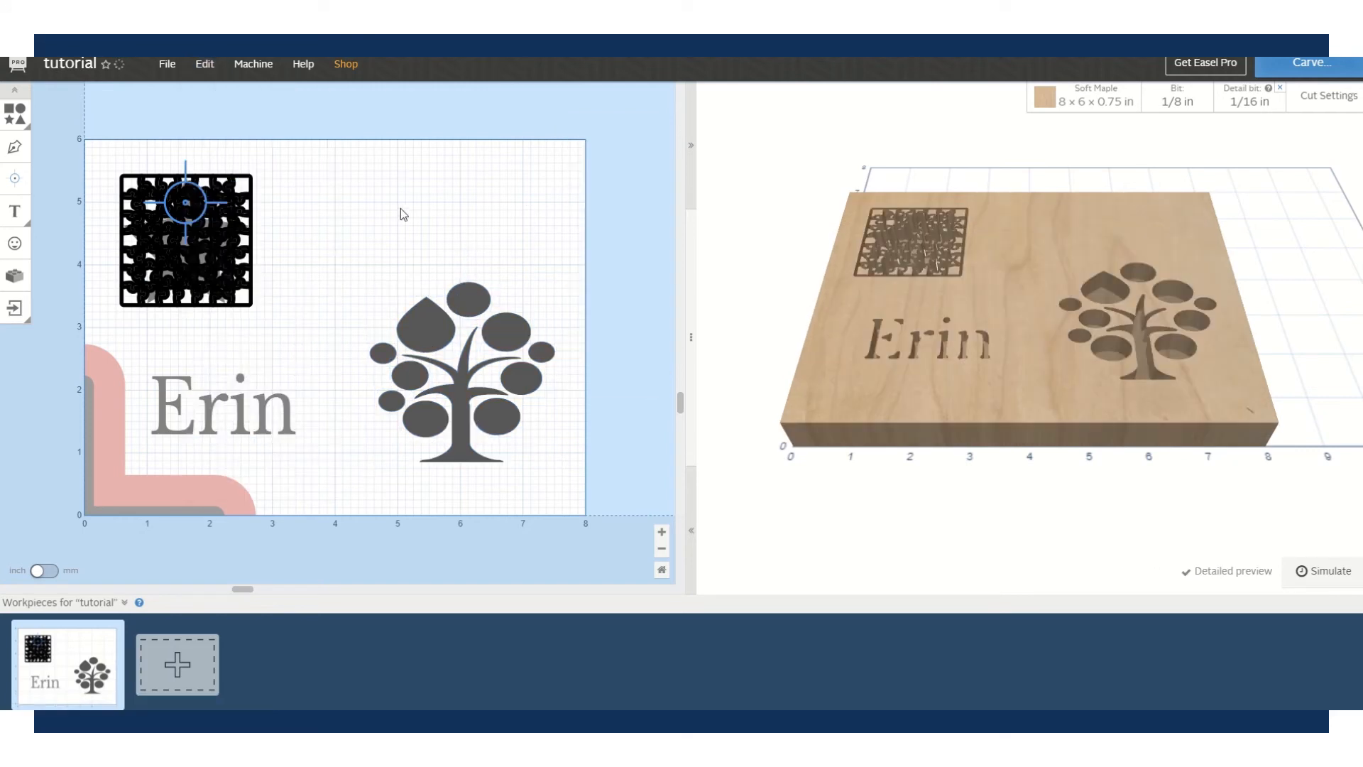
click(440, 344)
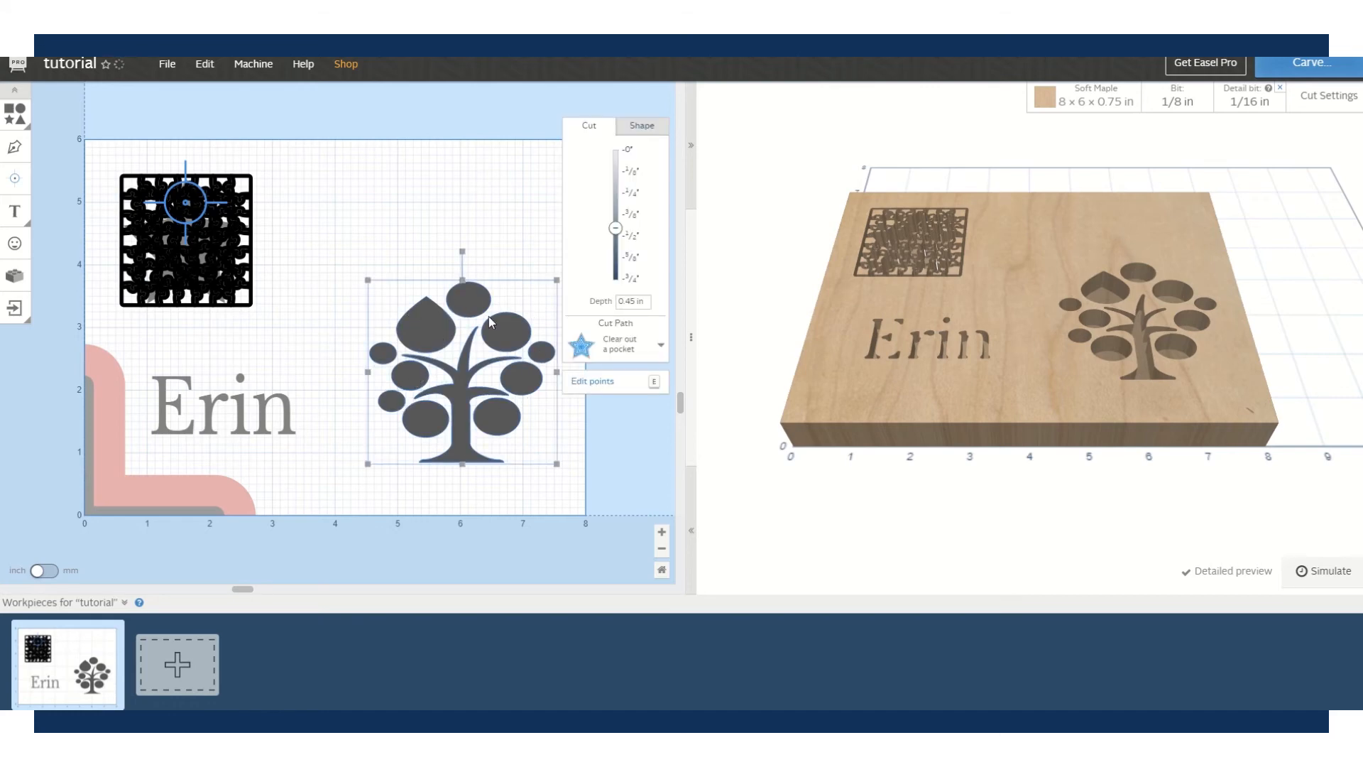
click(415, 196)
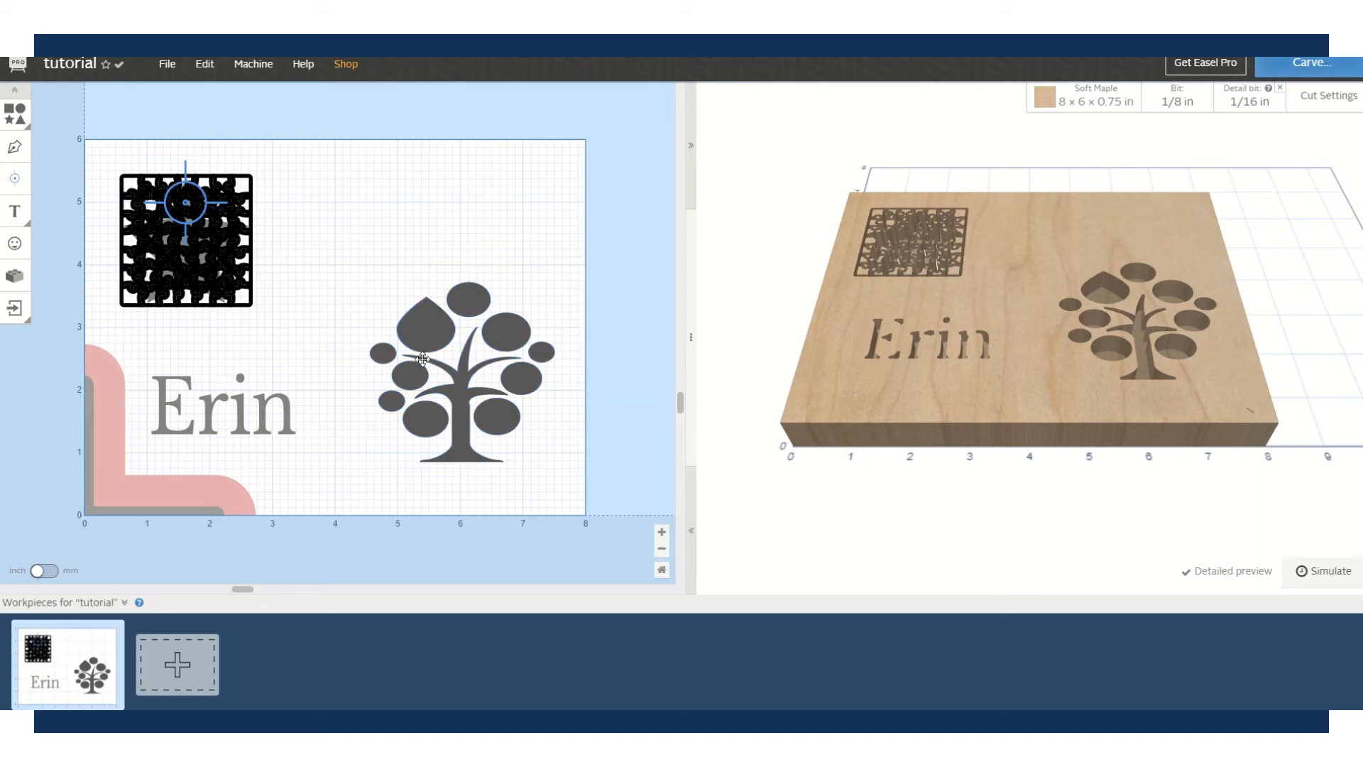
click(10, 110)
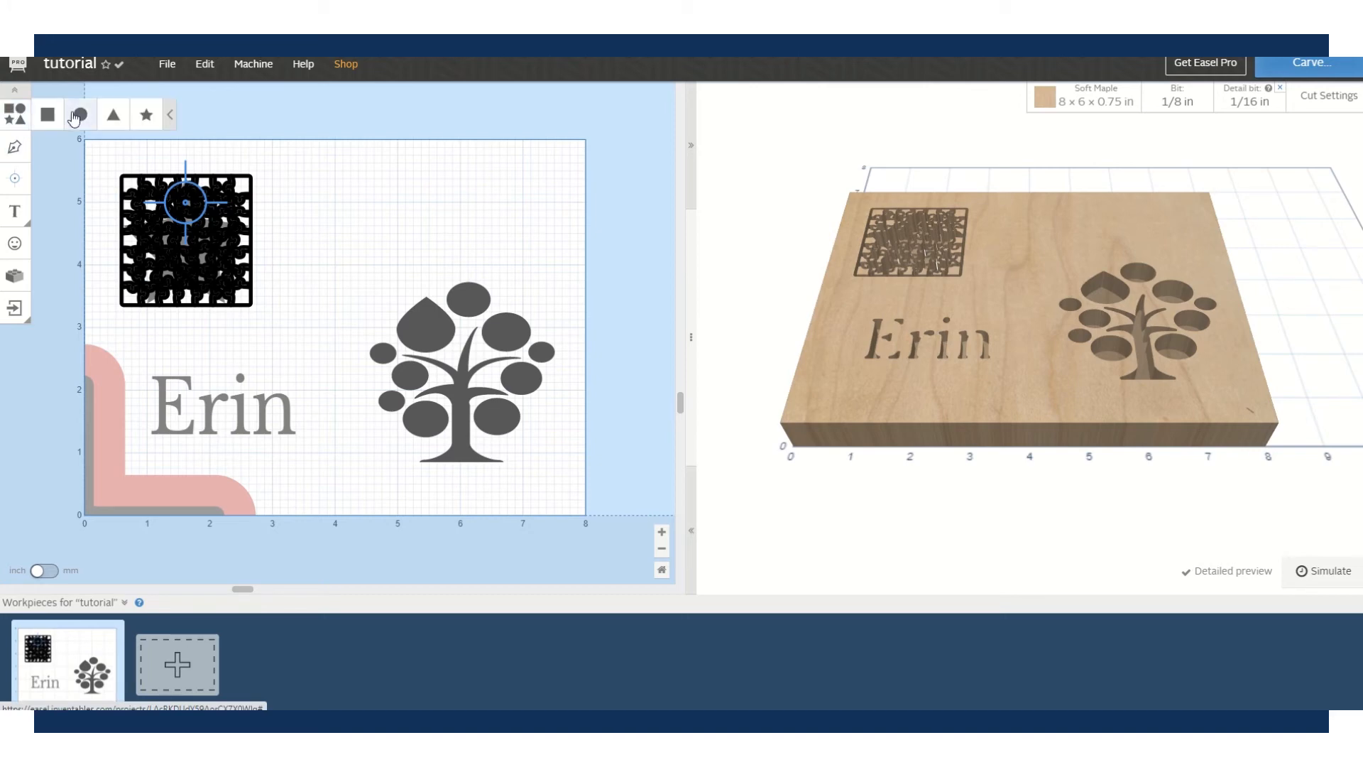
- Add a small square above and left of the tree, then select it together with the tree
click(48, 115)
drag(207, 322, 365, 159)
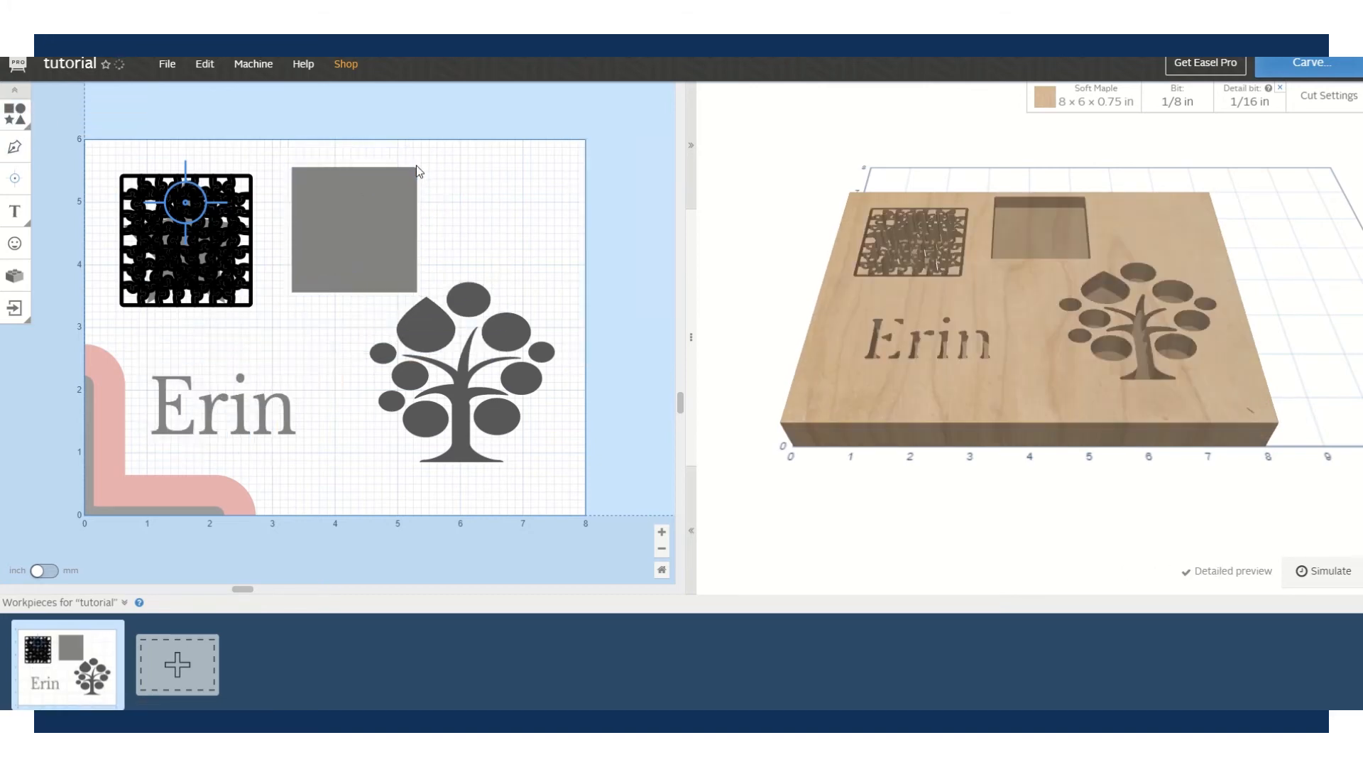
drag(419, 166, 346, 238)
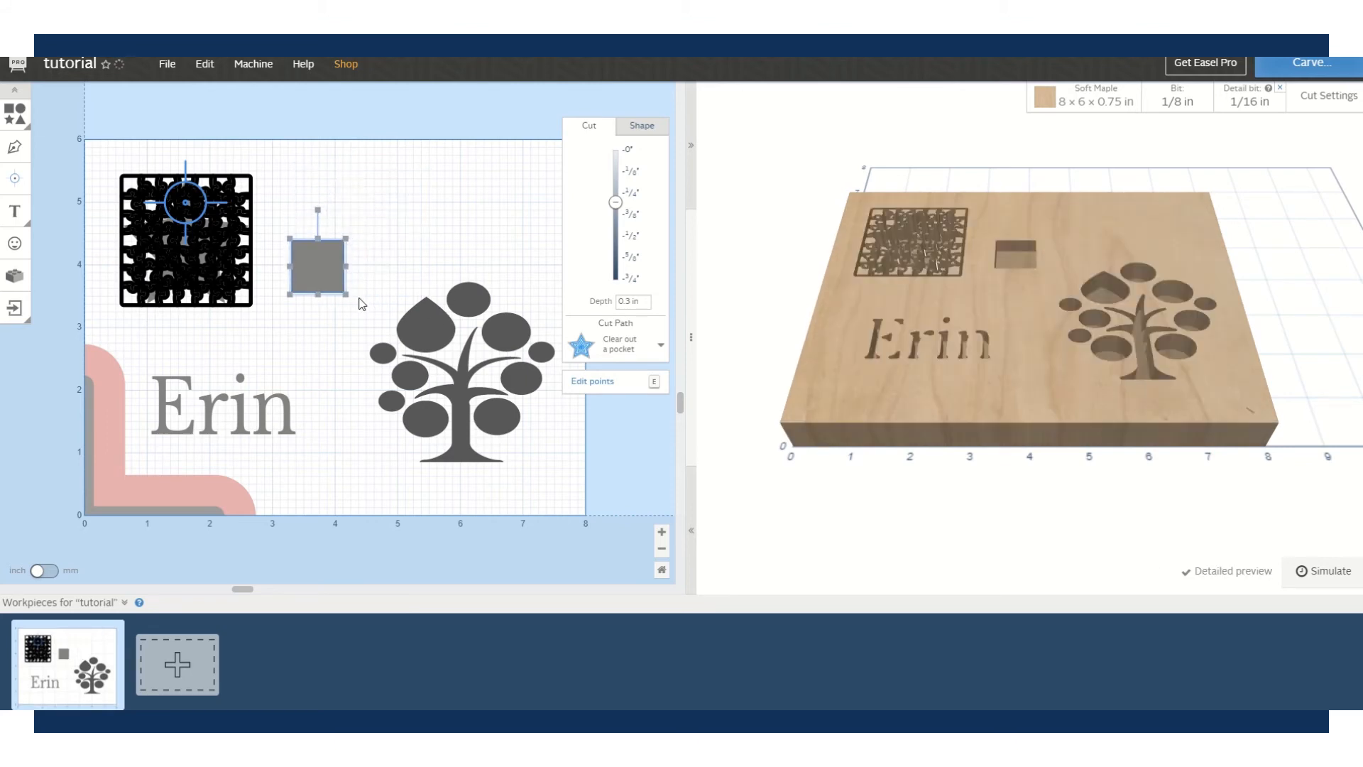
shift+click(448, 326)
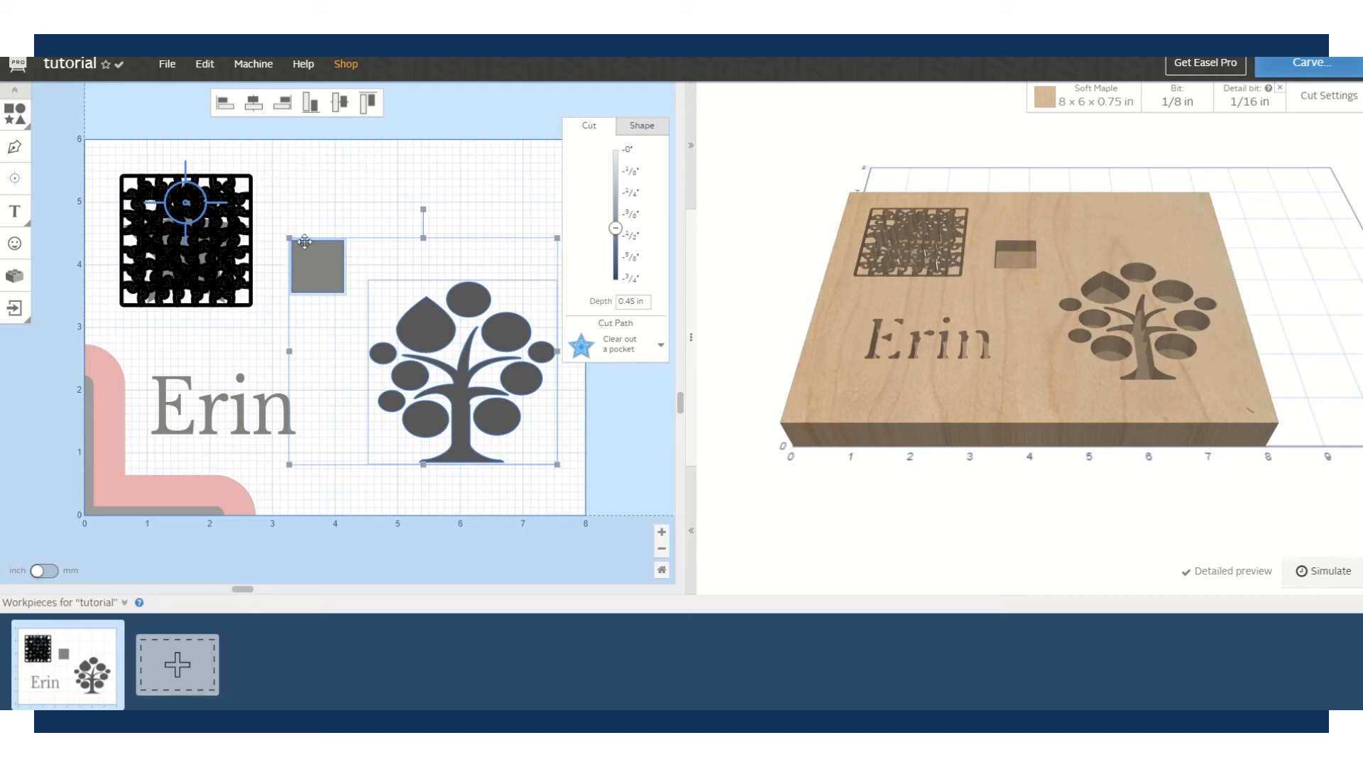
- Align the square and tree so the square sits at the tree's top-right corner
click(223, 105)
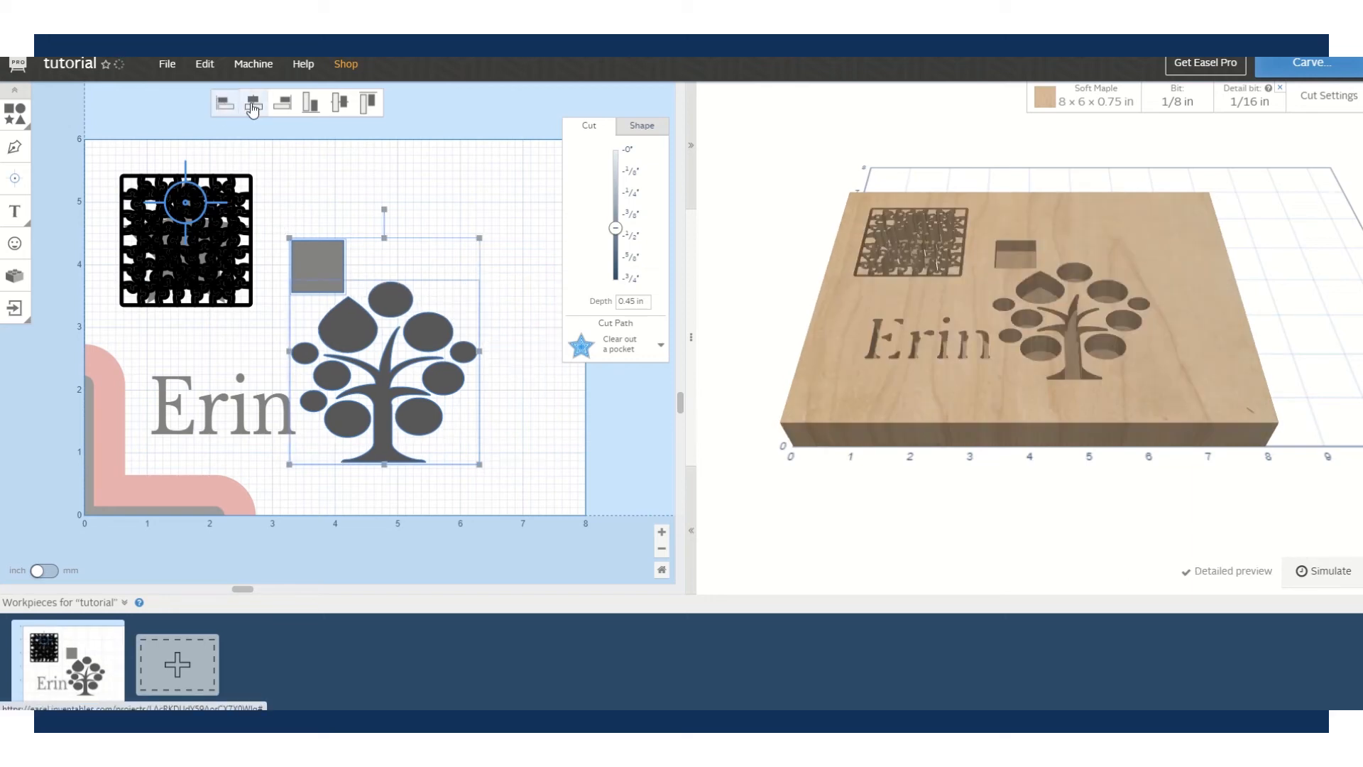
click(254, 104)
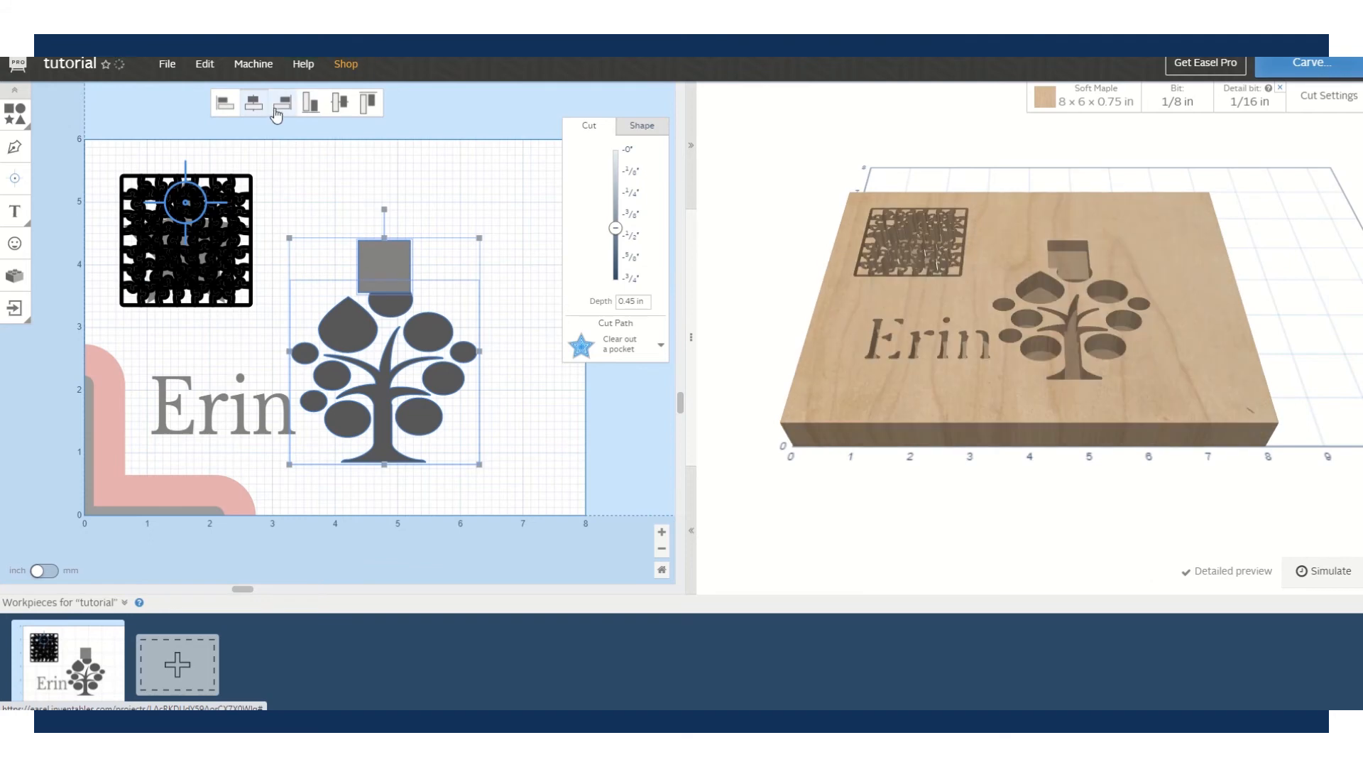
click(282, 105)
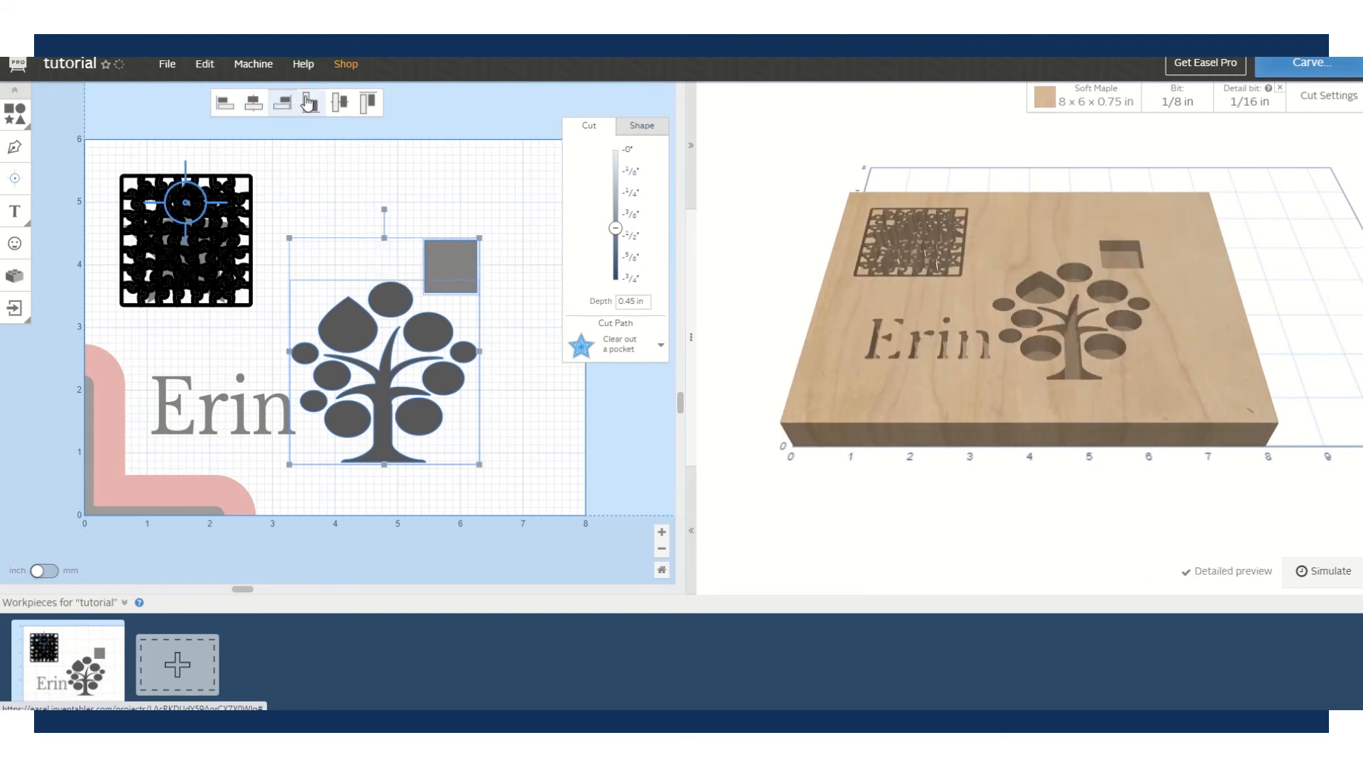
click(310, 105)
click(340, 104)
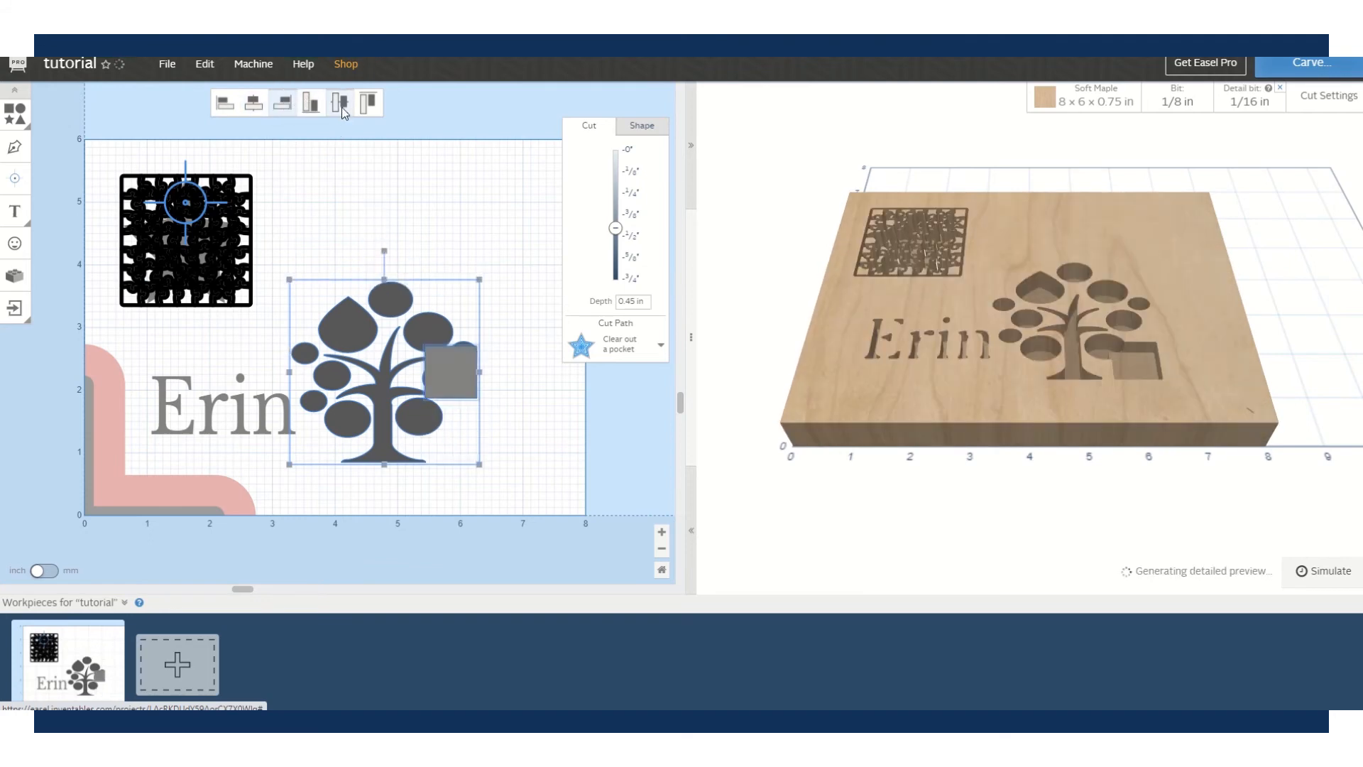
click(368, 104)
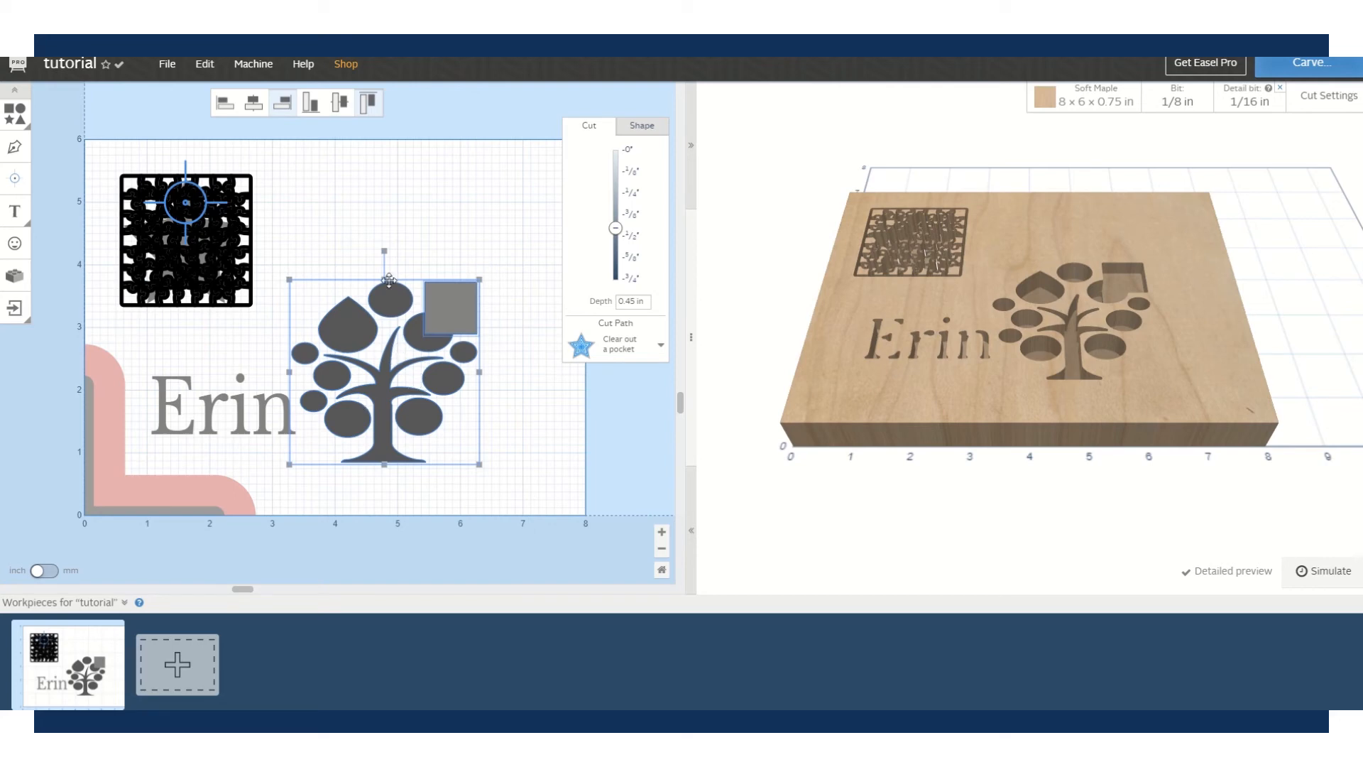
click(434, 232)
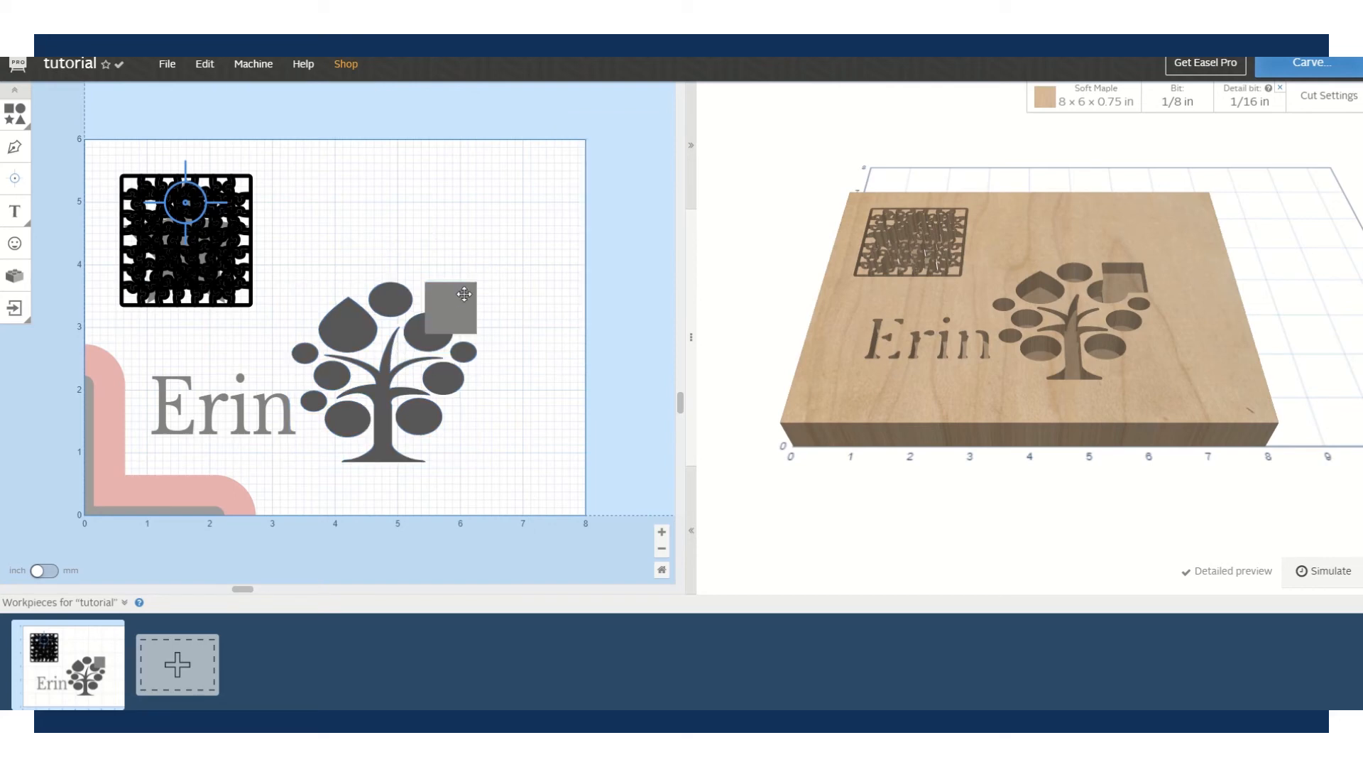
click(441, 301)
- Send the small square backward so it is layered behind the tree
right_click(440, 301)
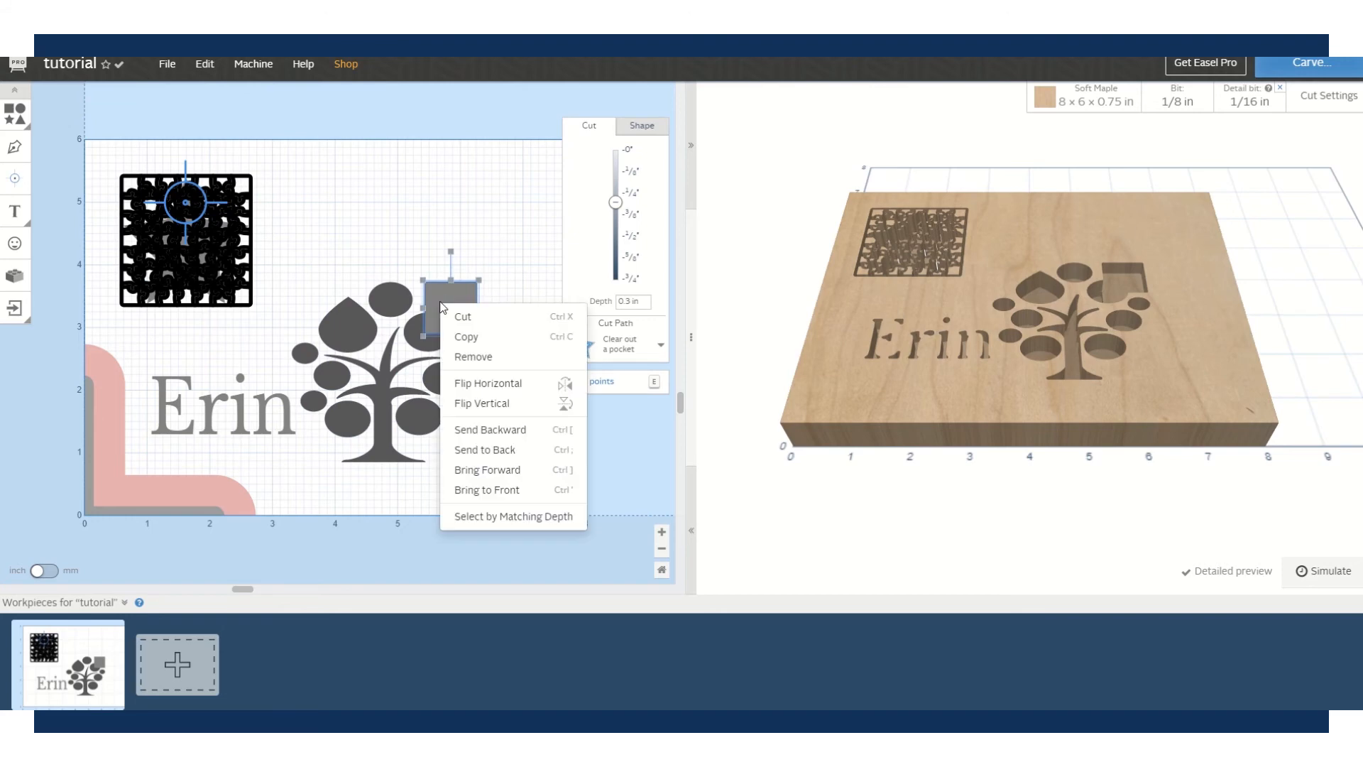
click(500, 428)
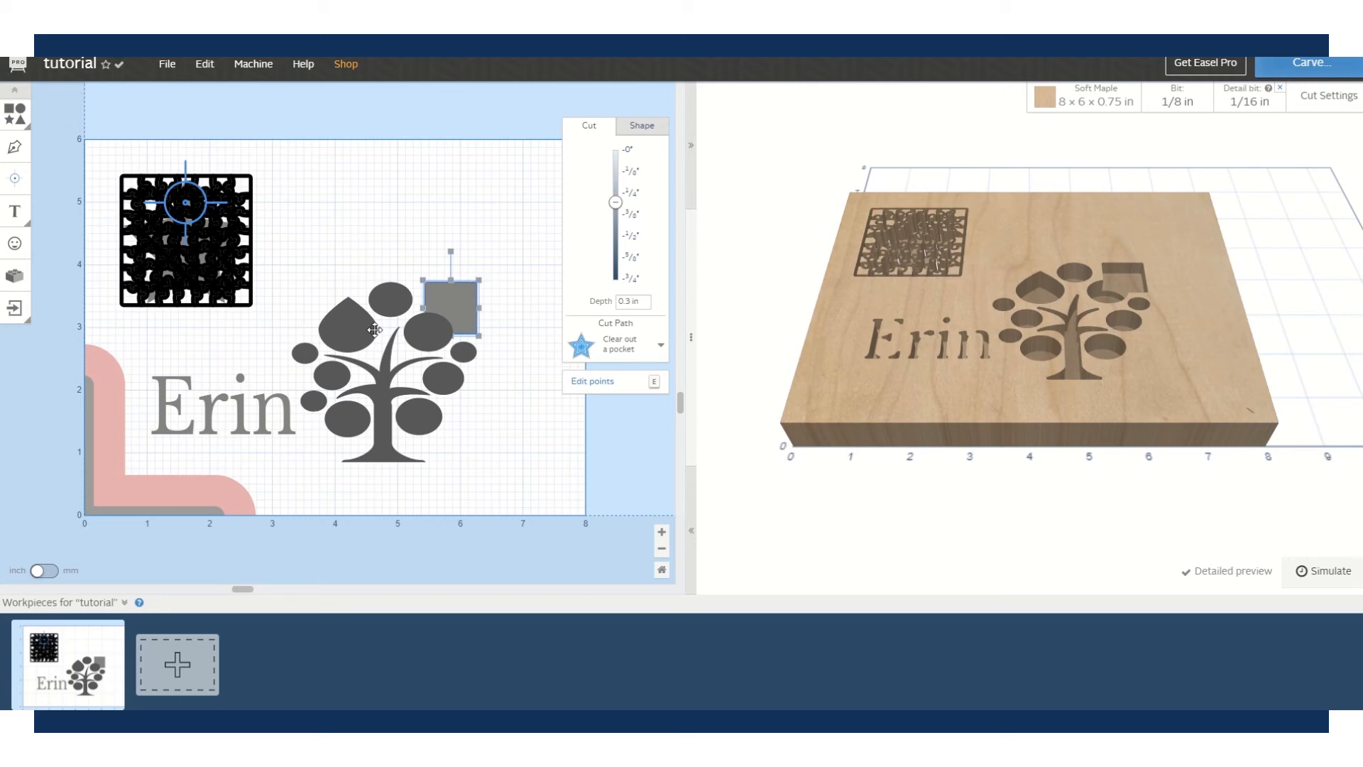
click(358, 242)
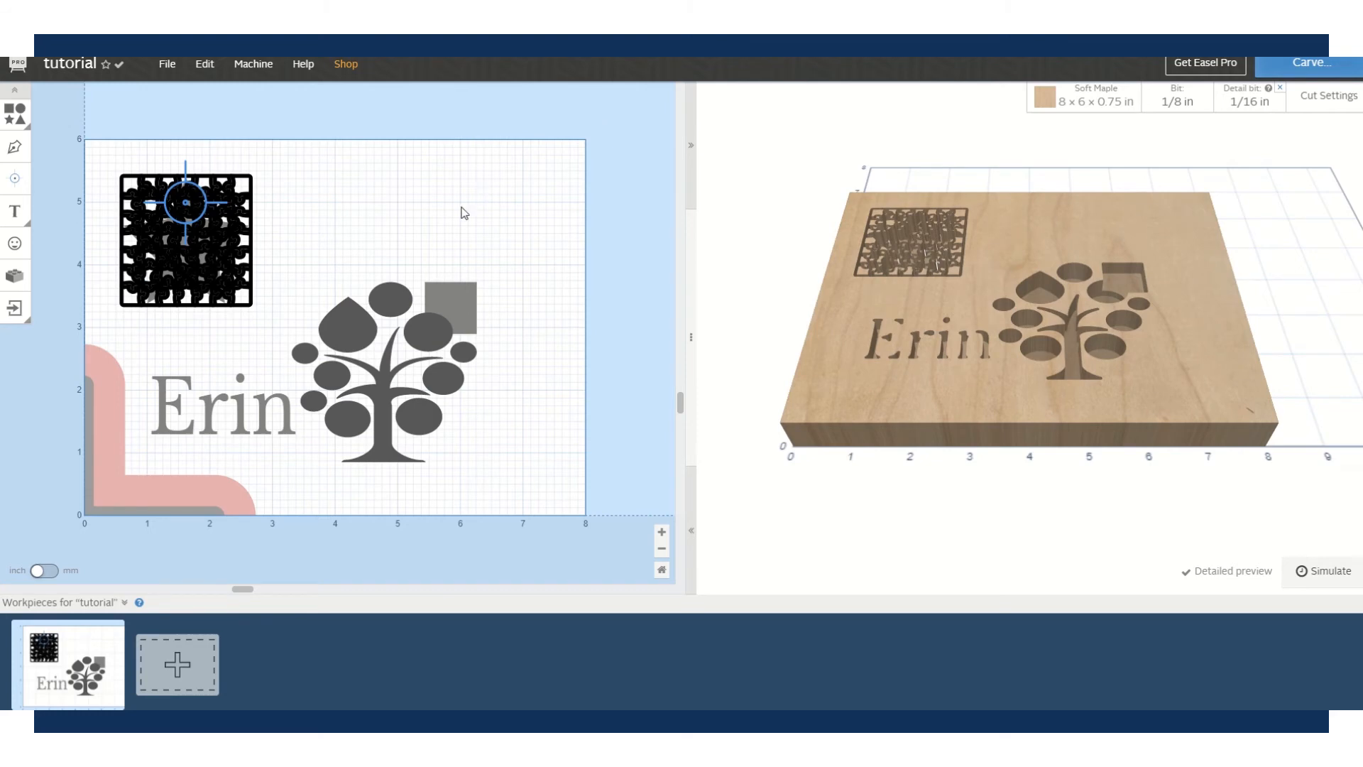
click(405, 301)
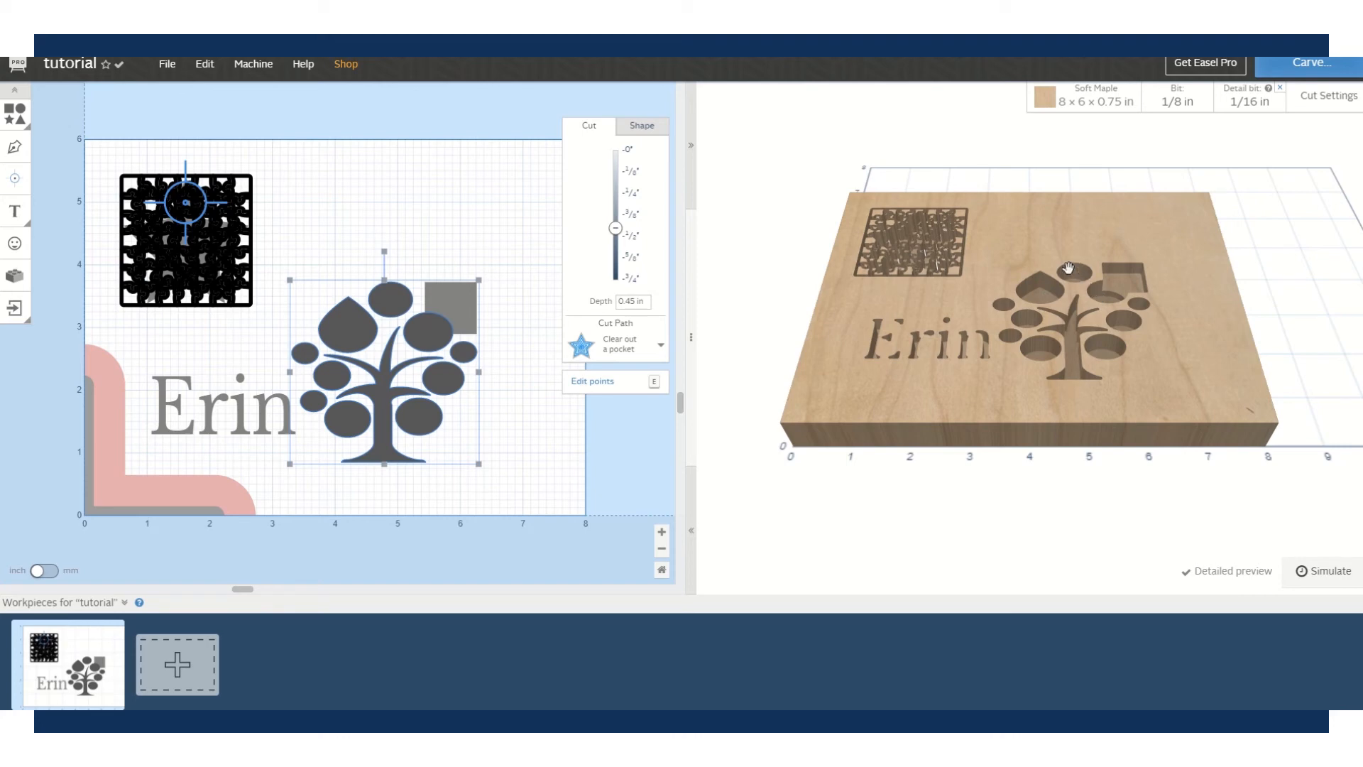
- Move the small square off the tree to the board's top-right corner
click(465, 304)
drag(464, 296, 480, 184)
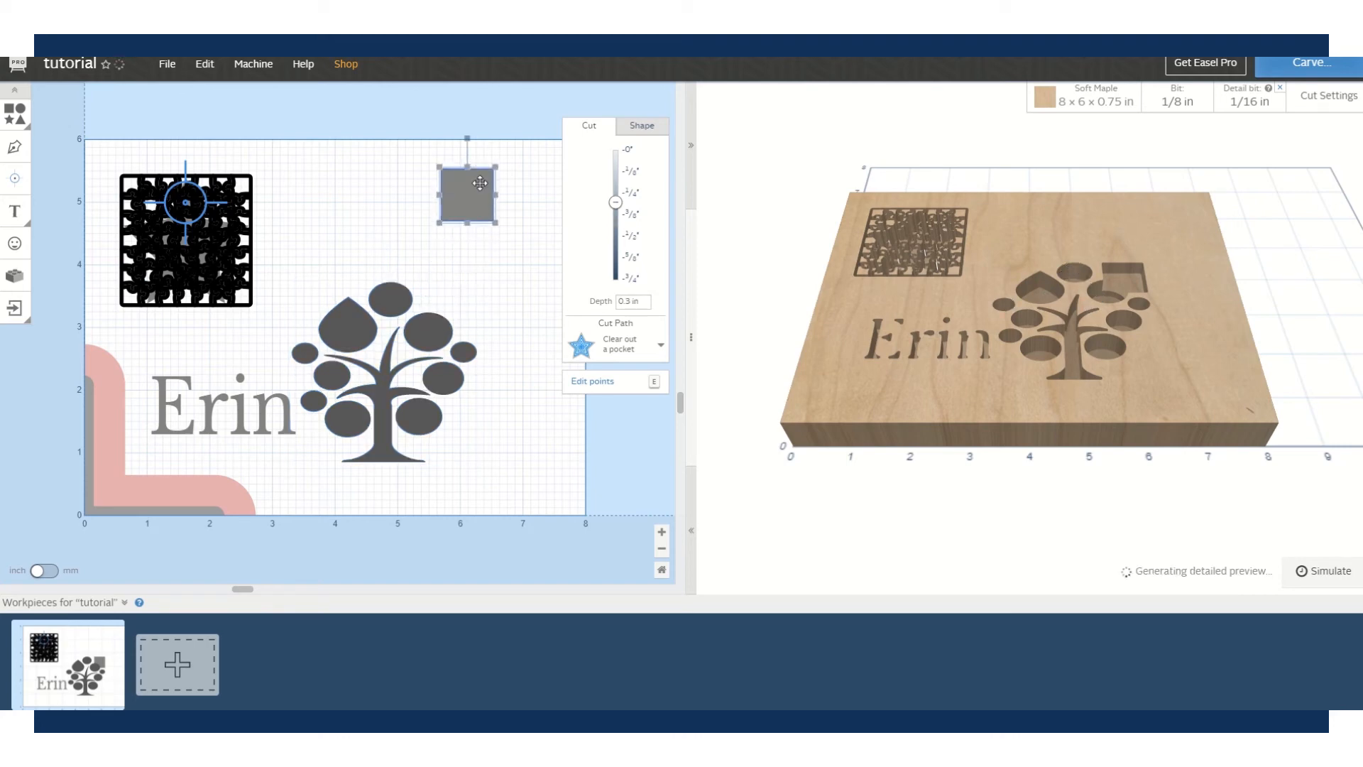
click(360, 310)
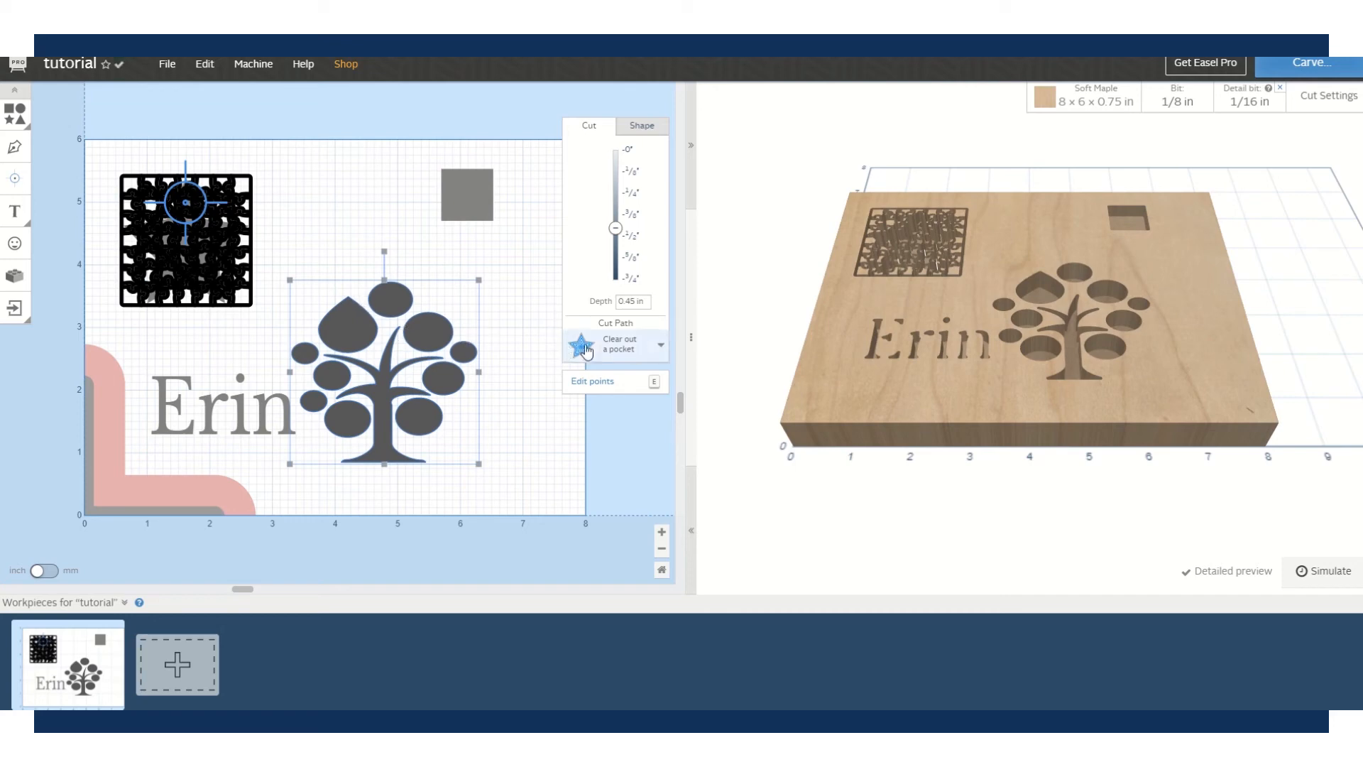
- Set the tree's cut path to 'Cut outside shape path' and stop point editing
click(663, 346)
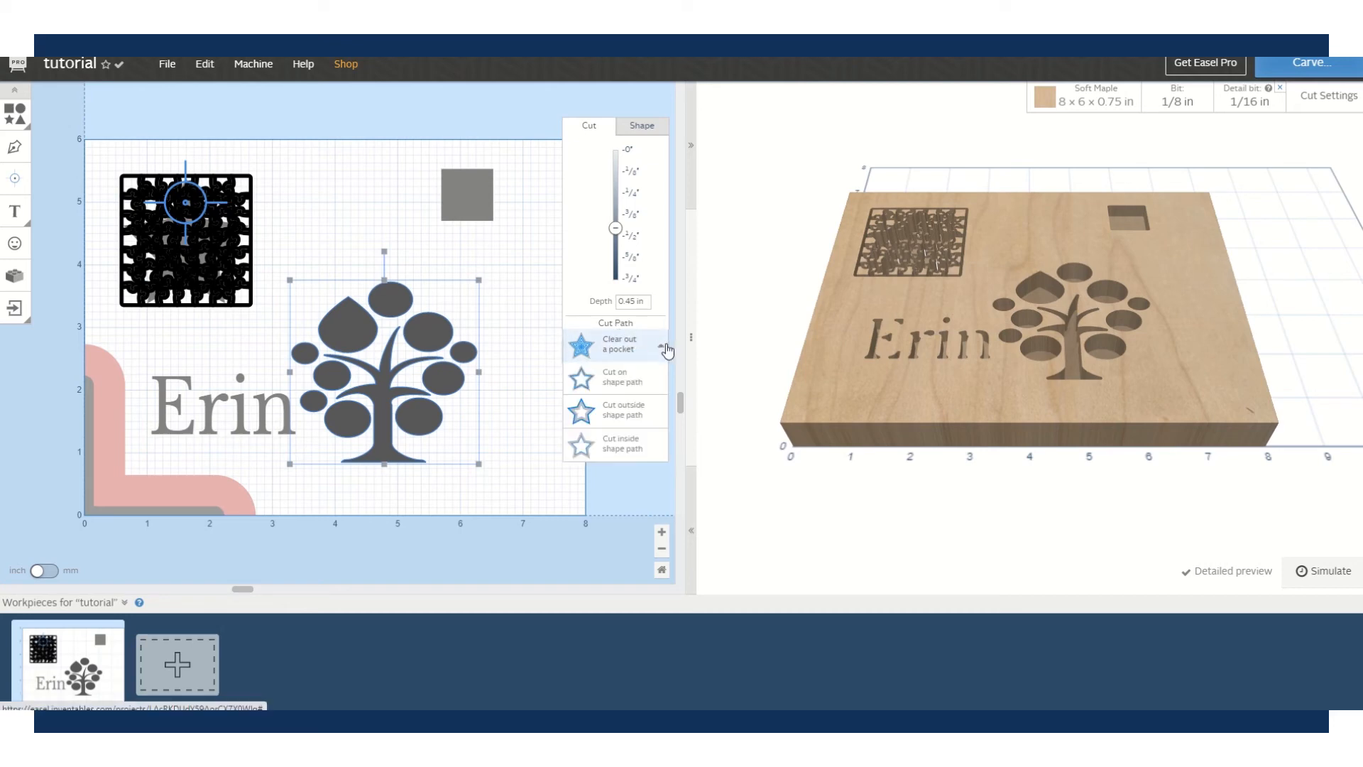
click(623, 377)
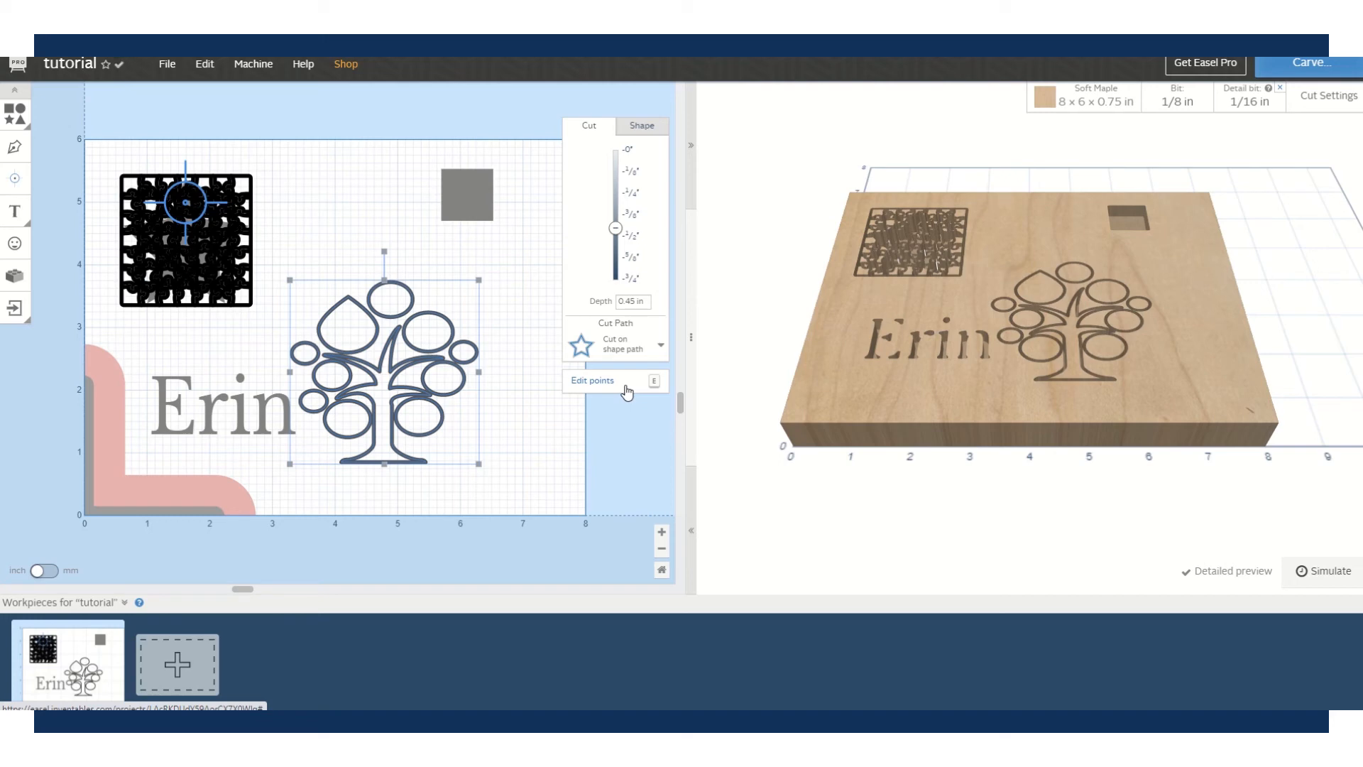
click(624, 387)
click(635, 347)
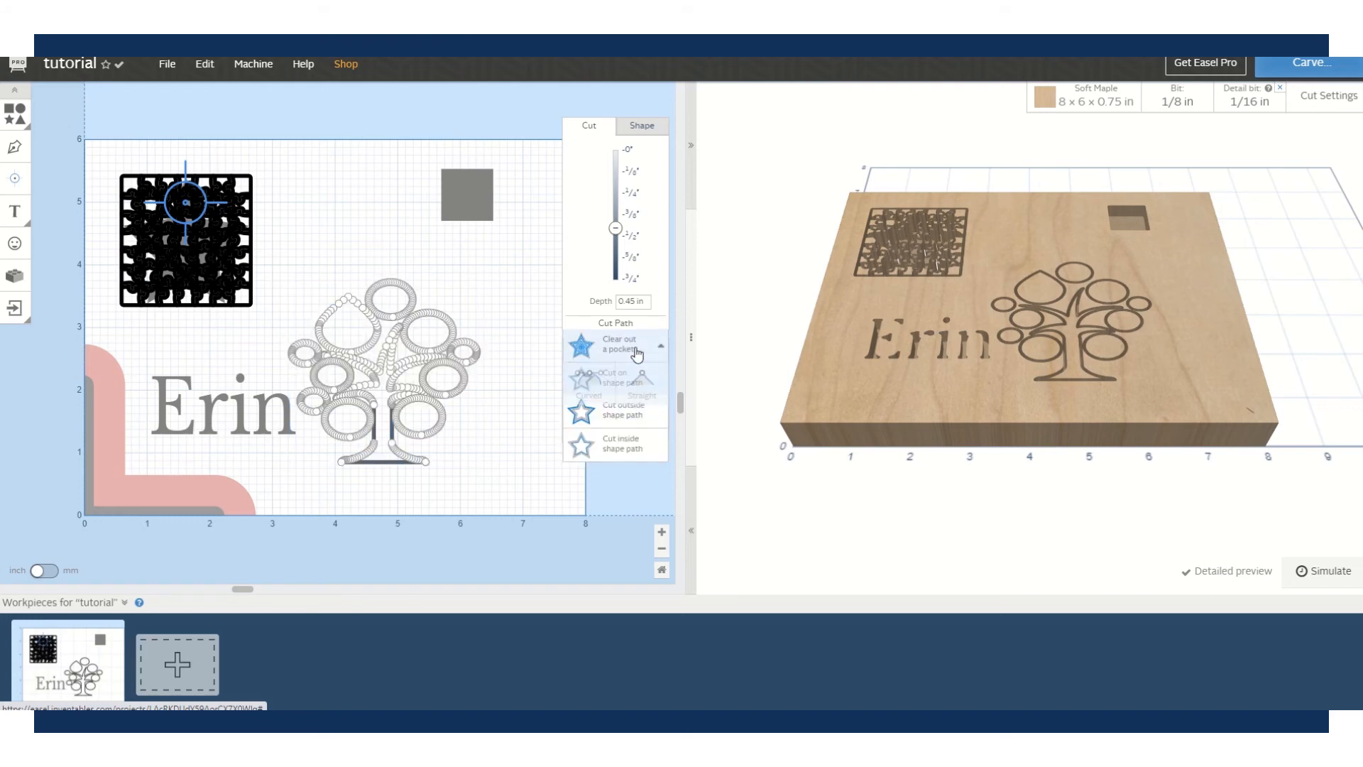
click(614, 425)
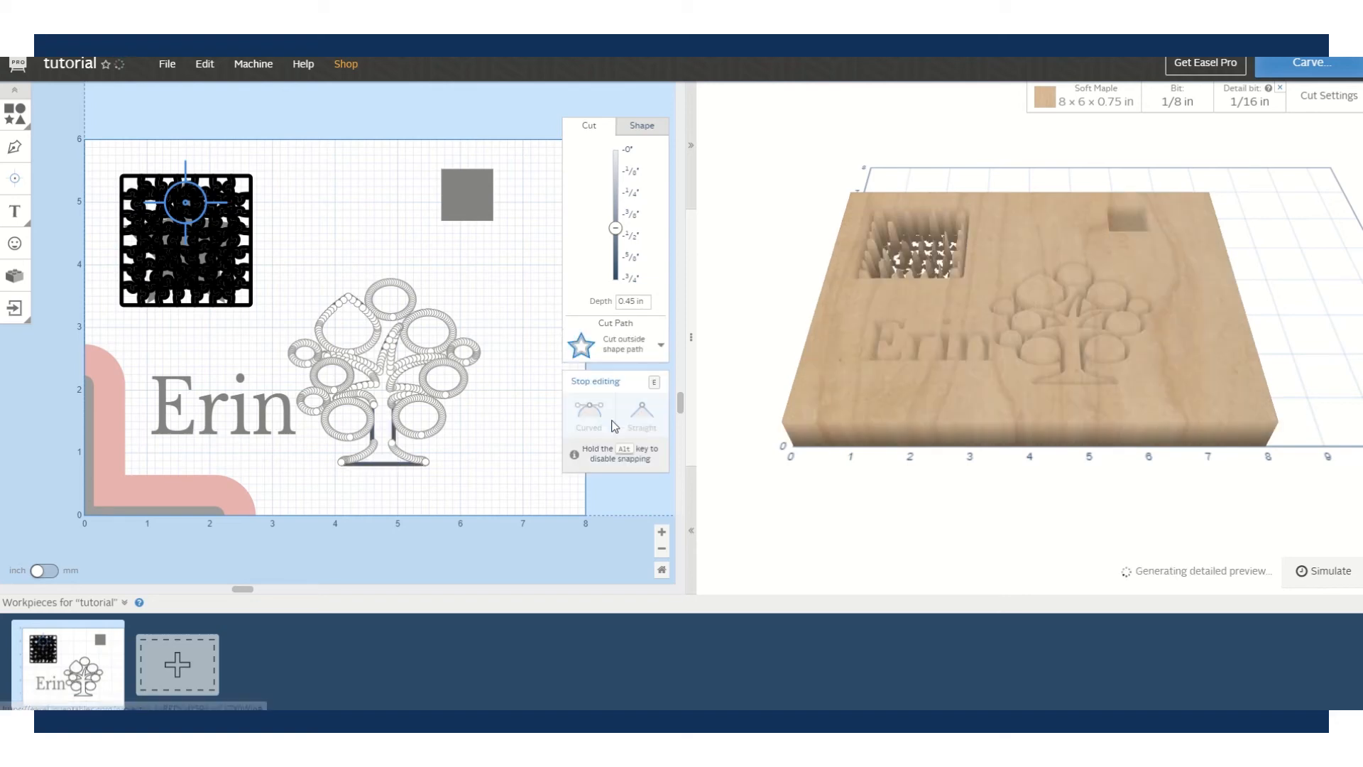
click(581, 379)
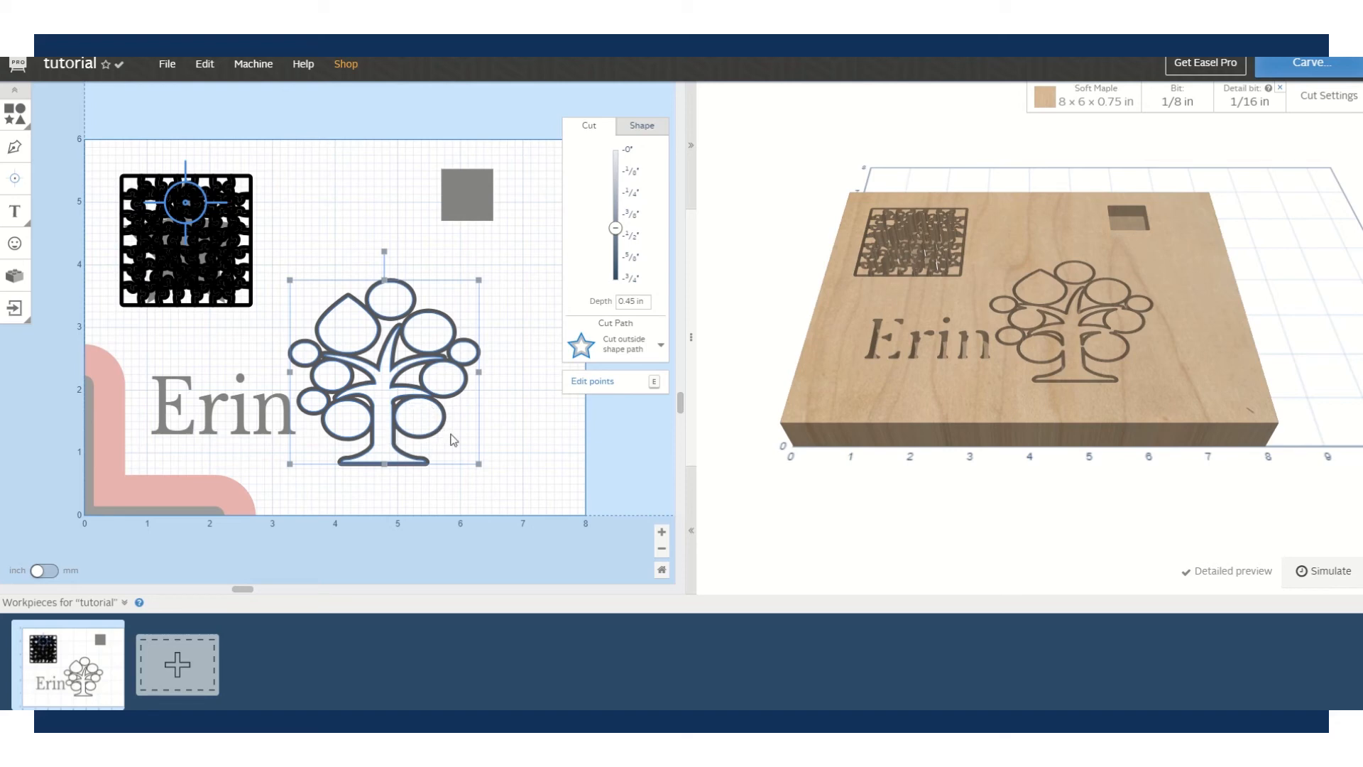
click(624, 347)
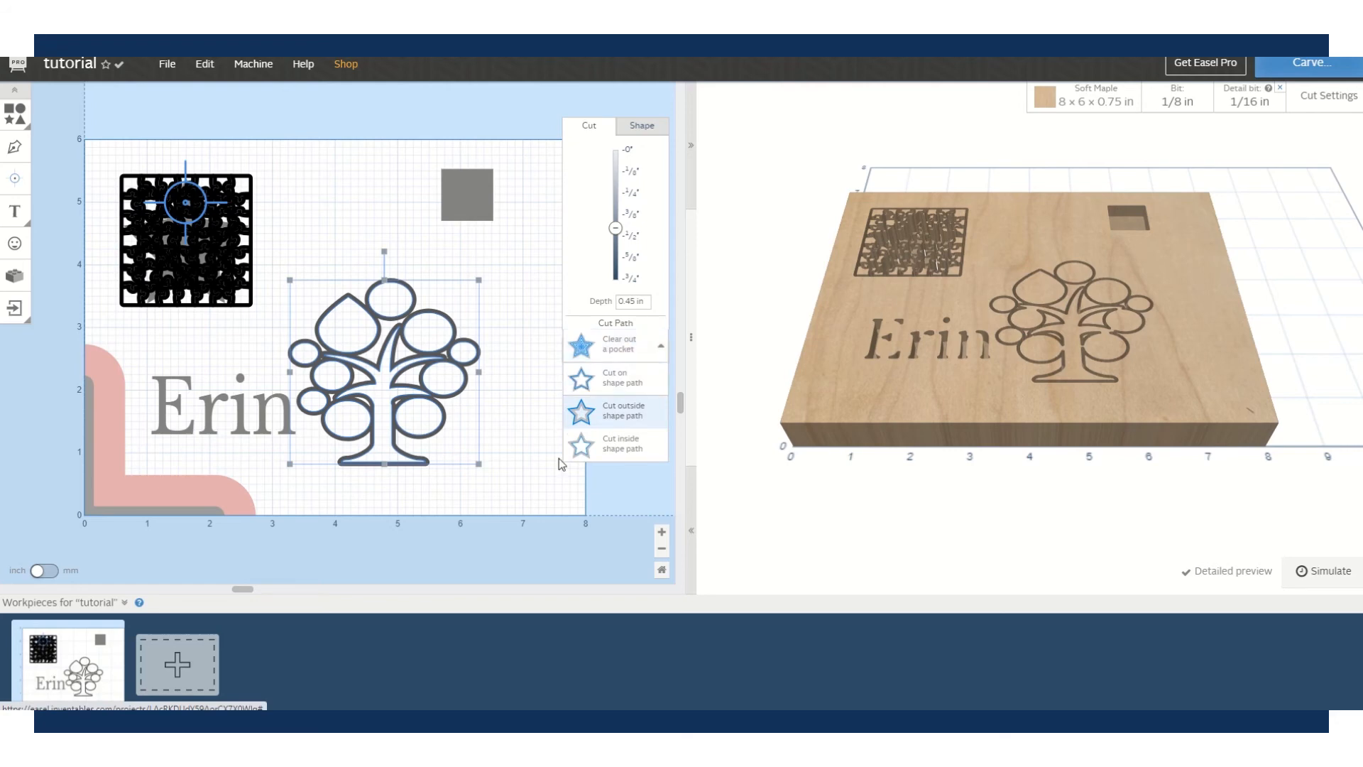
click(624, 447)
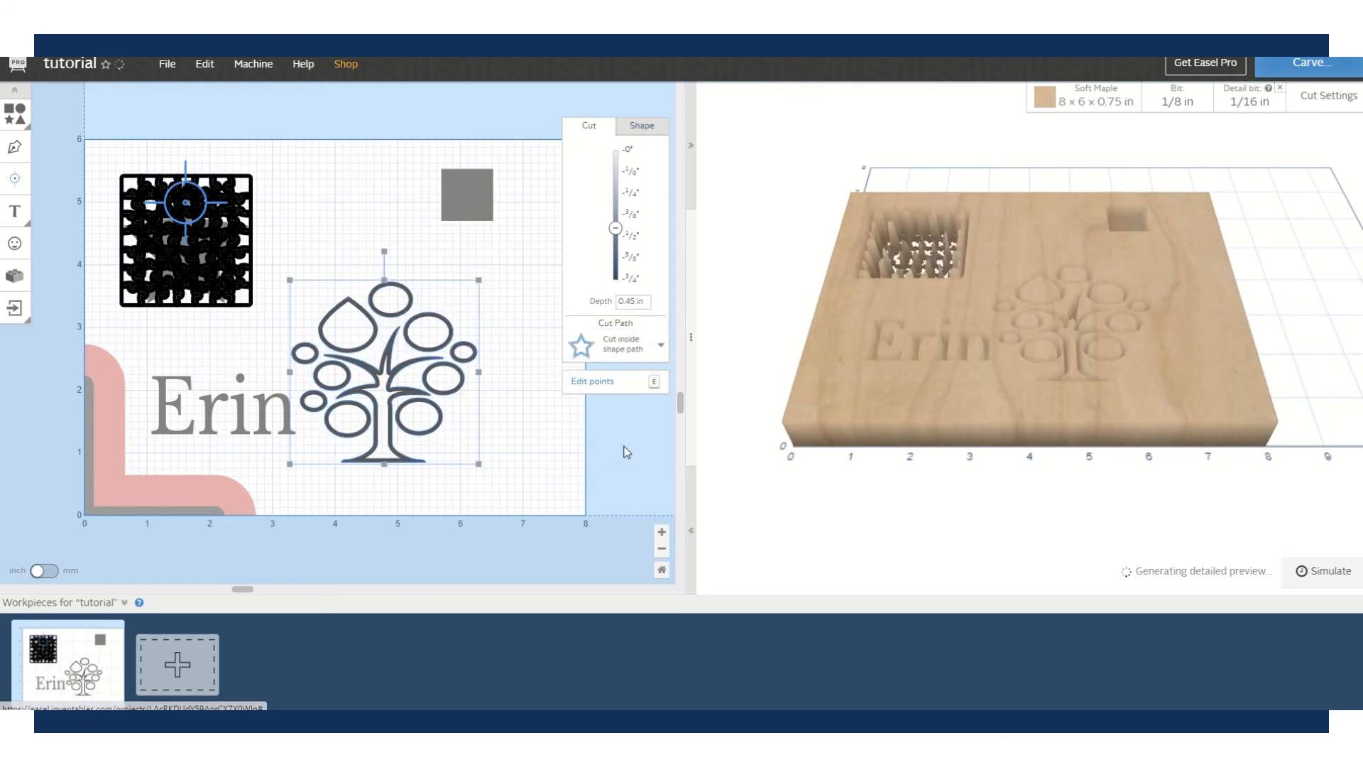
click(659, 535)
click(660, 534)
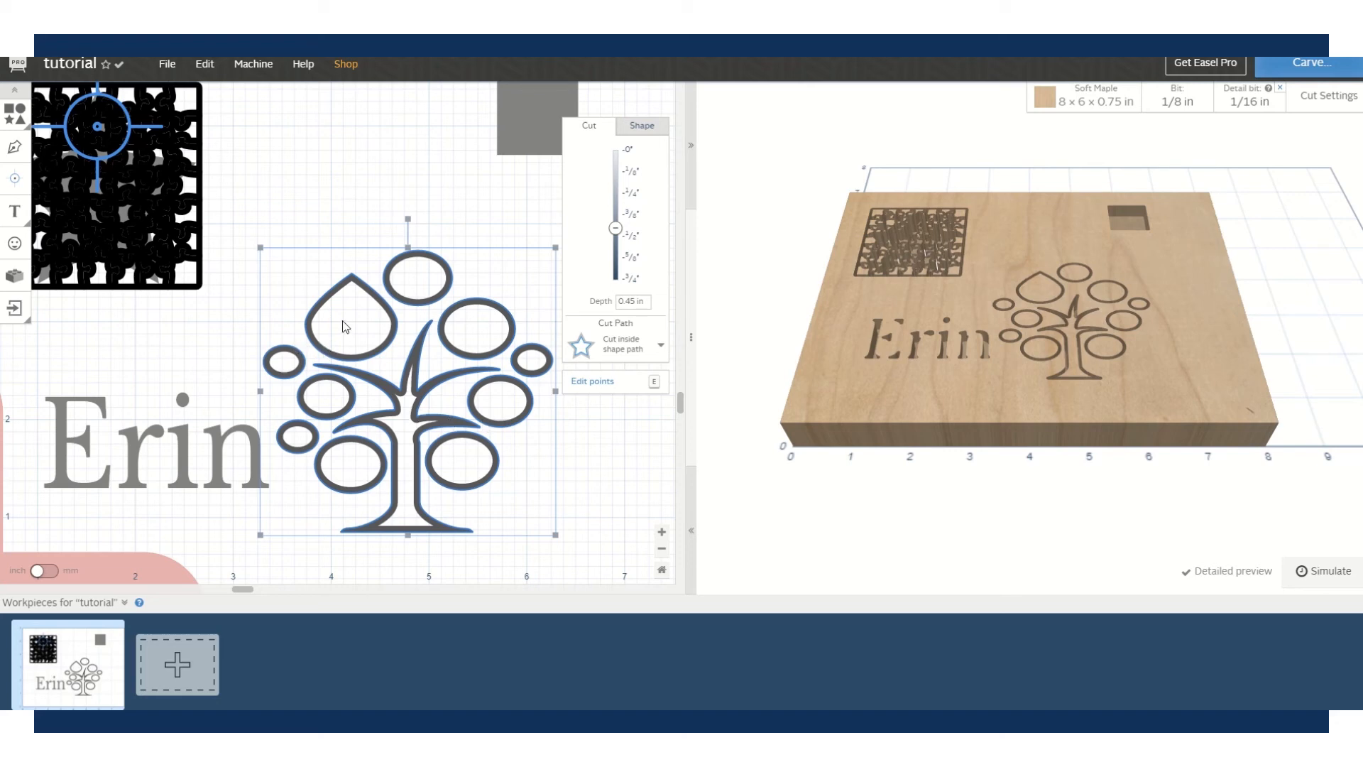
click(645, 348)
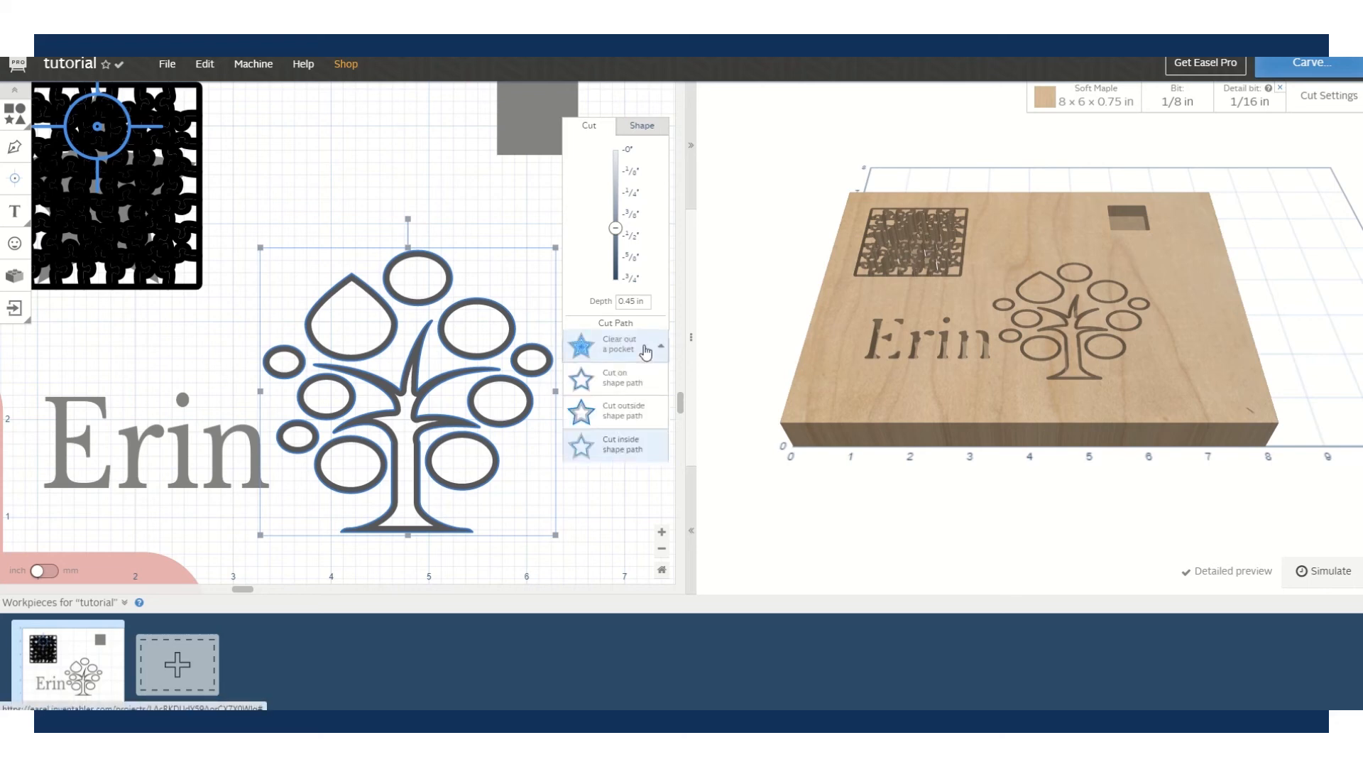
click(638, 411)
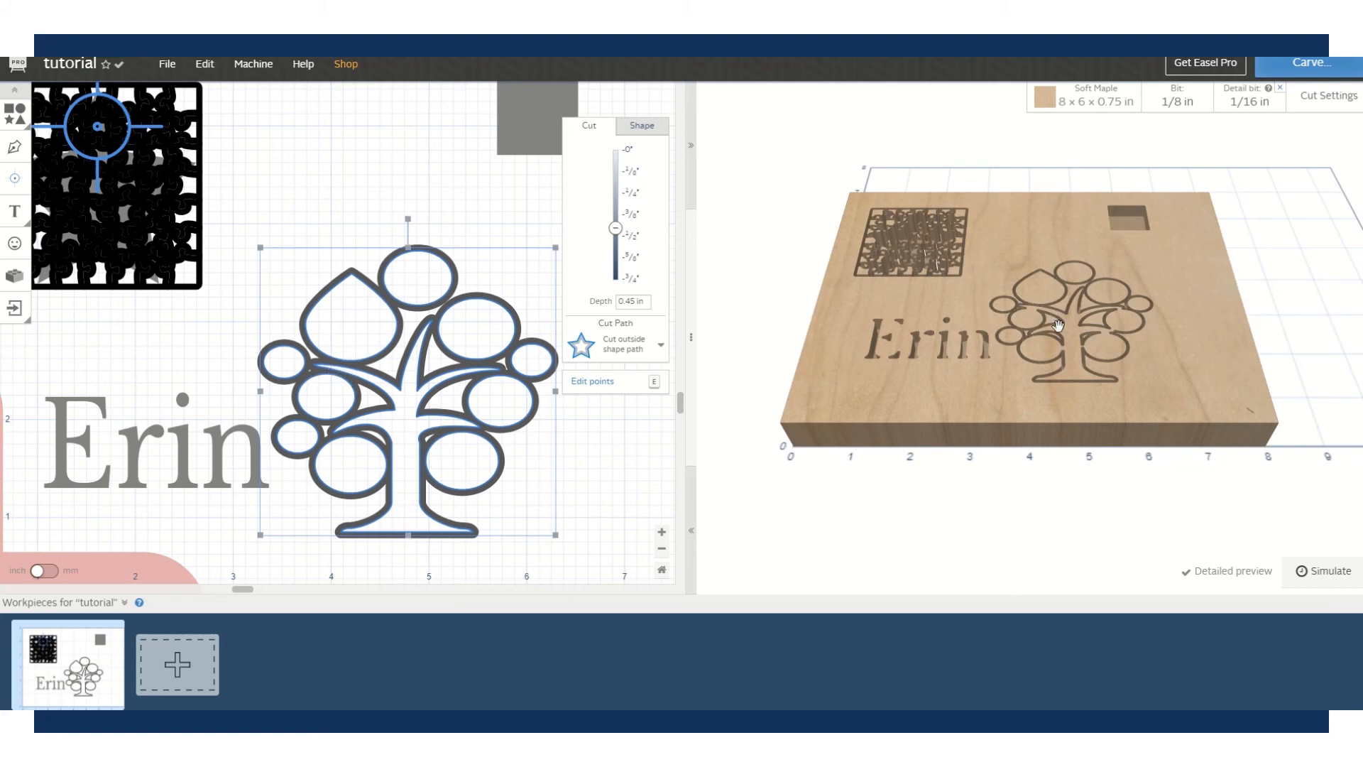
- Tilt the 3D preview to a top-down view and zoom in on the tree carving
drag(1024, 314, 1011, 512)
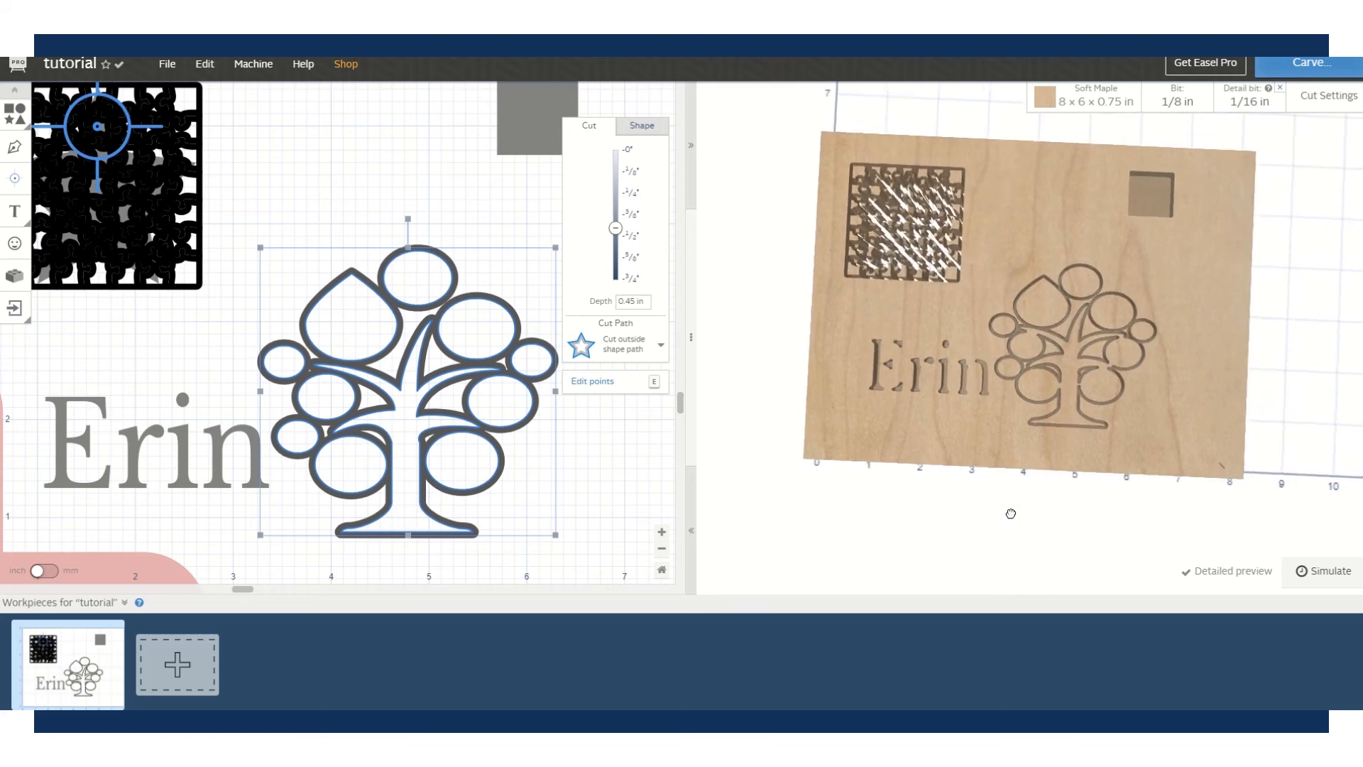
scroll(1032, 317, up, 5)
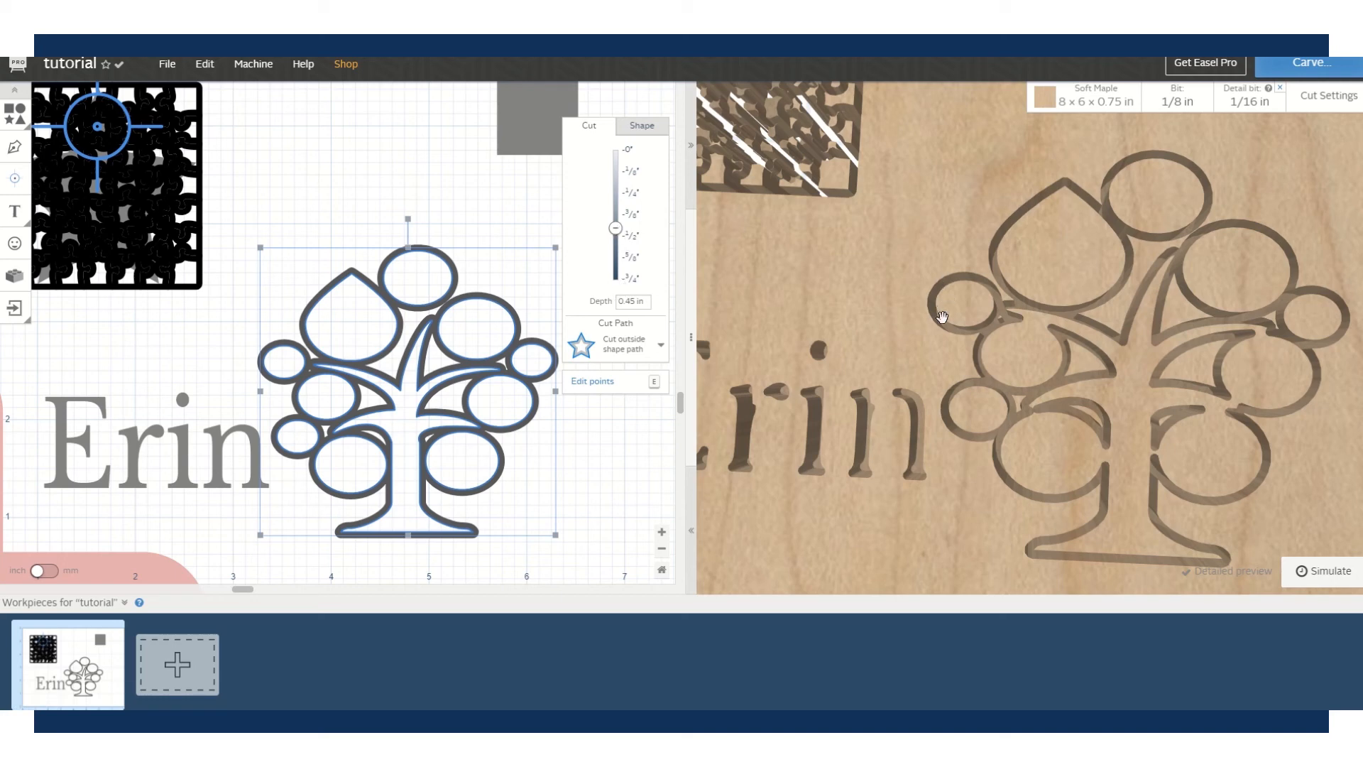
- Zoom the preview out and set the tree's cut depth to the full 3/4 in
scroll(1030, 348, down, 3)
scroll(1030, 348, down, 3)
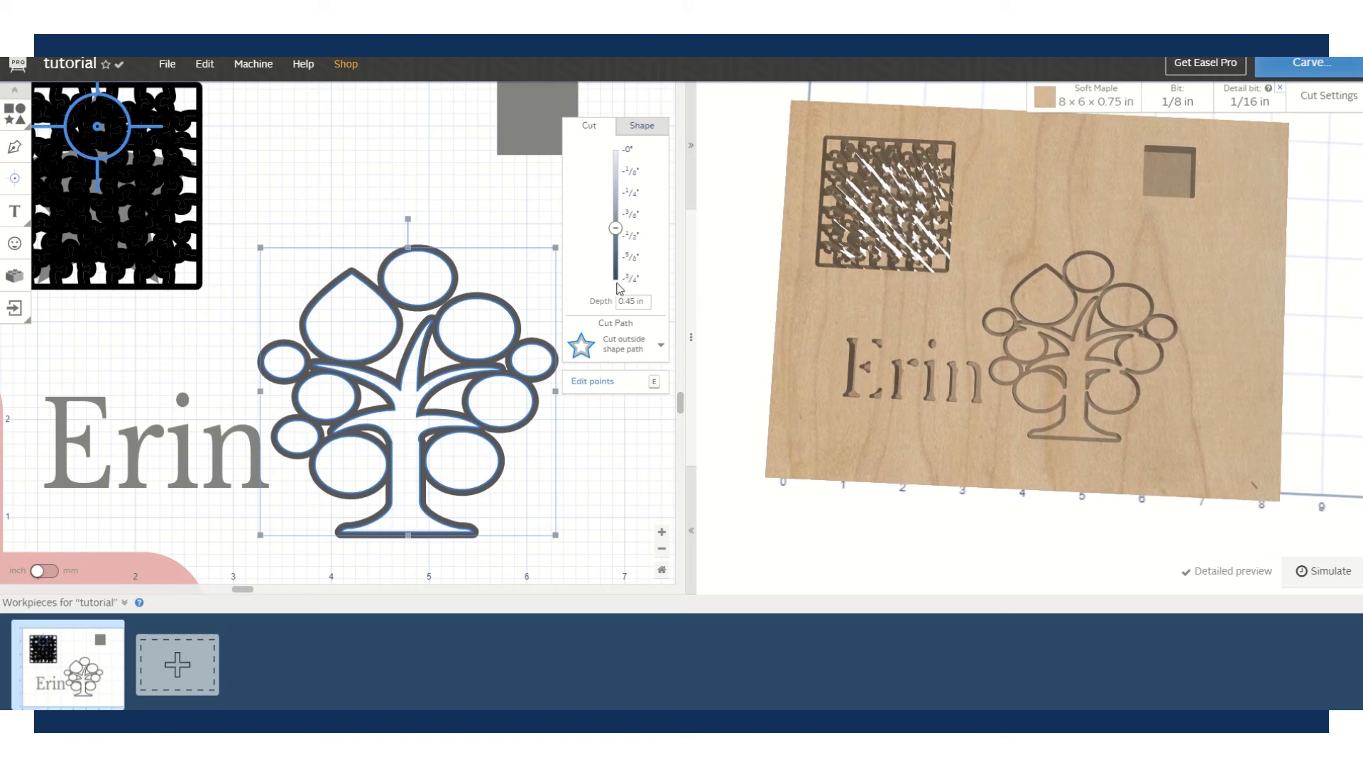
drag(614, 229, 619, 296)
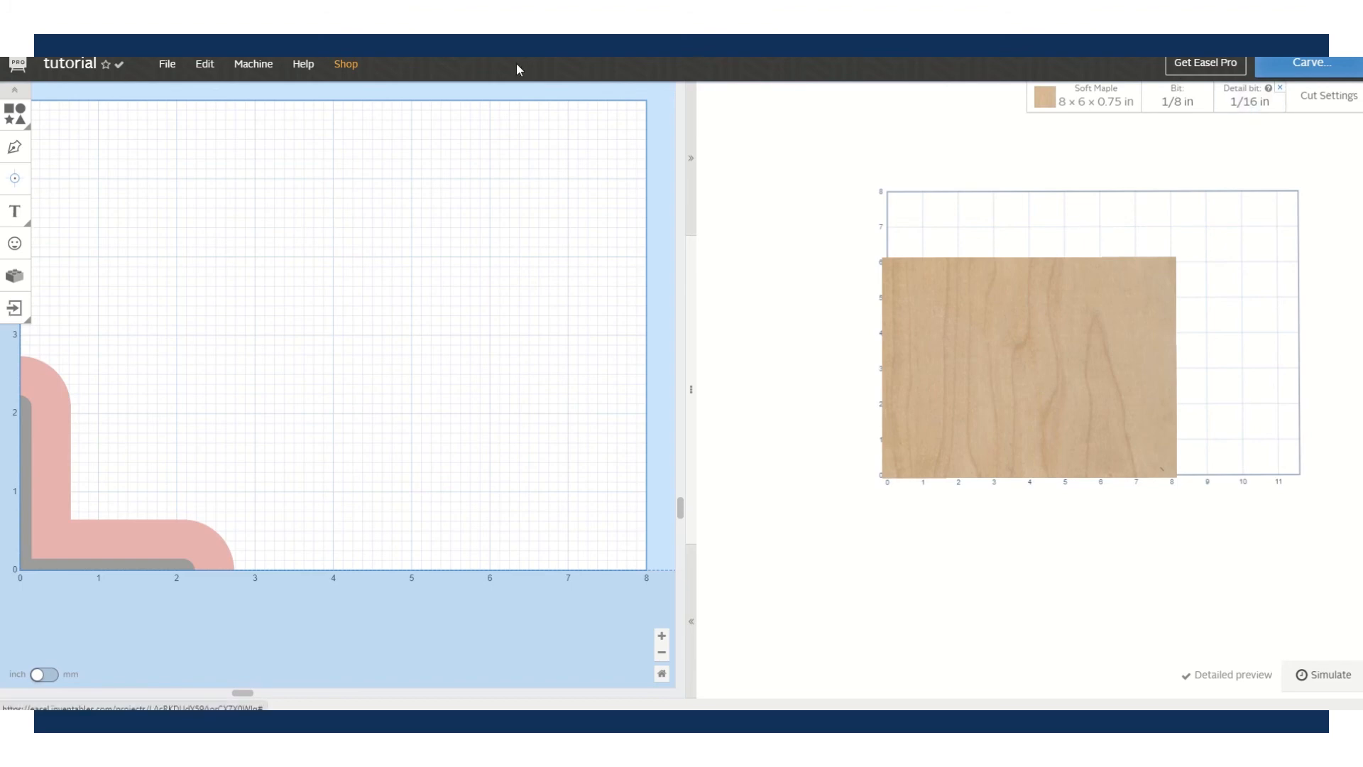
- Add a circle near the board's centre and pocket it 0.34533 in deep
click(16, 122)
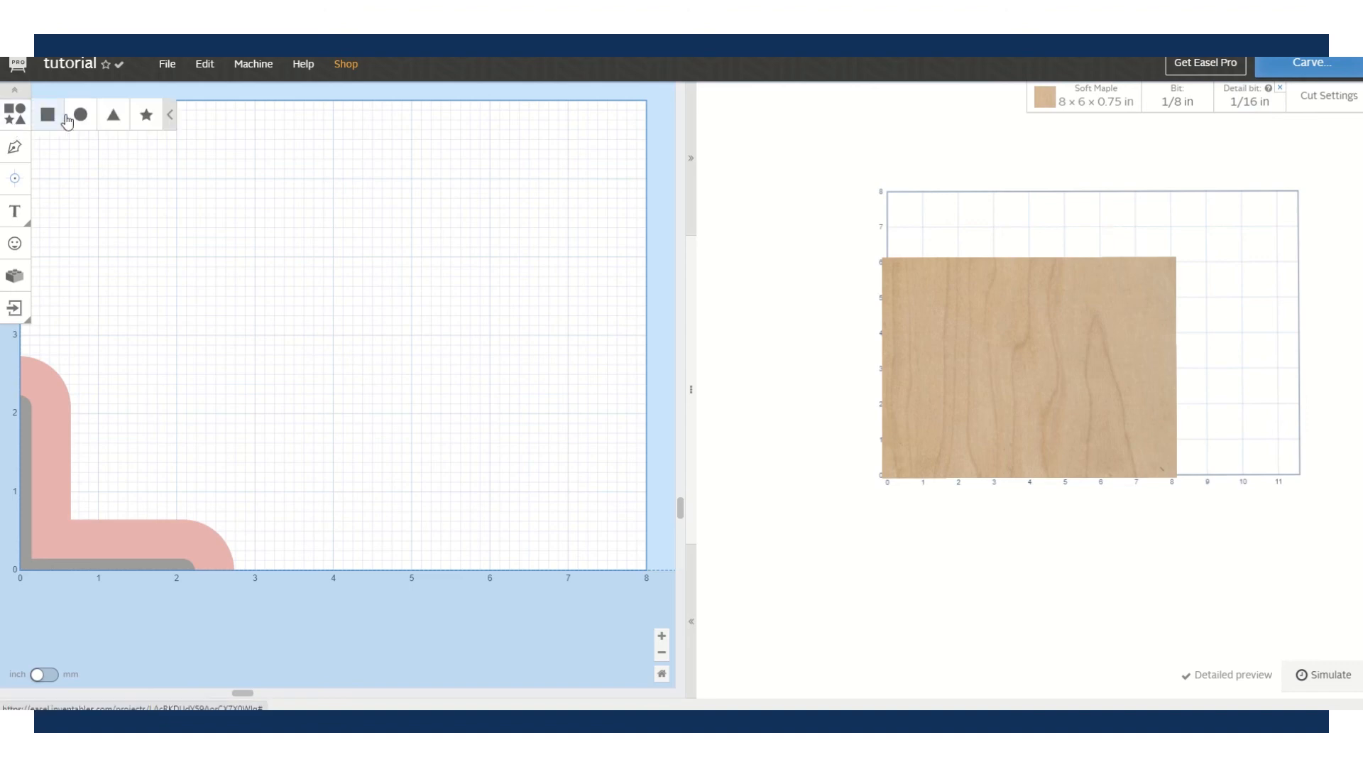
click(78, 114)
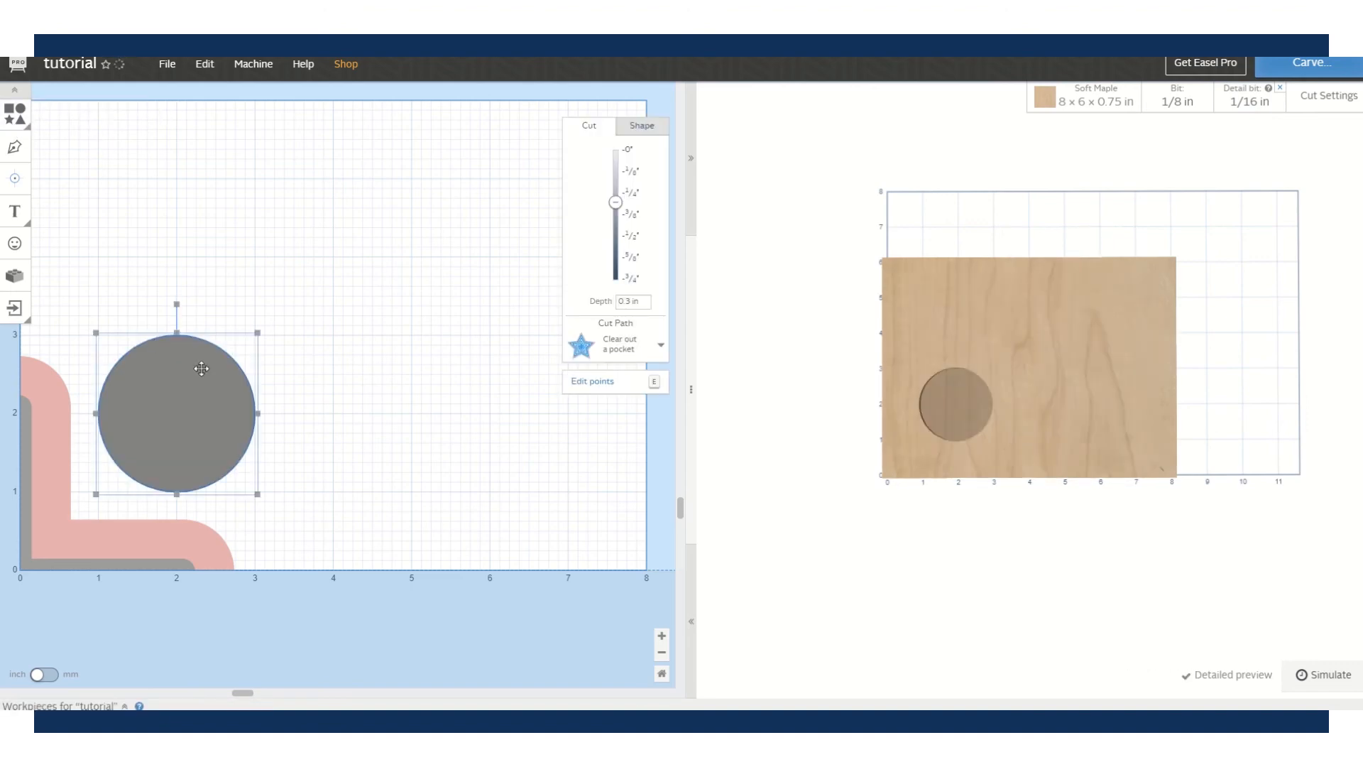
drag(204, 369, 333, 264)
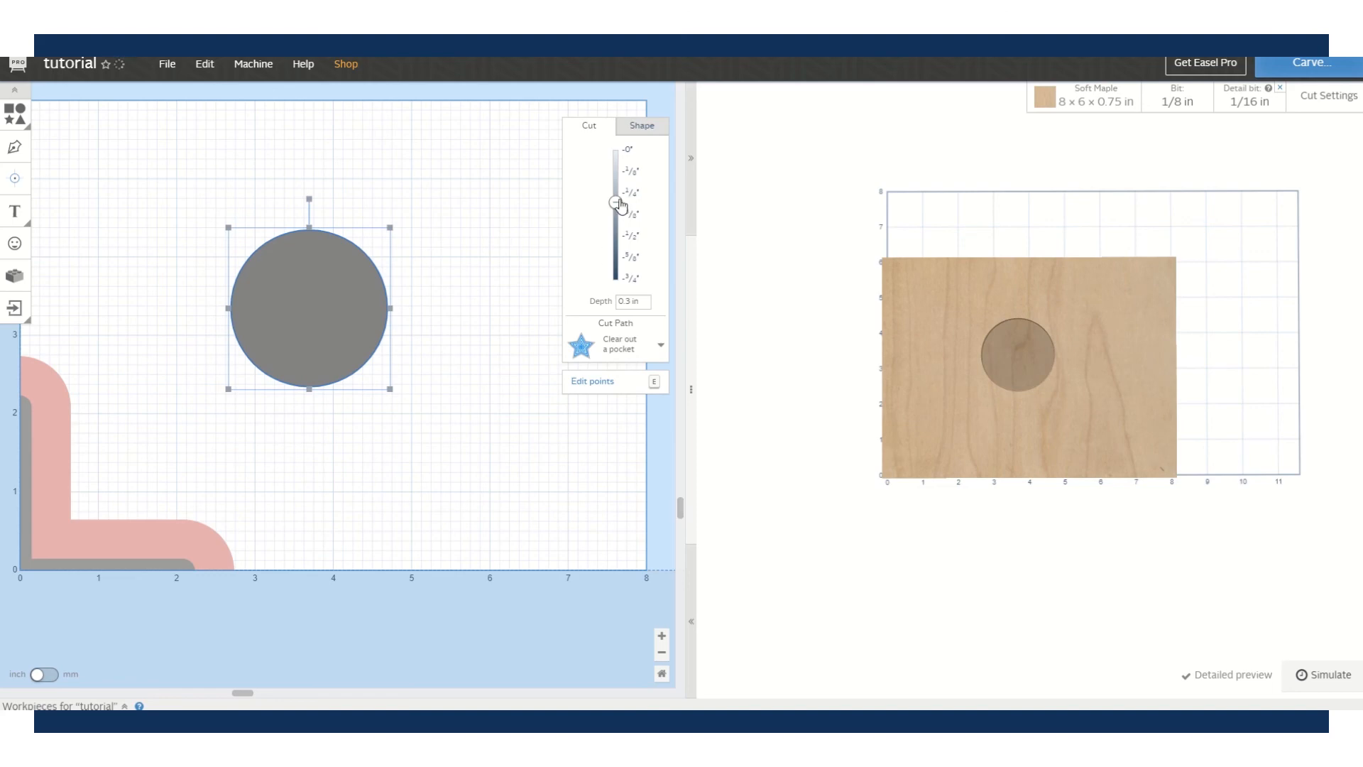
drag(616, 203, 616, 210)
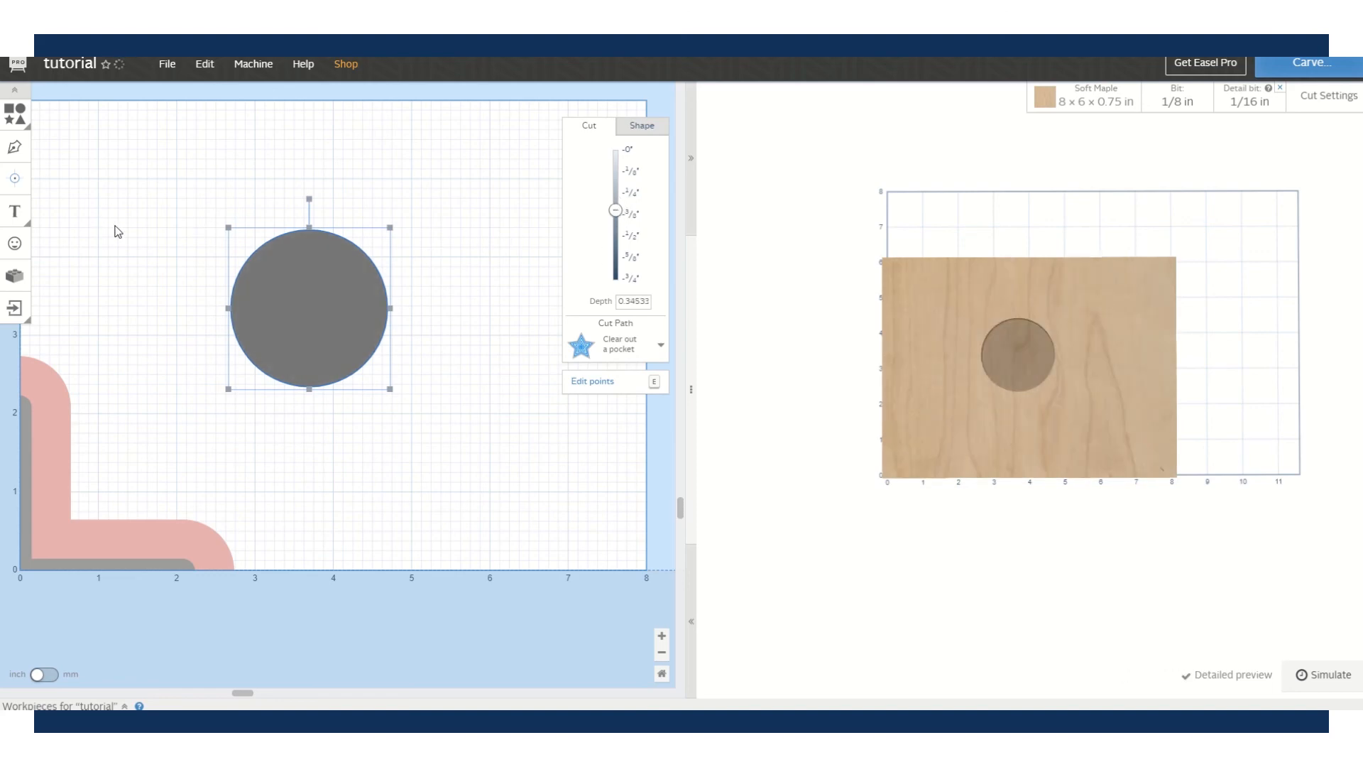
- Insert a smaller Christmas tree over the circle's right half, cut 0.23901 in deep
click(22, 243)
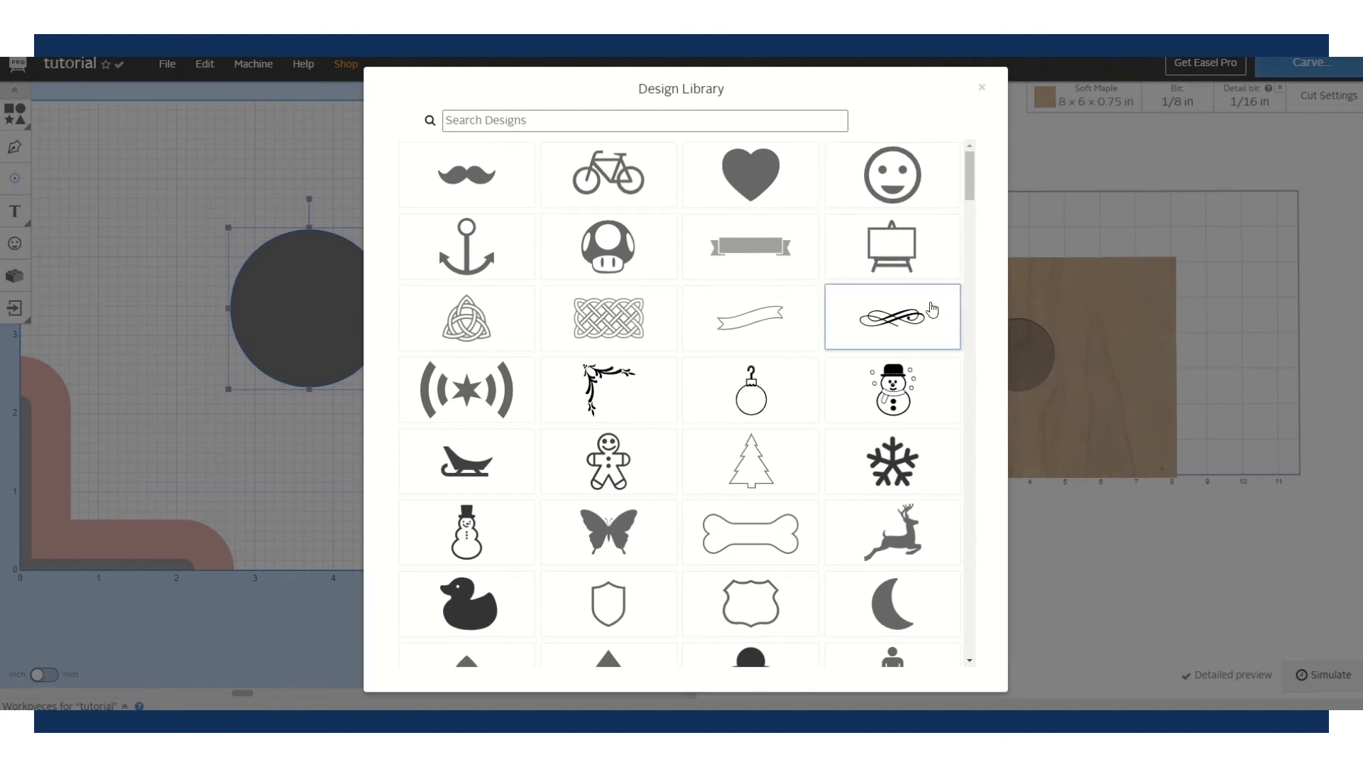
click(764, 475)
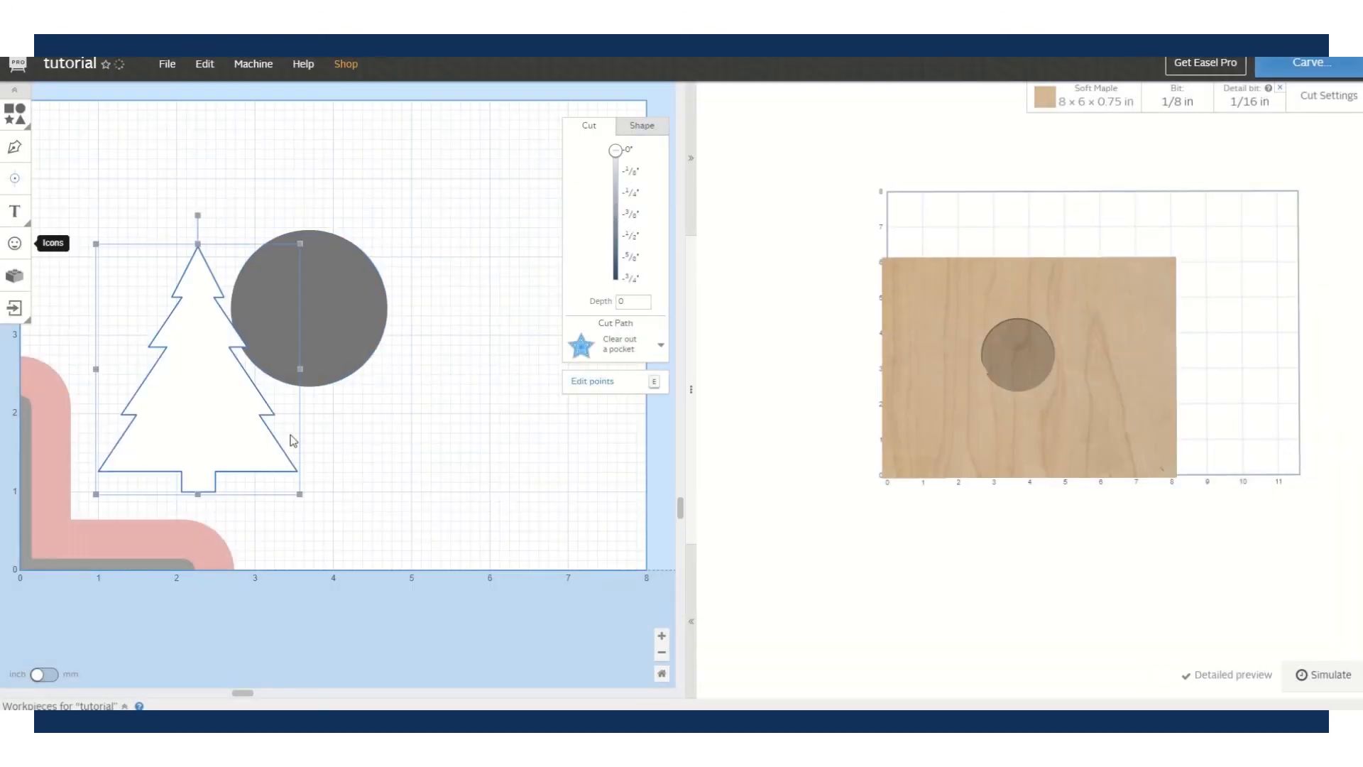
drag(266, 382, 373, 333)
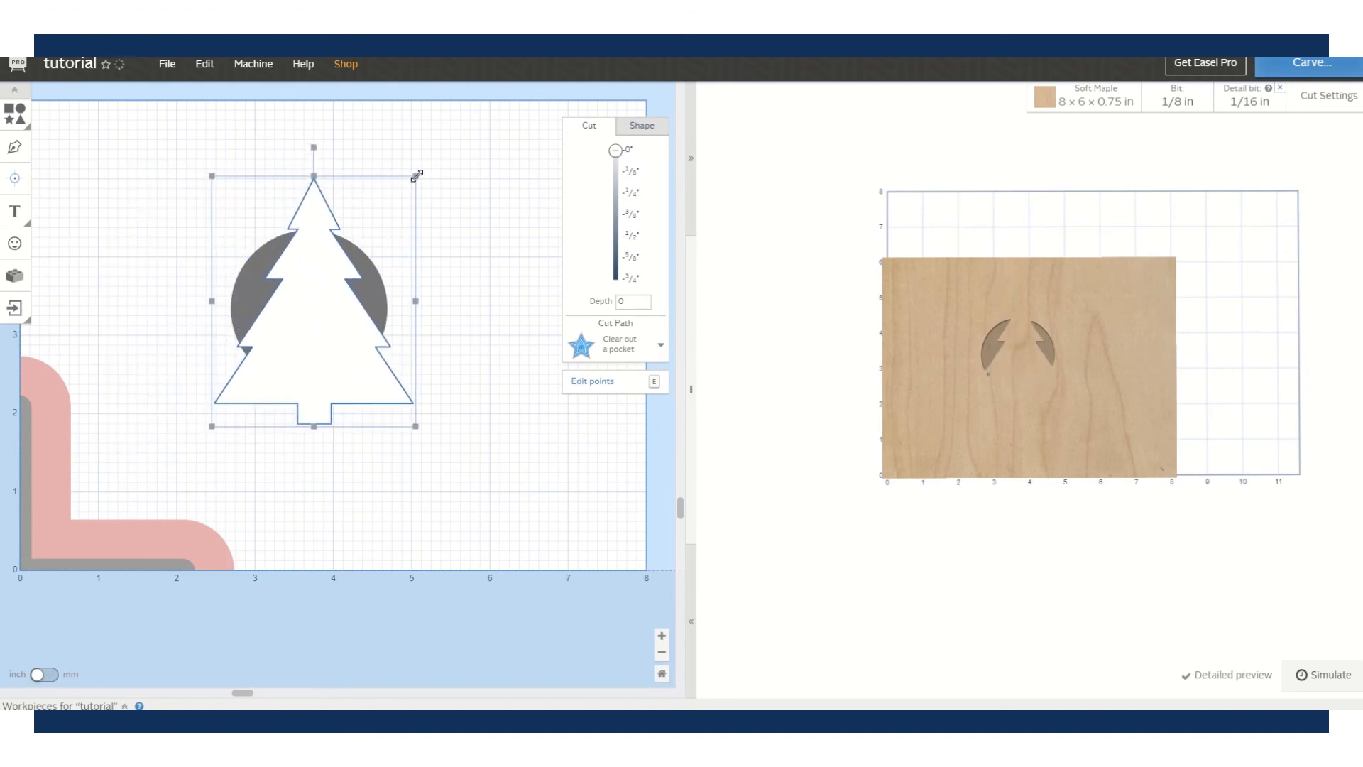
drag(417, 175, 307, 309)
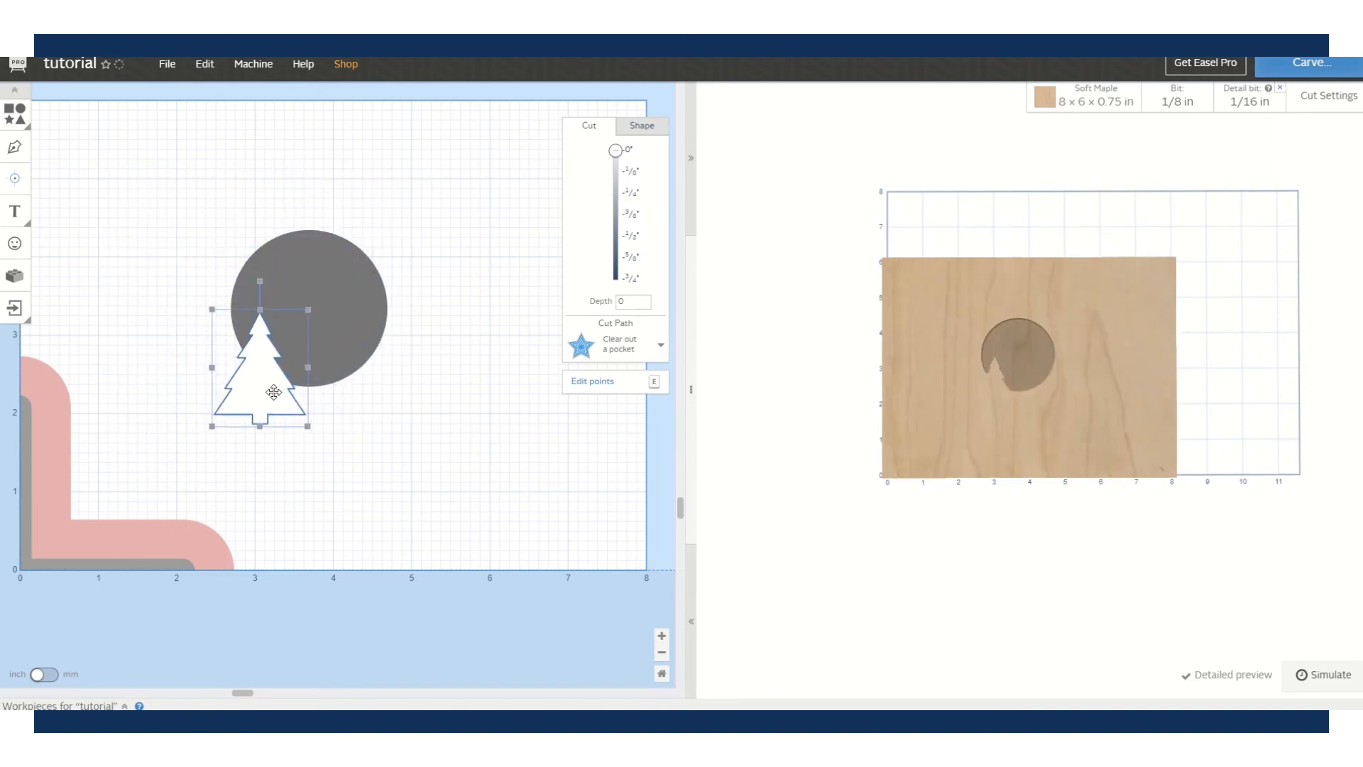
drag(274, 392, 367, 317)
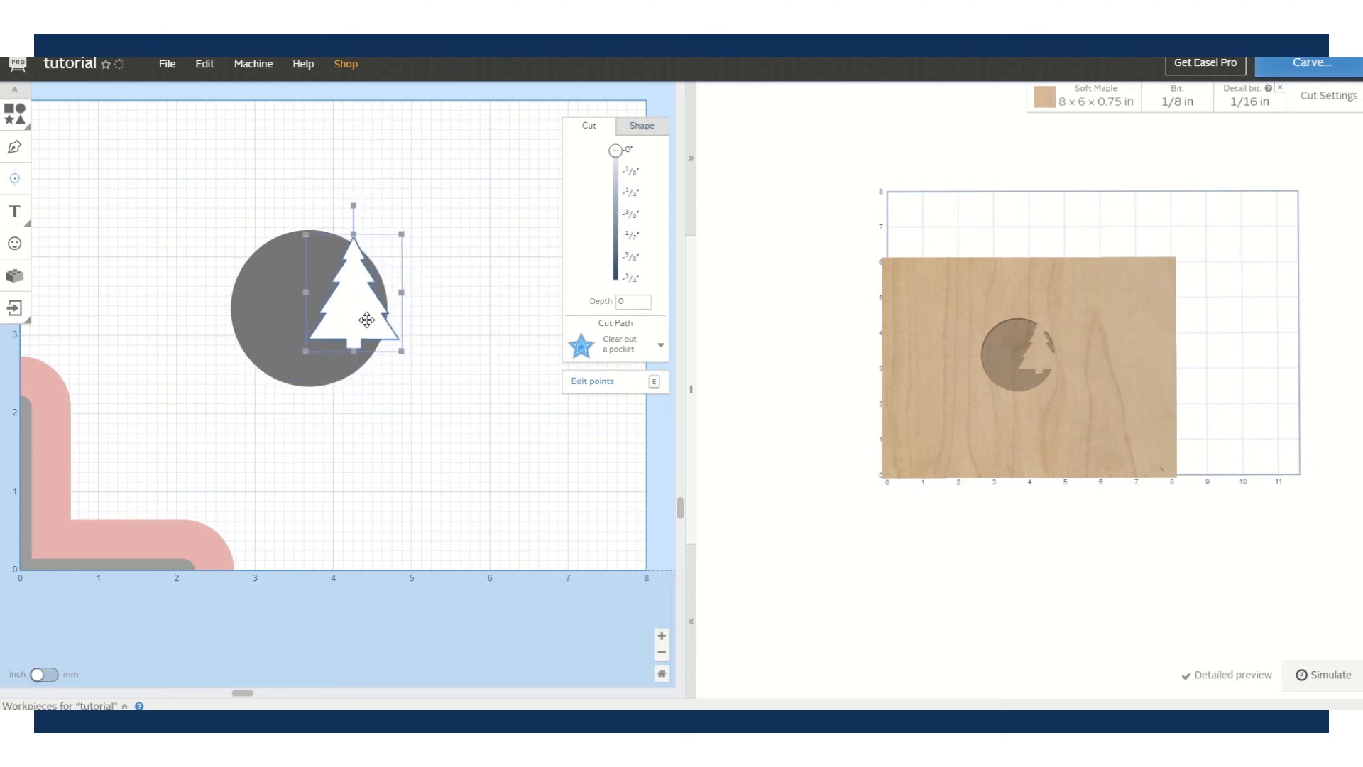
drag(615, 152, 618, 198)
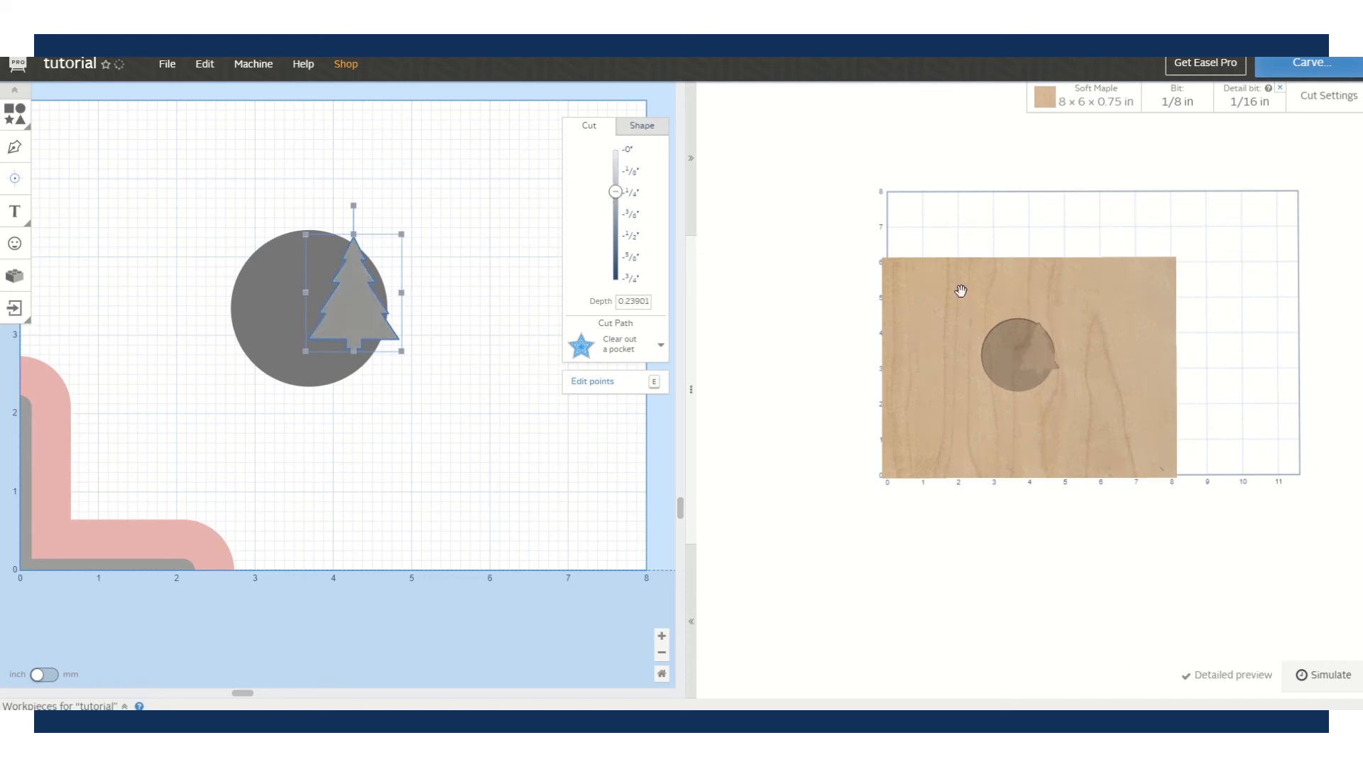
- Orbit the 3D preview and check the circle's and tree's depths
scroll(1037, 356, up, 3)
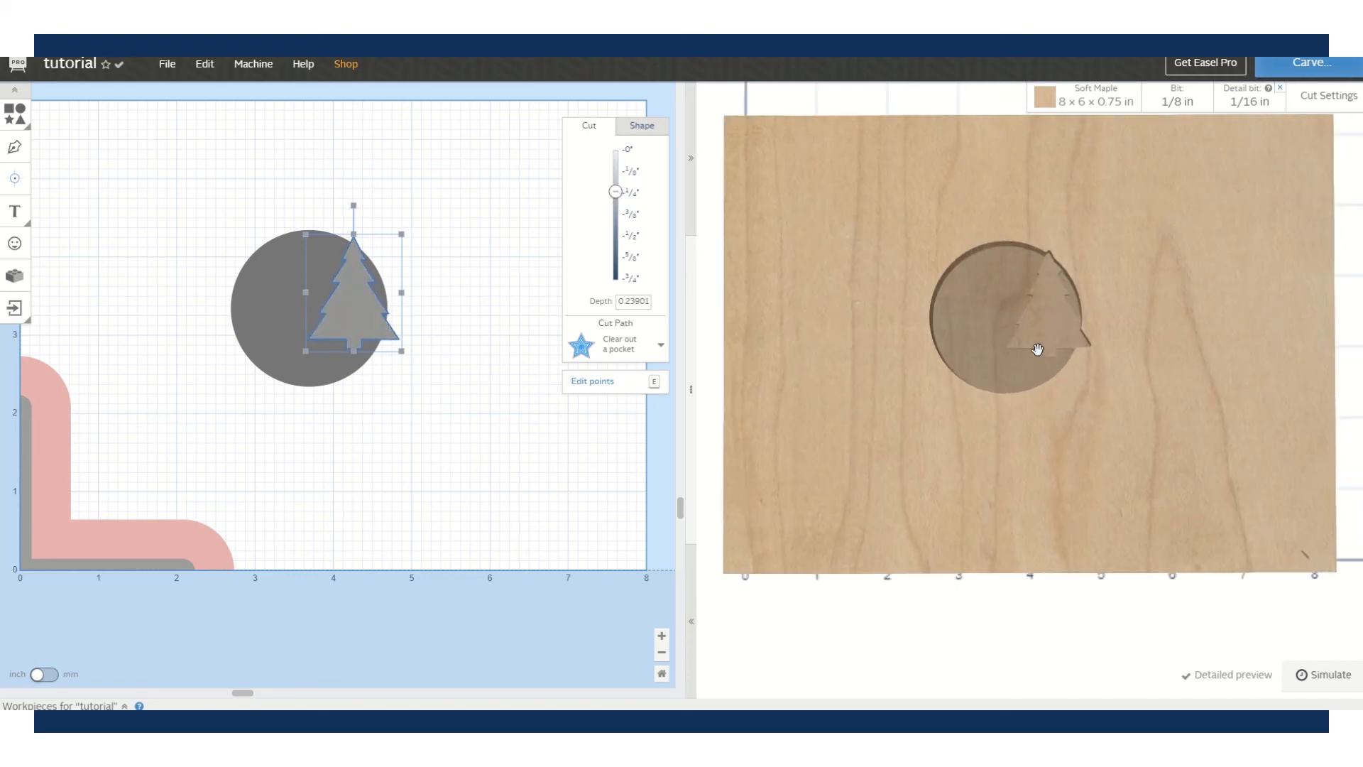
scroll(1037, 351, up, 2)
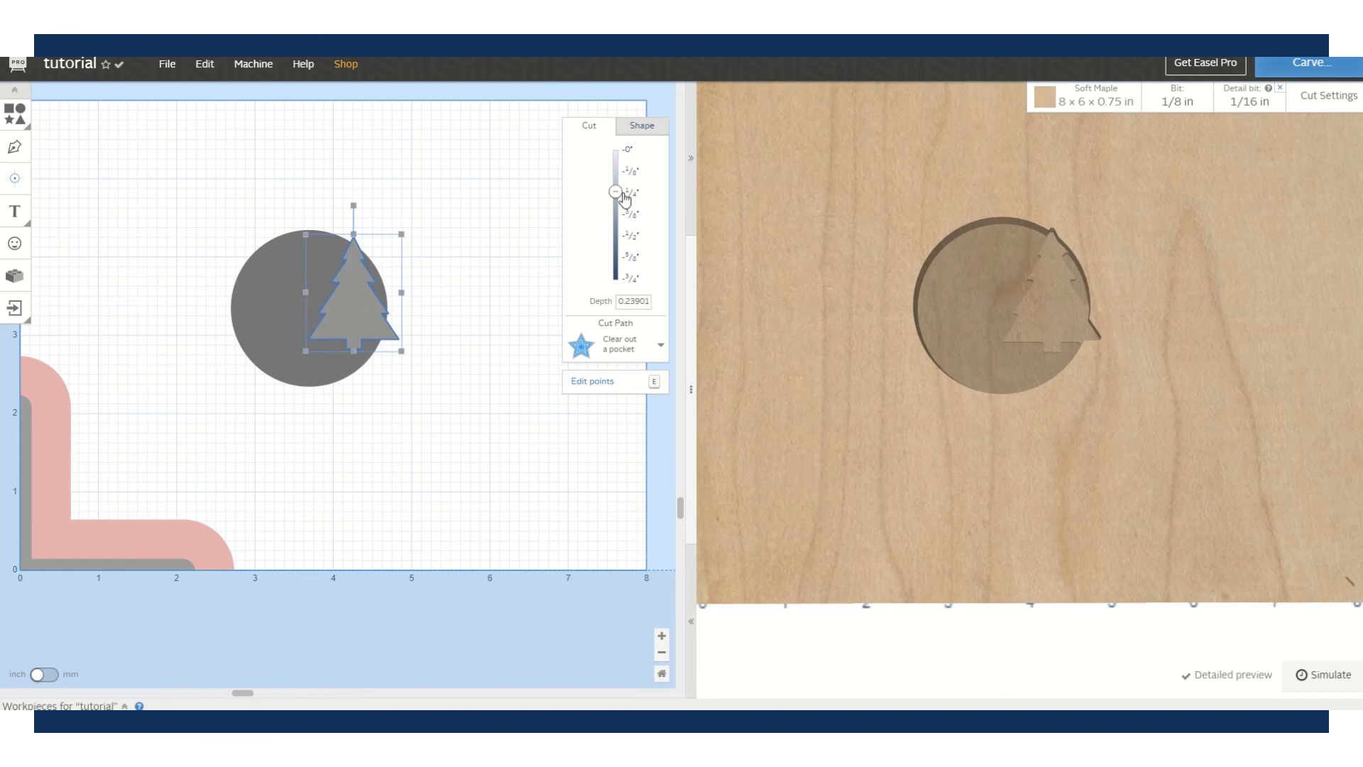
click(266, 285)
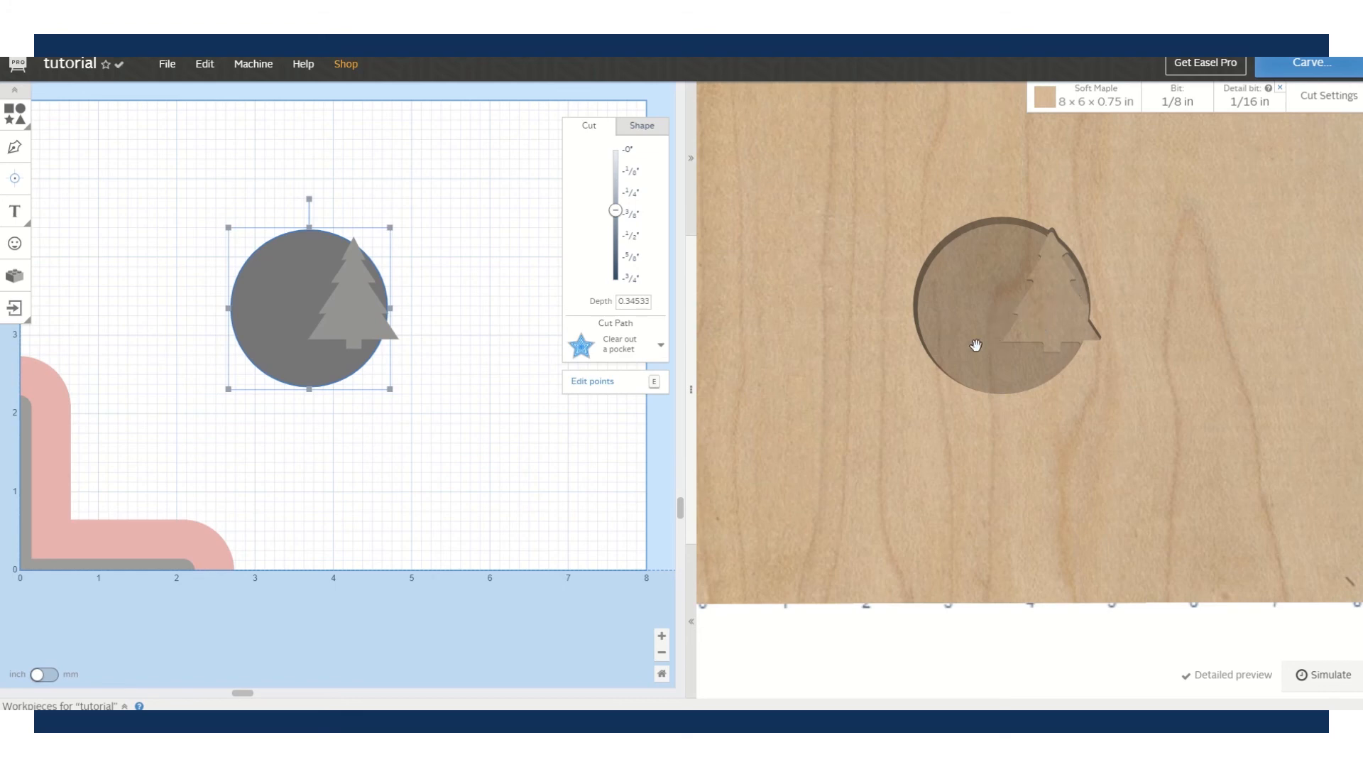
drag(959, 347, 1134, 218)
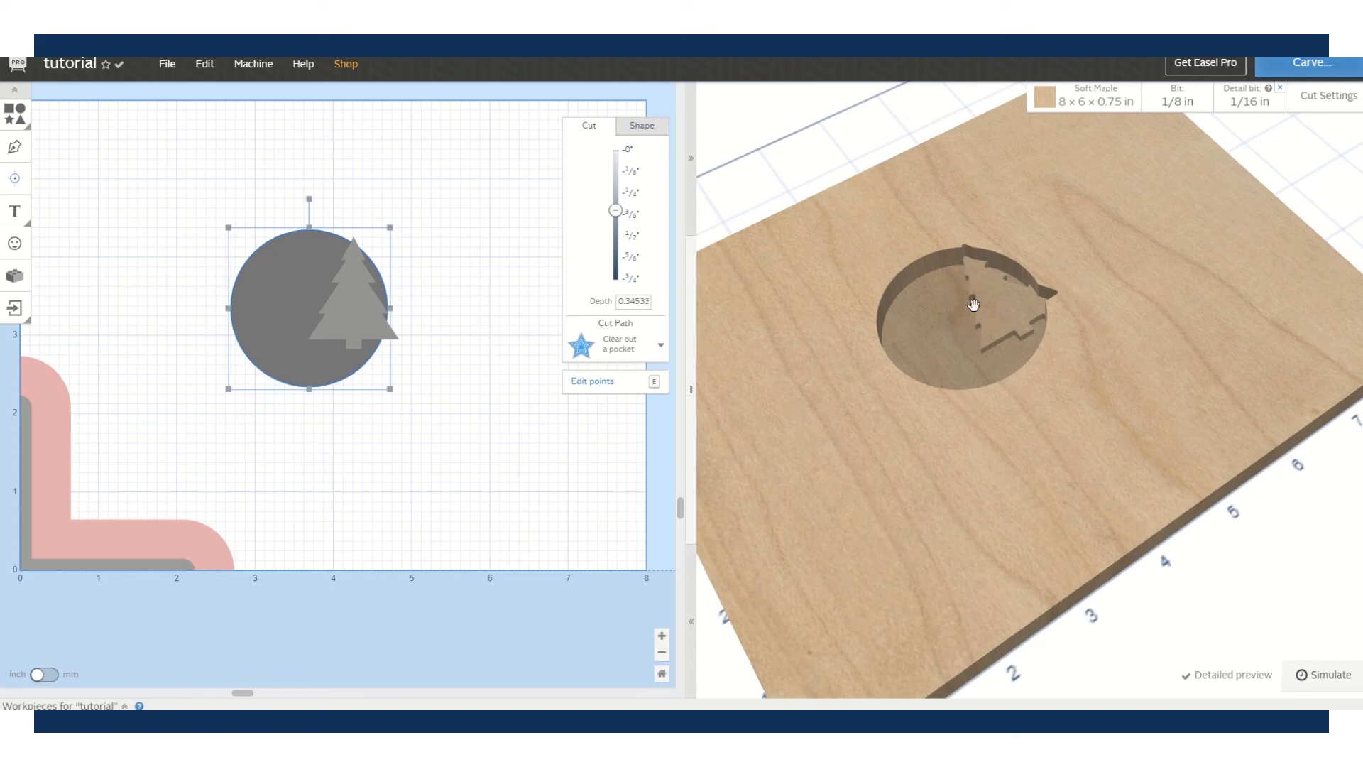
drag(931, 329, 773, 450)
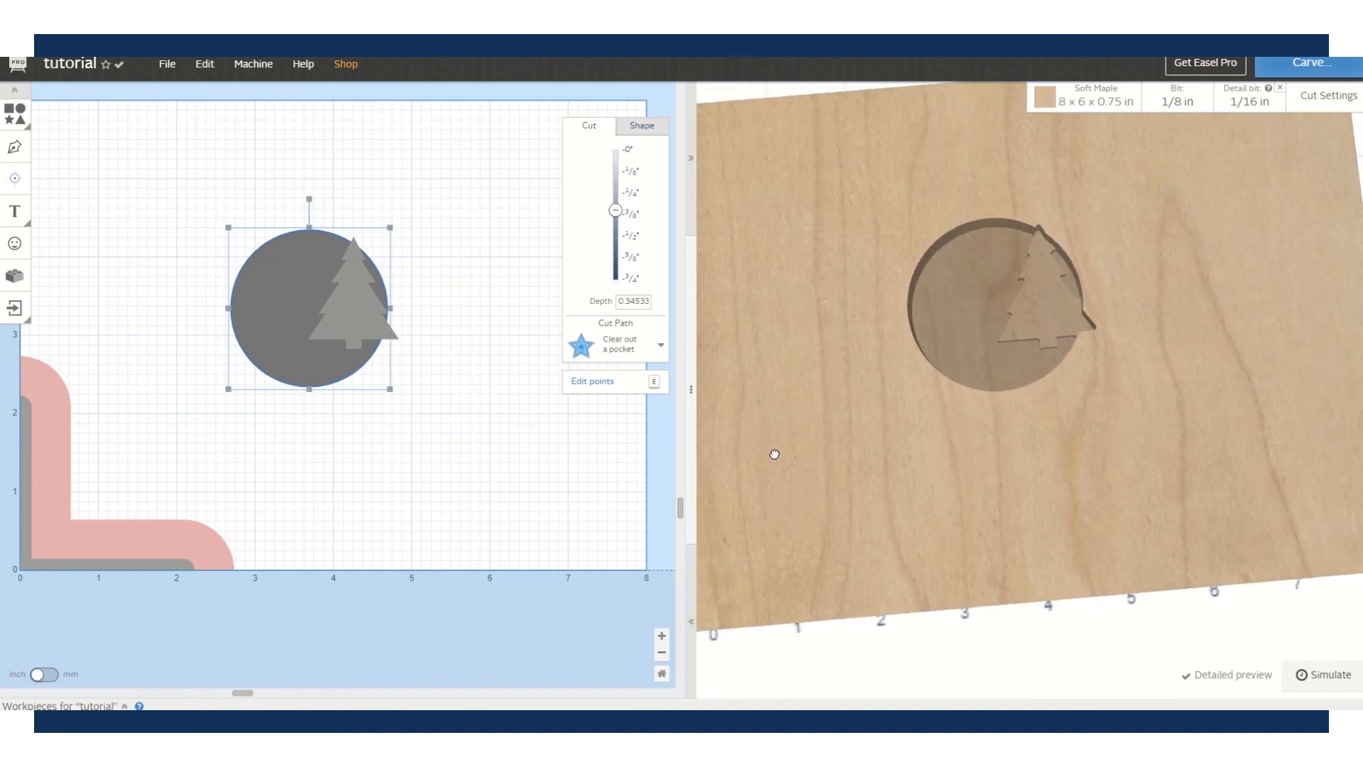
click(354, 303)
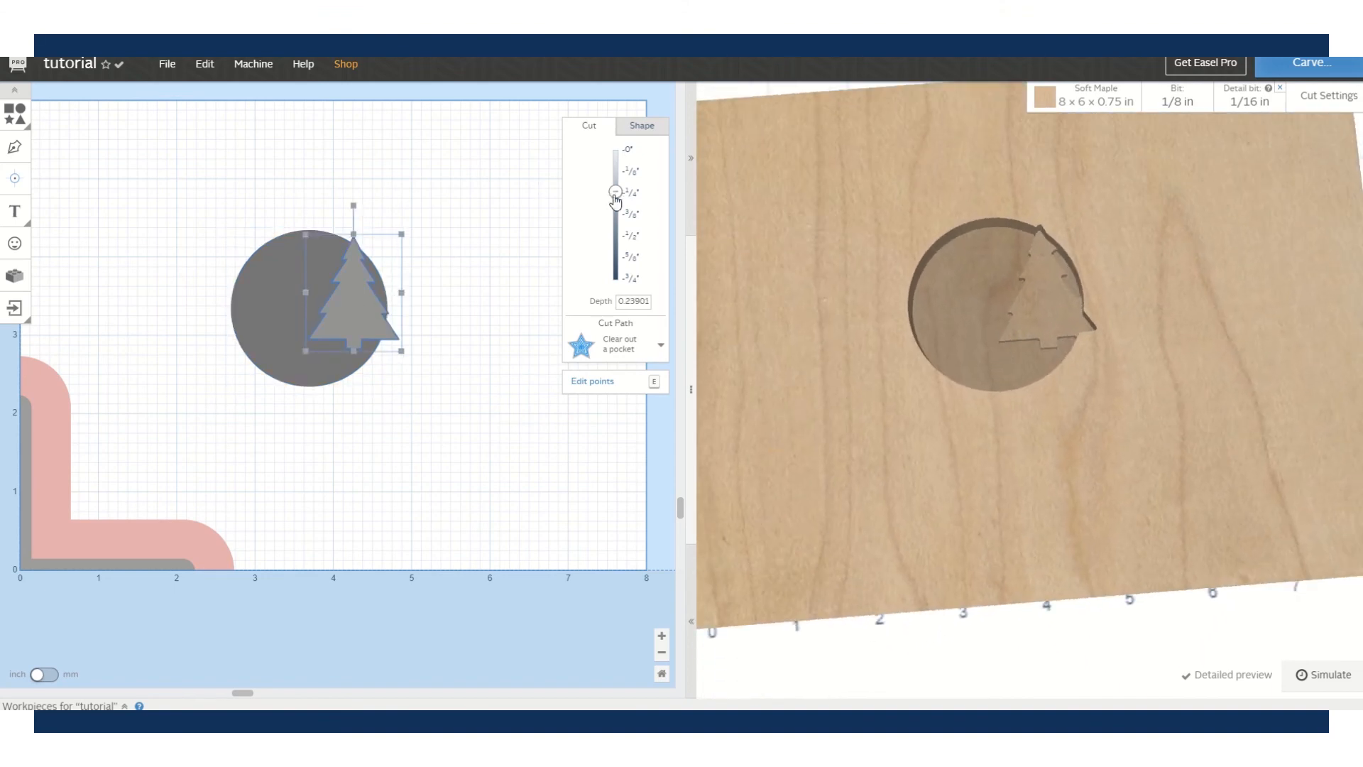
- Set the tree's cut depth to 0 so it stands raised inside the circular pocket
drag(615, 192, 618, 150)
click(467, 334)
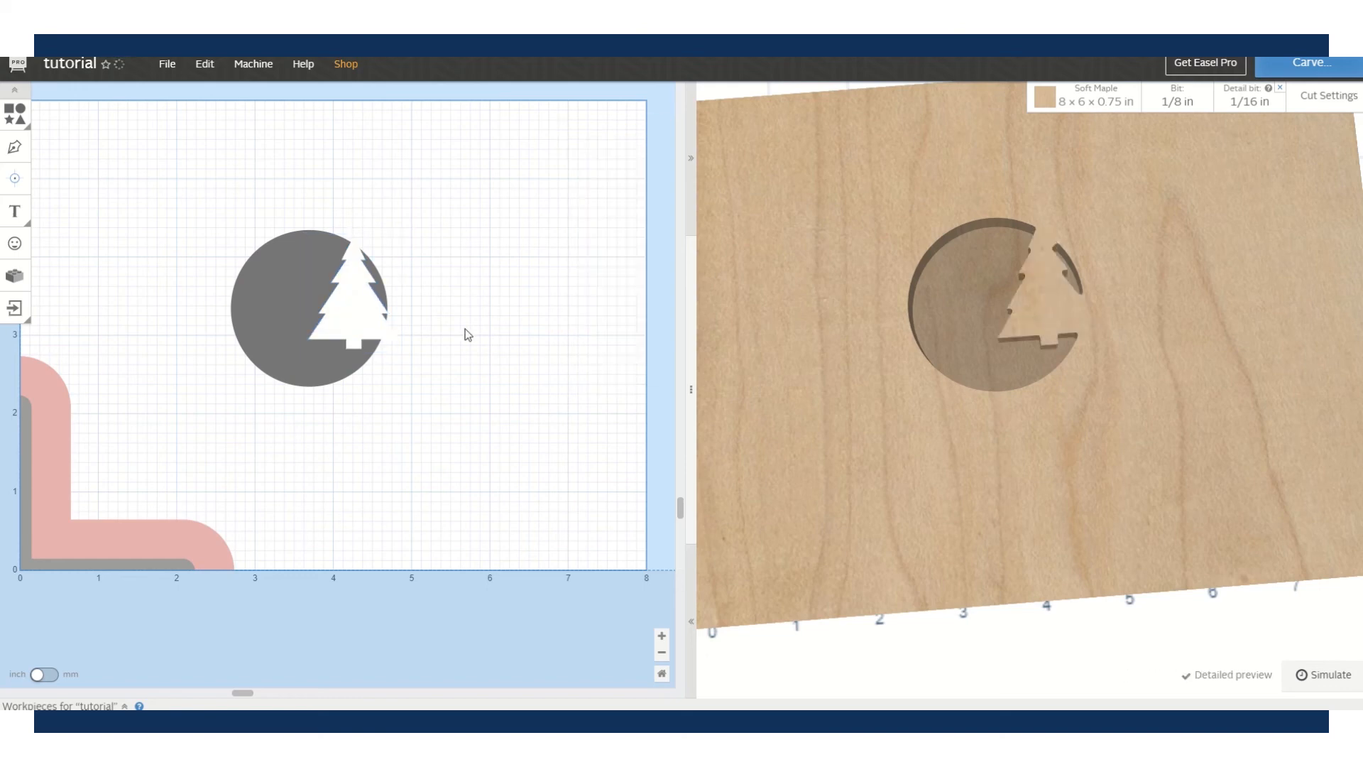
drag(1086, 419, 1059, 466)
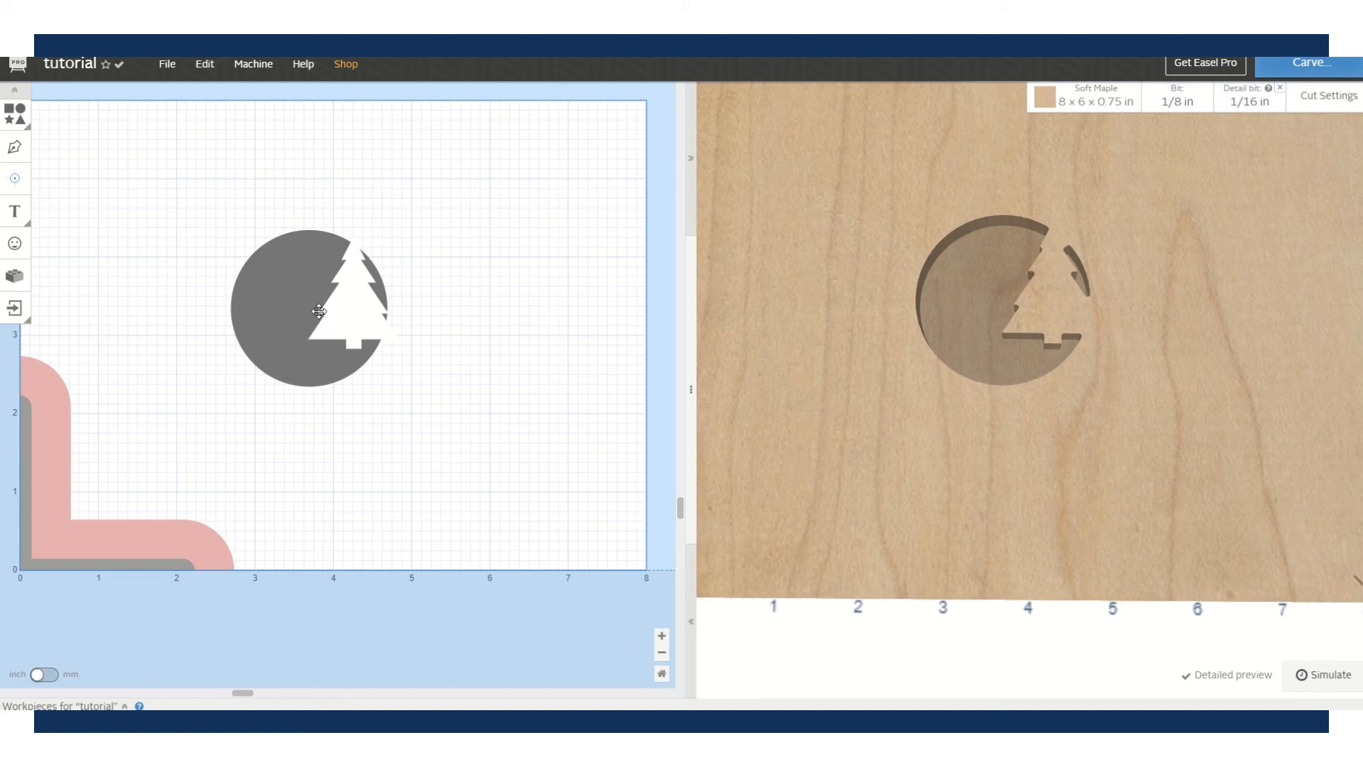
scroll(327, 308, up, 1)
scroll(326, 307, down, 1)
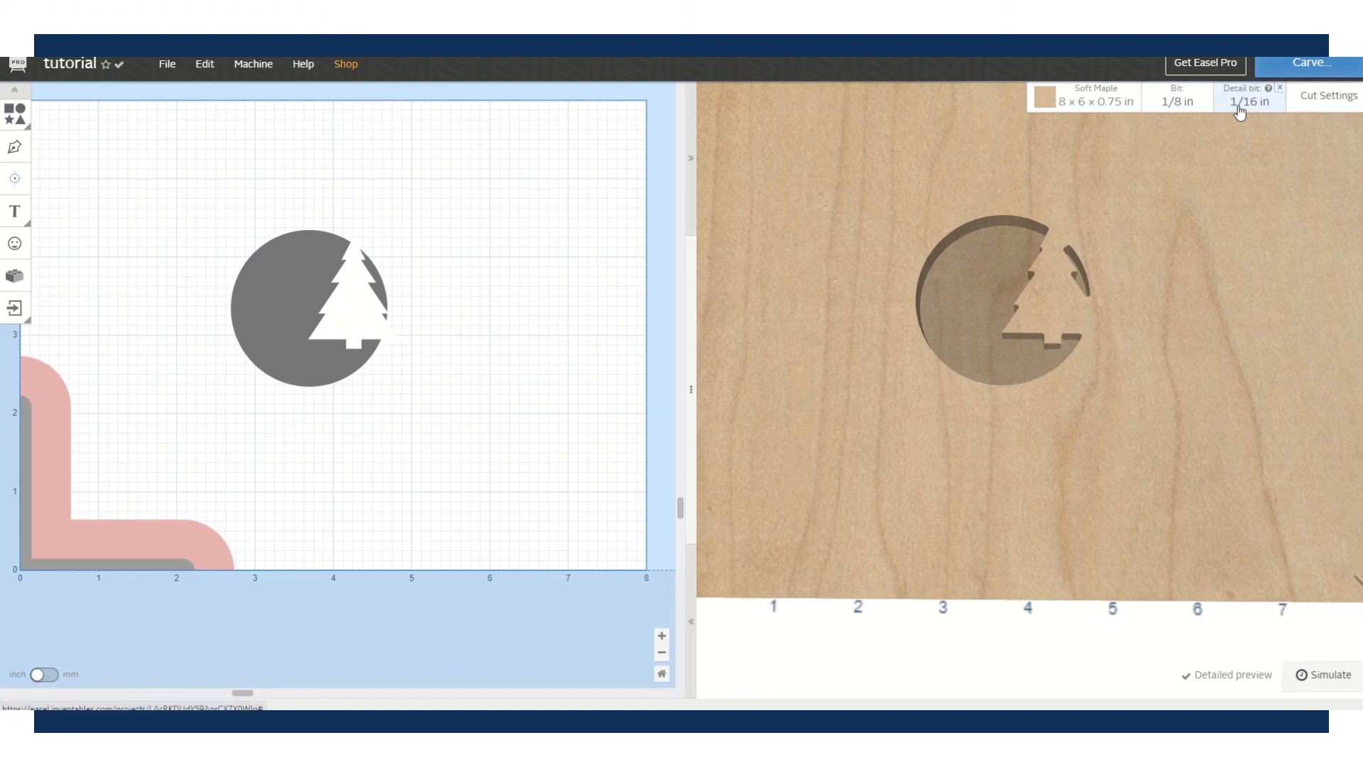
- Switch the main bit to 1/16 in and the detail bit to 1/32 in
click(1174, 106)
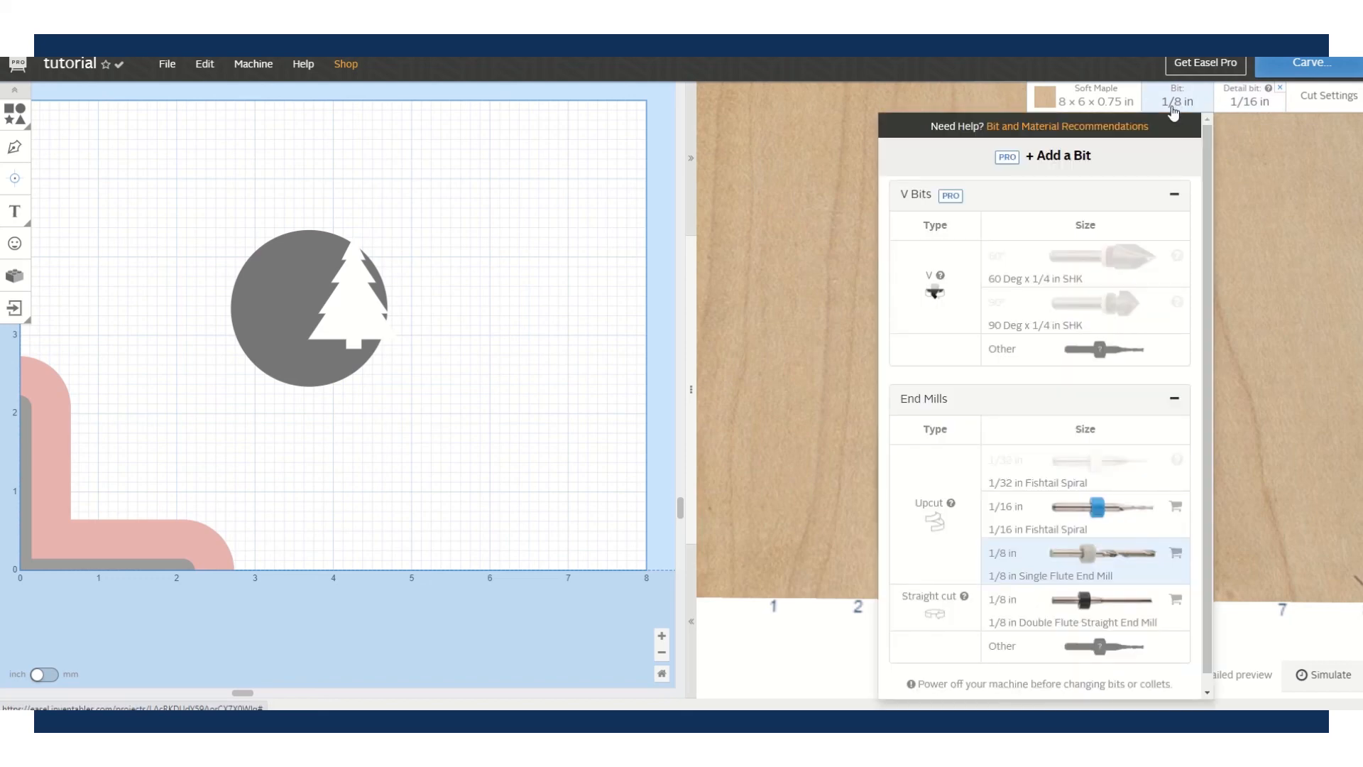
click(1080, 509)
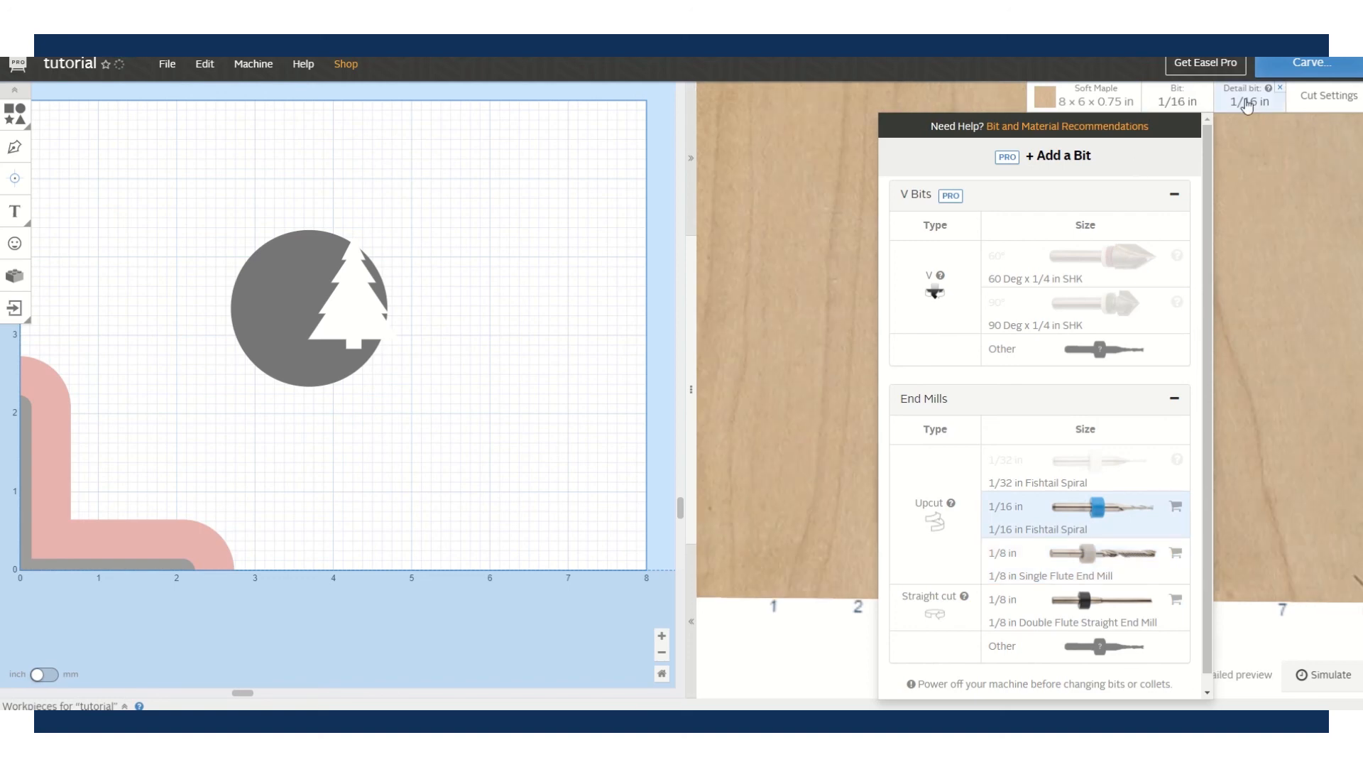
click(1252, 95)
click(1159, 468)
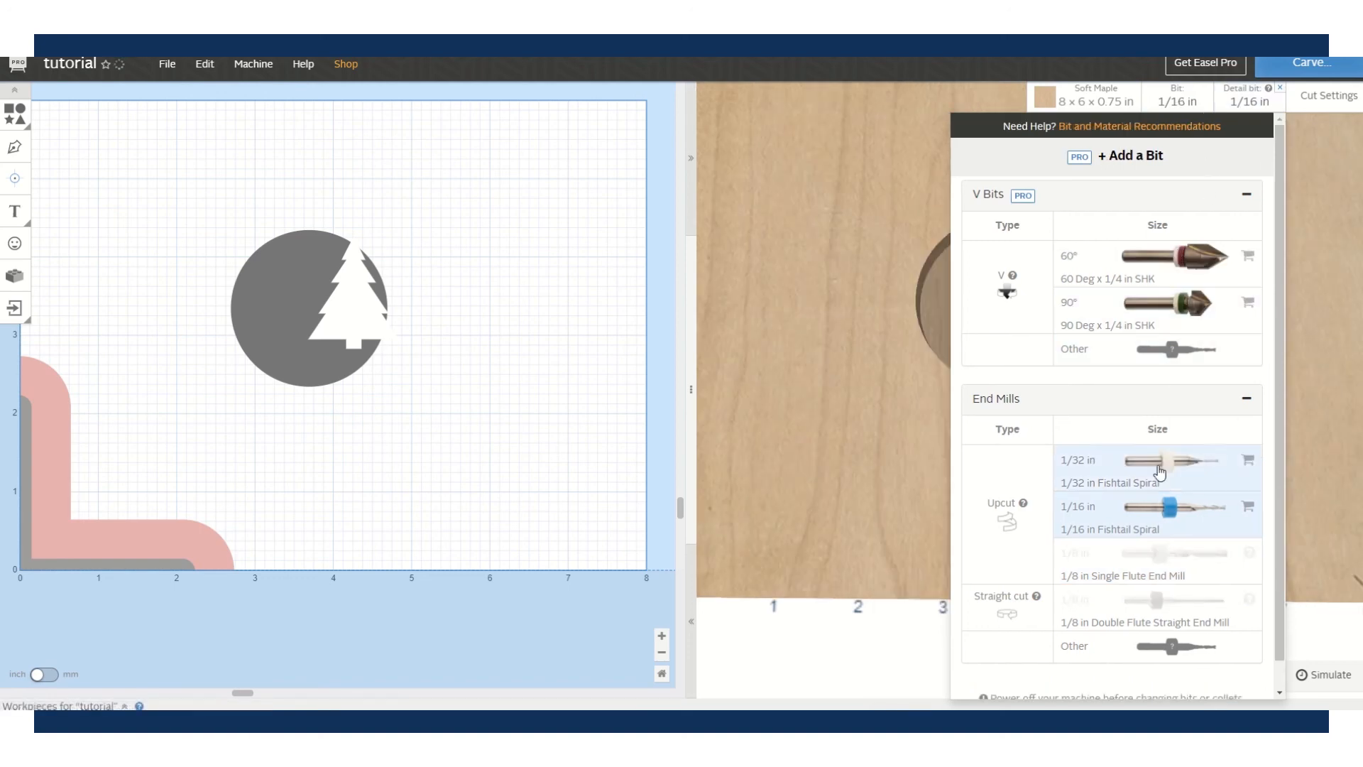
click(809, 415)
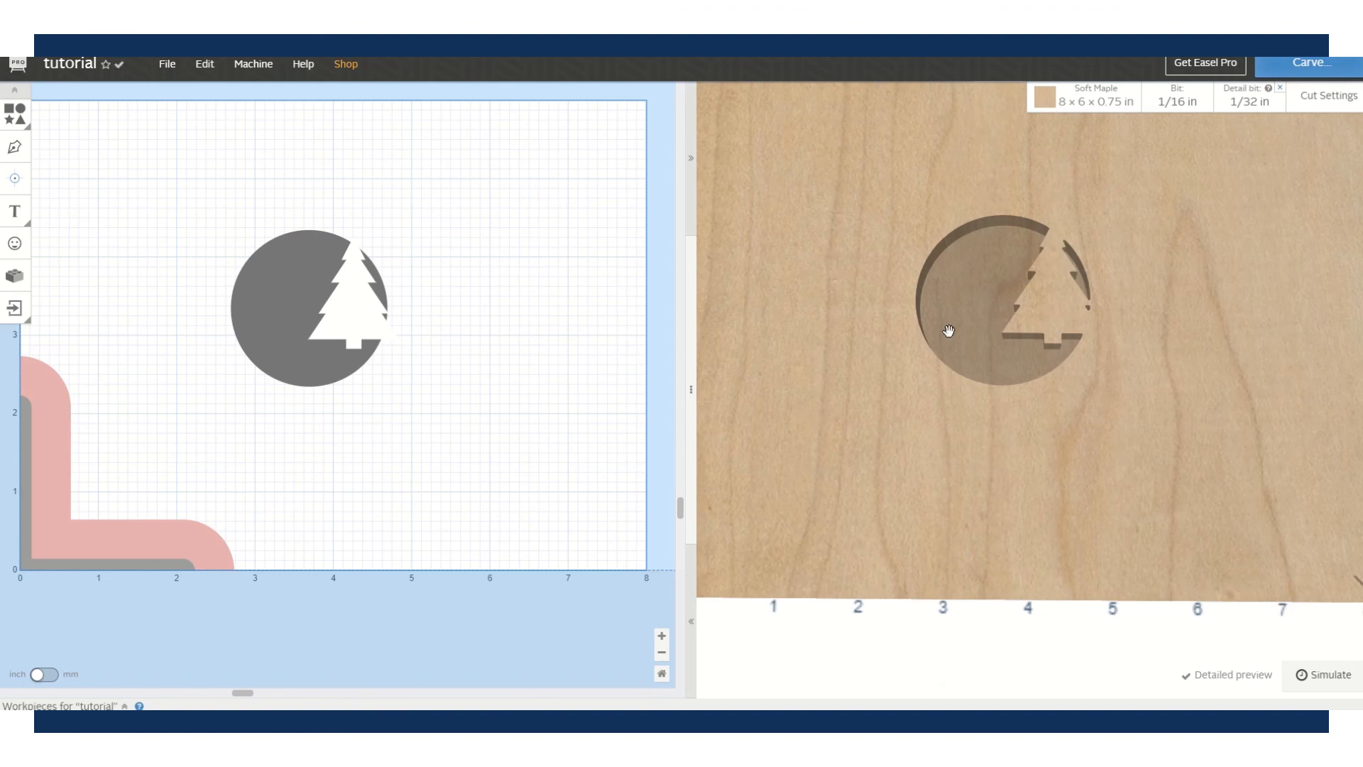
- Zoom the 3D preview and bring up the font choices for new text
scroll(1016, 328, up, 5)
scroll(1012, 322, up, 1)
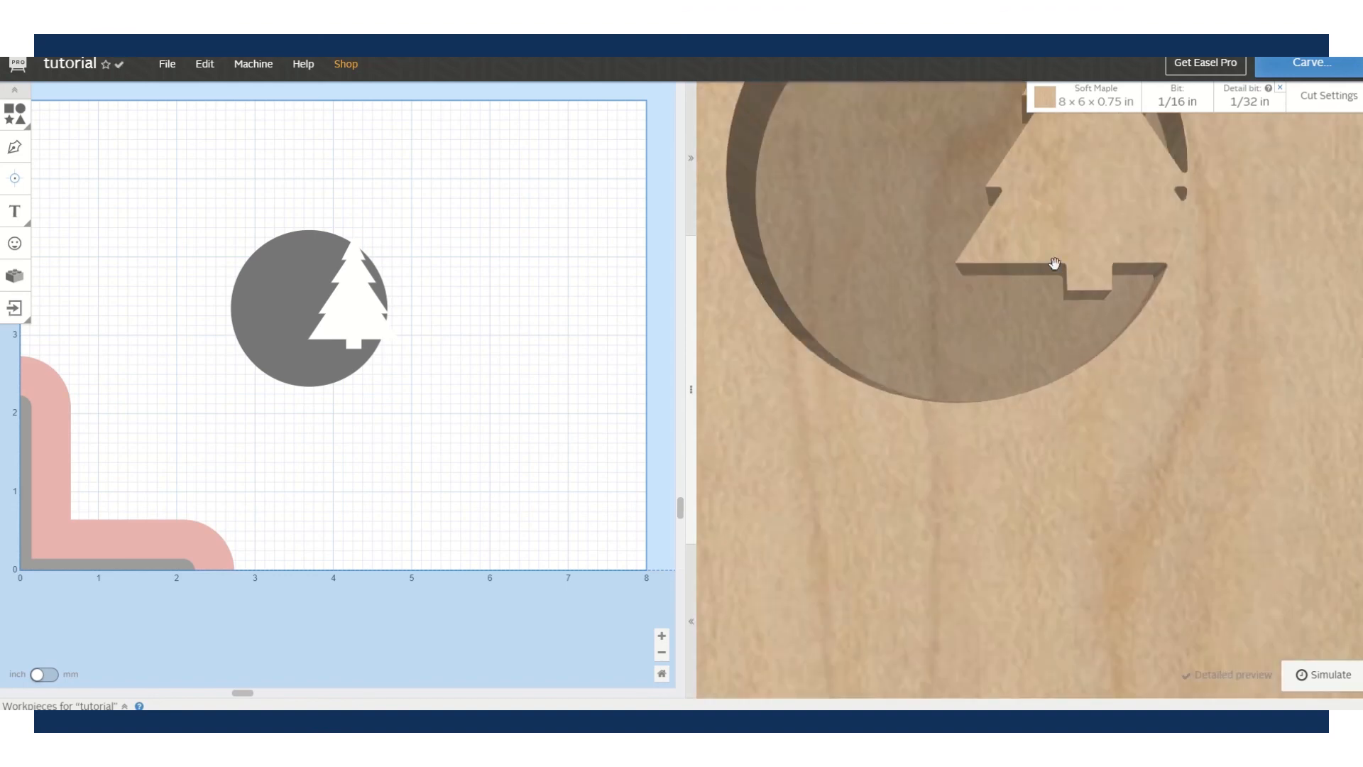
scroll(939, 348, down, 6)
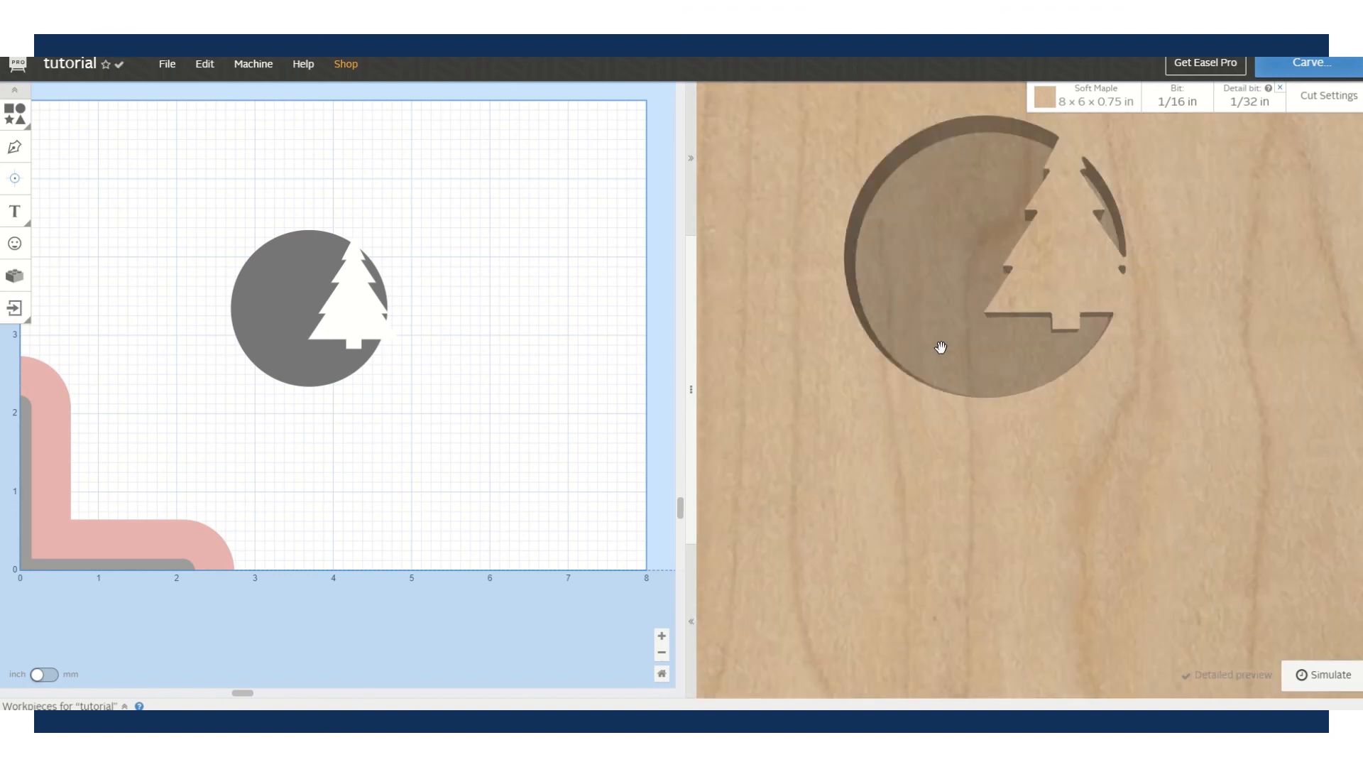
click(14, 213)
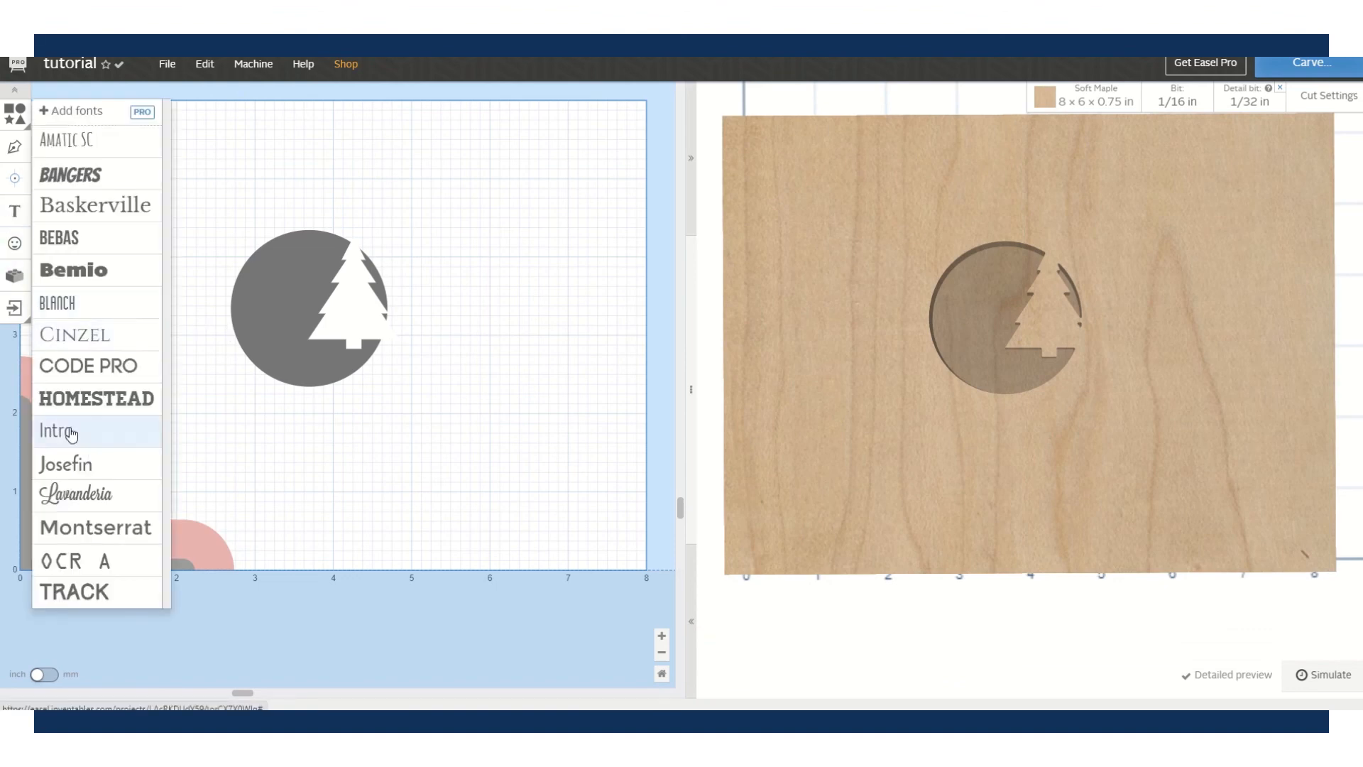
- Add Lavanderia 'Text' beneath the tree circle and reset the bits to 1/8 in with 1/16 in detail
click(60, 497)
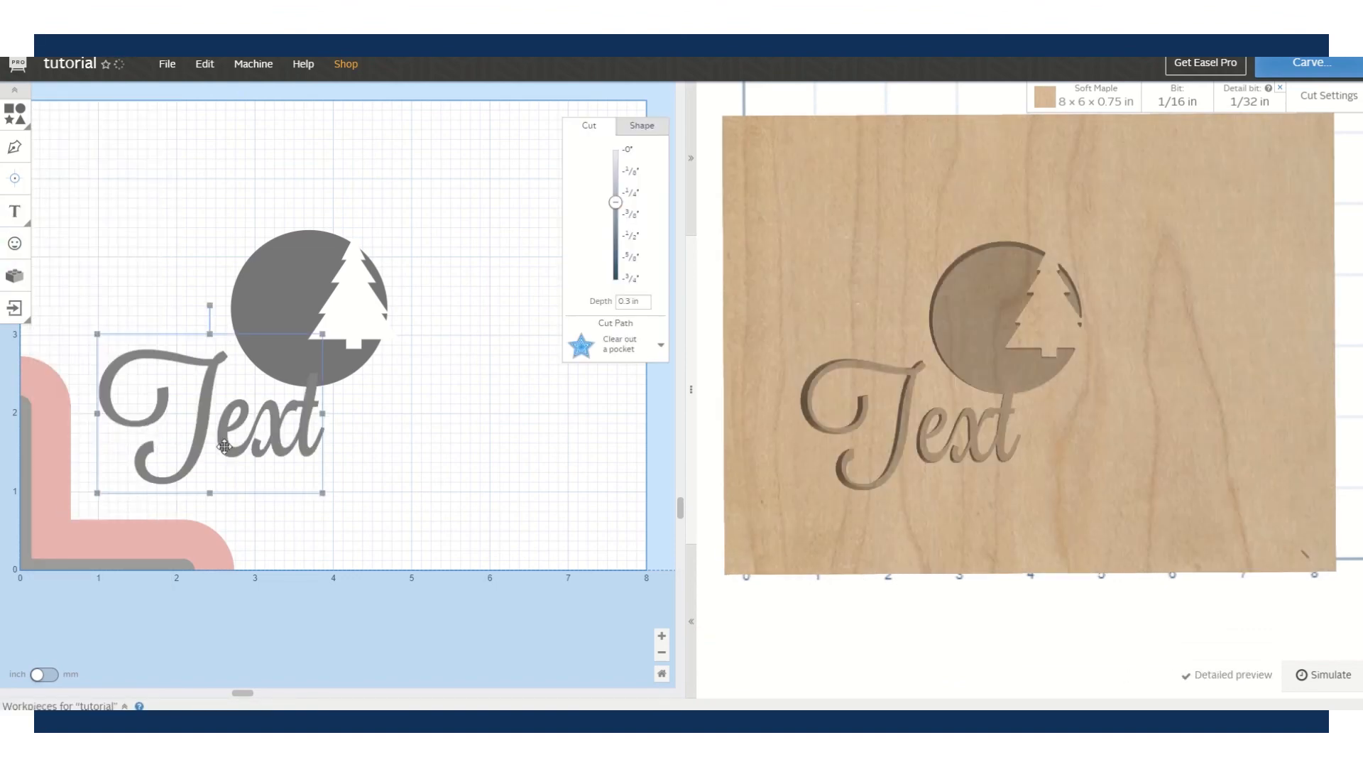
drag(271, 480, 419, 489)
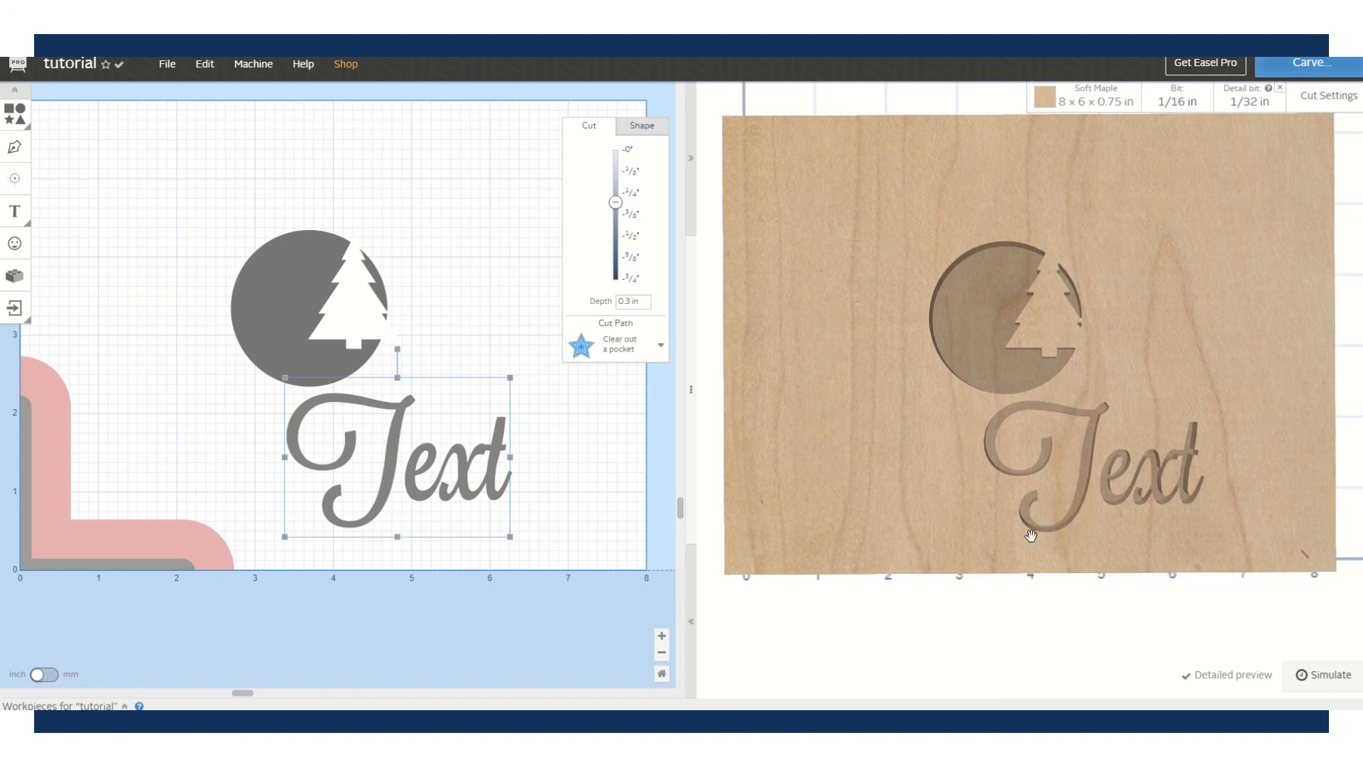
click(1250, 100)
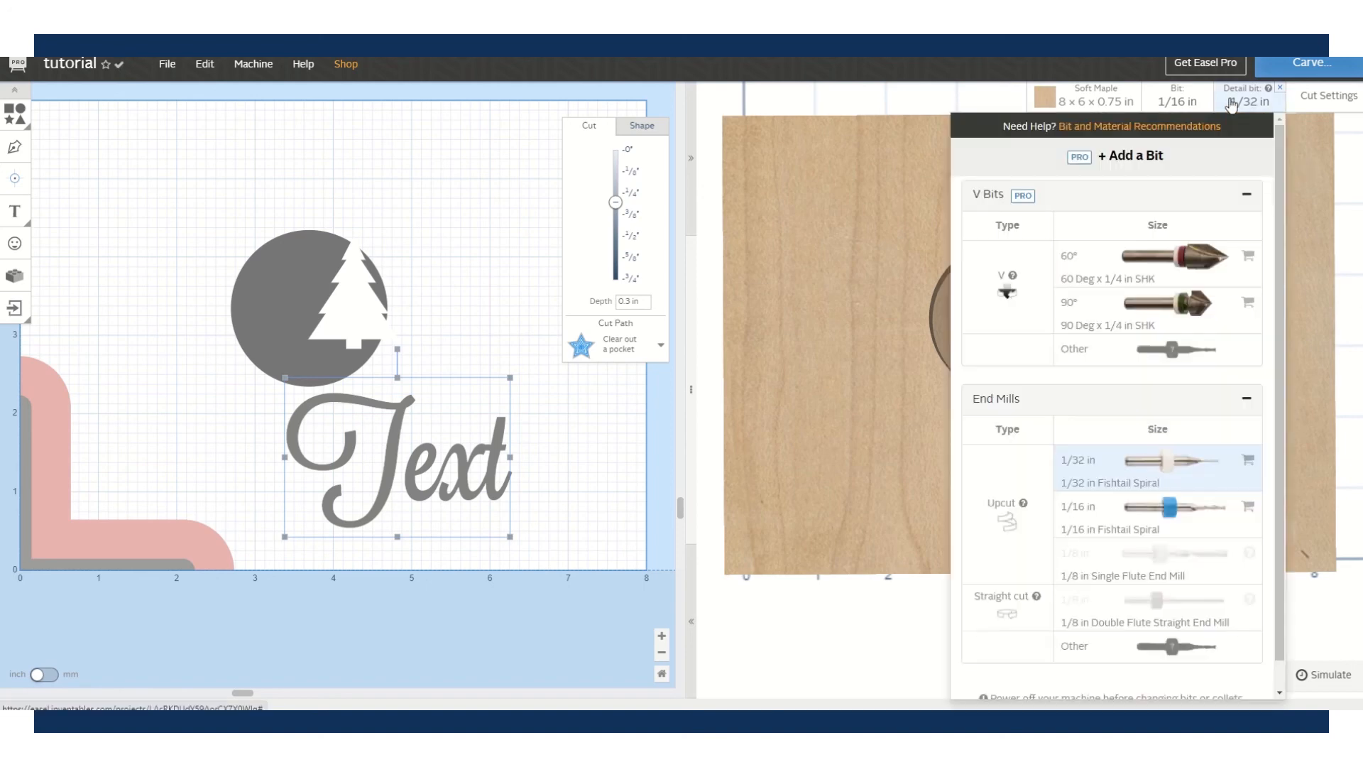
click(1104, 507)
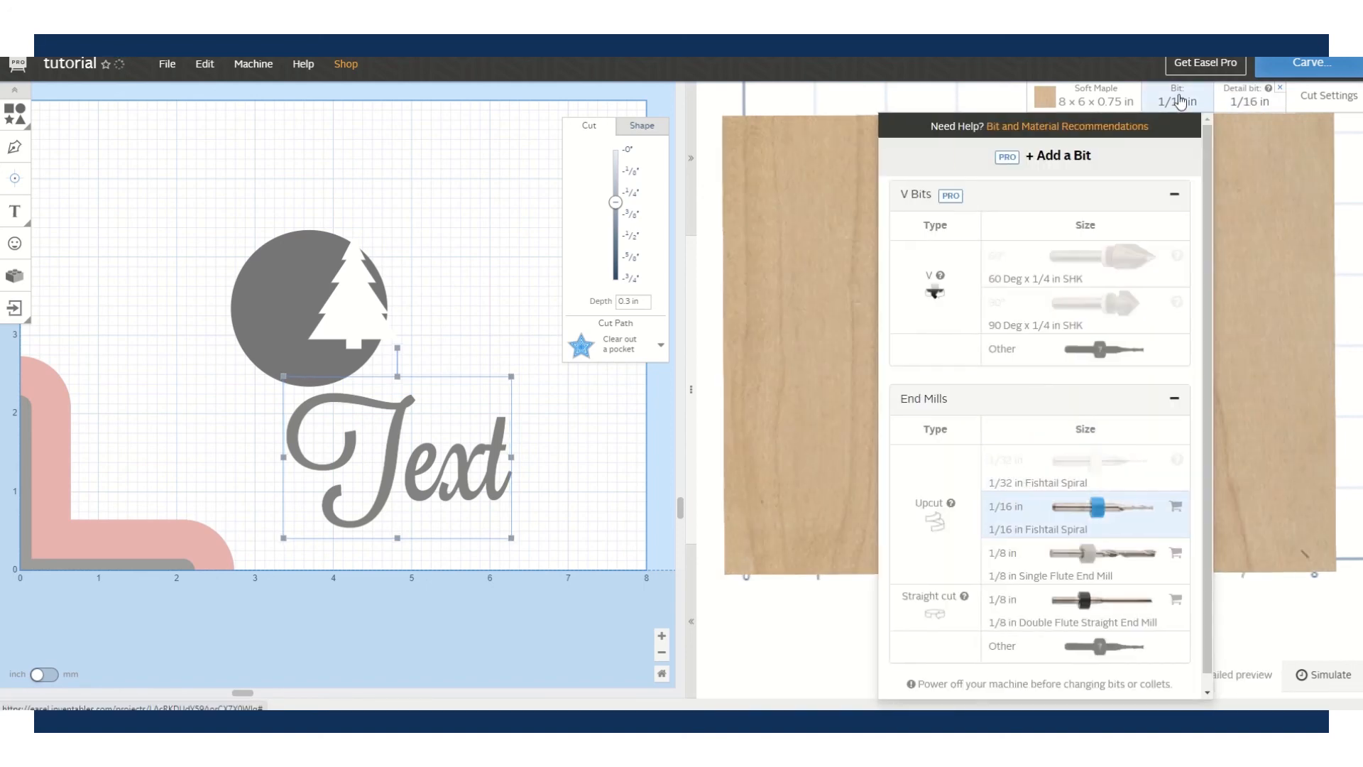
click(1033, 554)
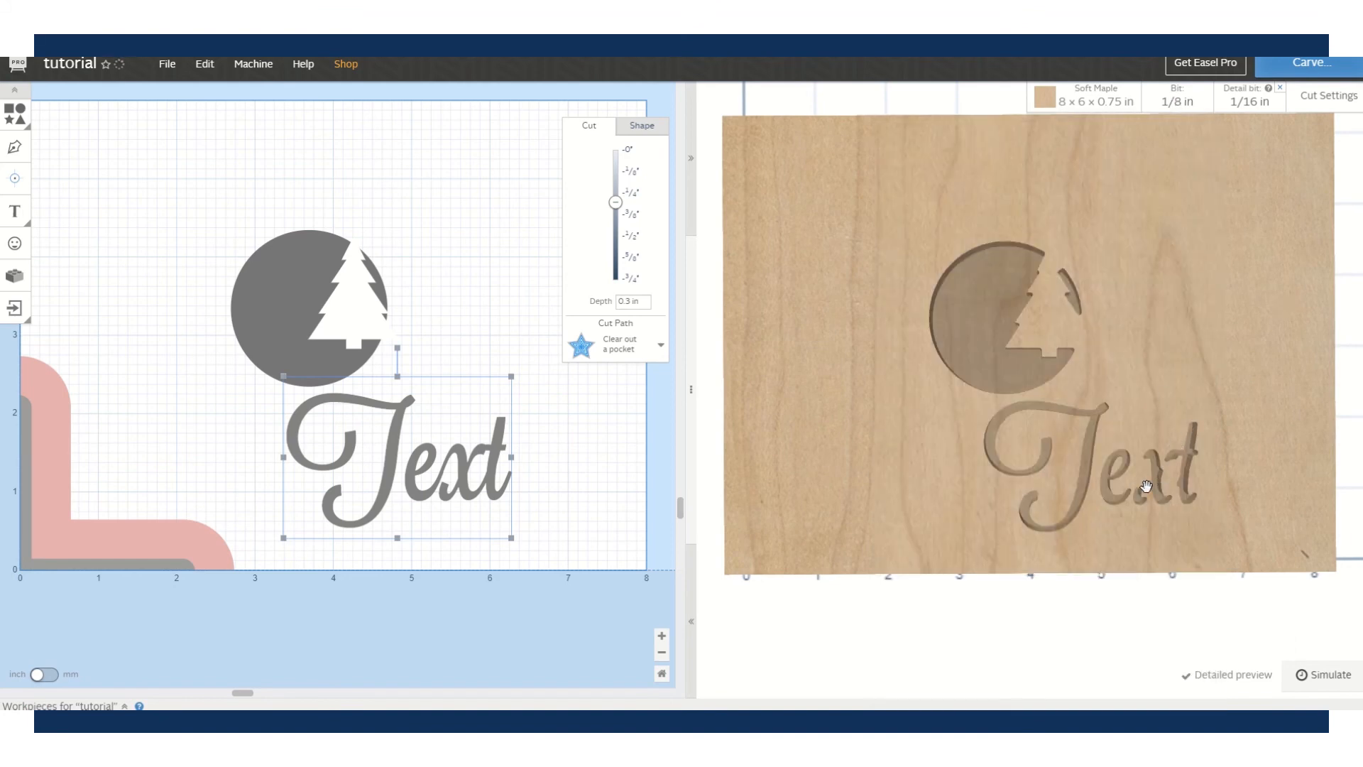
- Orbit, pan and zoom the 3D preview to inspect the 0.3 in deep text pocket
scroll(1146, 485, down, 2)
scroll(1146, 486, up, 3)
drag(1160, 548, 1135, 480)
right_drag(1135, 480, 1072, 445)
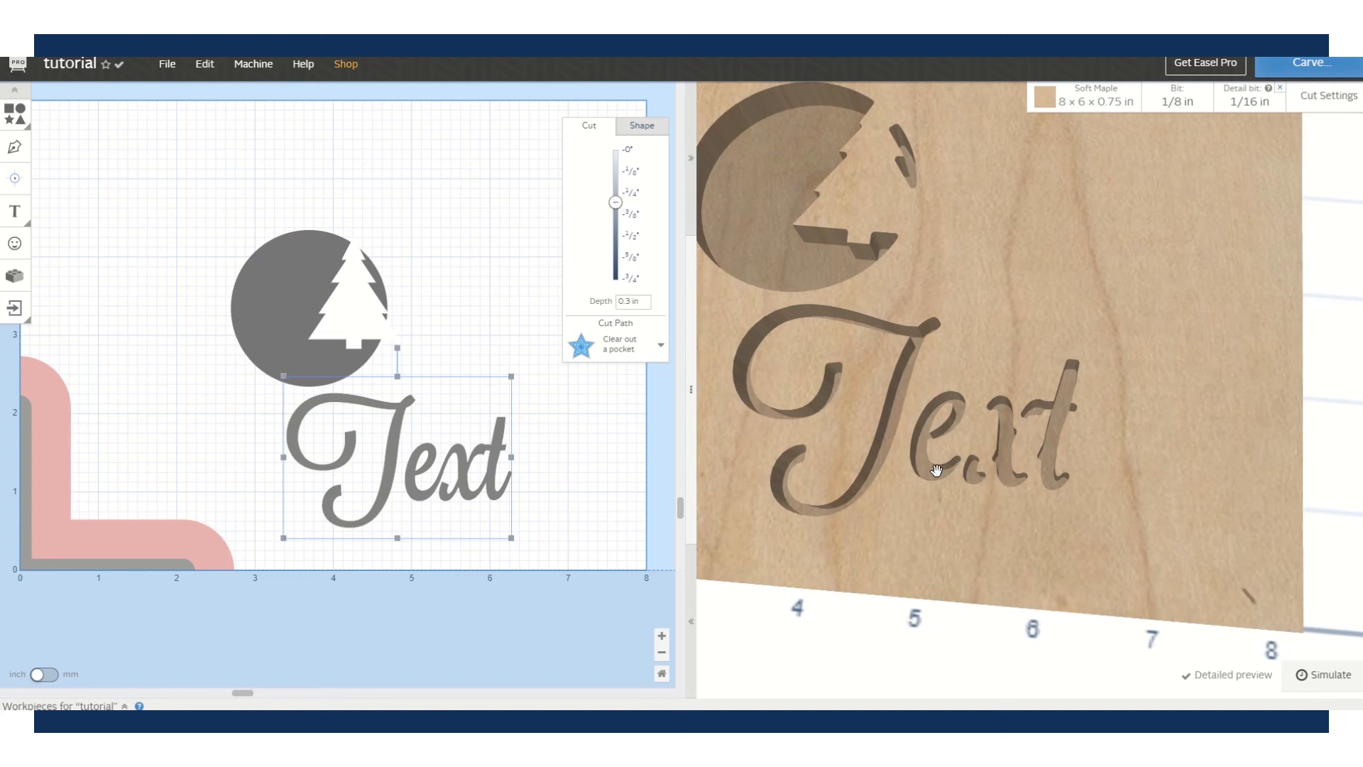
scroll(933, 472, down, 5)
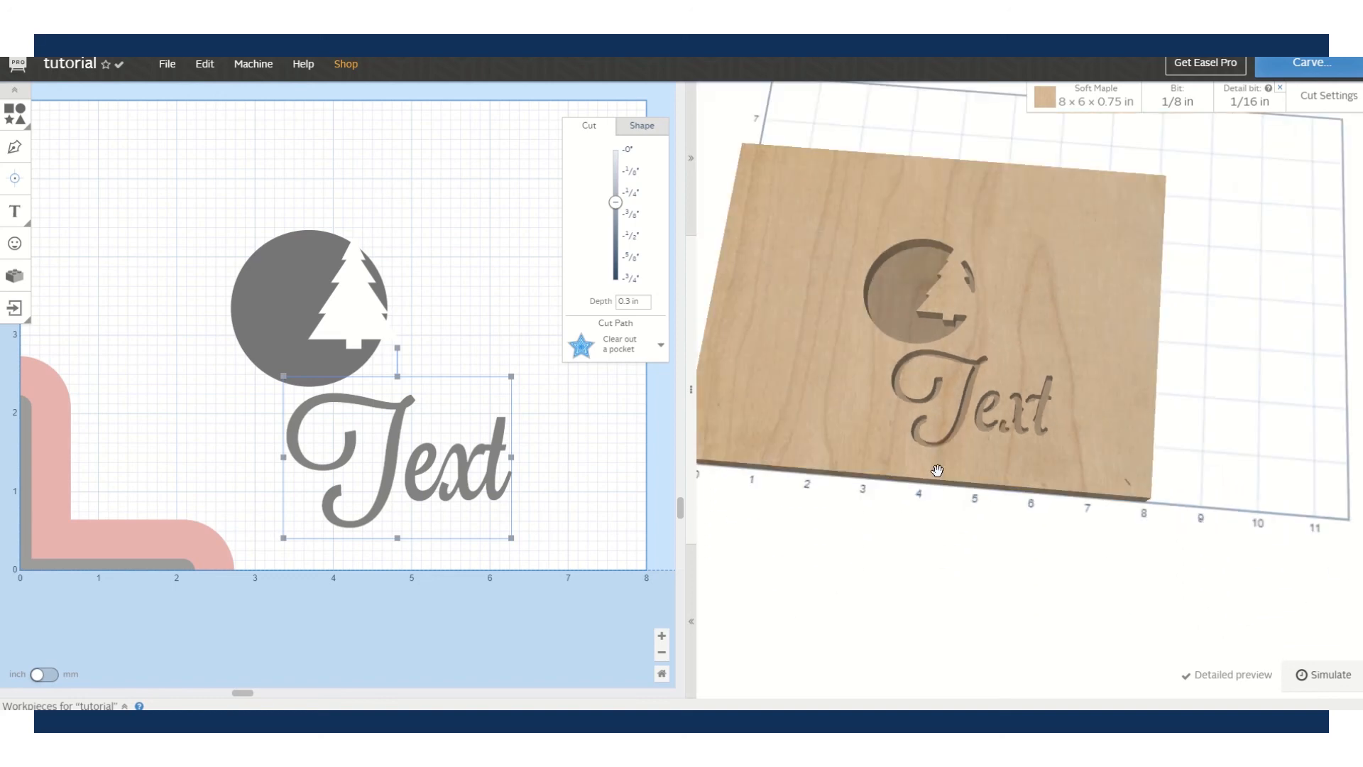
drag(910, 407, 883, 467)
scroll(894, 438, down, 5)
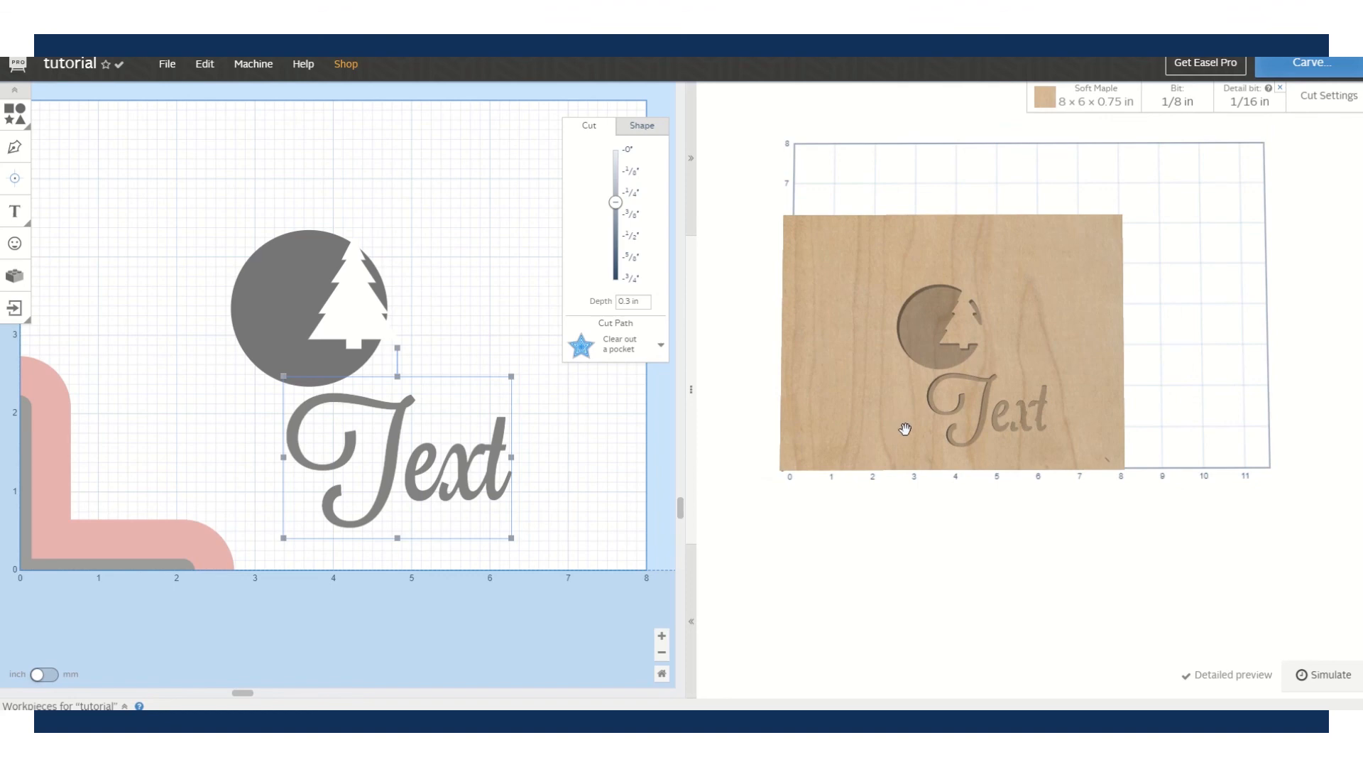
- Run the carve simulation to its end at 2x speed with the material hidden to show toolpaths
click(1323, 683)
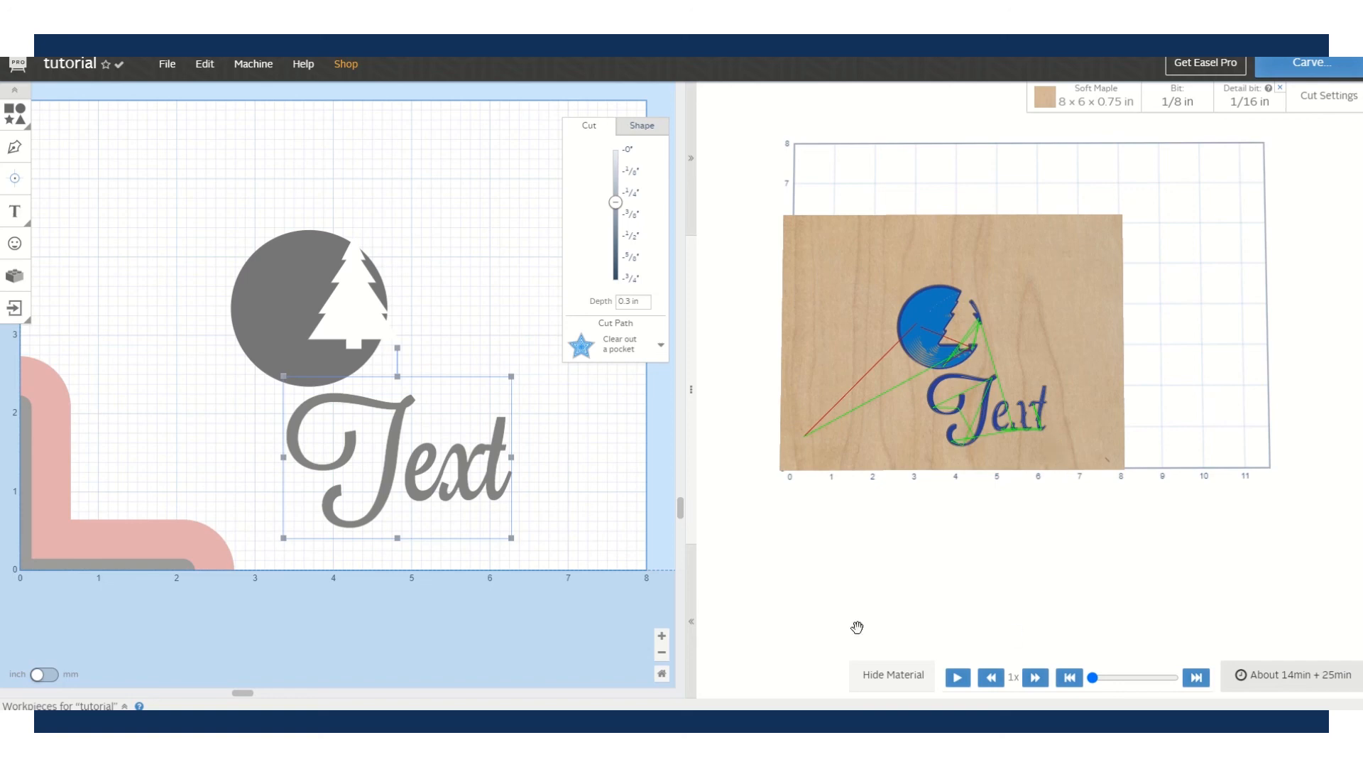
click(959, 680)
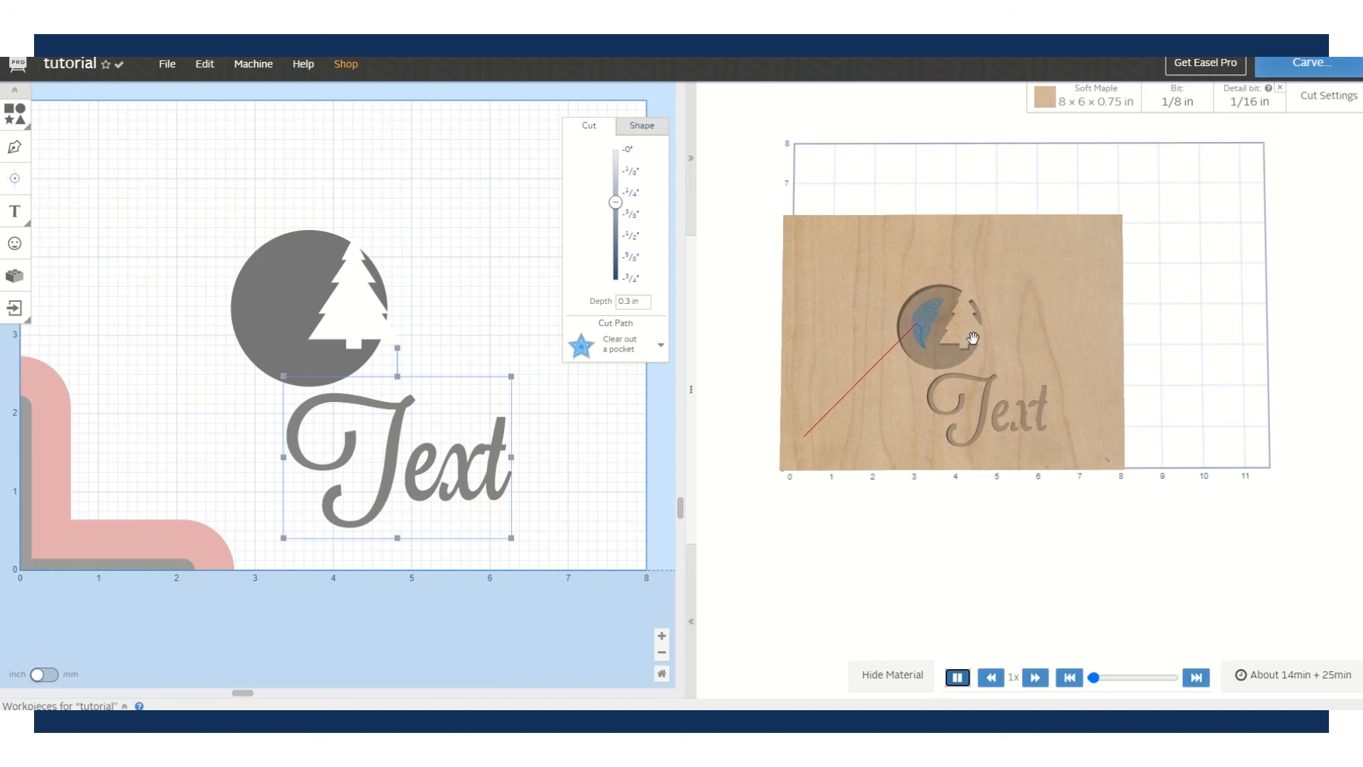
scroll(969, 340, up, 3)
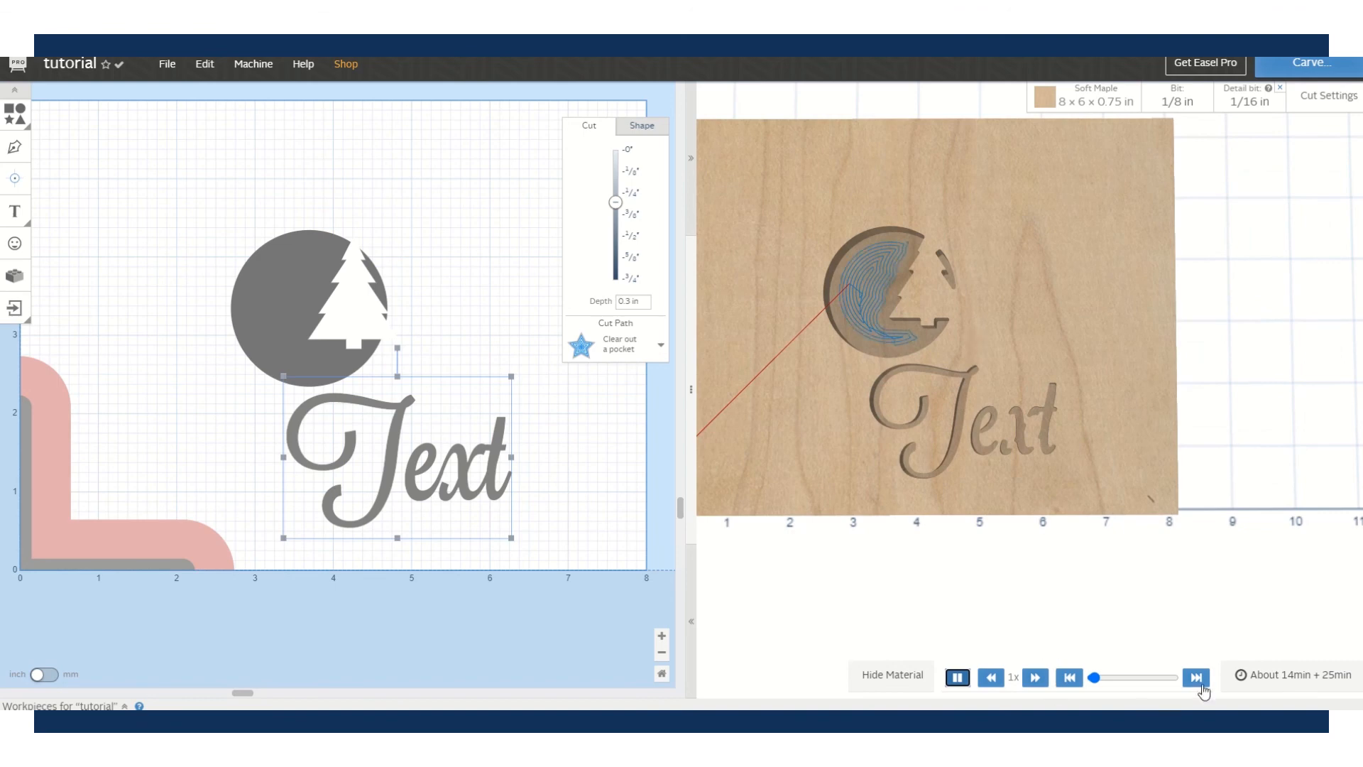
click(1201, 683)
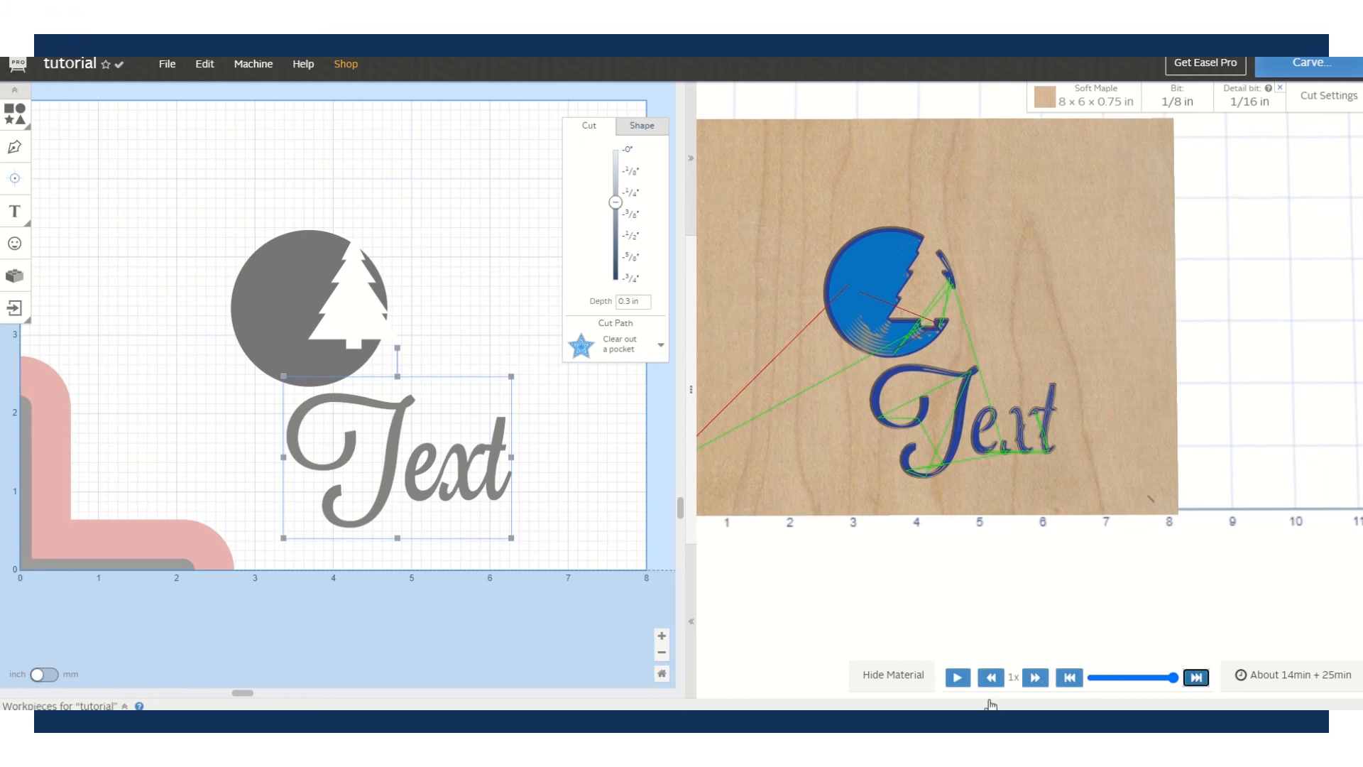
click(1033, 682)
scroll(953, 609, down, 3)
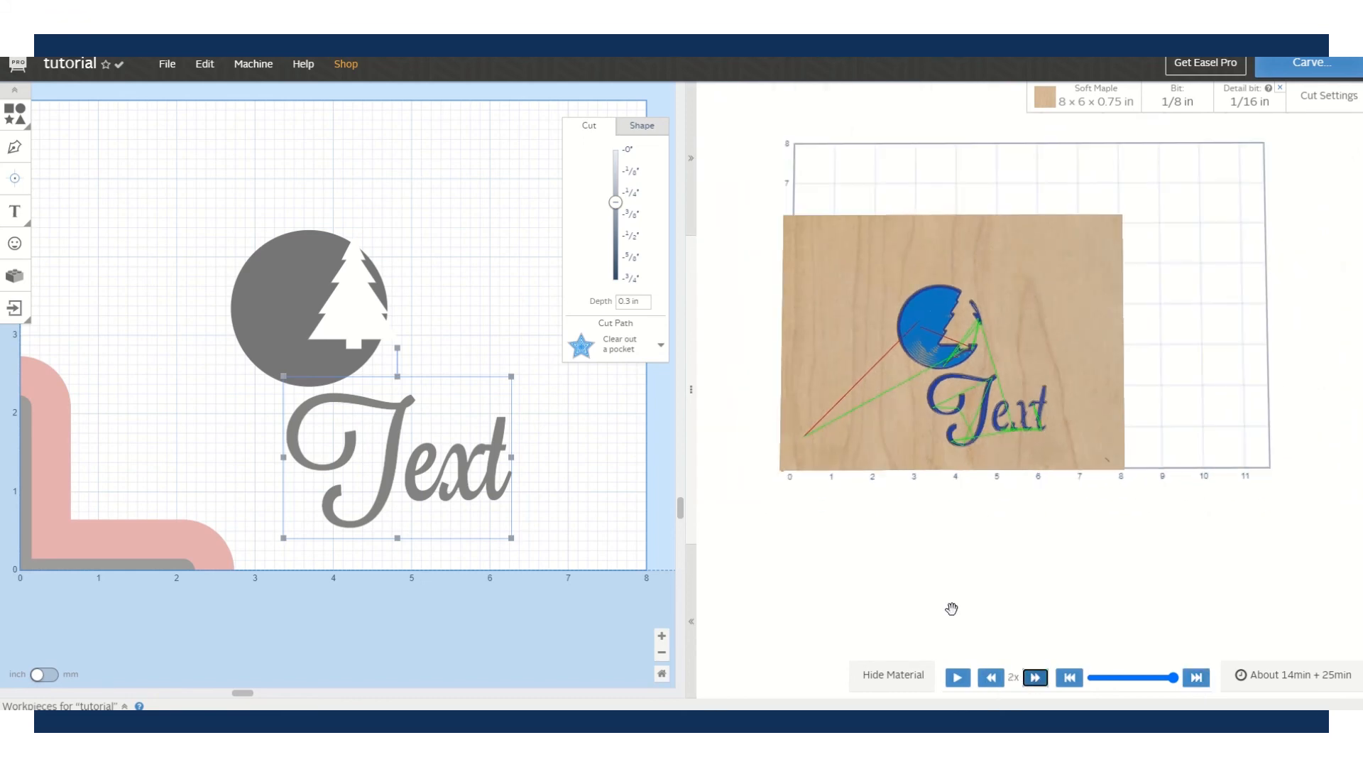
click(890, 674)
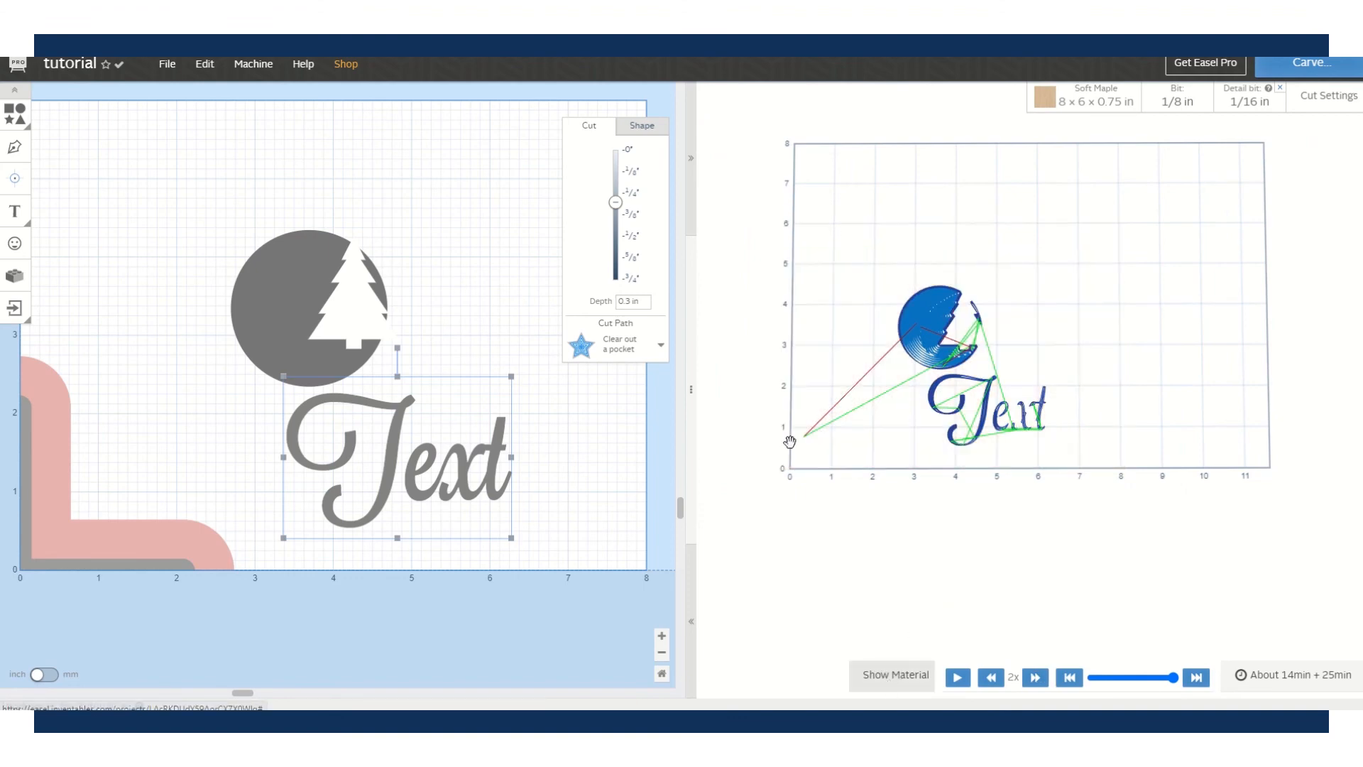
drag(983, 423, 973, 451)
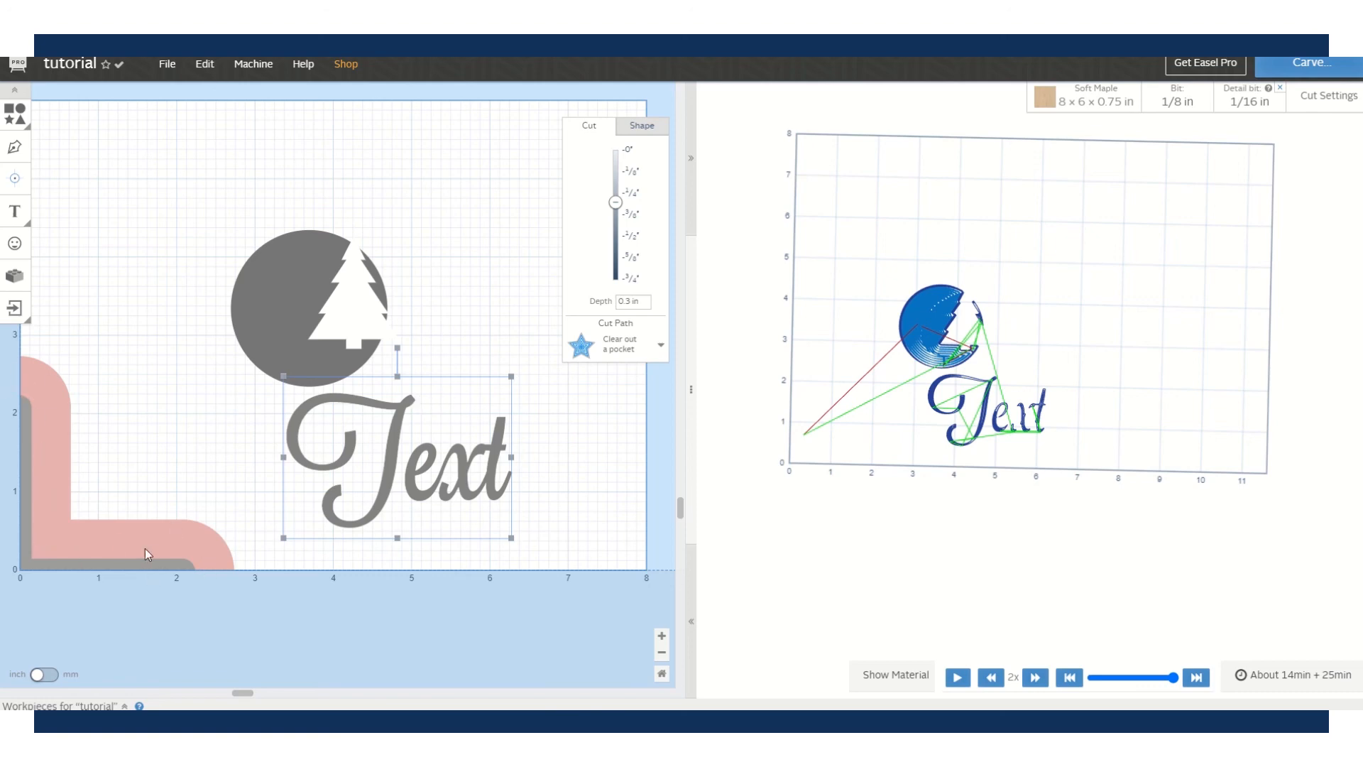
- Move the circle to the board's upper left and place the tree back over its right edge
drag(259, 329, 21, 393)
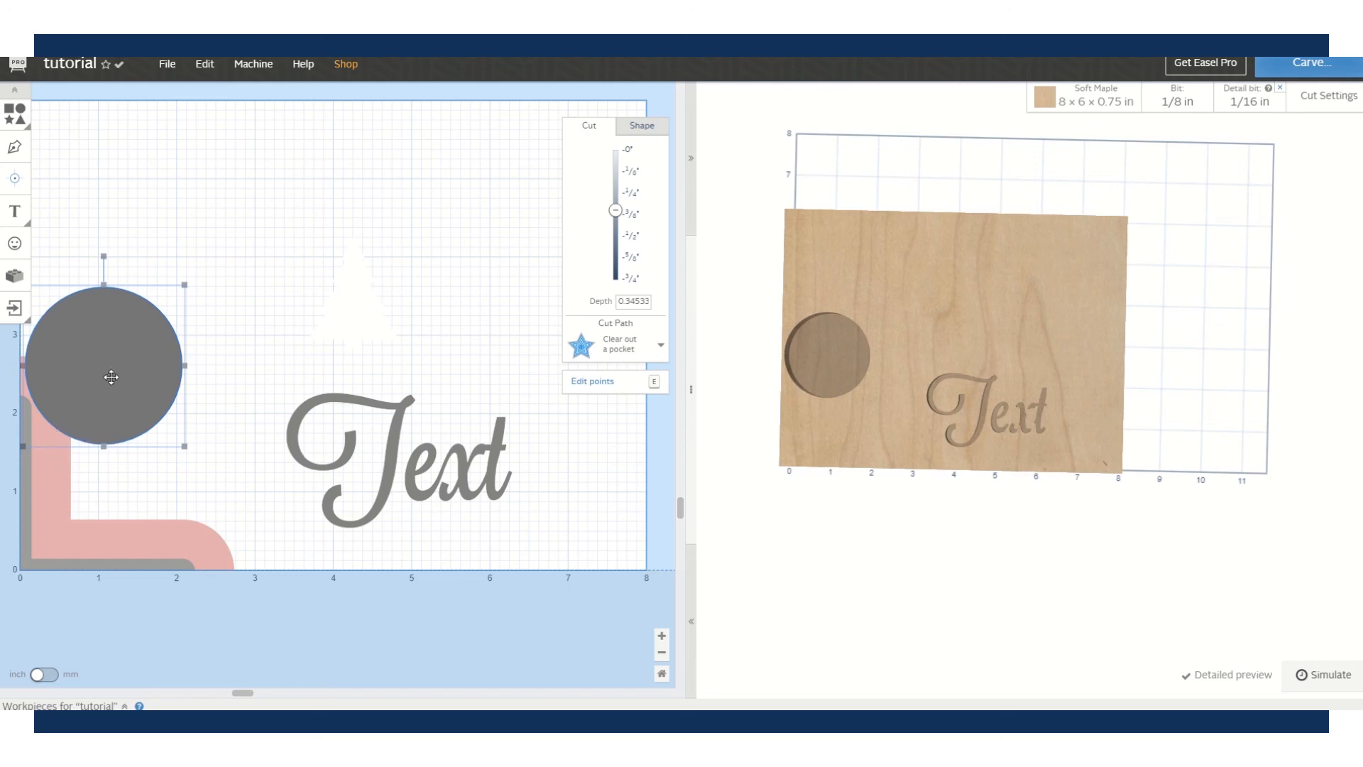
drag(110, 377, 222, 228)
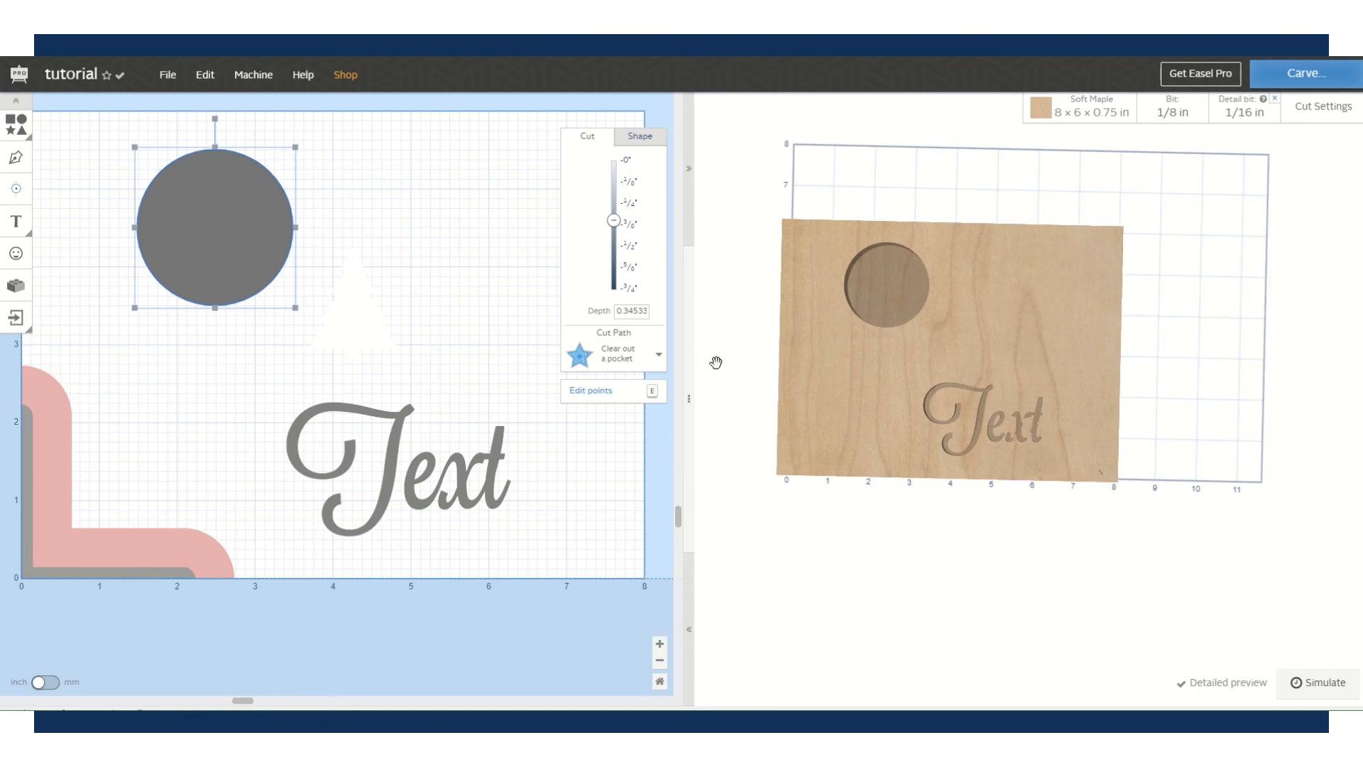
drag(365, 328, 281, 248)
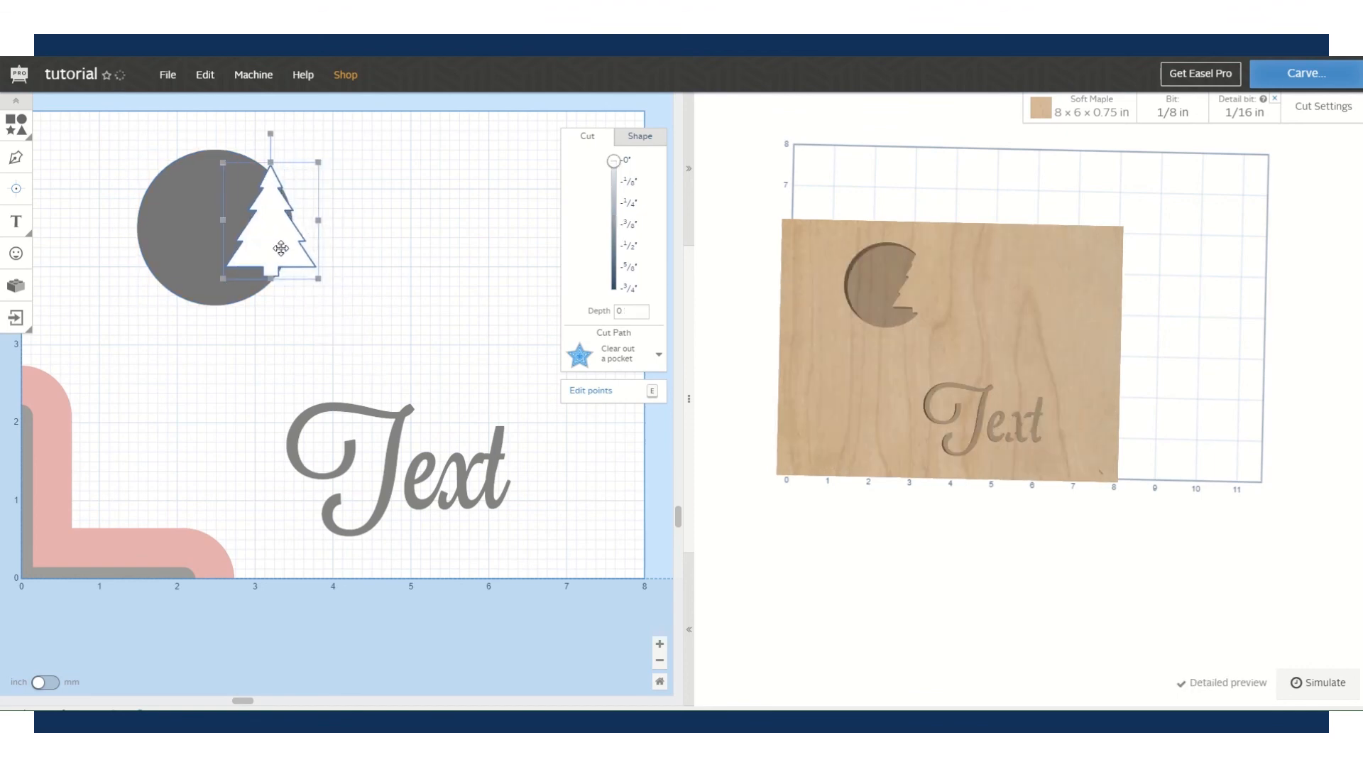